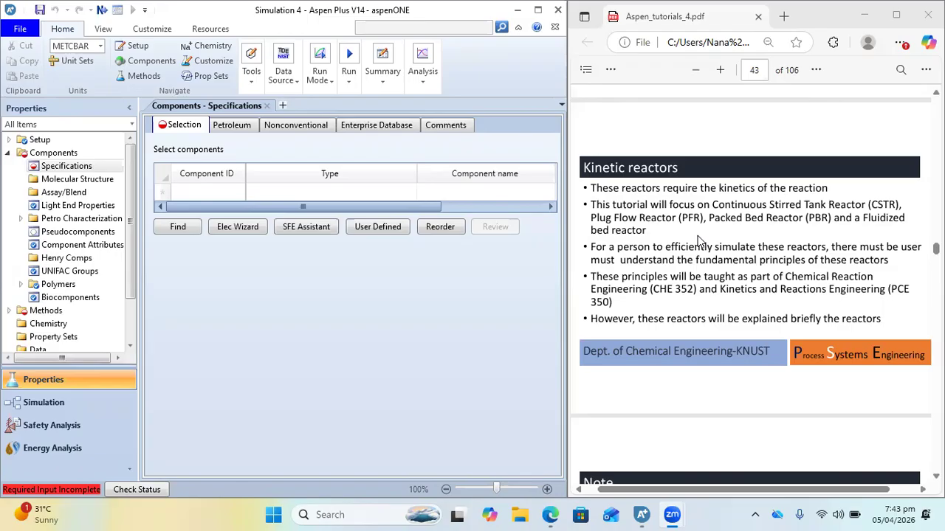
Underline both homogeneous rate-constant units and the m³/kg.cat.s term of the heterogeneous one with the pen on the Note slide
scroll(697, 240, "down", 5)
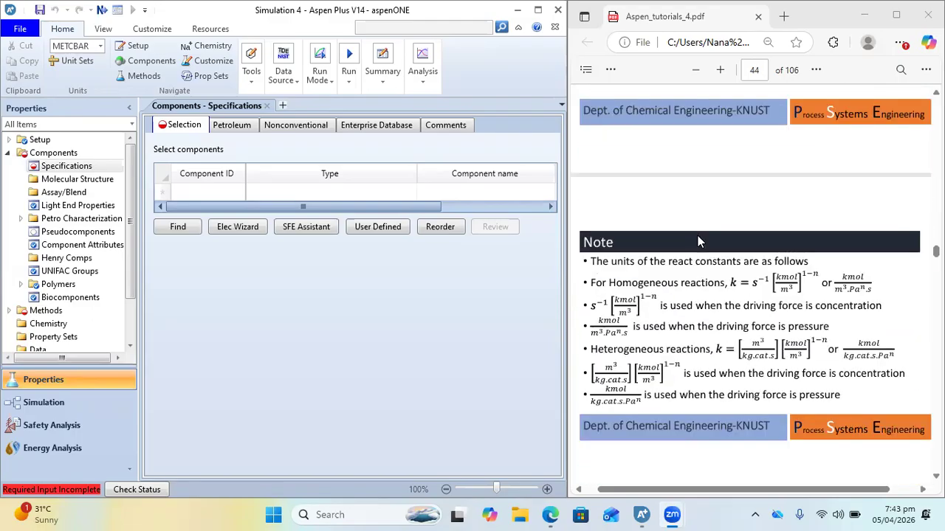
scroll(697, 240, "up", 3)
scroll(698, 240, "down", 4)
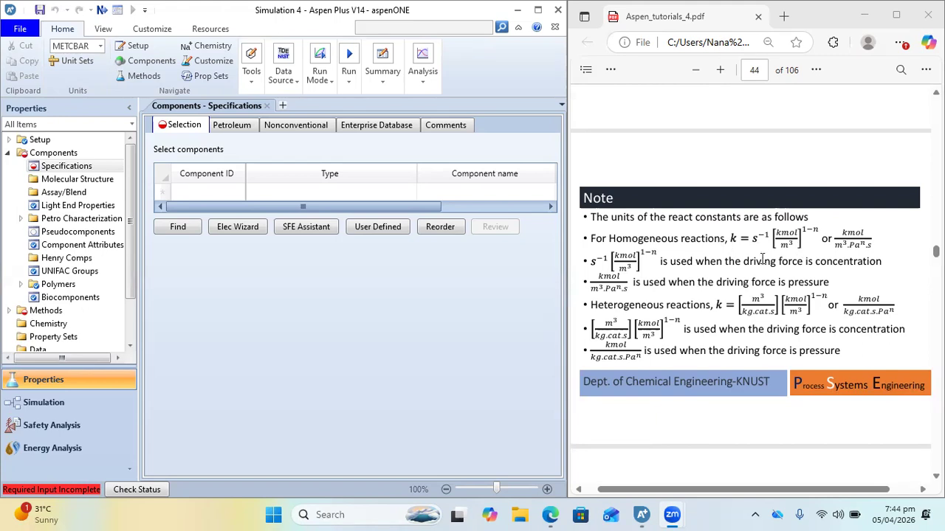
left_click(682, 167)
left_click(610, 70)
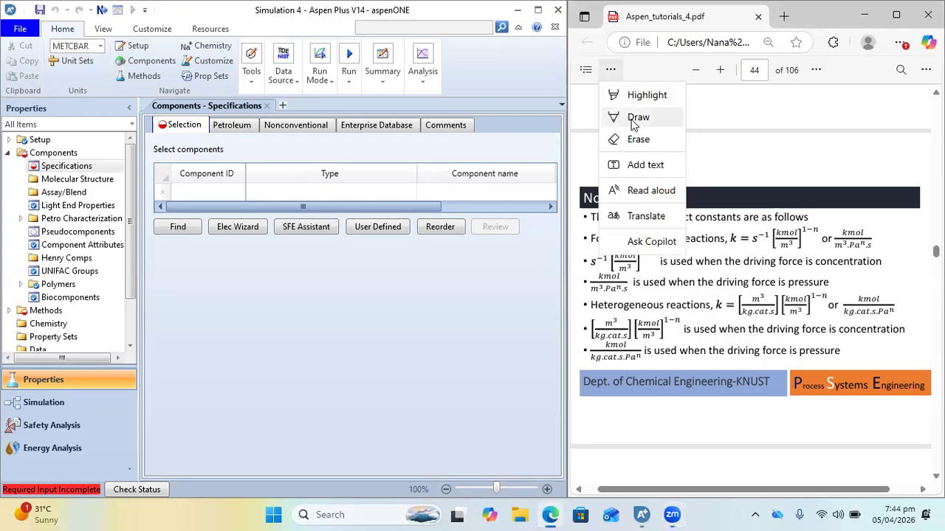
left_click(637, 118)
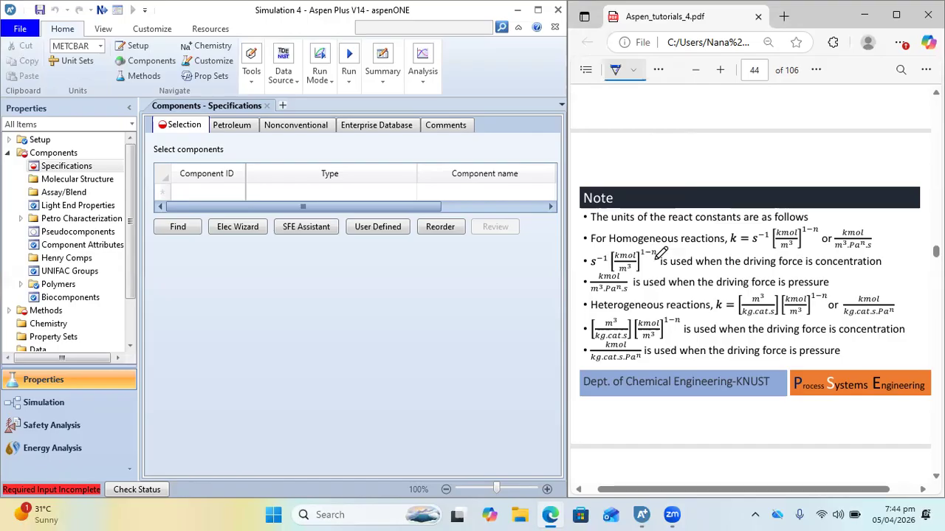
left_click_drag(589, 273, 639, 276)
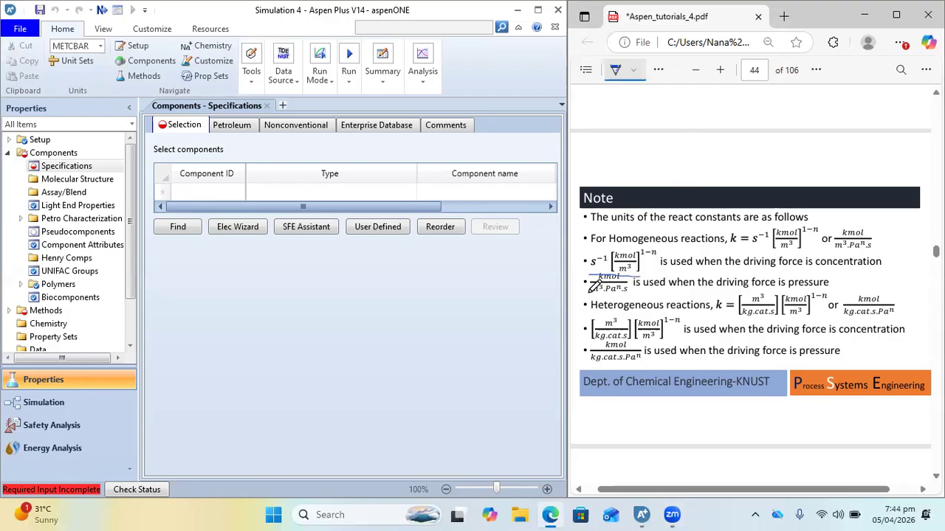
left_click_drag(590, 294, 635, 295)
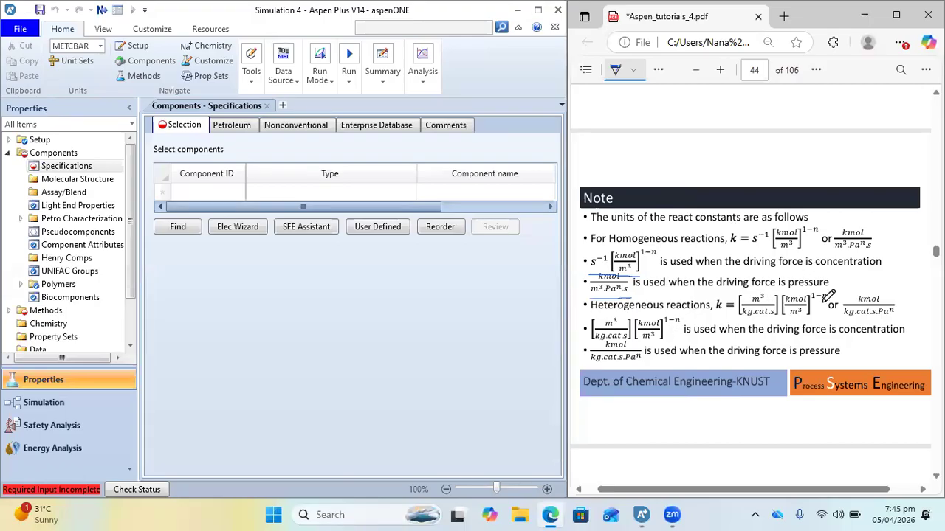
left_click_drag(735, 319, 774, 320)
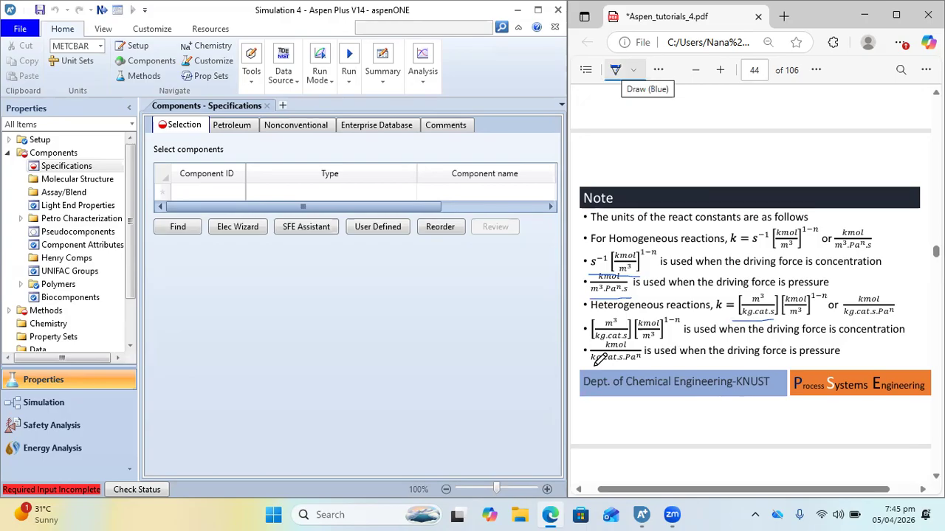
left_click(616, 70)
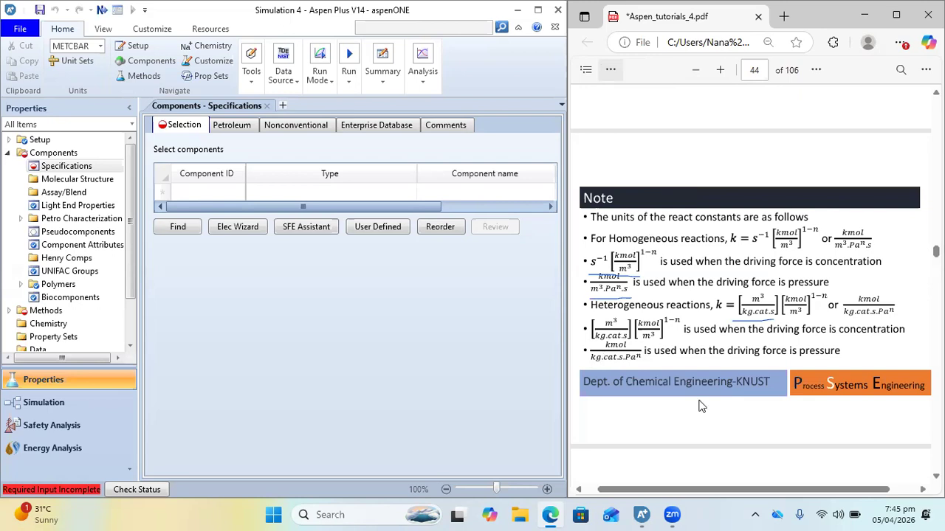
Mark each of the three CSTR design equations on the Continuous Stirred Tank Reactors slide with a pen tick
scroll(701, 406, "down", 5)
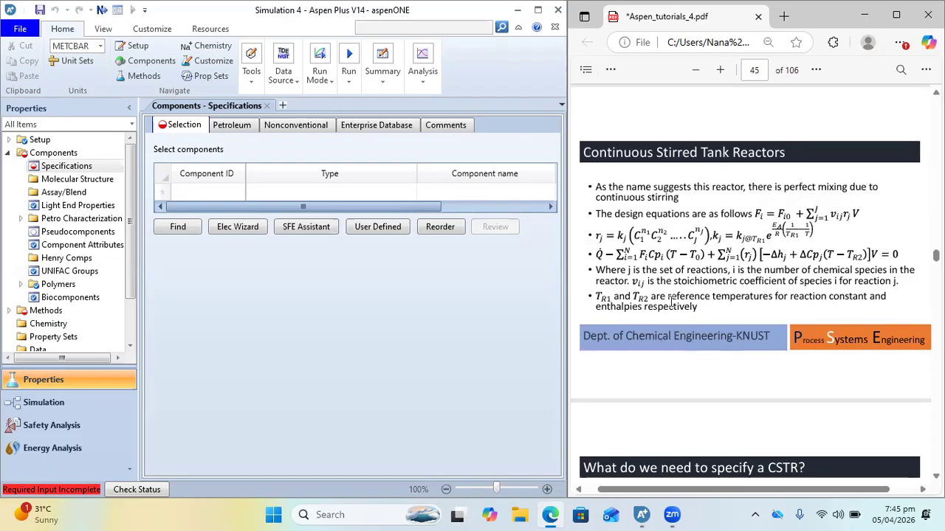
left_click(611, 69)
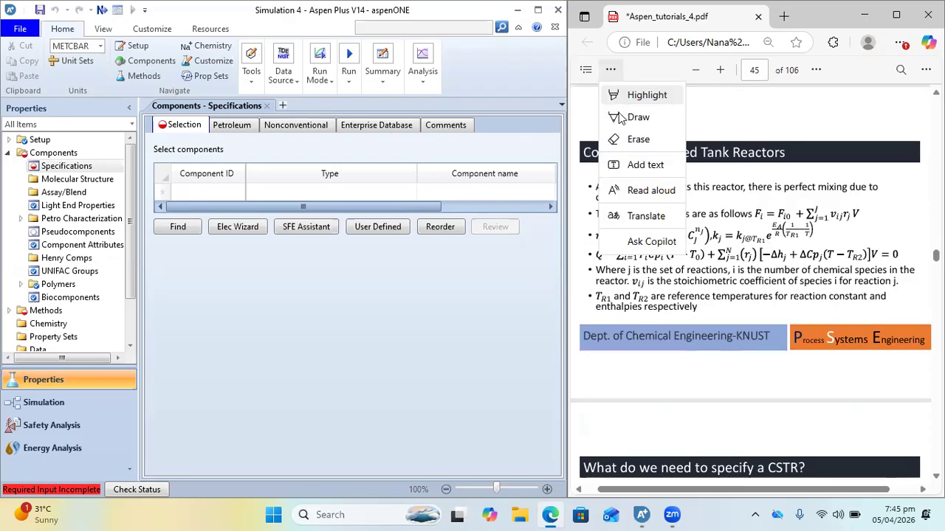
left_click(622, 118)
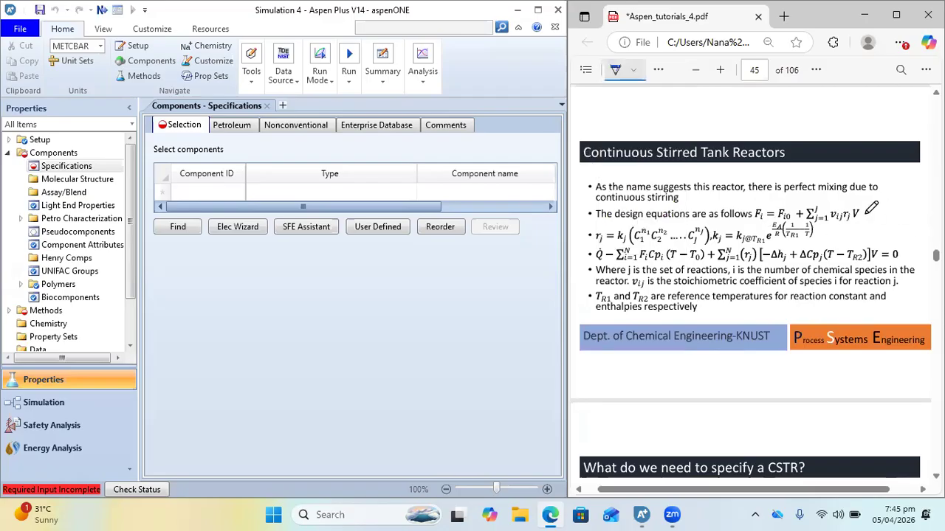
left_click_drag(866, 216, 887, 204)
left_click_drag(816, 241, 849, 235)
left_click_drag(902, 255, 918, 243)
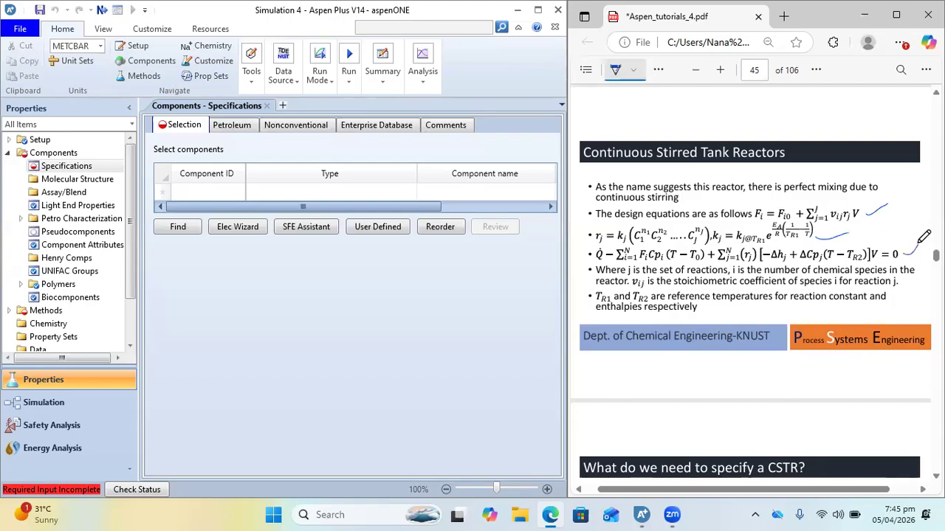
Underline "adiabatically", "isothermally", the rate constant expression and CH3OCH3 on the Illustrative example slide
scroll(795, 293, "down", 4)
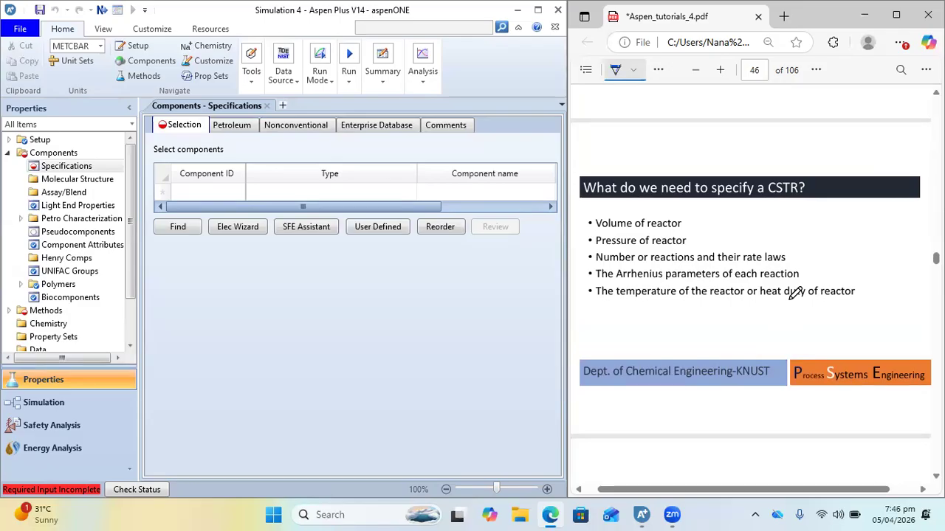
scroll(742, 232, "down", 2)
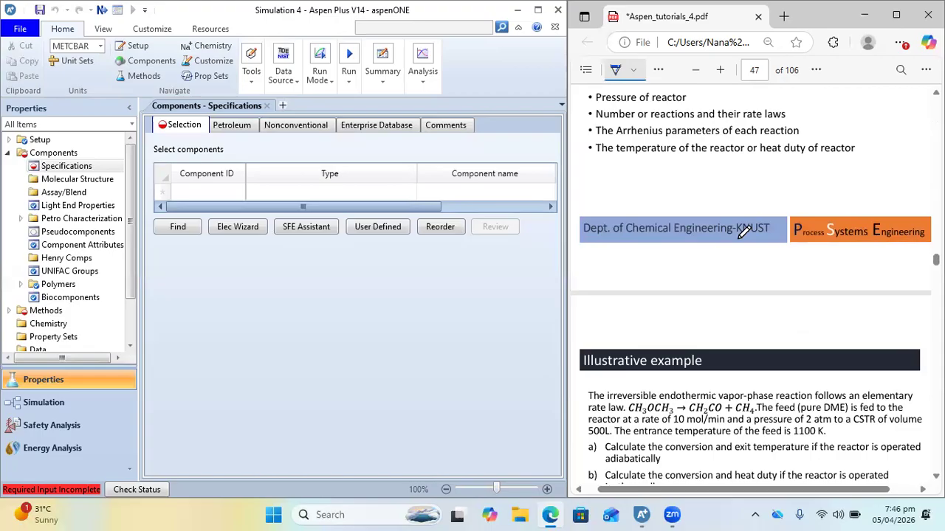
scroll(743, 232, "down", 3)
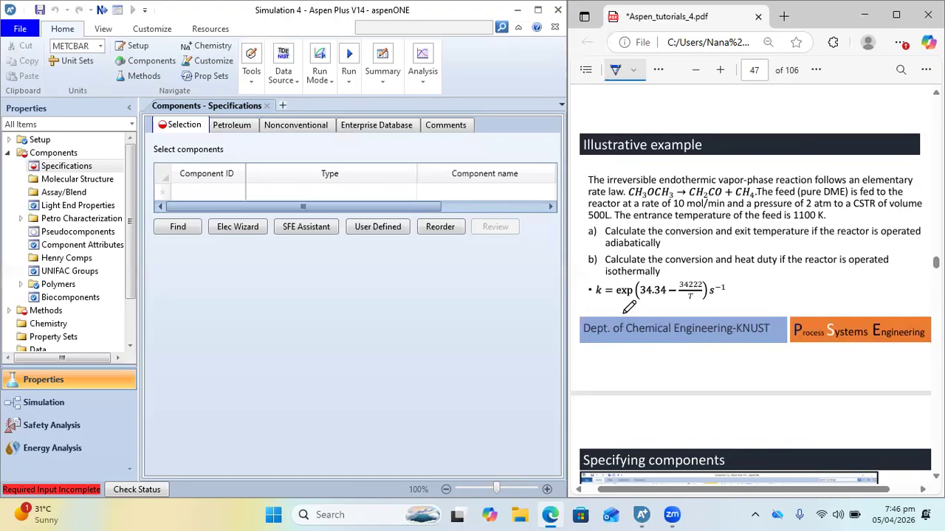
left_click_drag(601, 251, 668, 253)
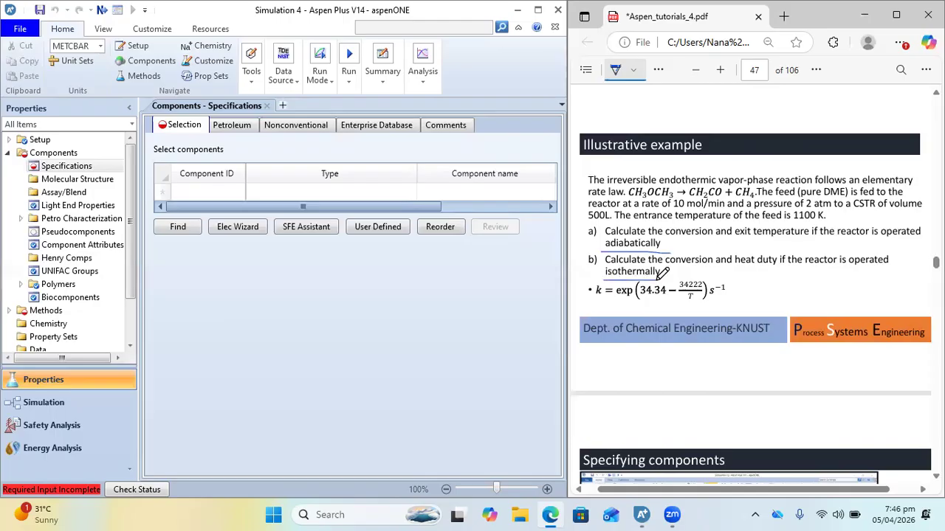
left_click_drag(620, 302, 704, 296)
left_click_drag(626, 198, 682, 198)
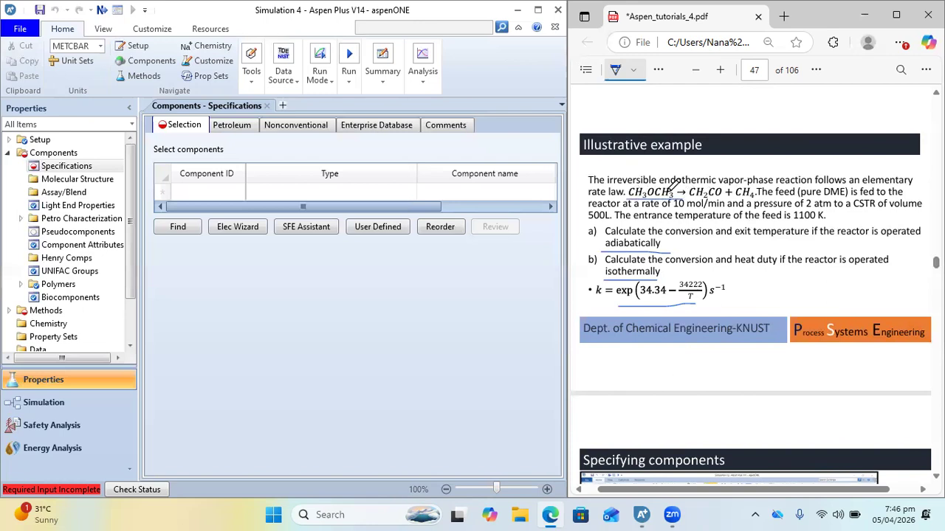
Check the Specifying components slide and underline the carbon atoms in the reaction CH3OCH3 → CH2CO + CH4
scroll(707, 344, "down", 5)
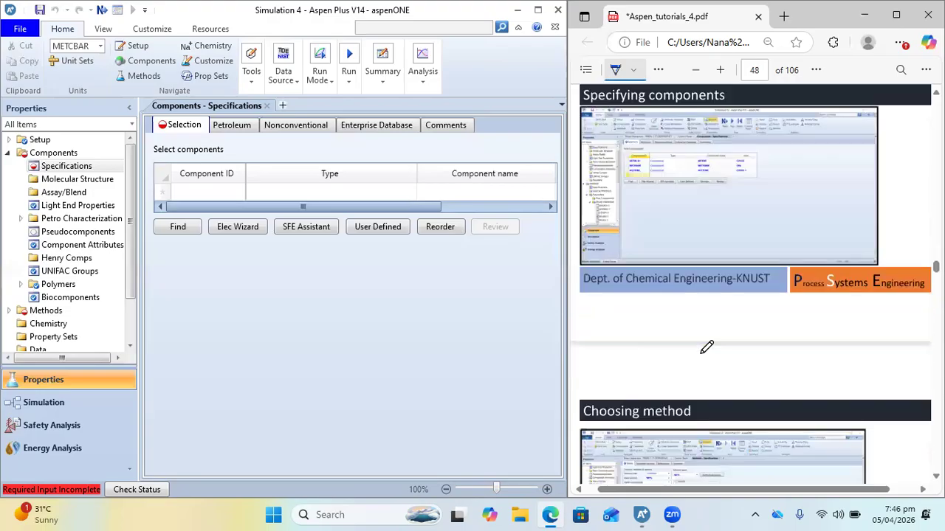
scroll(668, 210, "up", 5)
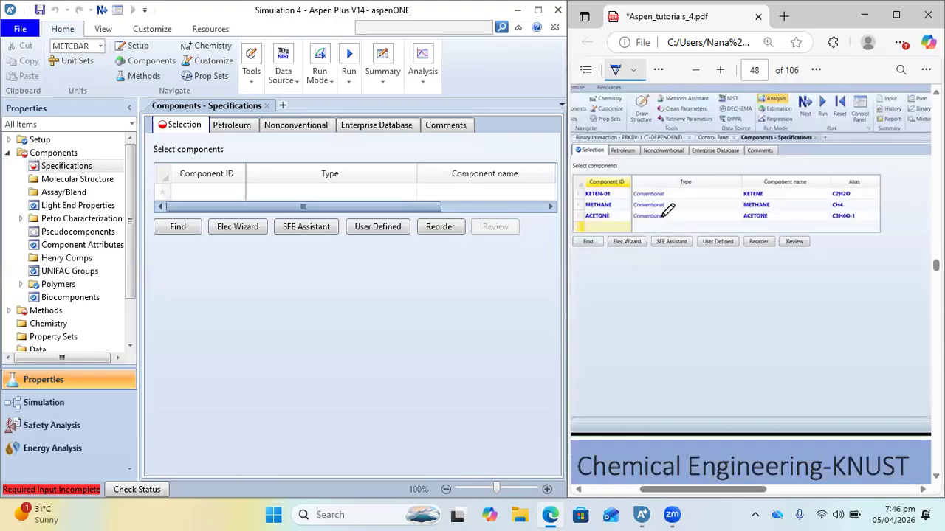
scroll(797, 323, "up", 3)
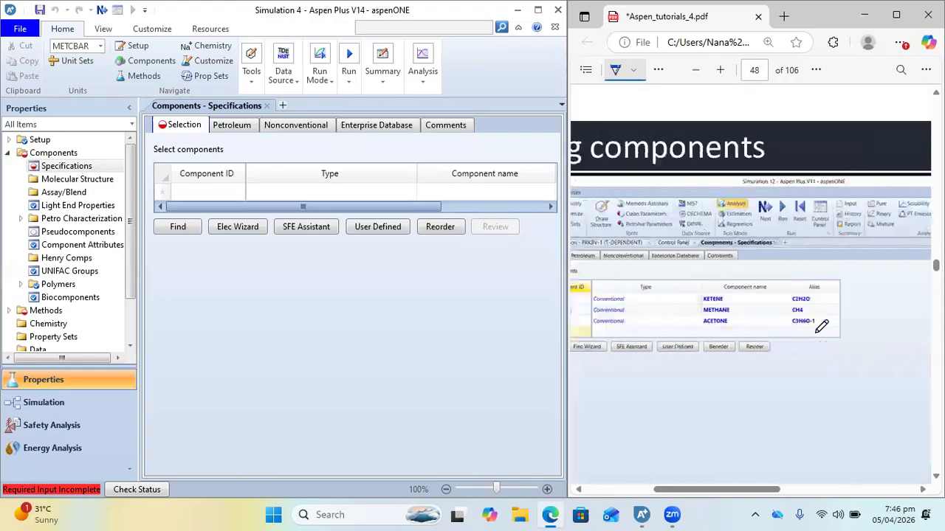
scroll(784, 255, "up", 8)
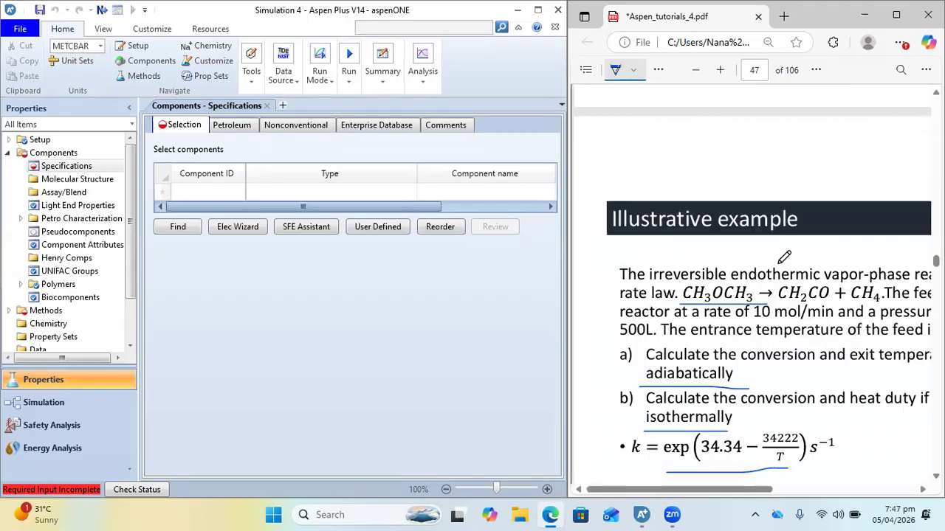
scroll(719, 224, "down", 1)
scroll(719, 224, "right", 1)
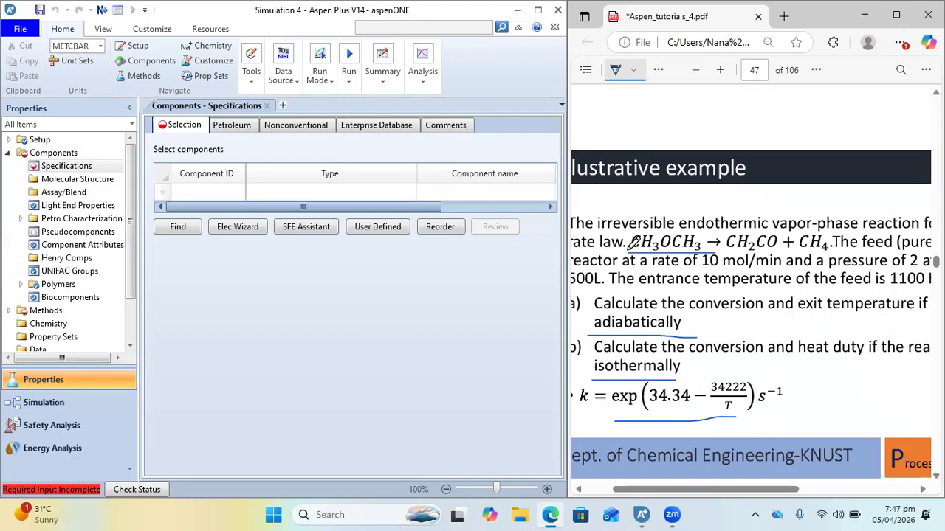
left_click_drag(630, 251, 807, 250)
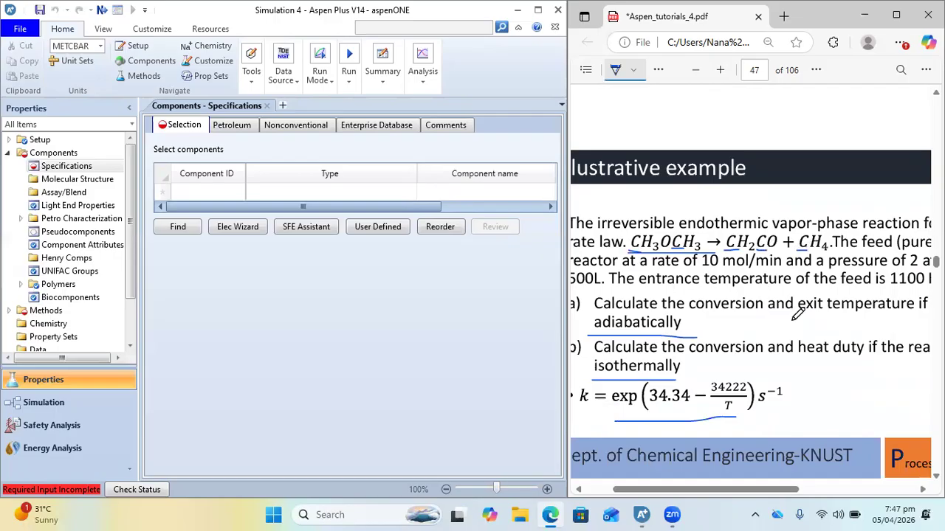
scroll(752, 250, "down", 2, "ctrl")
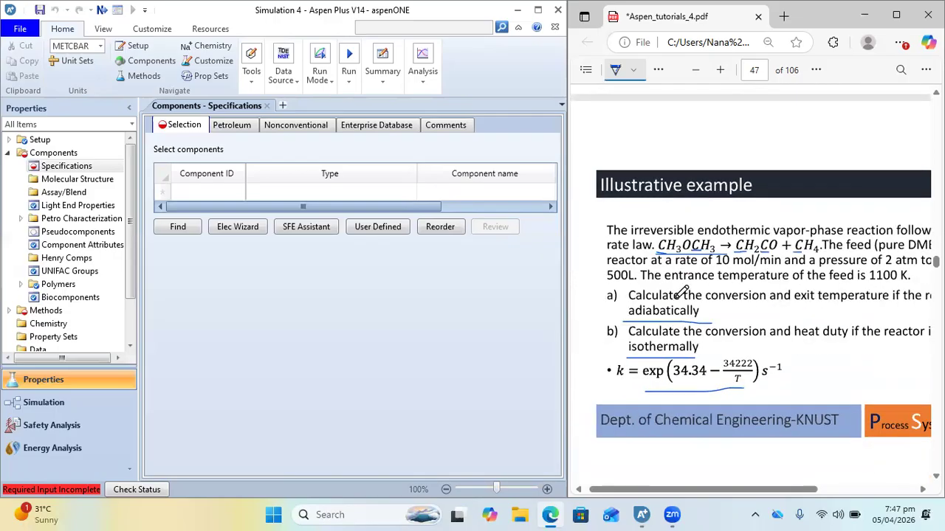
left_click_drag(738, 253, 824, 255)
Erase all pen marks from the Illustrative example slide and switch back to the Draw tool
left_click(615, 71)
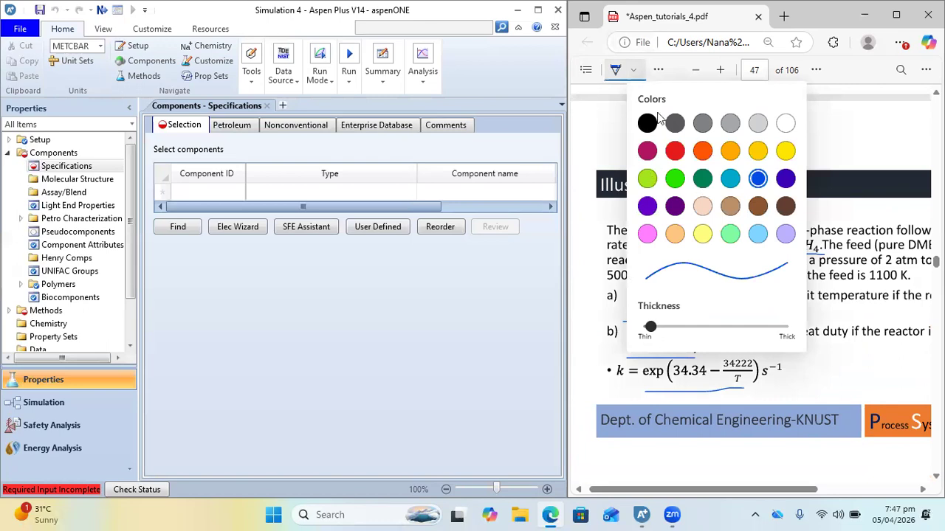
left_click(658, 70)
left_click(683, 119)
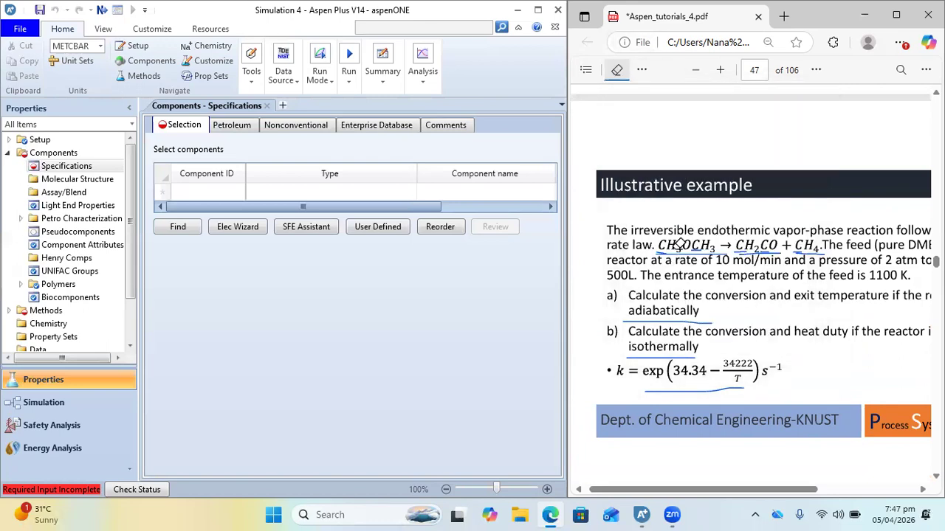
mouse_move(691, 384)
left_mouse_down()
mouse_move(707, 306)
mouse_move(702, 242)
mouse_move(659, 241)
mouse_move(673, 246)
left_mouse_up()
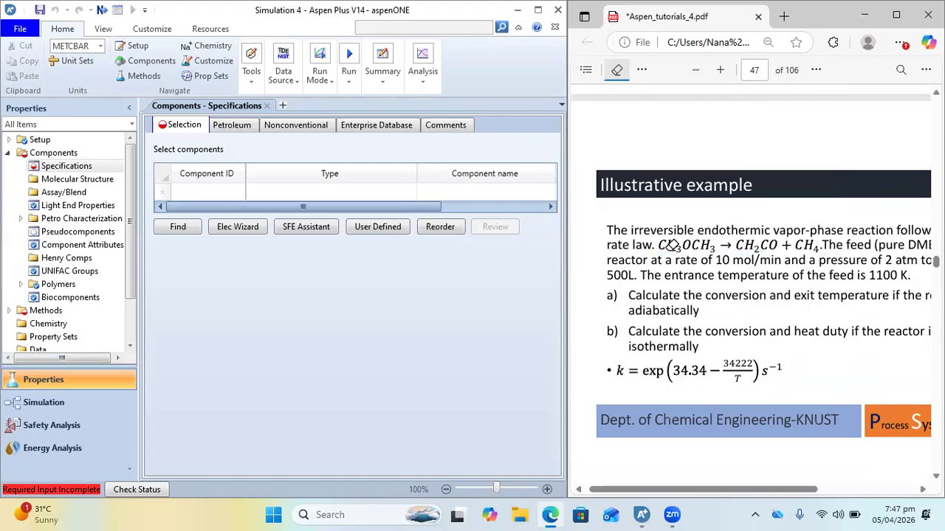
left_click(616, 69)
left_click(611, 69)
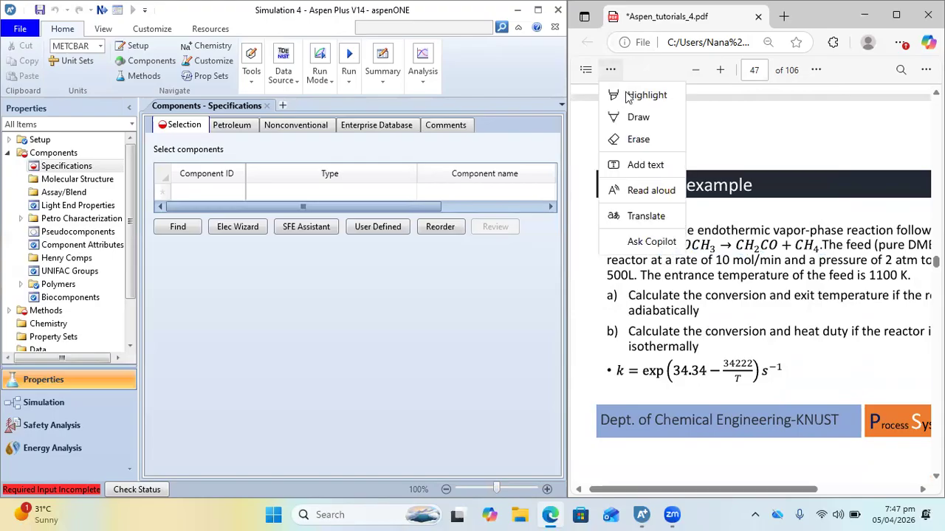
left_click(635, 118)
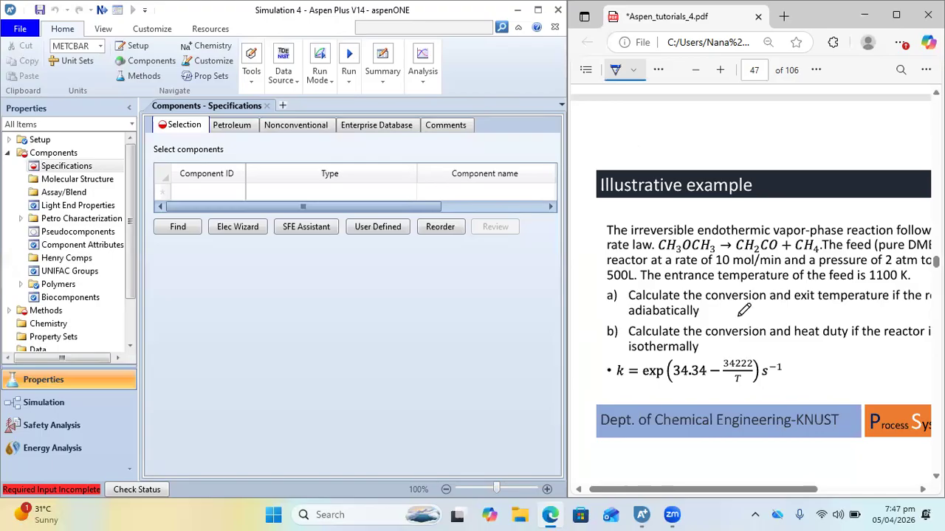
In Aspen Plus, add ACETONE and METHANE to the component list
left_click(220, 197)
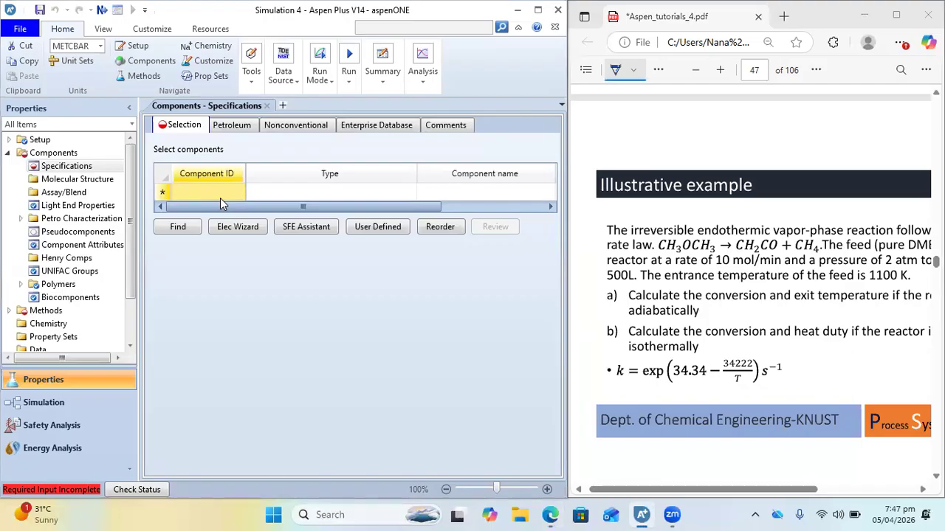
type("ACETIB")
type("ETONE")
key("Return")
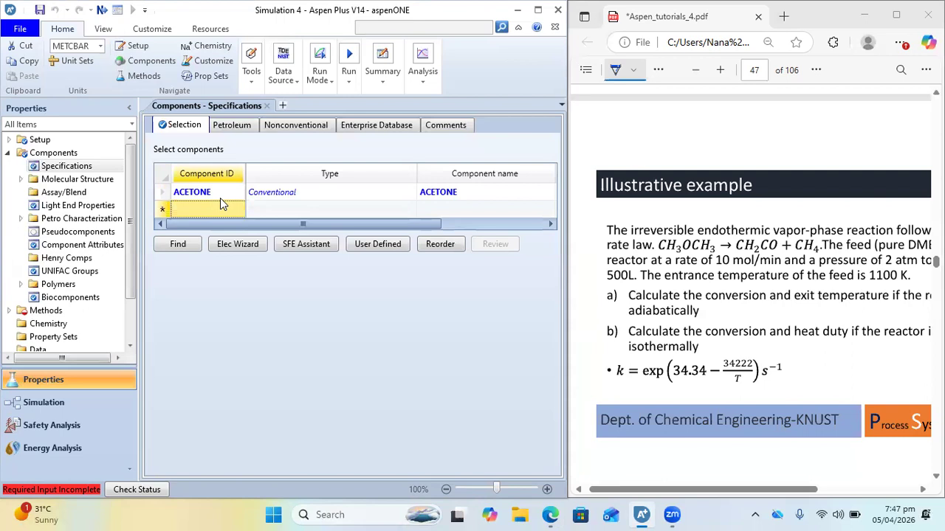
type("NETHA")
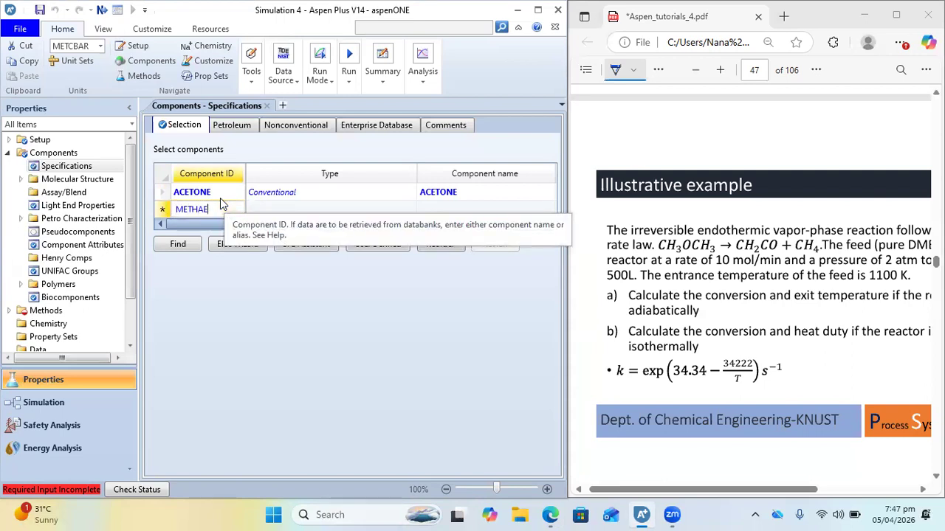
type("NE")
key("Return")
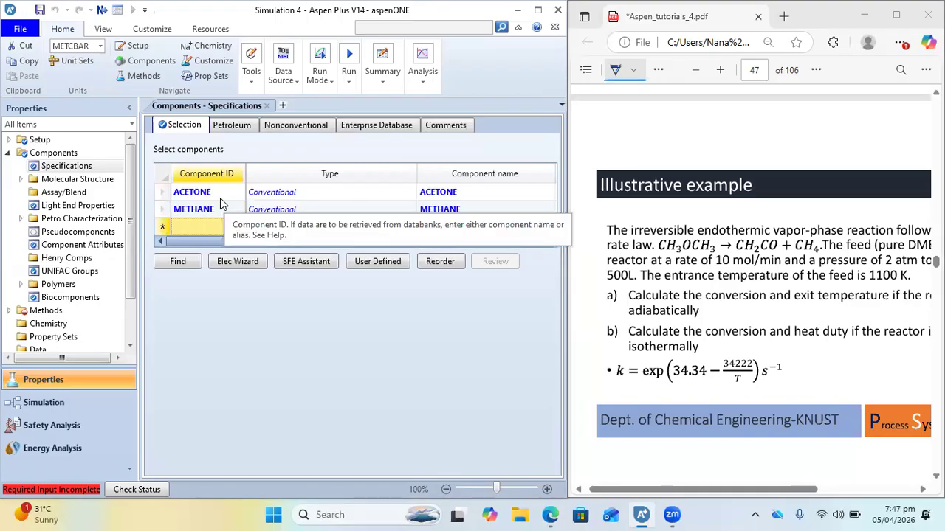
Add the third component to the list by its formula, CH2CO
type("CH2CO")
key("Return")
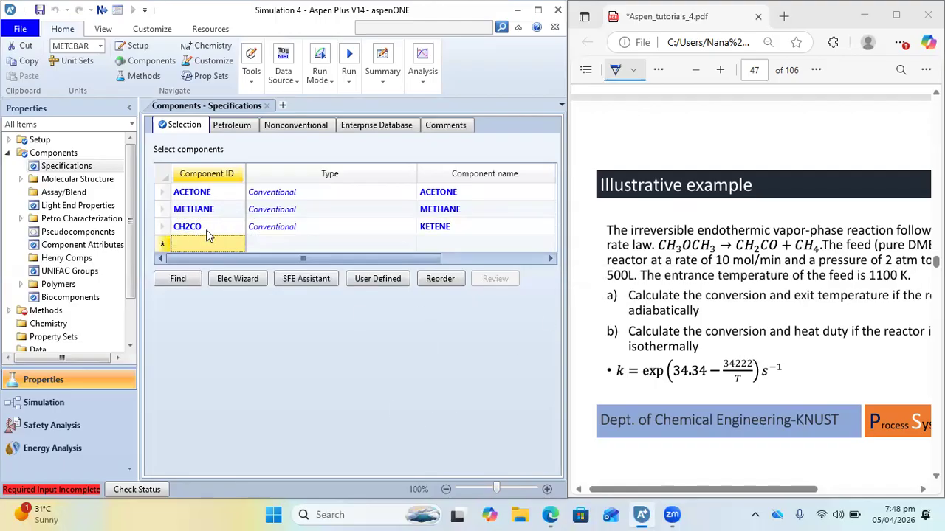
Rename the component ID CH2CO to KETENE, keeping the existing component instead of replacing it
left_click(208, 229)
key("BackSpace")
key("BackSpace")
key("BackSpace")
key("BackSpace")
key("BackSpace")
type("KETENE")
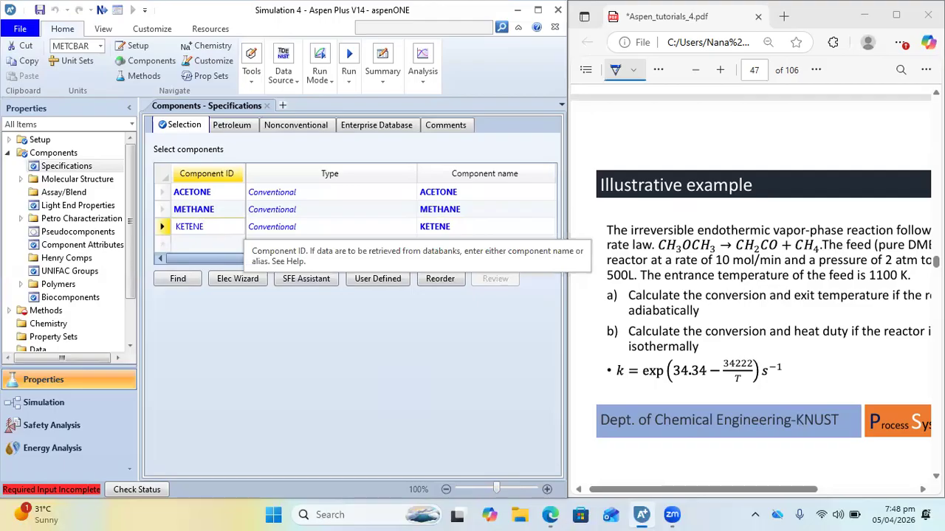
key("Return")
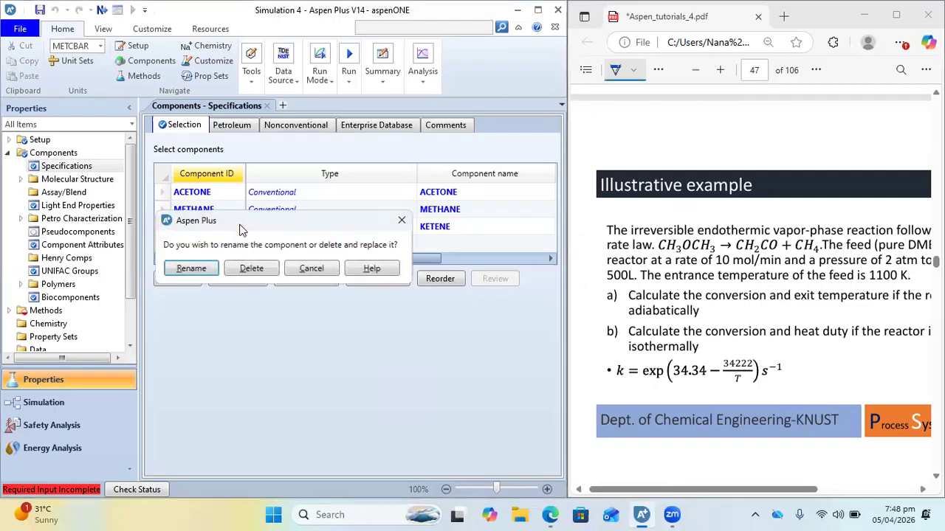
left_click(178, 270)
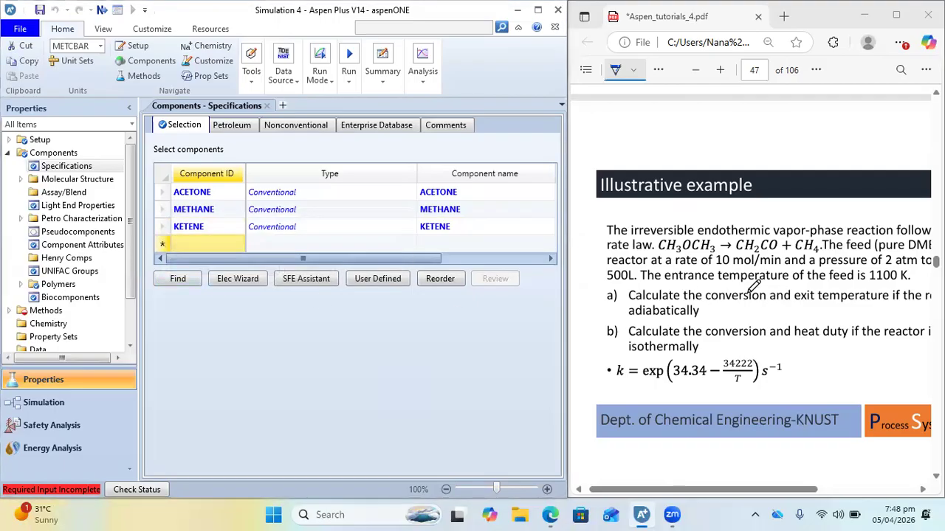
Check the Choosing method slide, set the property method to NRTL, and run the properties calculation
scroll(754, 287, "right", 3)
scroll(825, 279, "down", 2)
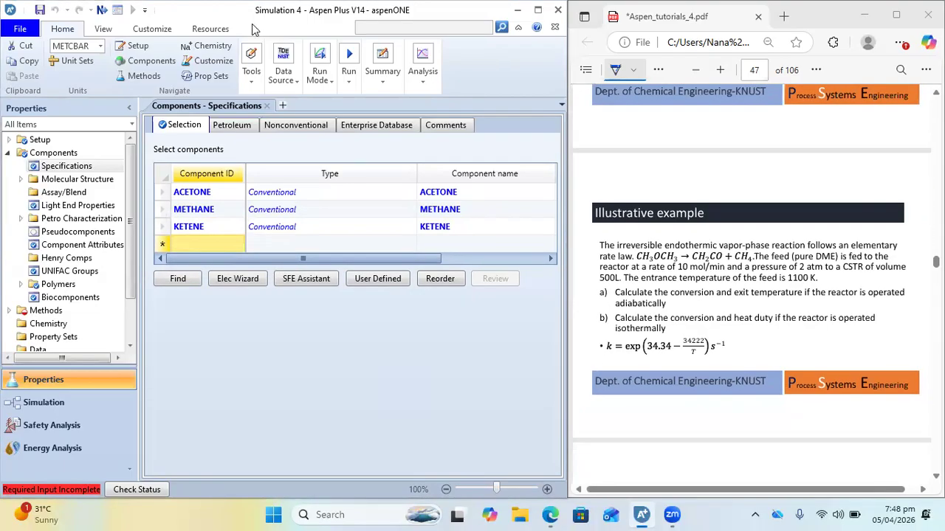
left_click(102, 10)
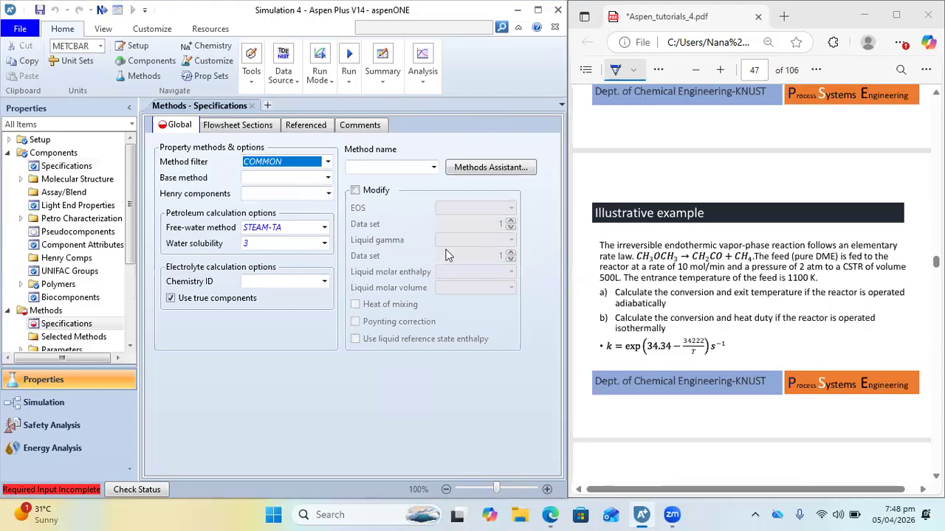
scroll(633, 330, "down", 9)
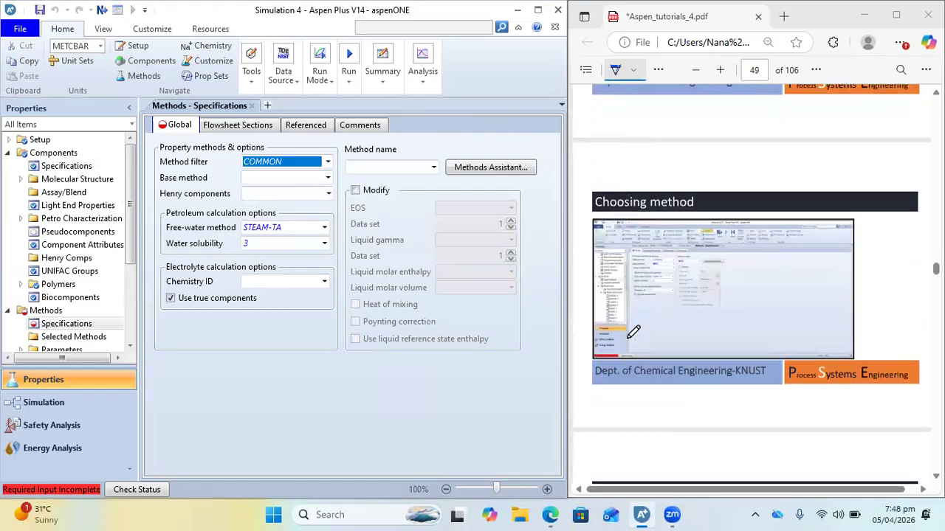
scroll(643, 241, "up", 5)
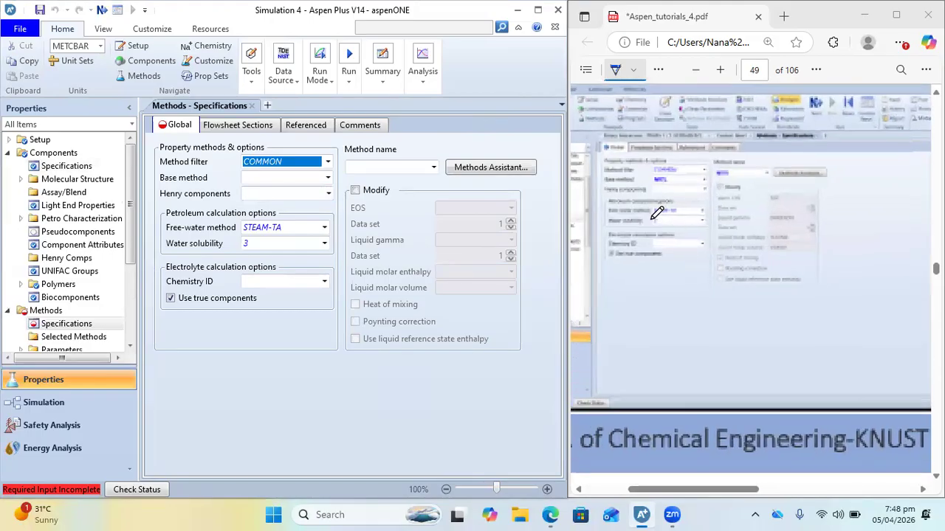
scroll(657, 212, "up", 6)
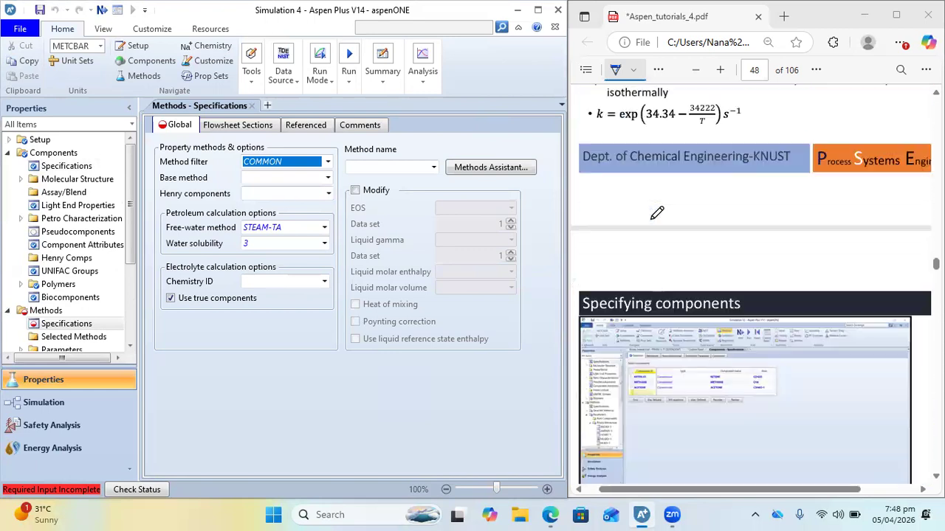
left_click(384, 166)
type("NRTL")
key("Return")
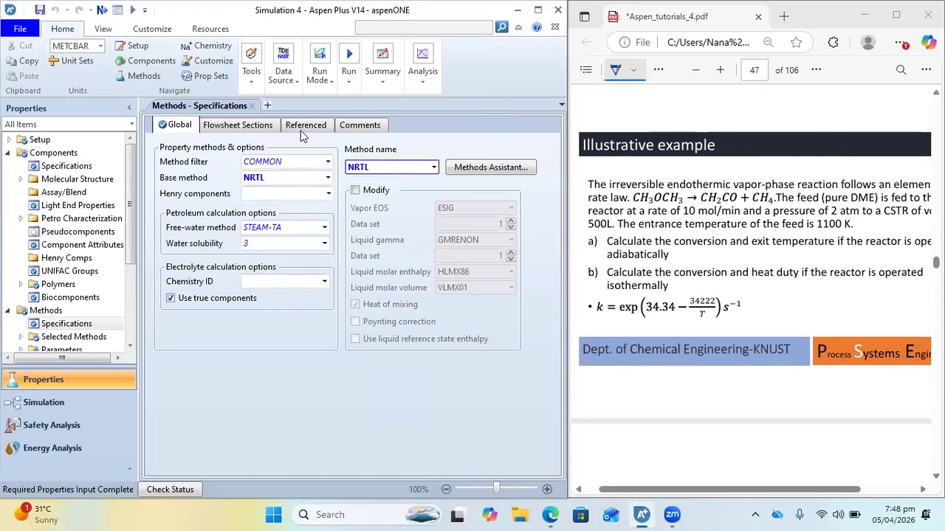
left_click(132, 10)
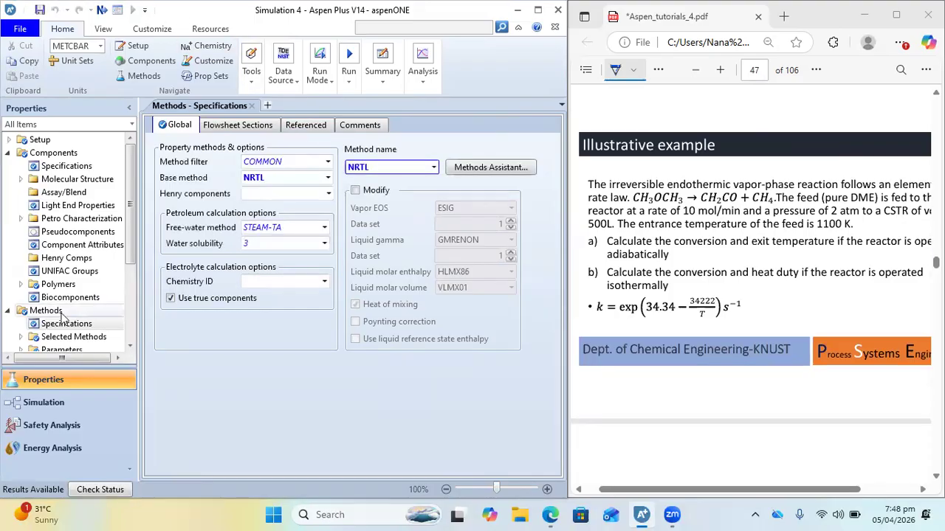
In the Simulation environment, place a material stream on the flowsheet and an RCSTR reactor at its outlet end
left_click(35, 402)
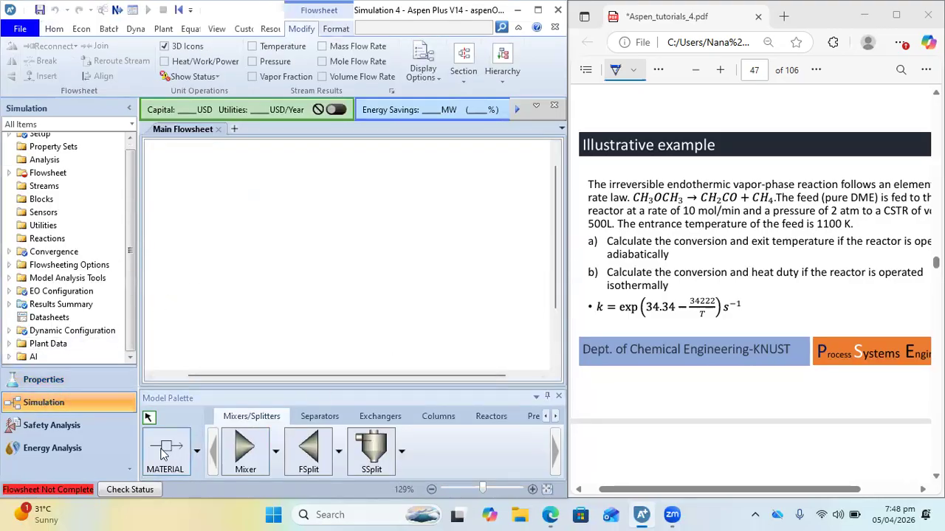
left_click(172, 449)
left_click(195, 254)
left_click(294, 260)
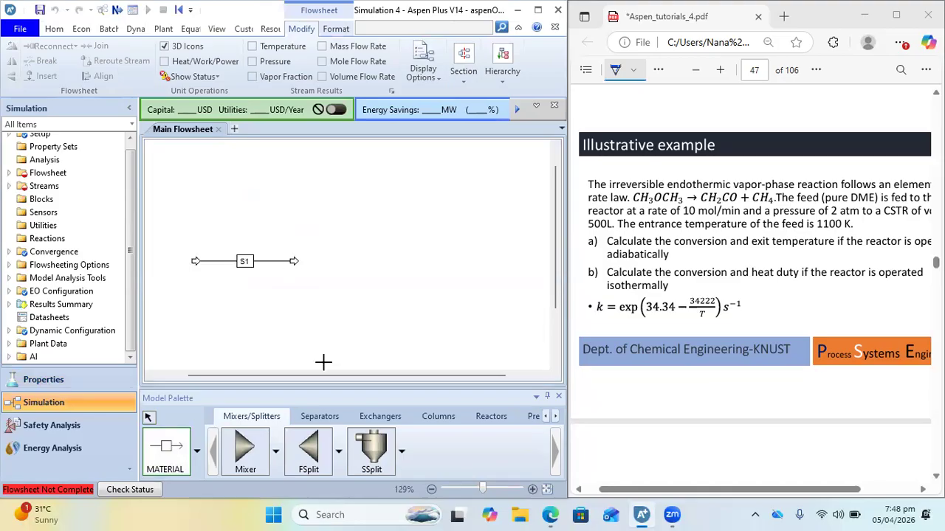
left_click(478, 418)
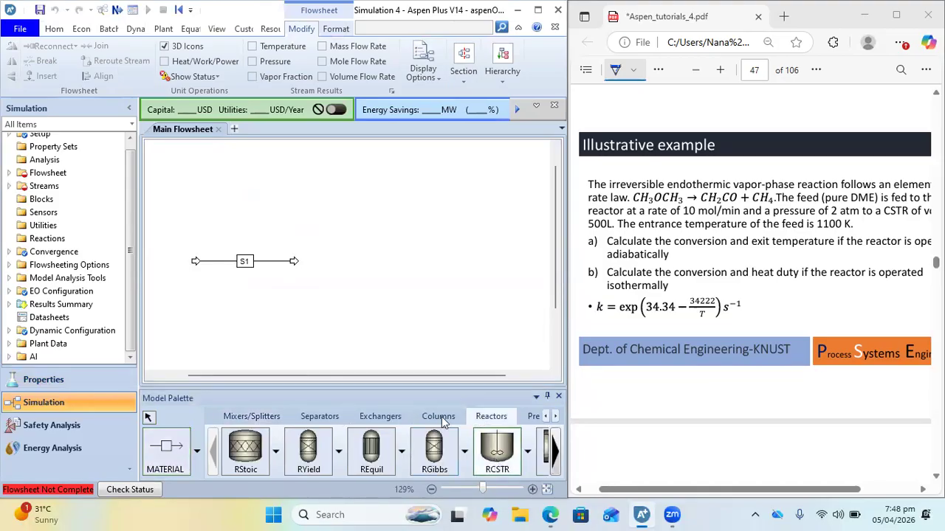
left_click(312, 264)
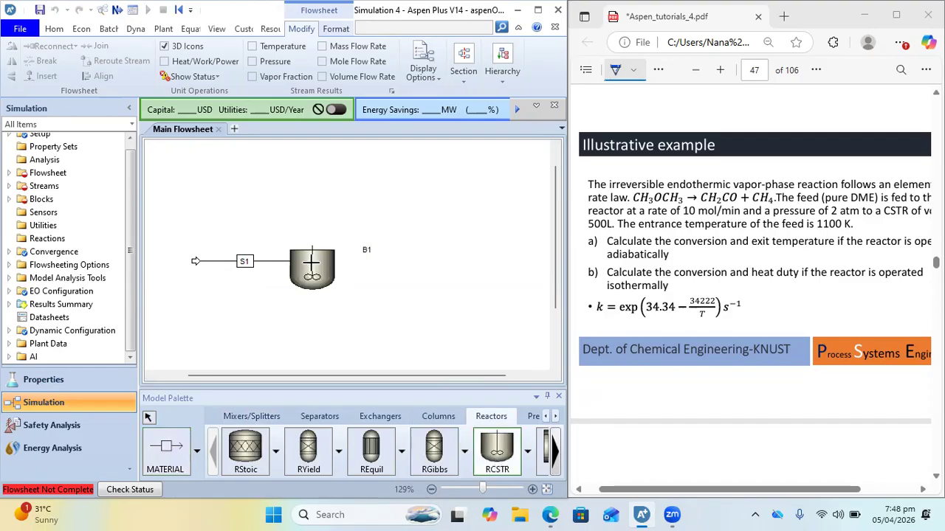
Add a material stream from the RCSTR's product port and connect the inlet stream to the reactor's feed port
left_click(175, 437)
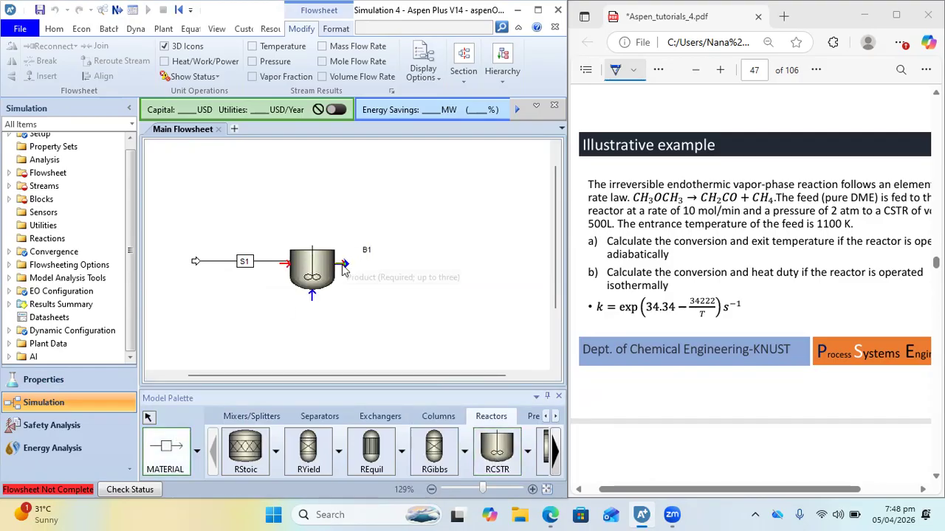
left_click(343, 266)
left_click(403, 265)
key("Escape")
mouse_move(318, 271)
left_mouse_down()
mouse_move(337, 271)
mouse_move(297, 262)
mouse_move(307, 264)
left_mouse_up()
Rename the reactor's inlet stream to FEED and its outlet stream to PROD
left_click(266, 260)
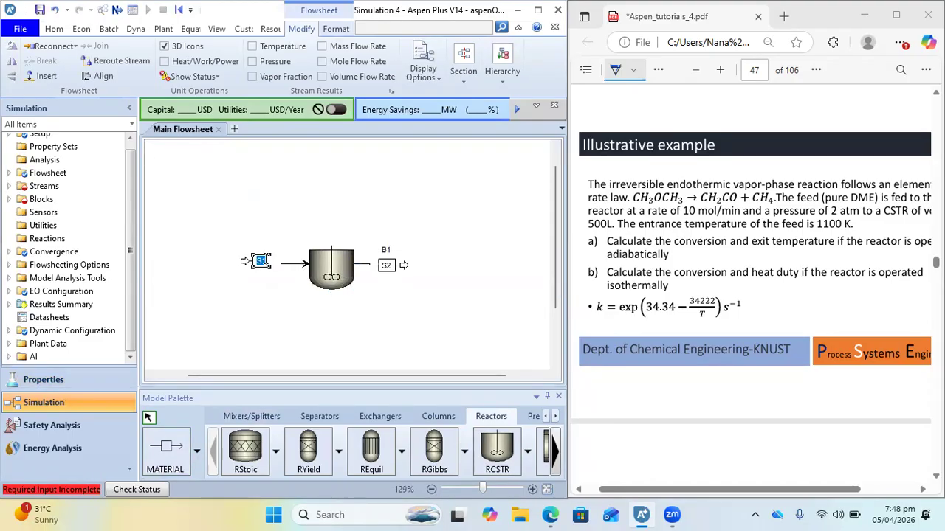
left_click(386, 265)
type("PROD")
key("Return")
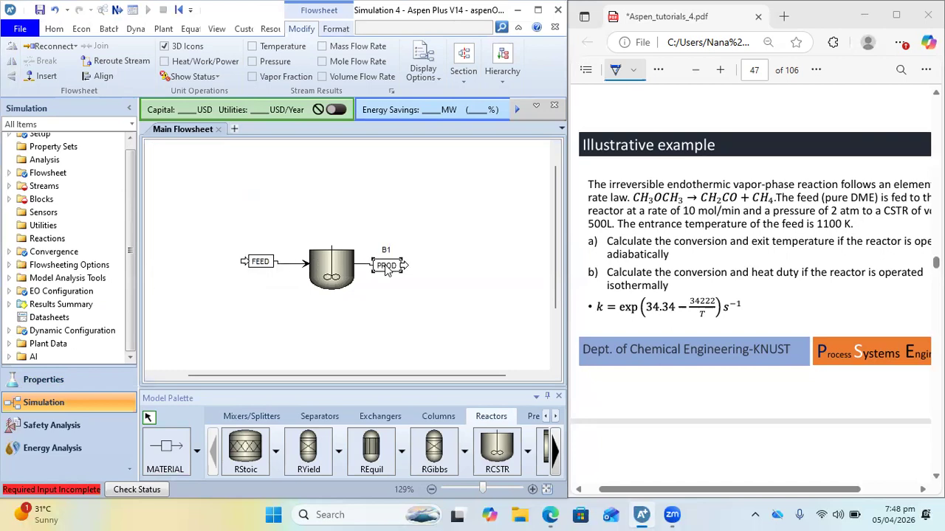
Open the FEED stream's specifications and set its total mole flow rate to 10 mol/min
double_click(285, 270)
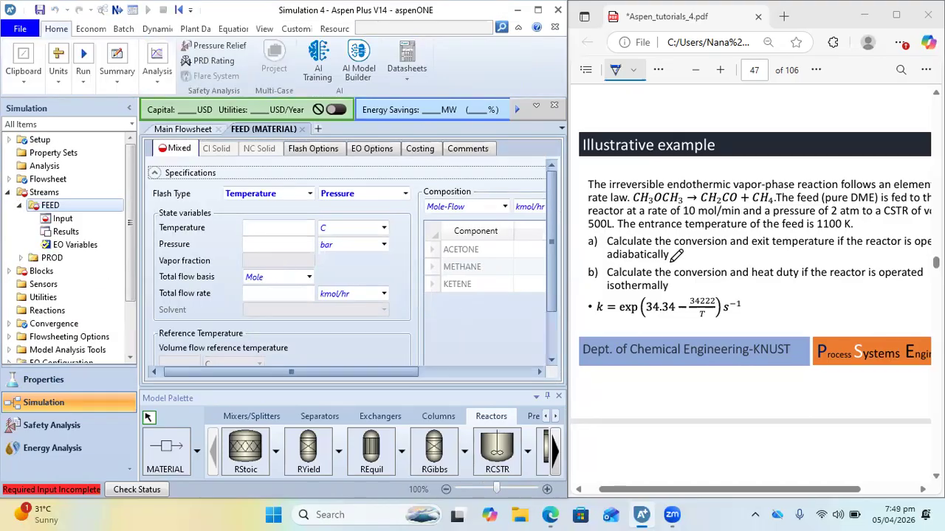
scroll(752, 253, "right", 1)
scroll(753, 253, "right", 1)
scroll(753, 252, "down", 1, "ctrl")
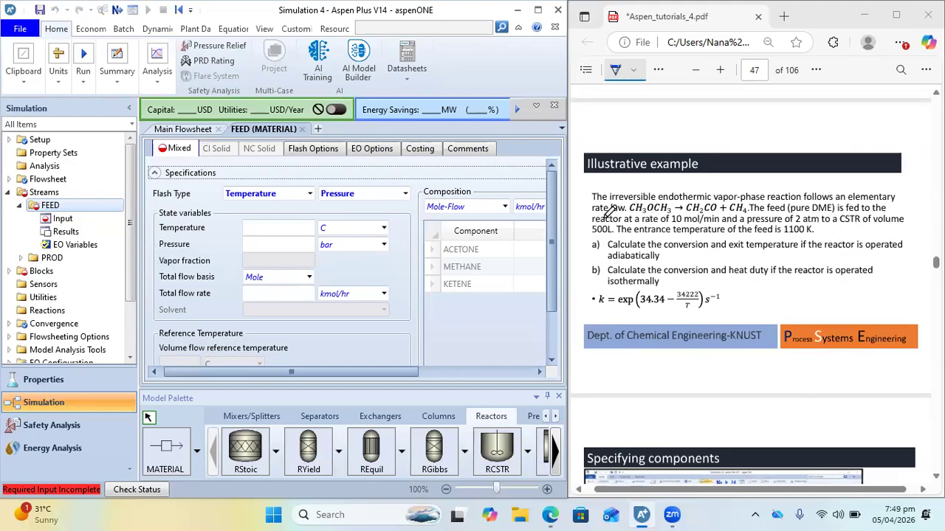
left_click(273, 299)
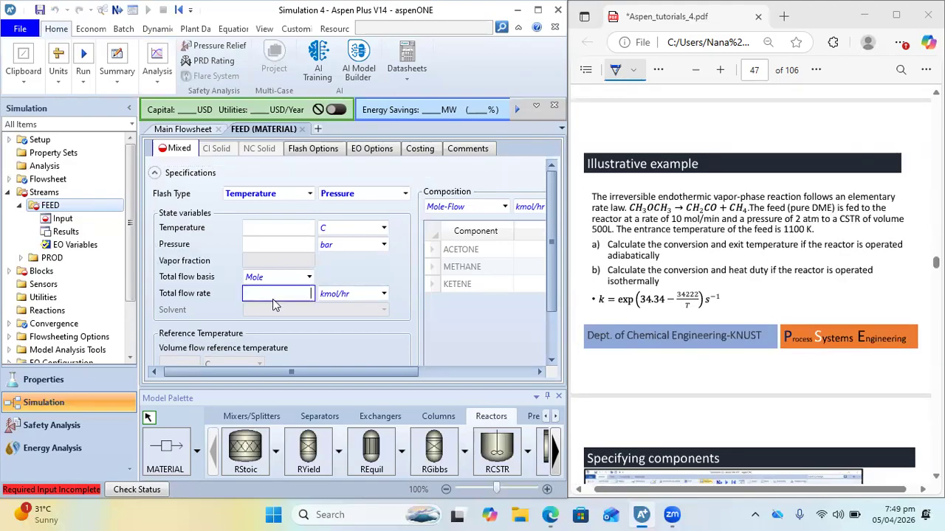
type("10")
left_click(384, 295)
scroll(353, 430, "down", 5)
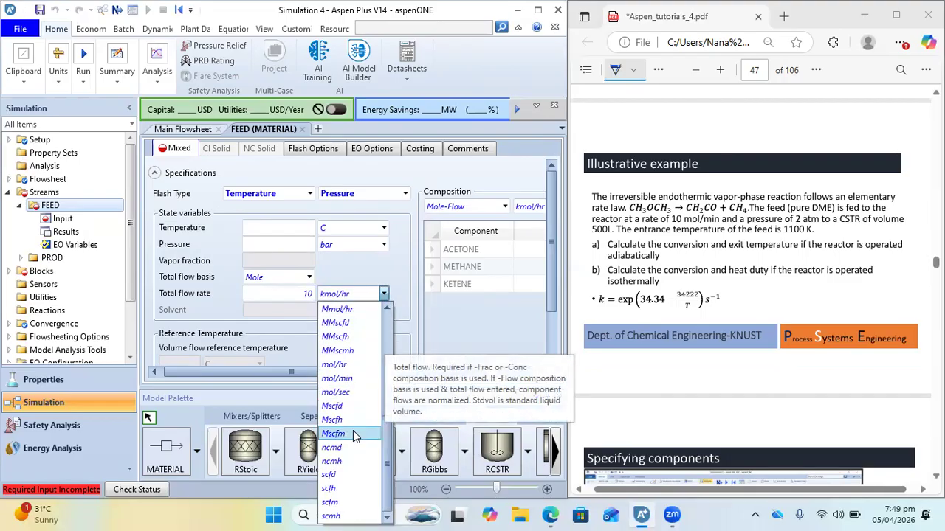
left_click(343, 381)
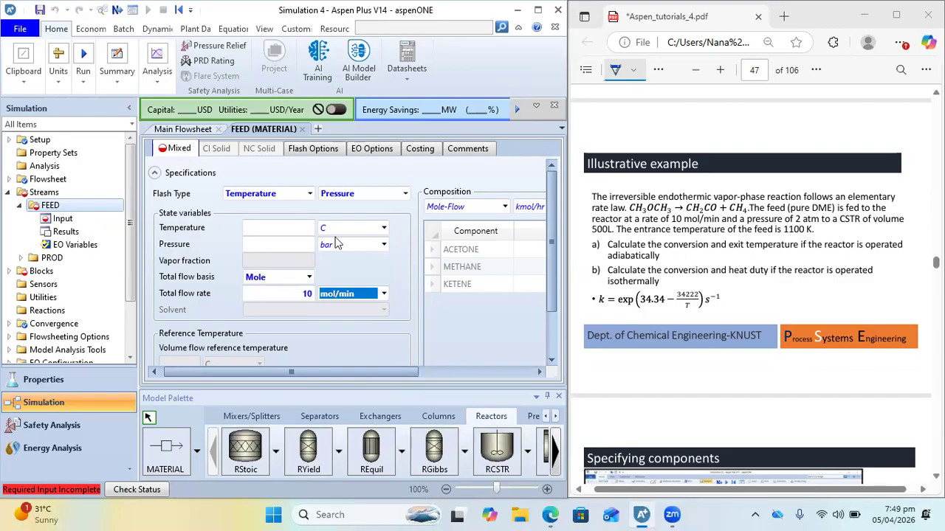
Set the FEED stream's pressure to 2 atm and its temperature to 1100 K
left_click(288, 245)
key("Tab")
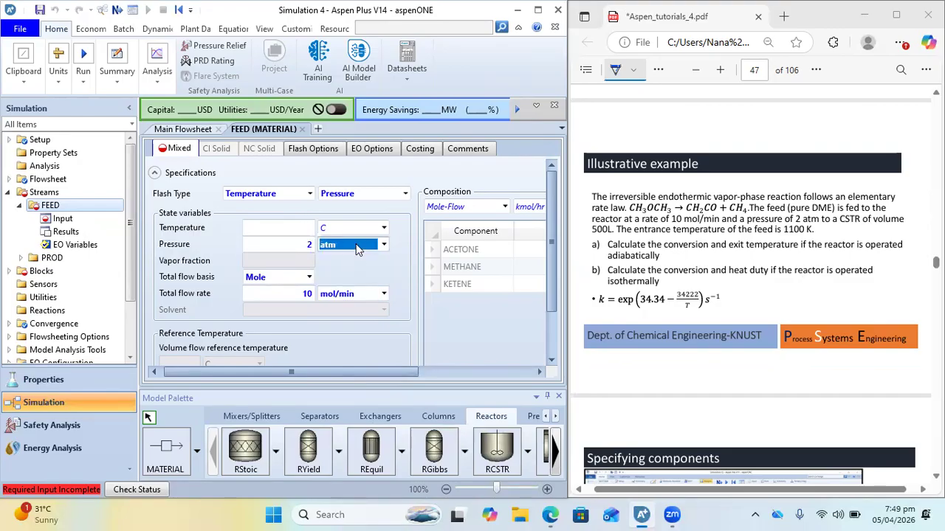
left_click(356, 248)
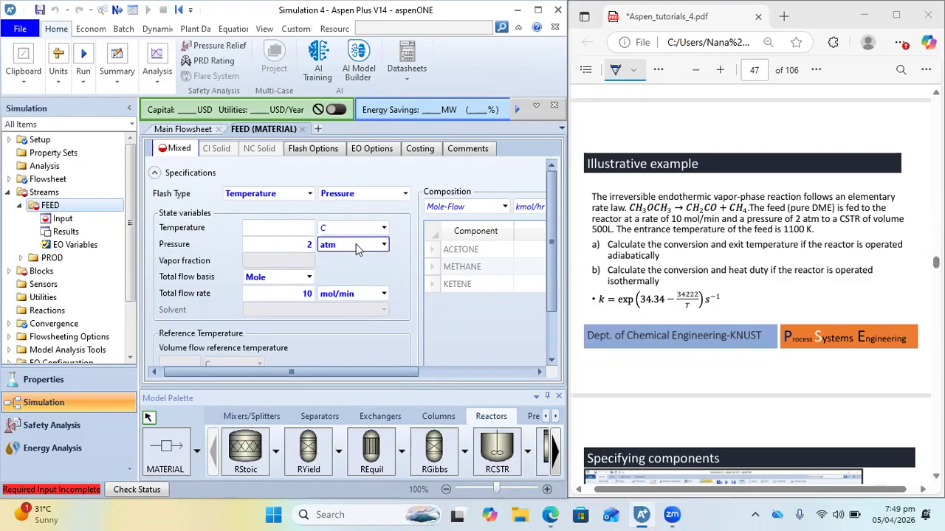
left_click(287, 226)
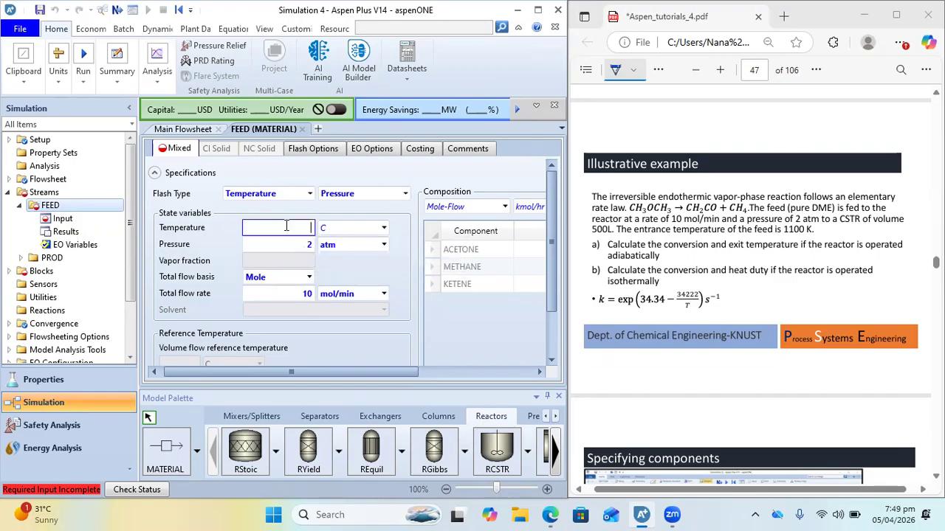
left_click(354, 228)
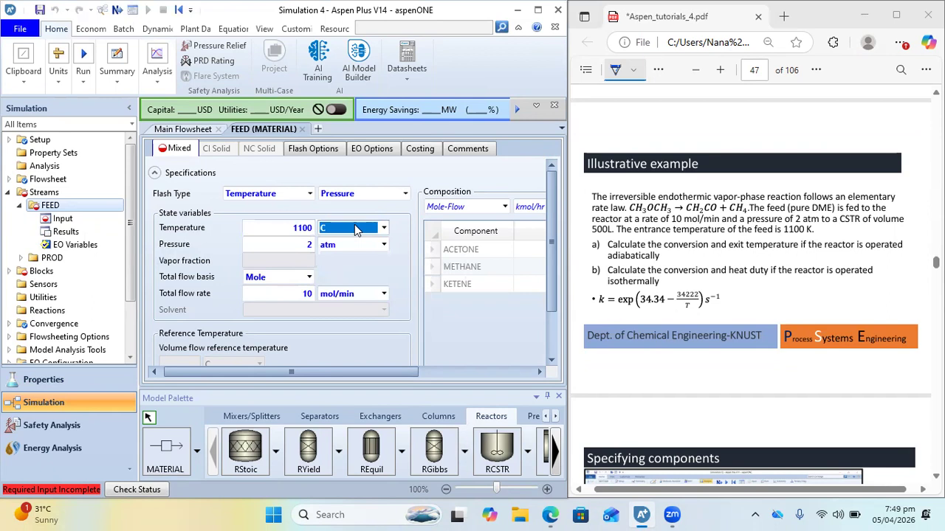
key("Return")
Underline "pure DME" in the example slide and set the FEED composition to Mole-Frac with ACETONE at 1
left_click_drag(240, 370, 354, 380)
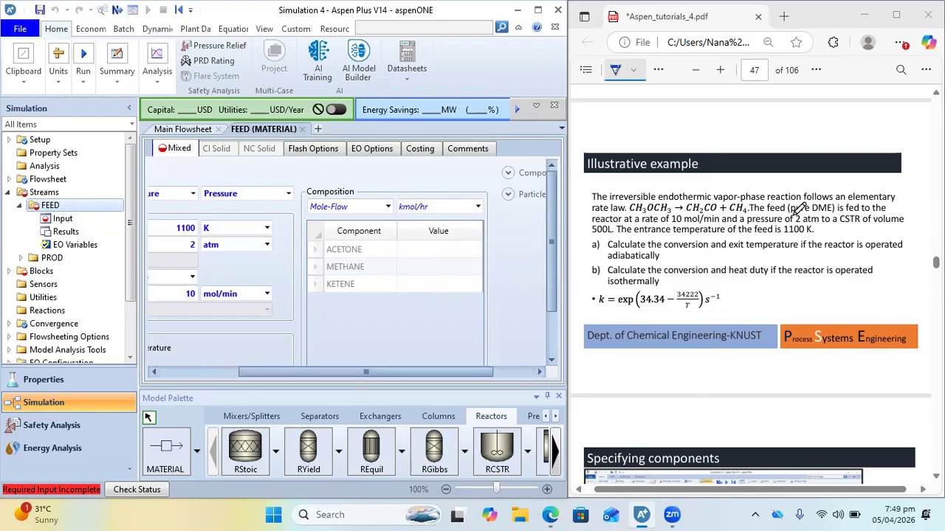
left_click_drag(790, 214, 837, 212)
left_click(448, 251)
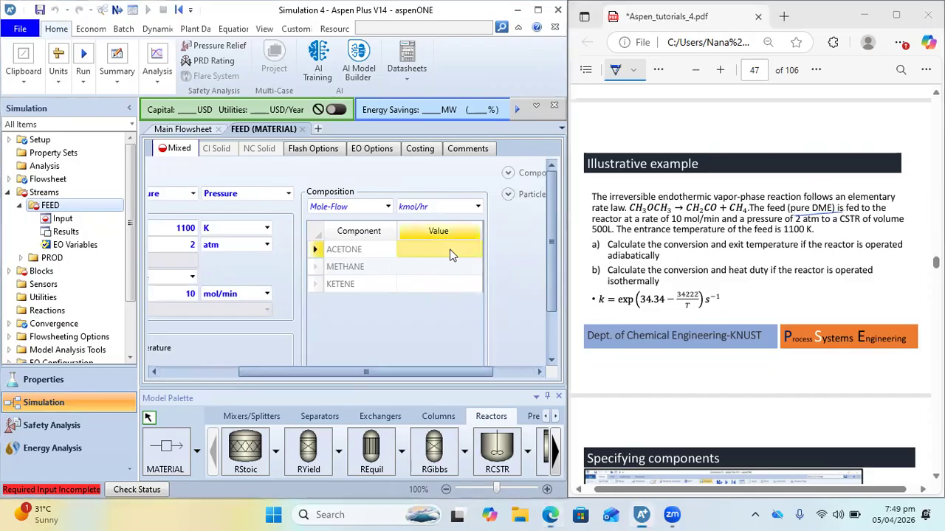
left_click(387, 206)
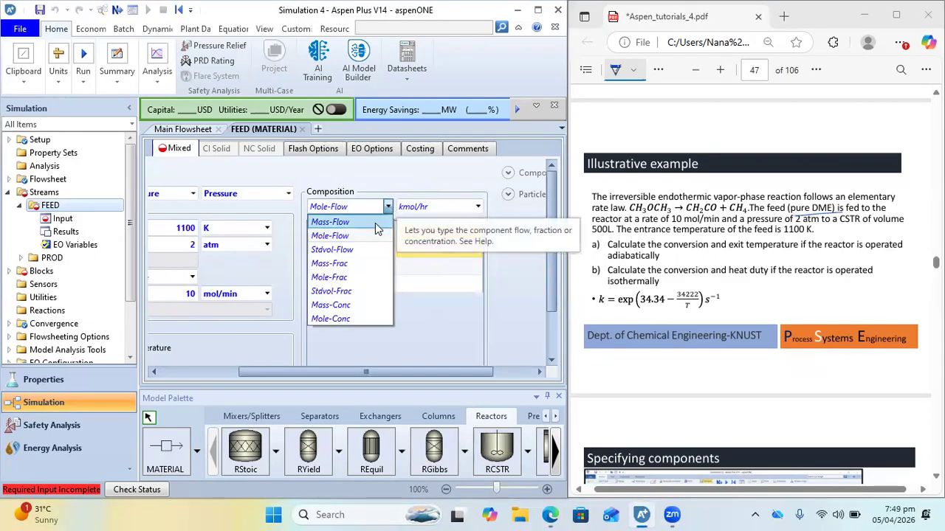
left_click(332, 279)
type("1")
key("Return")
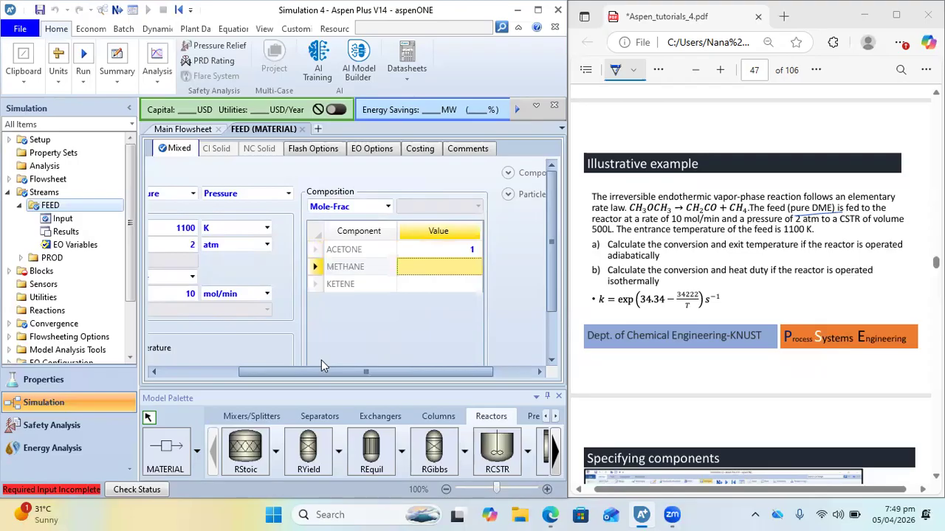
Open the specifications of the B1 CSTR block from the main flowsheet
left_click(180, 129)
double_click(336, 282)
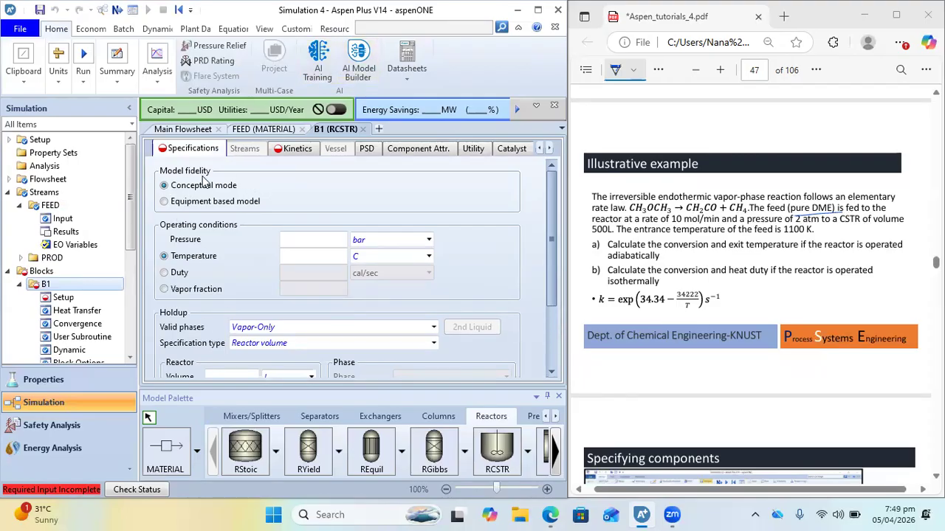
Examine the "Specifying the reactor configuration" slide on page 52 of Aspen_tutorials_4.pdf and return to the Aspen Plus reactor form
scroll(775, 411, "down", 15)
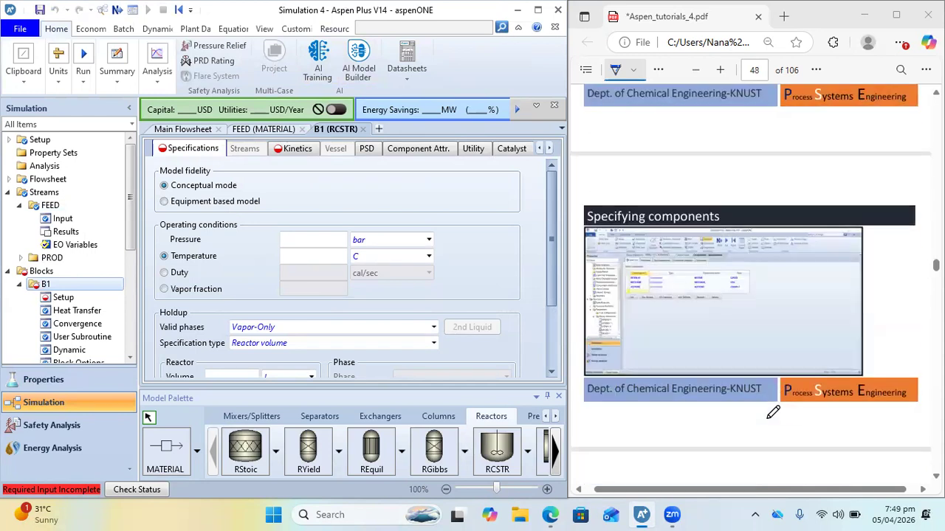
scroll(773, 412, "down", 10)
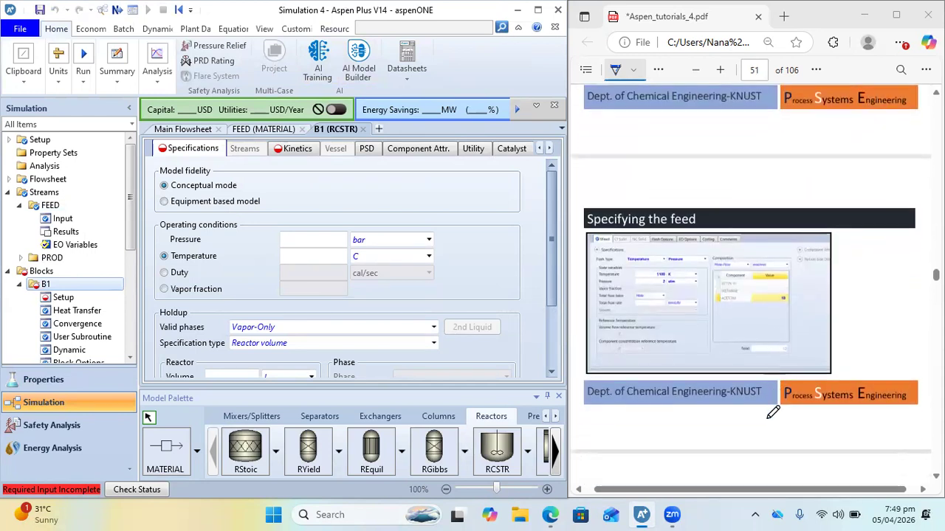
left_click(896, 17)
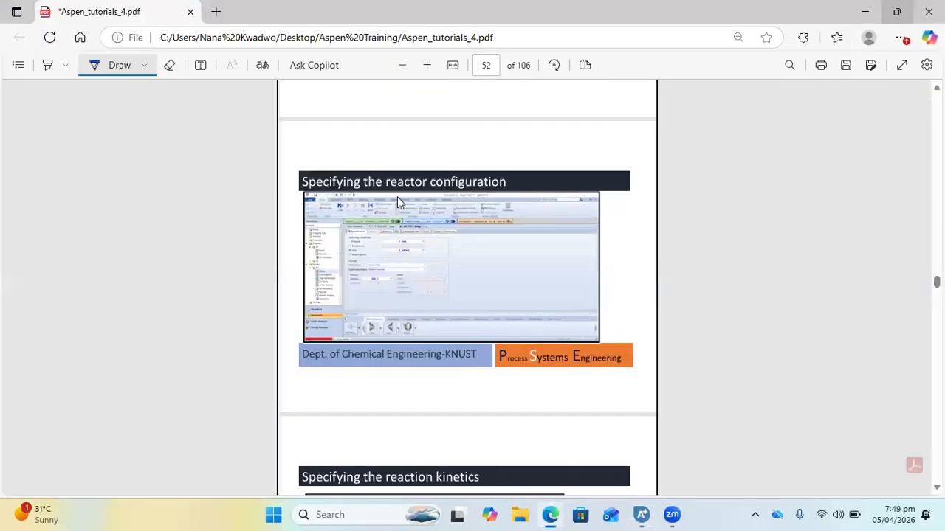
scroll(397, 197, "up", 5, "ctrl")
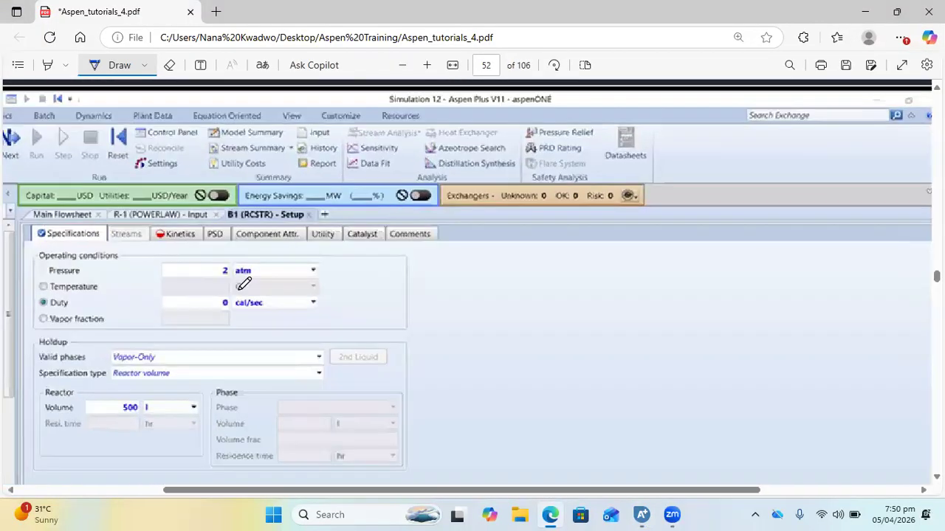
scroll(244, 285, "up", 3, "ctrl")
scroll(240, 290, "down", 1)
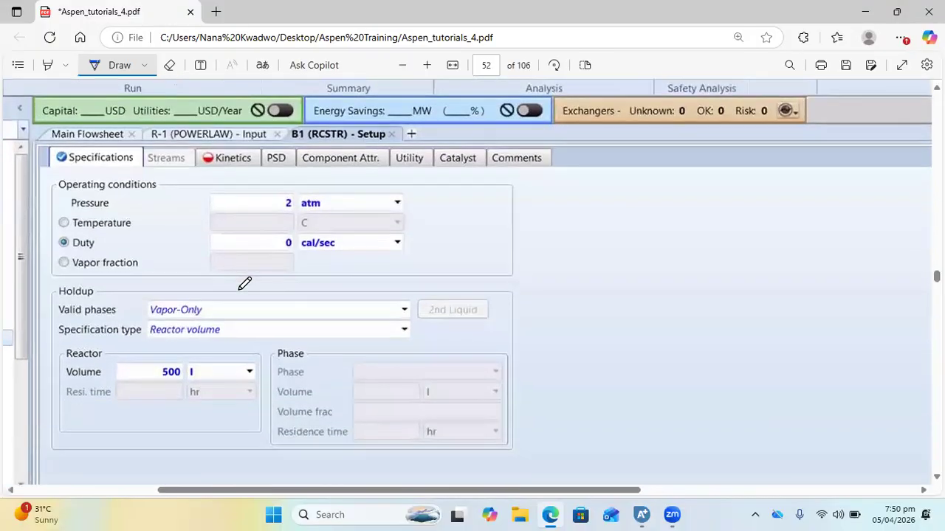
scroll(239, 289, "down", 1)
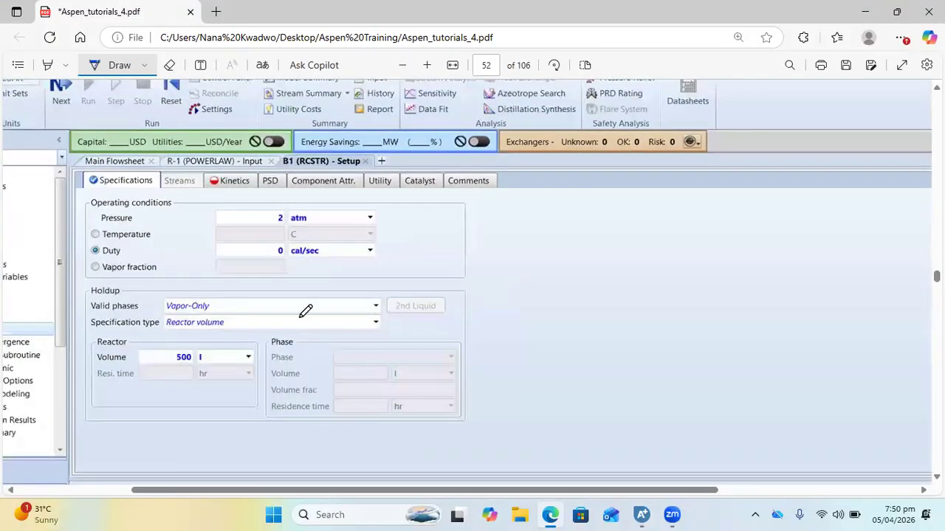
mouse_move(642, 514)
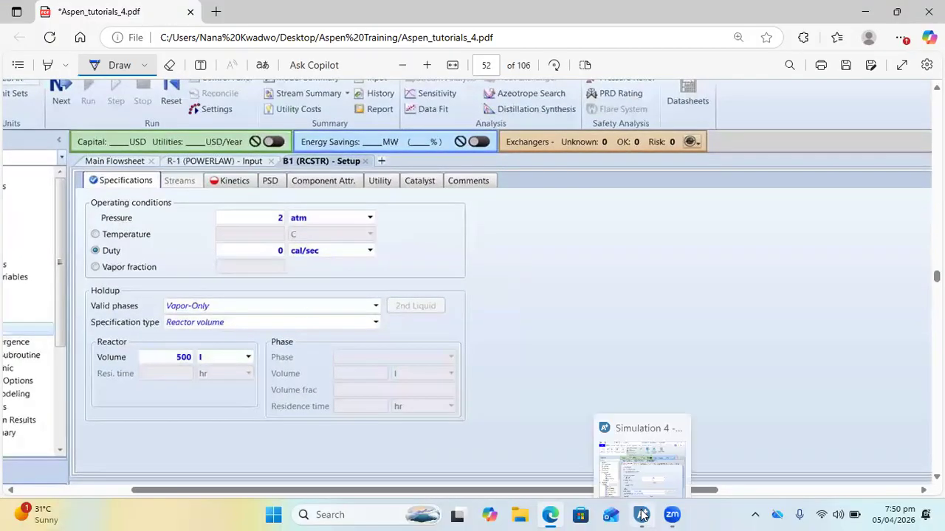
left_click(635, 457)
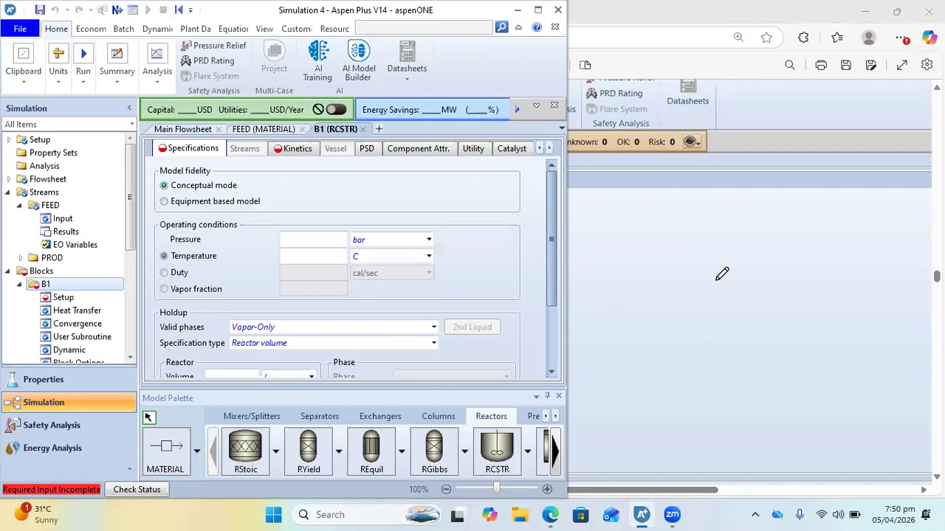
Bring the illustrative example on page 47 back into view and set the reactor's pressure to 2 atm
mouse_move(897, 15)
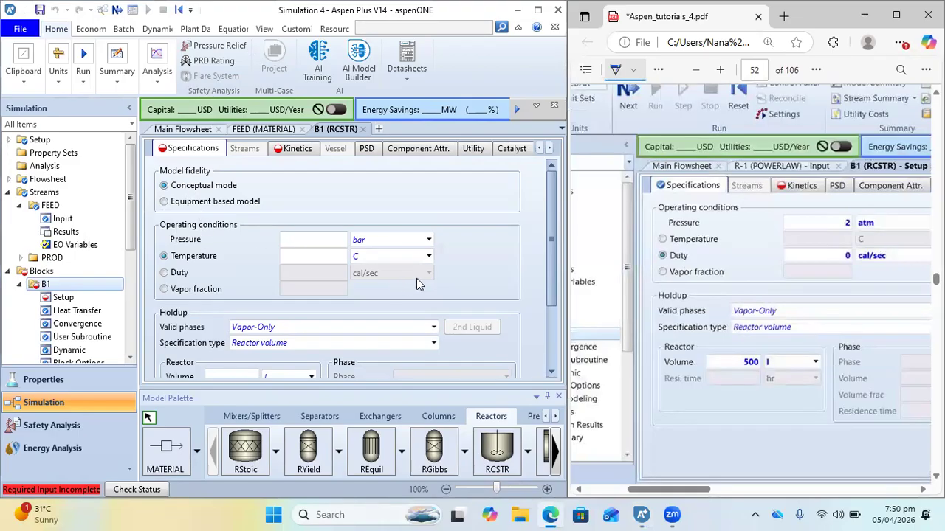
scroll(749, 253, "up", 10)
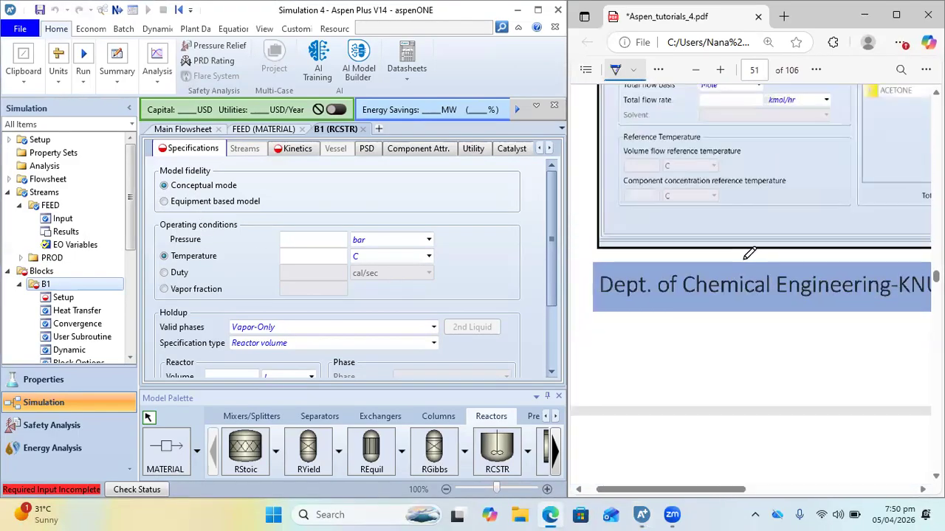
scroll(749, 253, "up", 15)
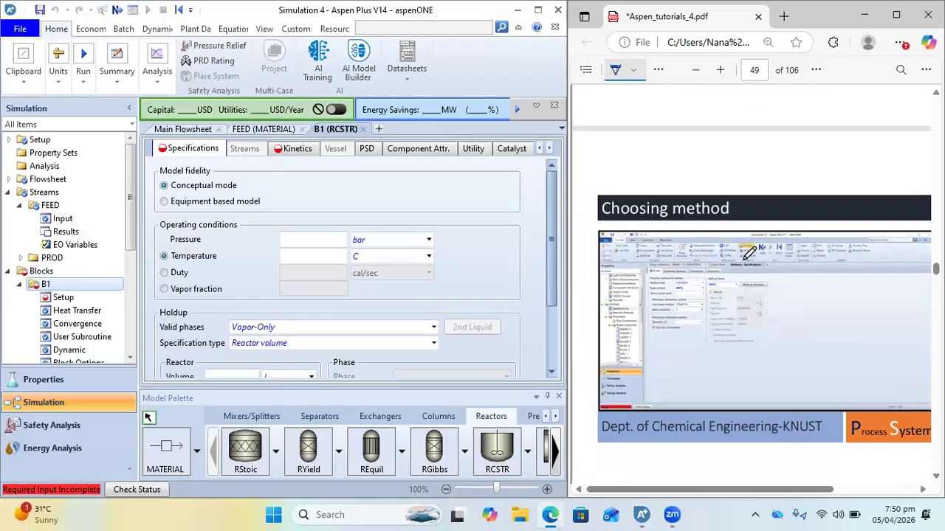
scroll(749, 253, "up", 5)
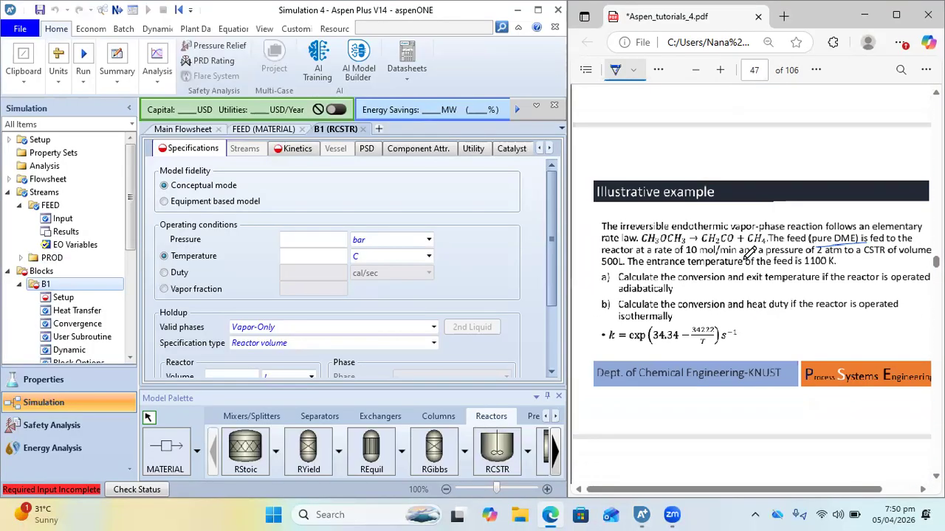
left_click(318, 242)
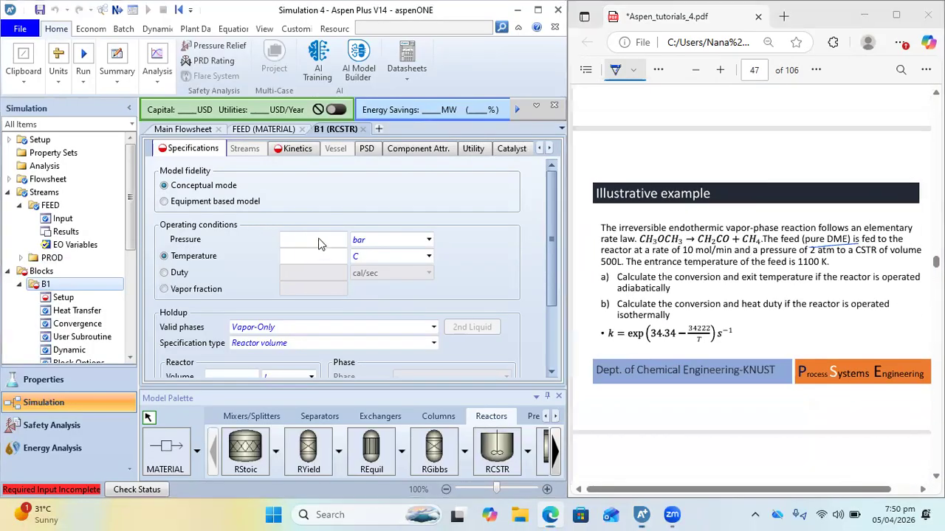
type("2")
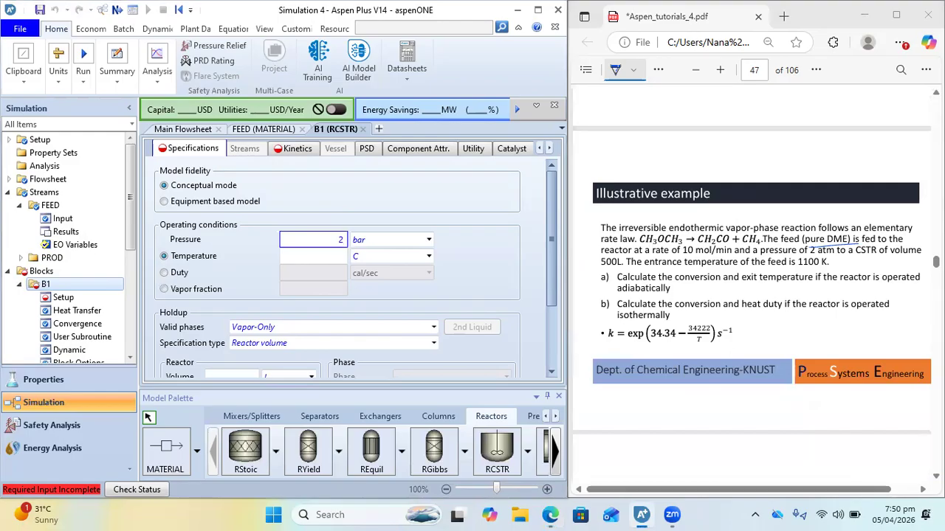
left_click(391, 245)
key("a")
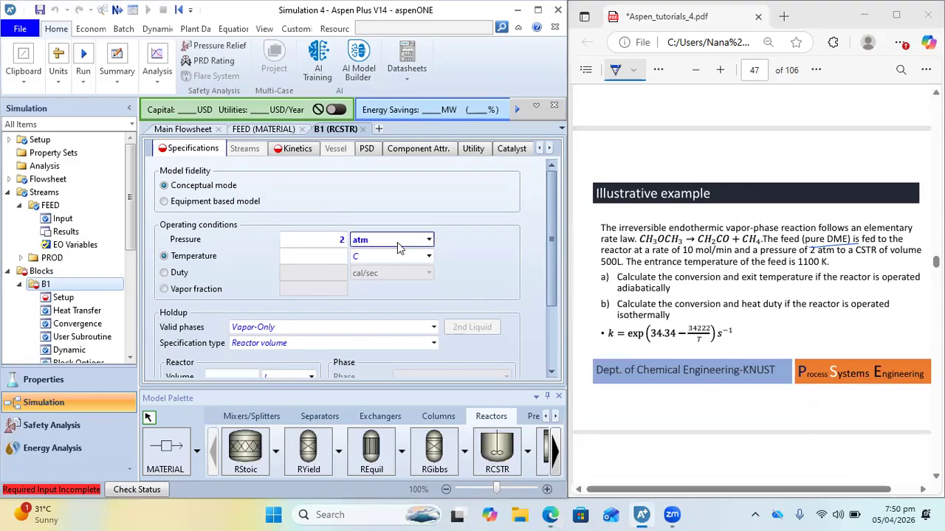
Underline "adiabatically" in the example slide and specify the reactor by Duty with a value of 0 cal/sec
left_click(607, 294)
left_click_drag(606, 294, 687, 293)
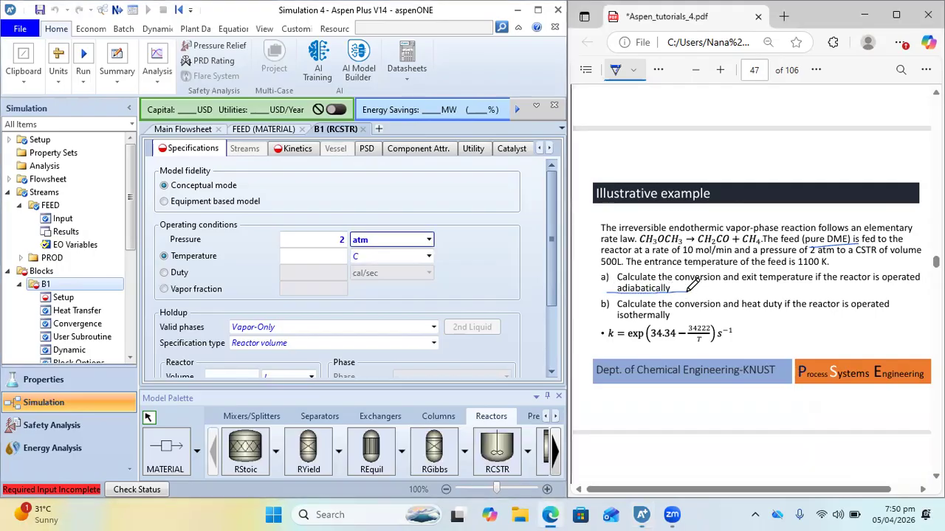
left_click(165, 272)
left_click(330, 274)
type("0")
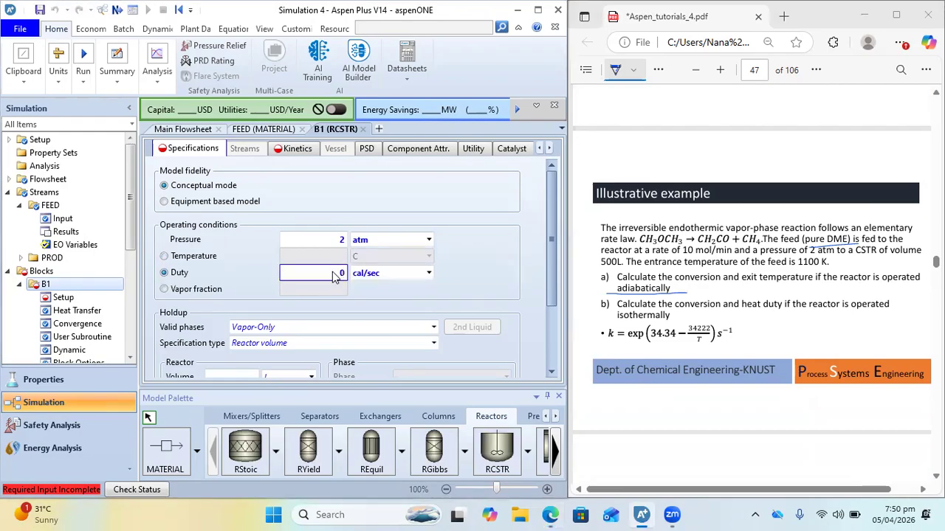
Check the reactor's Vapor-Only valid phases setting and underline "vapor-phase" in the example slide
scroll(329, 222, "down", 3)
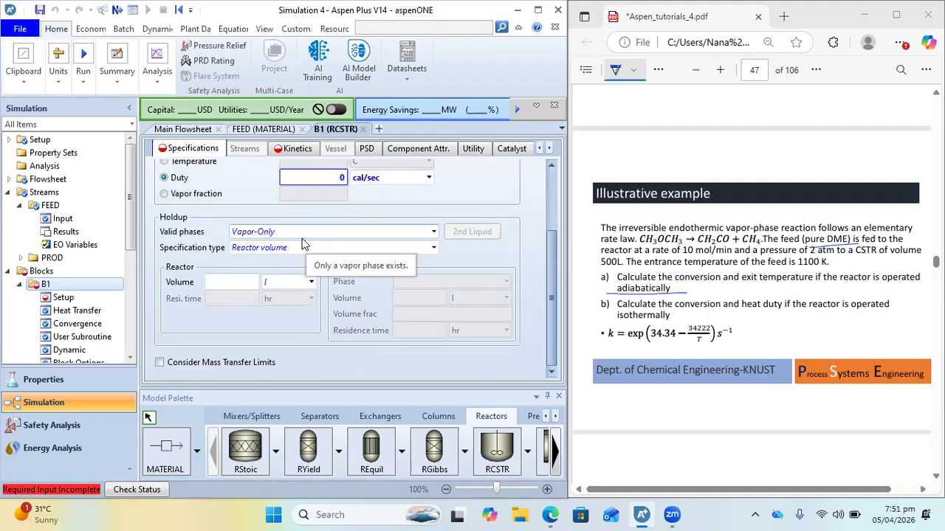
left_click(358, 233)
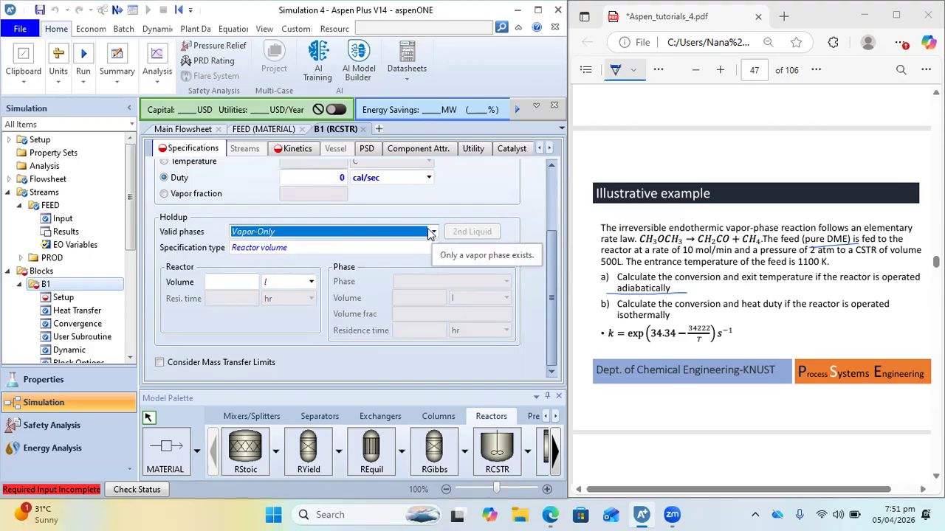
left_click_drag(726, 233, 789, 234)
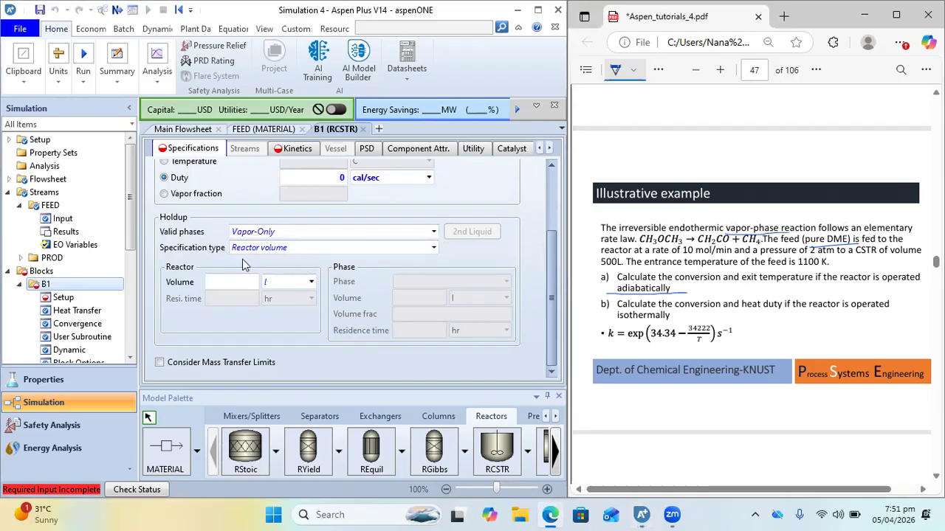
Try to change the reactor's specification type to Reactor volume & Phase volume
left_click(434, 249)
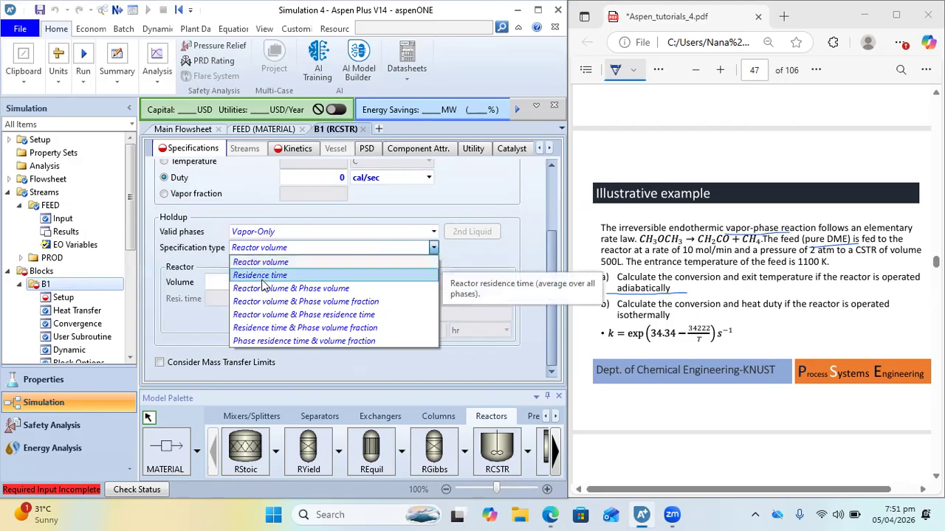
left_click(252, 289)
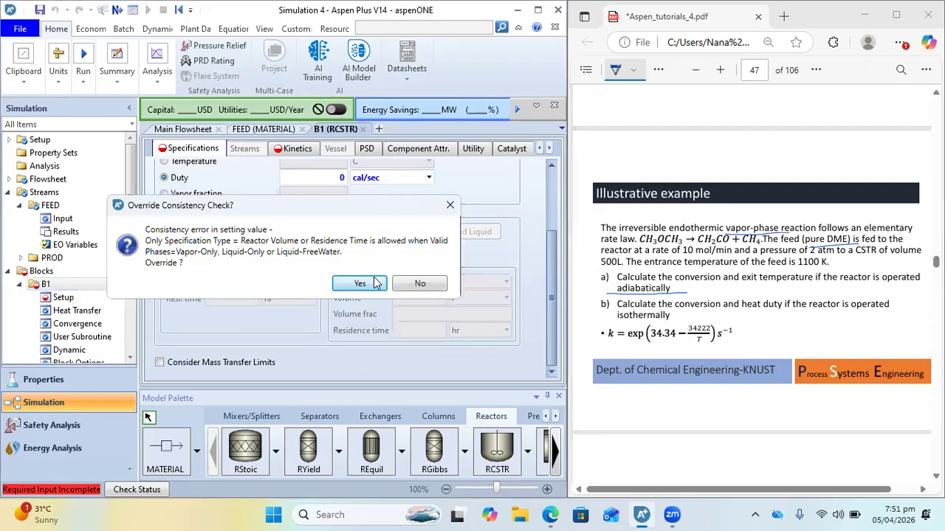
left_click(450, 207)
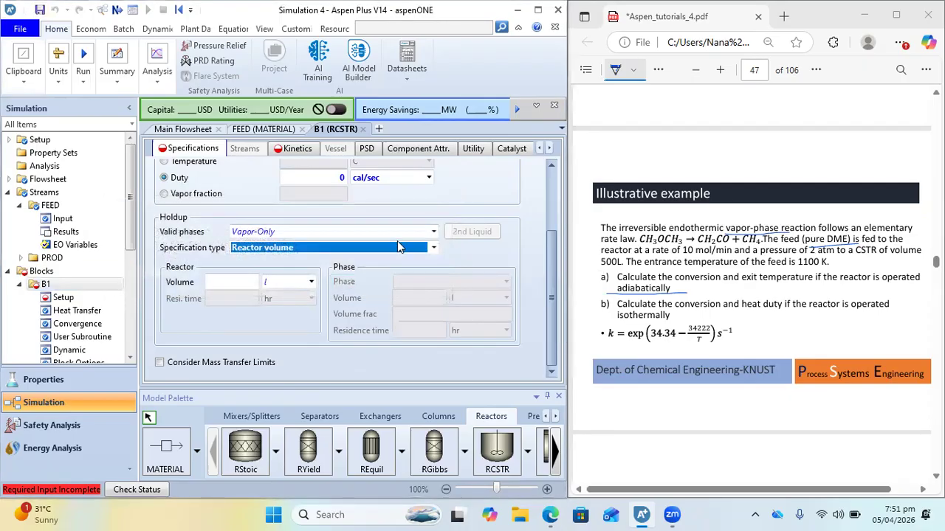
Add a second outlet material stream leaving the top of the reactor on the main flowsheet
left_click(183, 129)
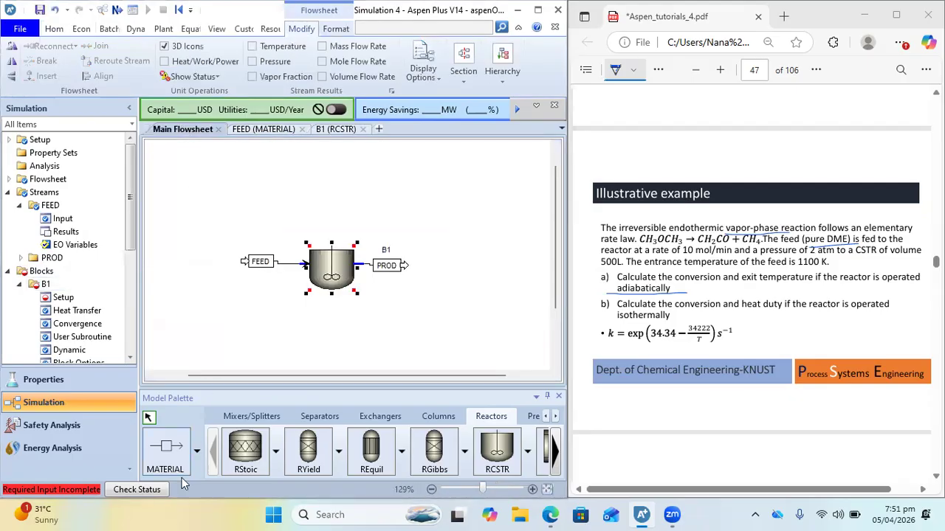
left_click(157, 458)
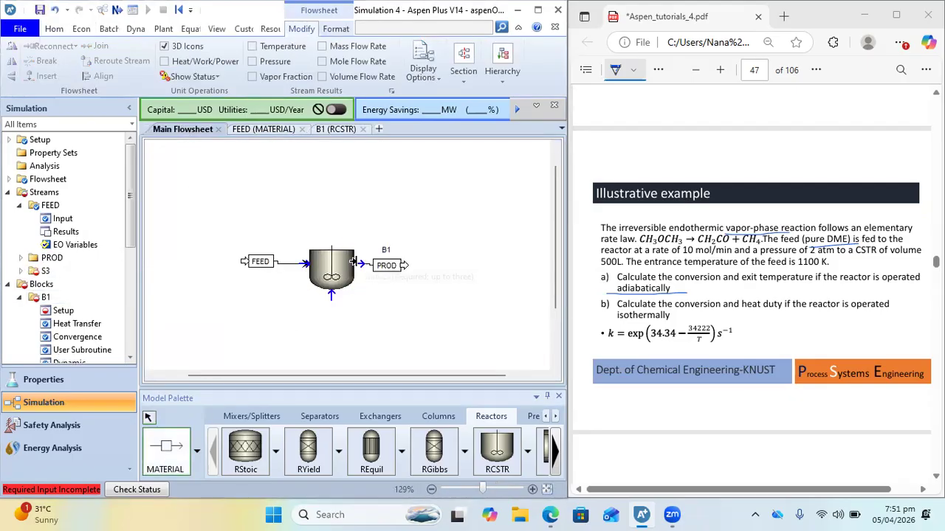
left_click(343, 236)
left_click(391, 186)
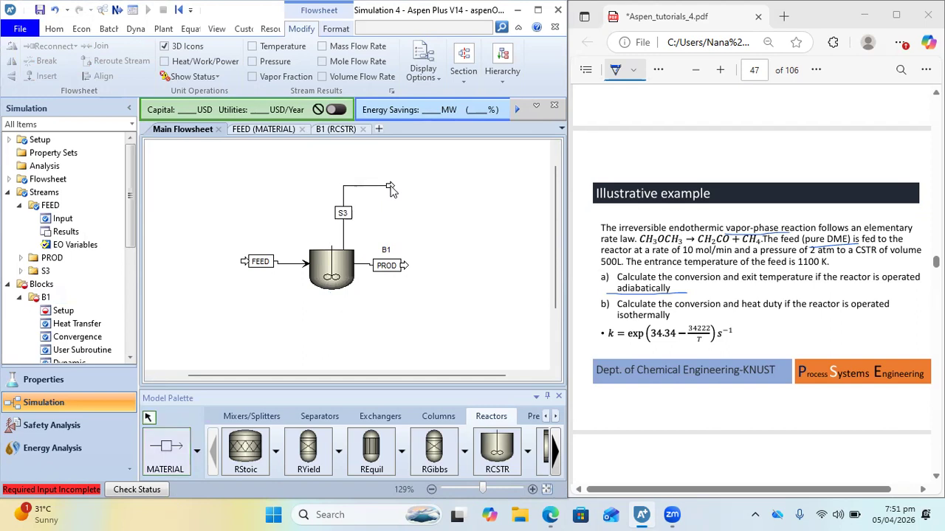
With the second outlet in place, retry the Reactor volume & Phase volume specification type for Vapor-Only and decline the override
left_click(337, 130)
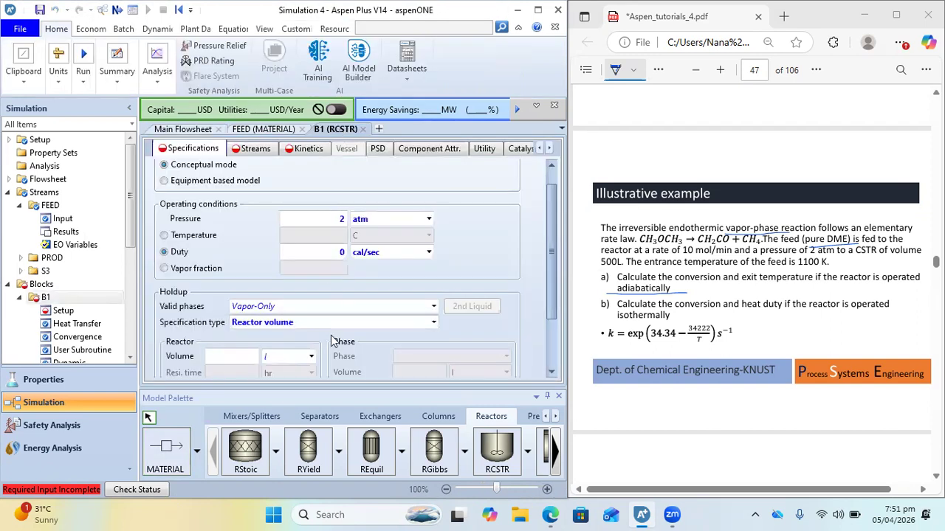
left_click(296, 322)
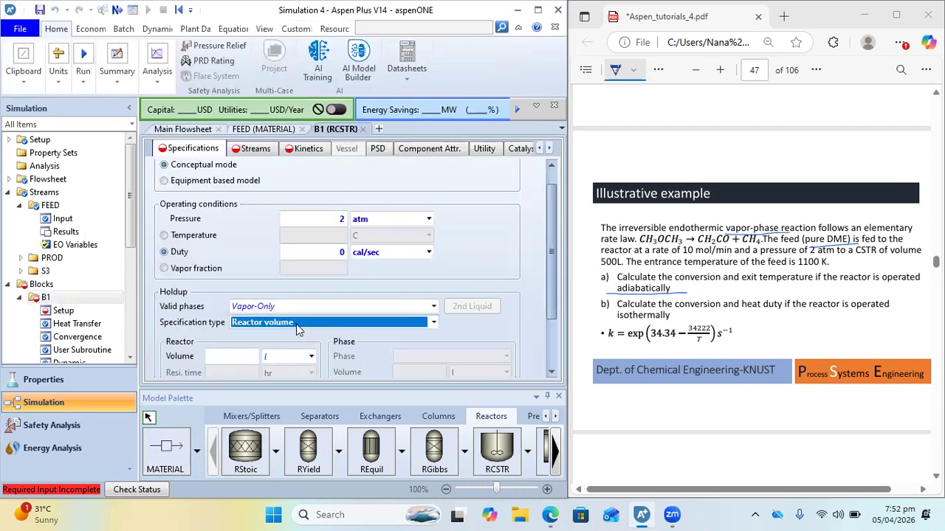
left_click(433, 323)
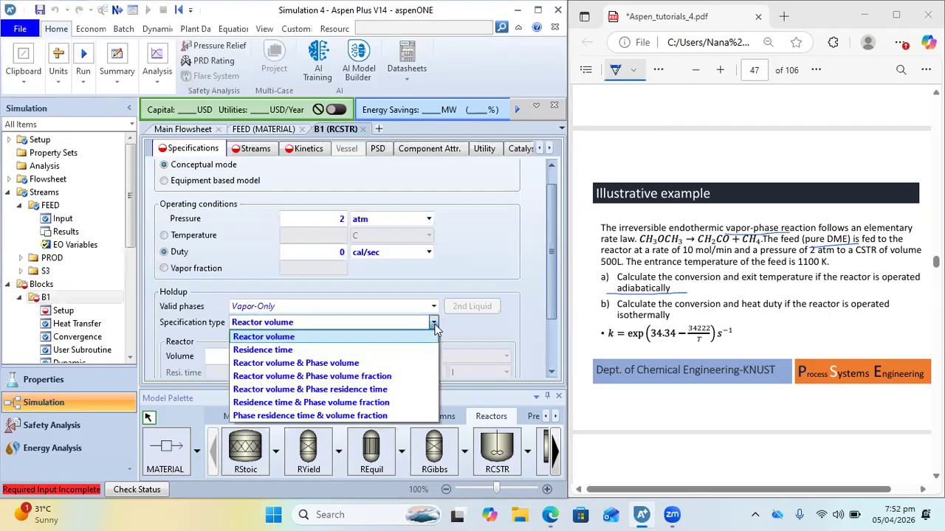
left_click(282, 365)
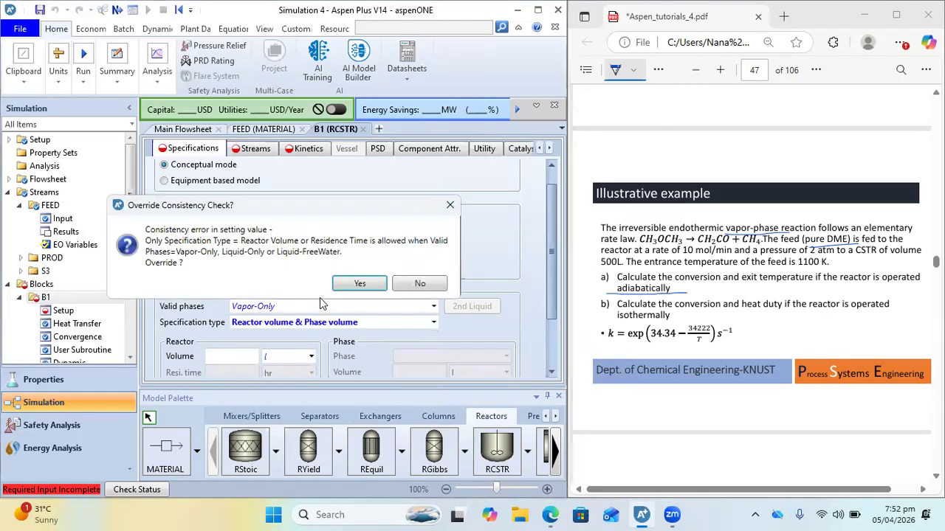
left_click(433, 283)
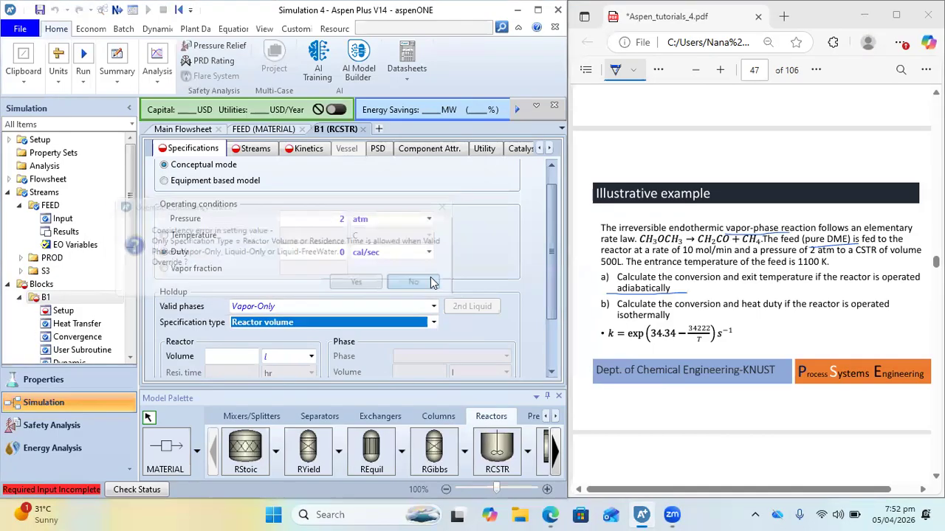
Set the reactor's valid phases to Vapor-Liquid and its specification type to Reactor volume & Phase volume
left_click(433, 307)
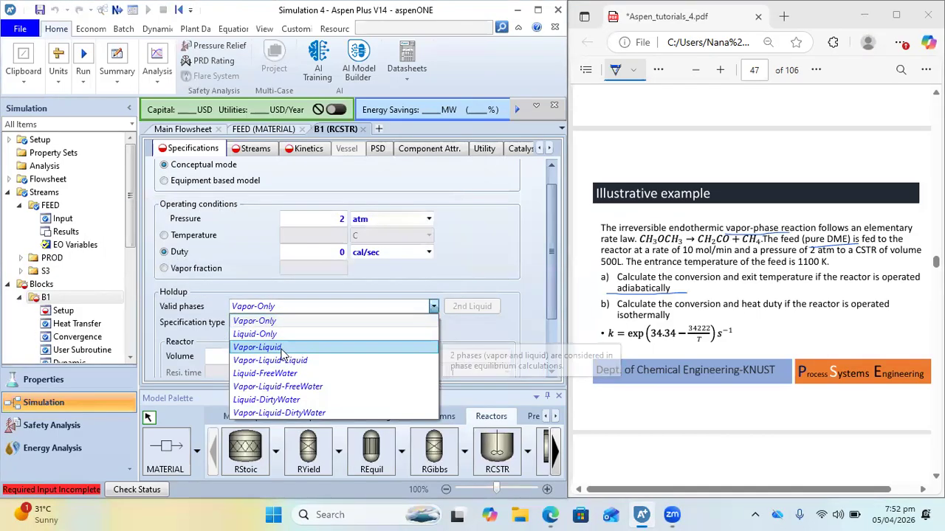
left_click(282, 349)
left_click(433, 323)
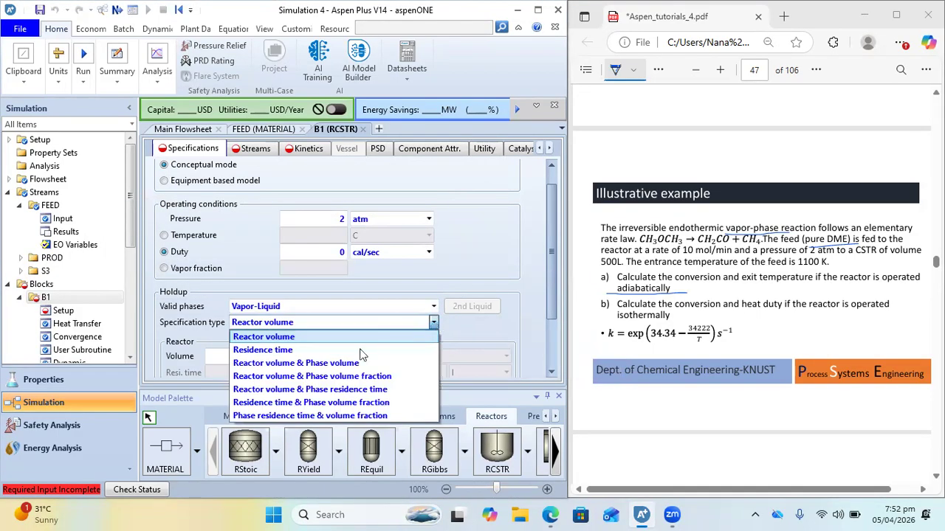
left_click(339, 362)
scroll(339, 363, "down", 2)
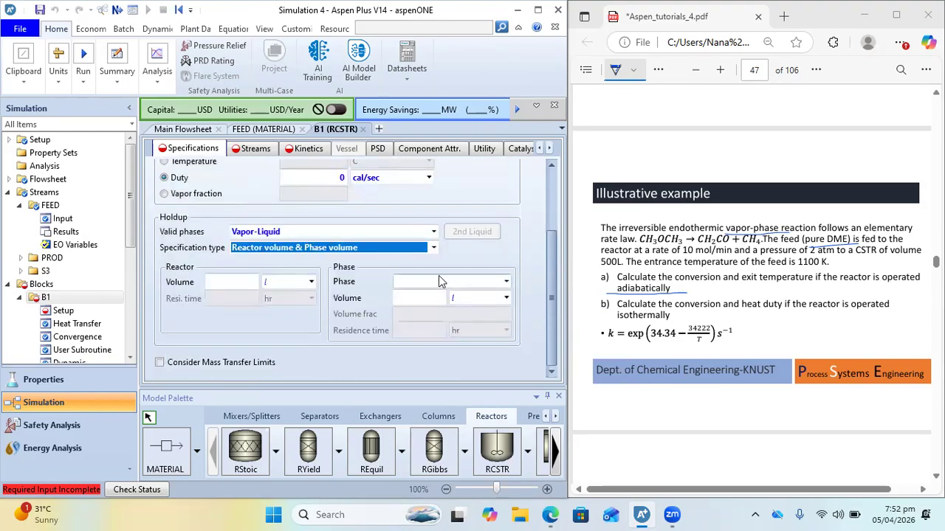
Try Vapor phase and then Condensed phase as the holdup phase for the reactor's phase volume
left_click(462, 281)
left_click(505, 281)
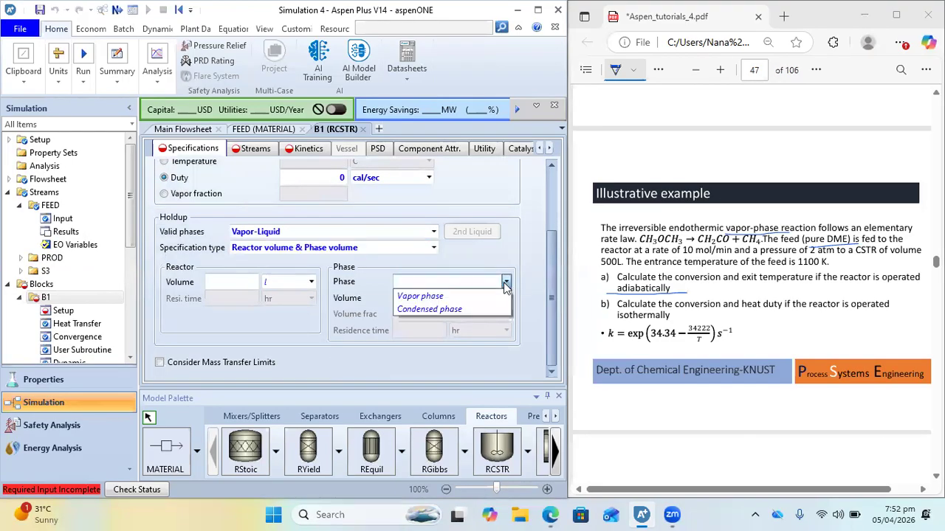
left_click(436, 296)
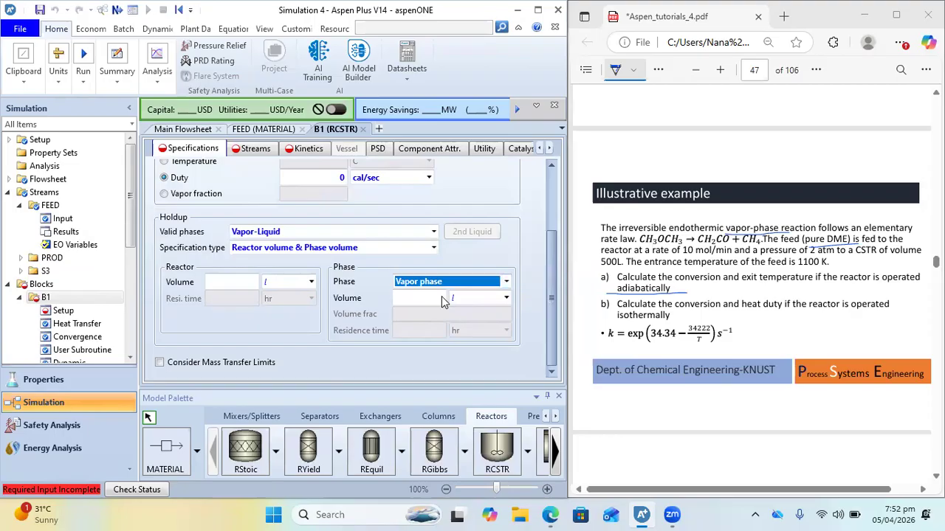
left_click(428, 297)
left_click(472, 281)
left_click(505, 281)
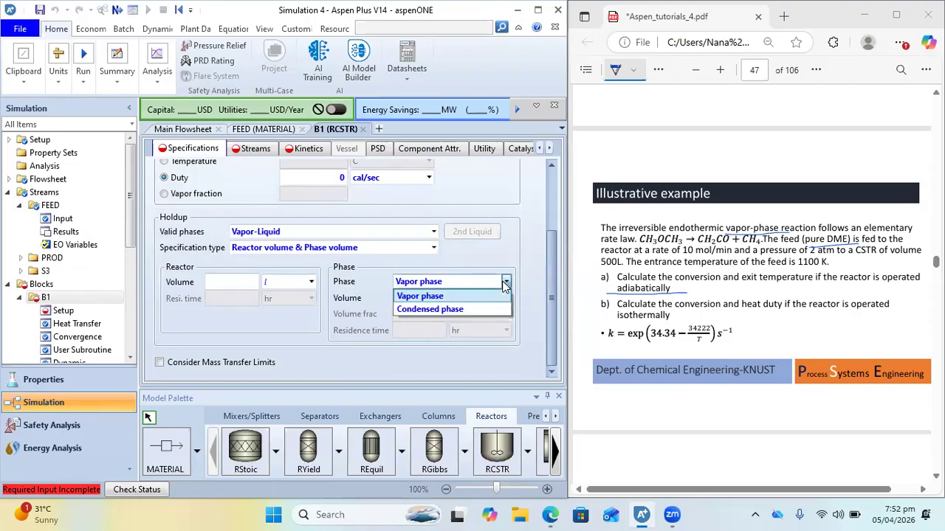
left_click(445, 312)
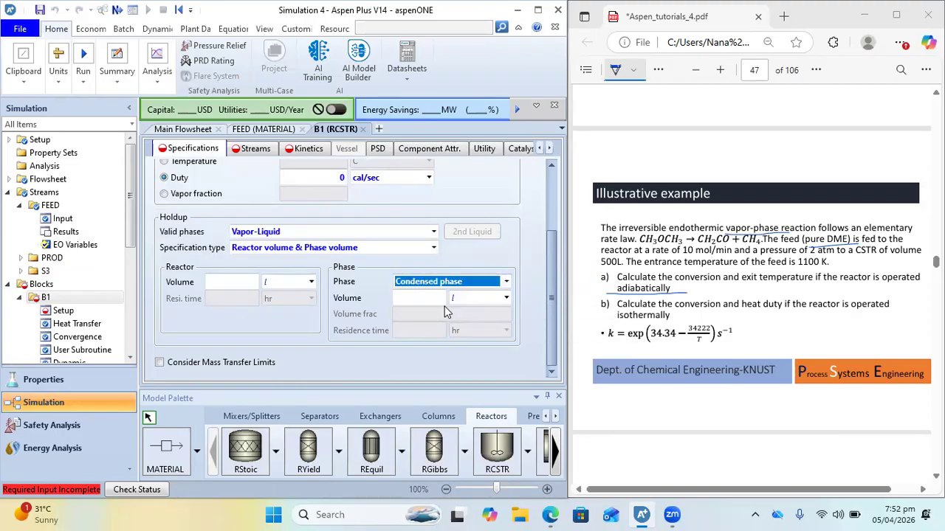
Set the reactor's valid phases to Vapor-Only and delete the second outlet stream S3 from the main flowsheet
left_click(432, 233)
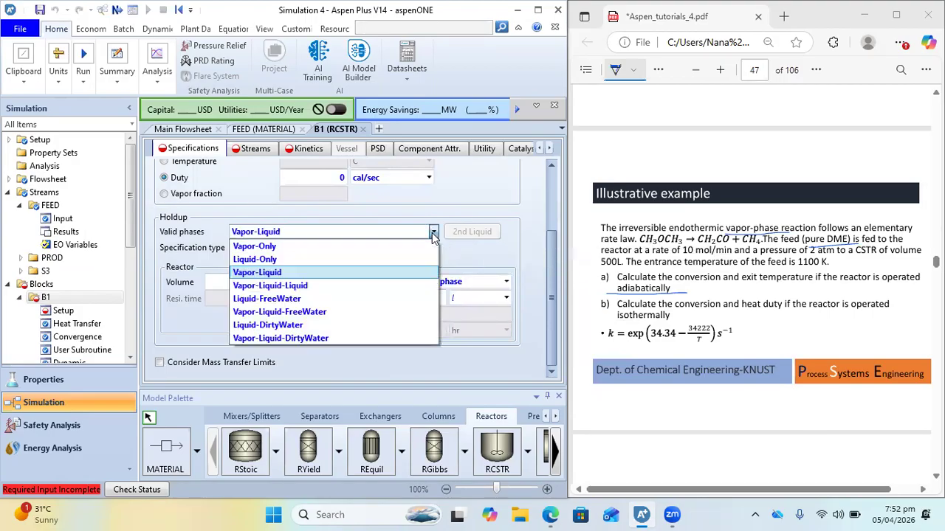
left_click(295, 250)
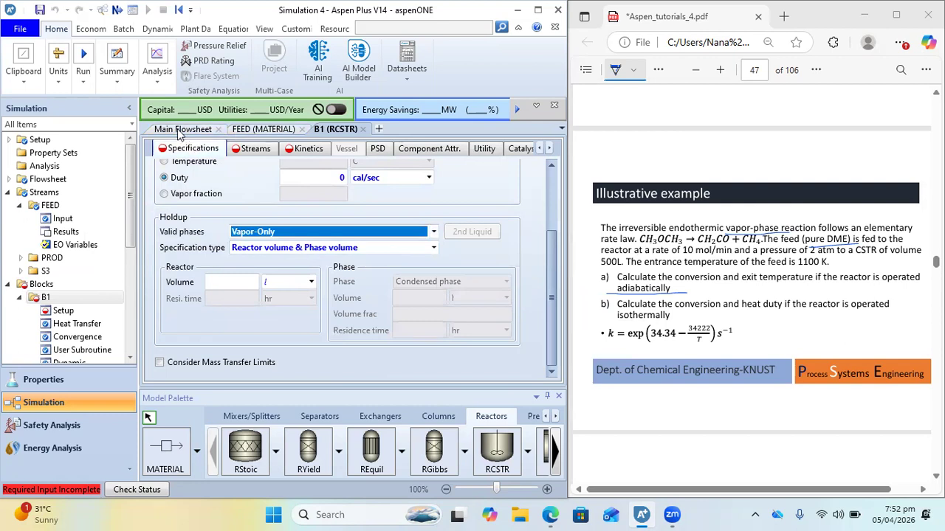
left_click(174, 129)
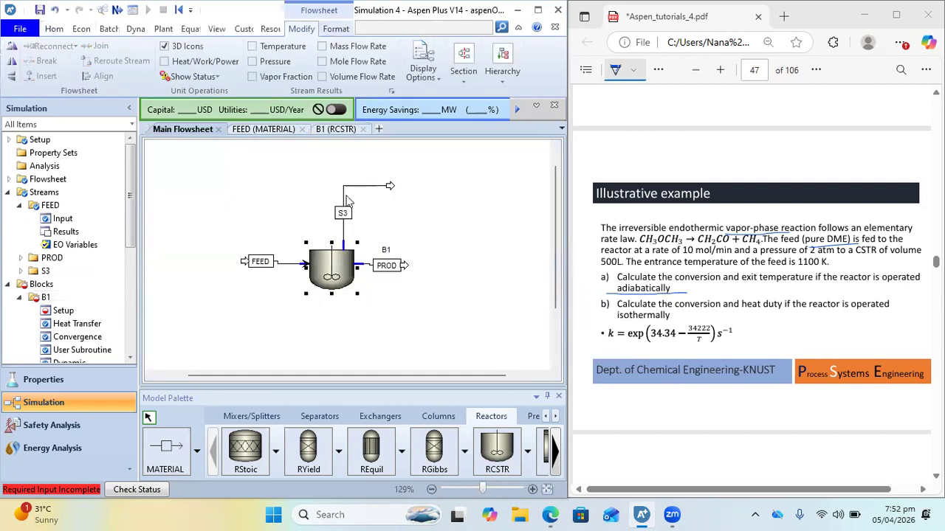
key("Delete")
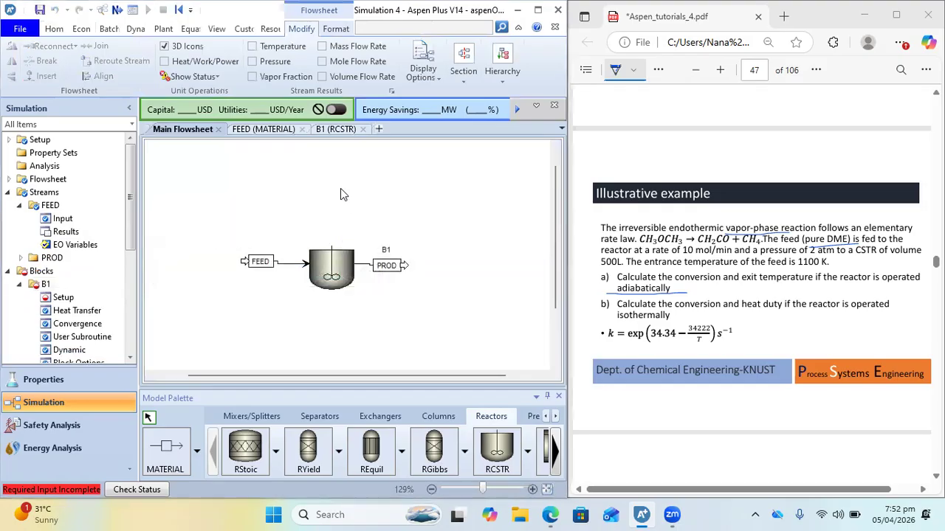
In the B1 reactor's holdup specifications, enter a volume of 500 l and set the specification type to Reactor volume
left_click(329, 131)
scroll(251, 333, "down", 2)
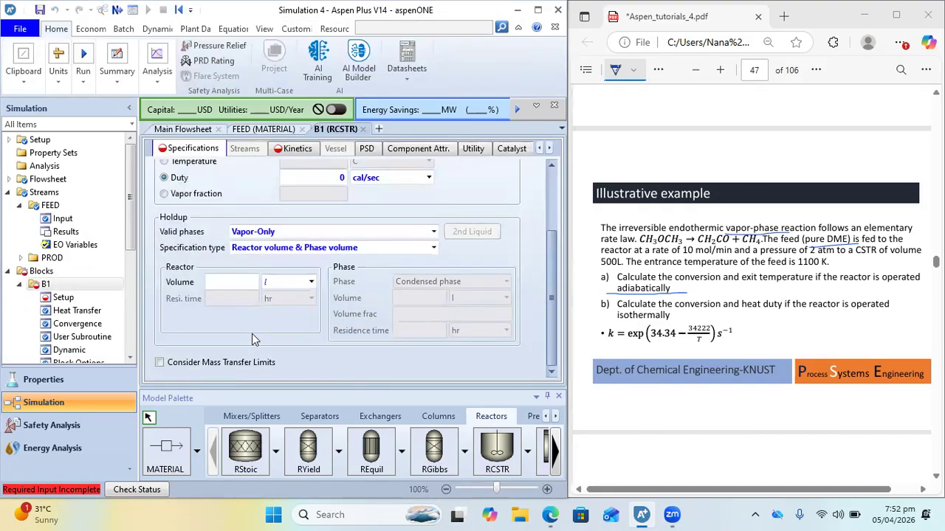
left_click(225, 283)
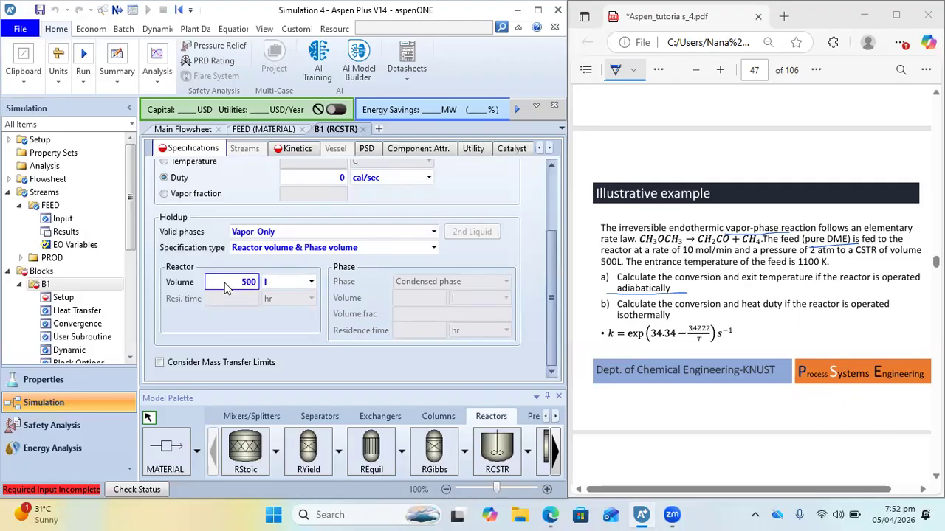
left_click(433, 248)
left_click(318, 265)
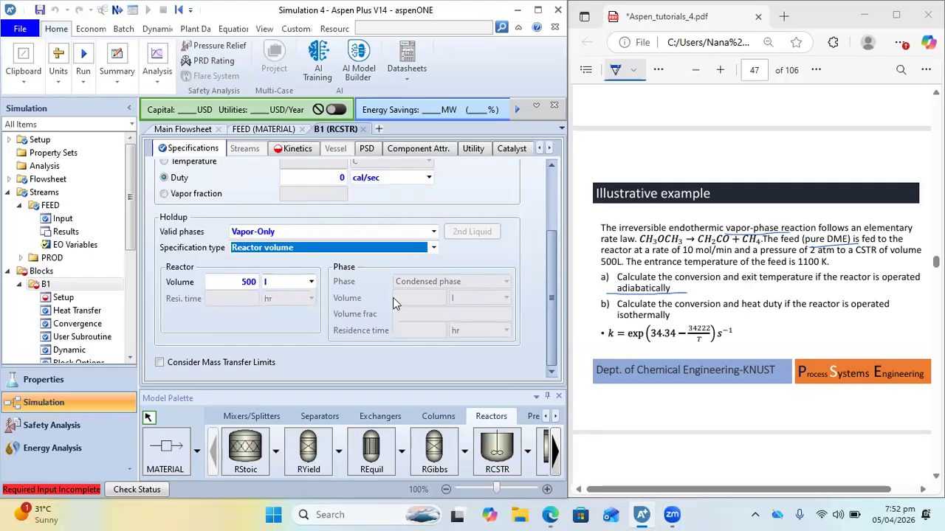
scroll(424, 291, "up", 3)
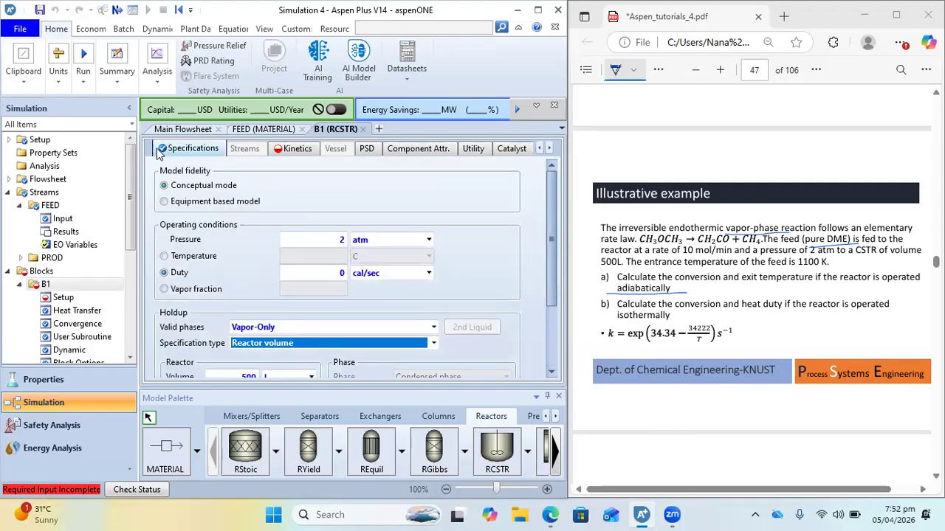
Open the reactor's kinetics settings in a maximized window and switch the Crystallization option on and back off
left_click(288, 151)
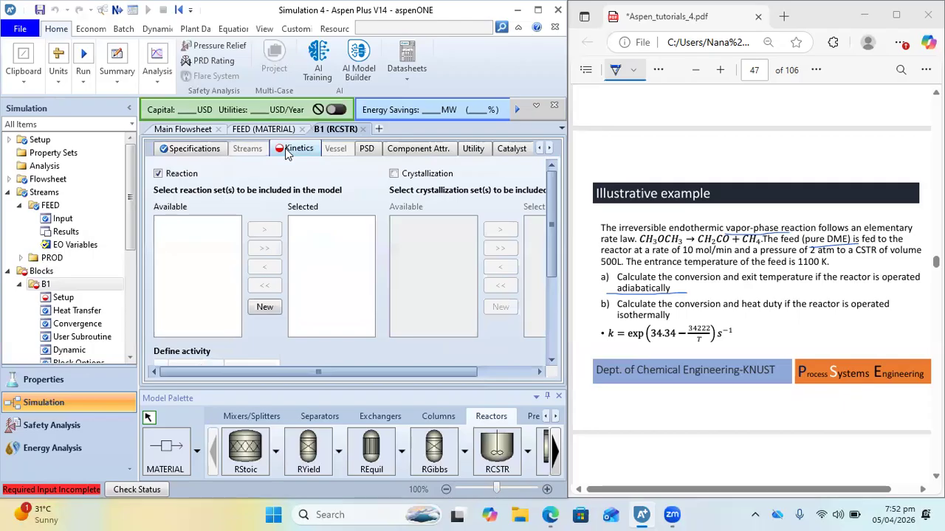
left_click(537, 9)
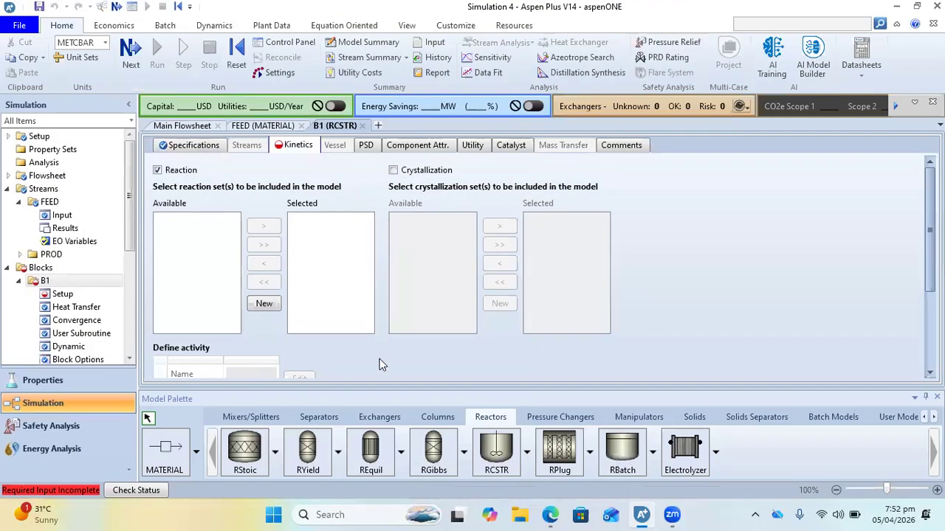
left_click(392, 171)
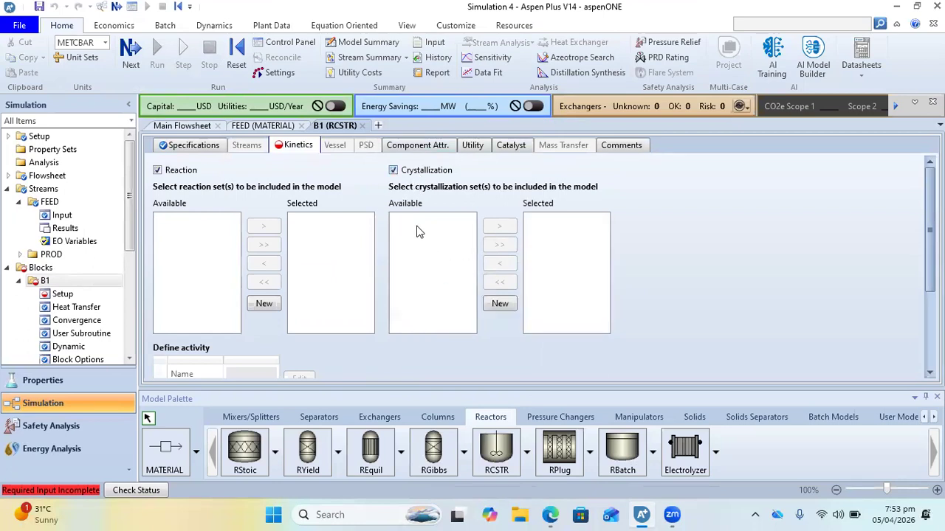
left_click(393, 171)
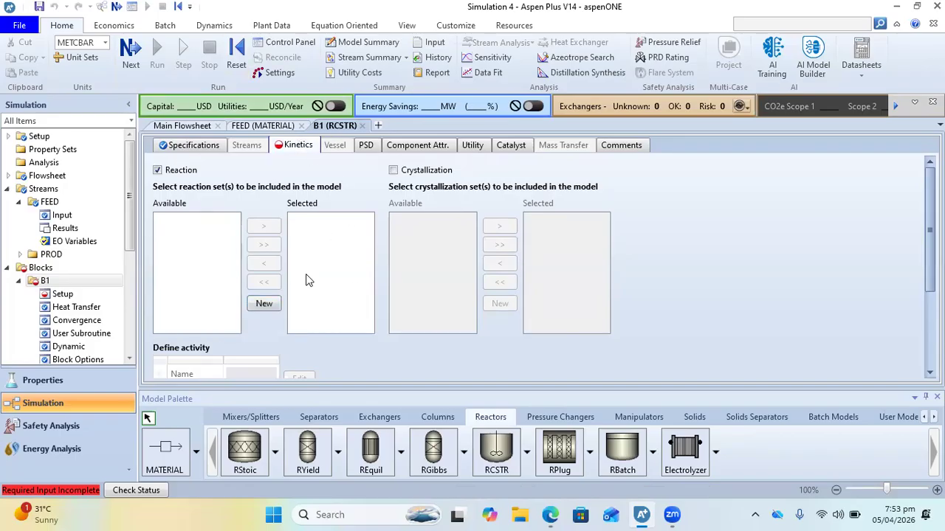
Create a new reaction set for the reactor with the default name R-1 and reaction type POWERLAW
left_click(264, 303)
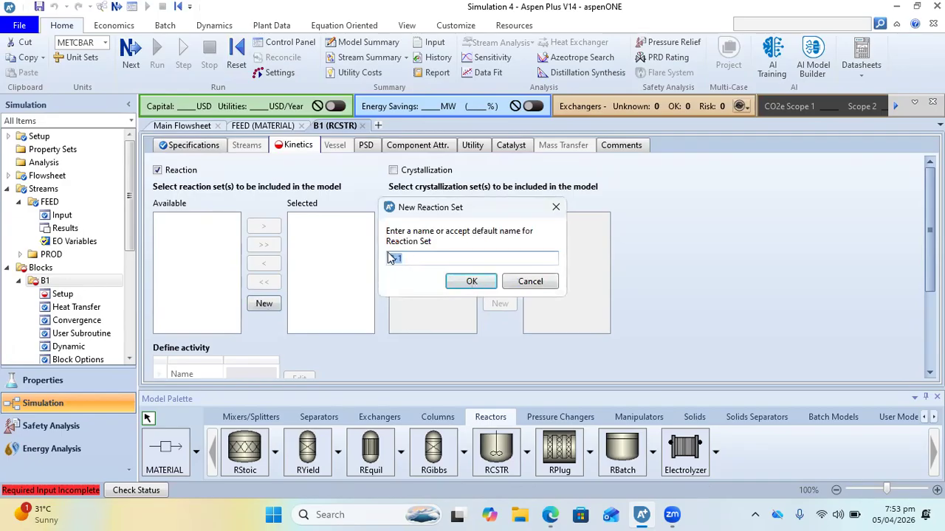
left_click(481, 282)
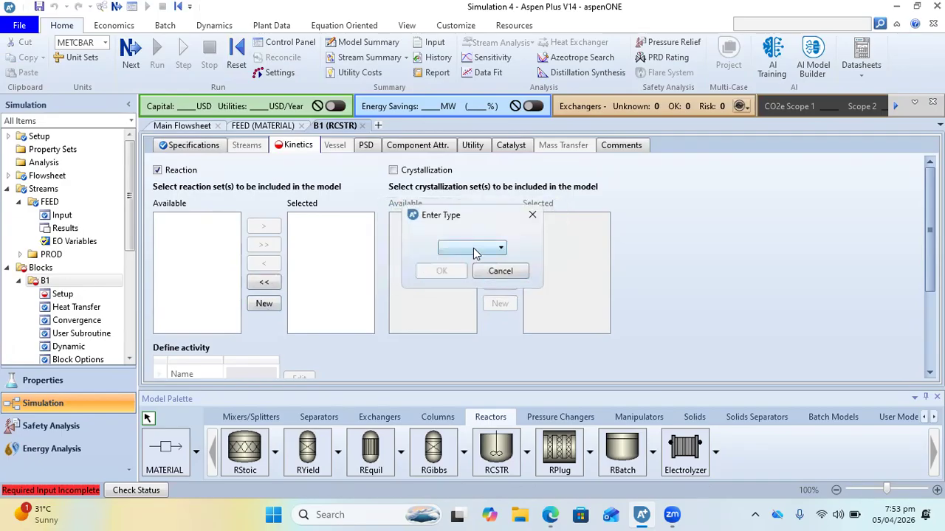
left_click(474, 249)
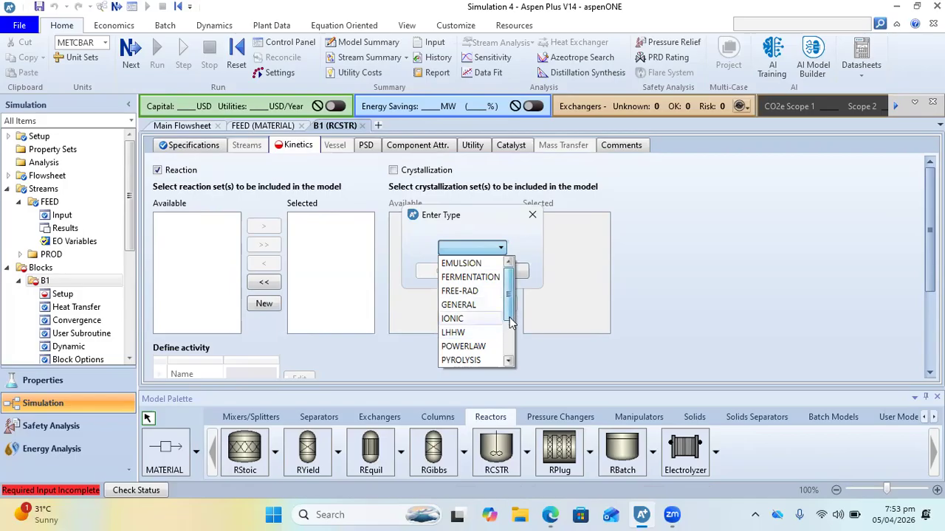
left_click_drag(509, 316, 510, 332)
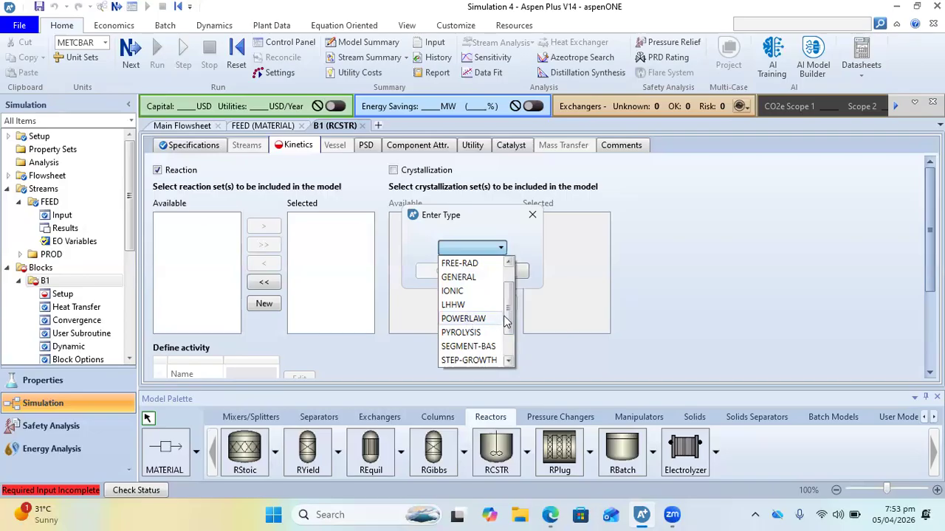
left_click_drag(510, 323, 511, 328)
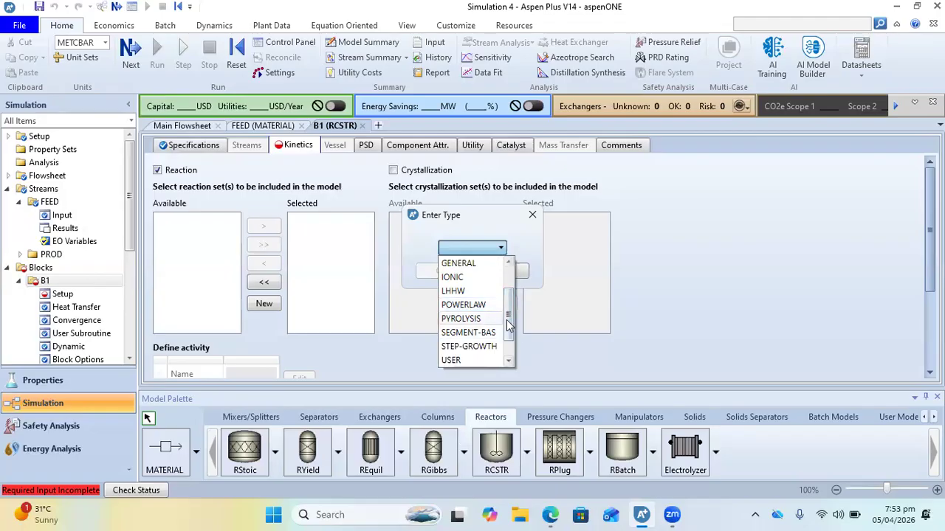
left_click_drag(508, 325, 507, 337)
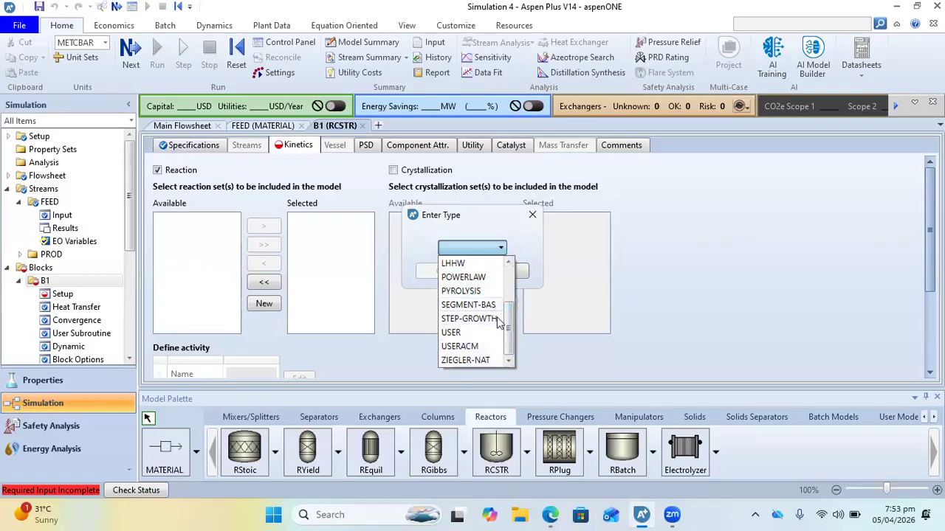
left_click_drag(515, 337, 514, 330)
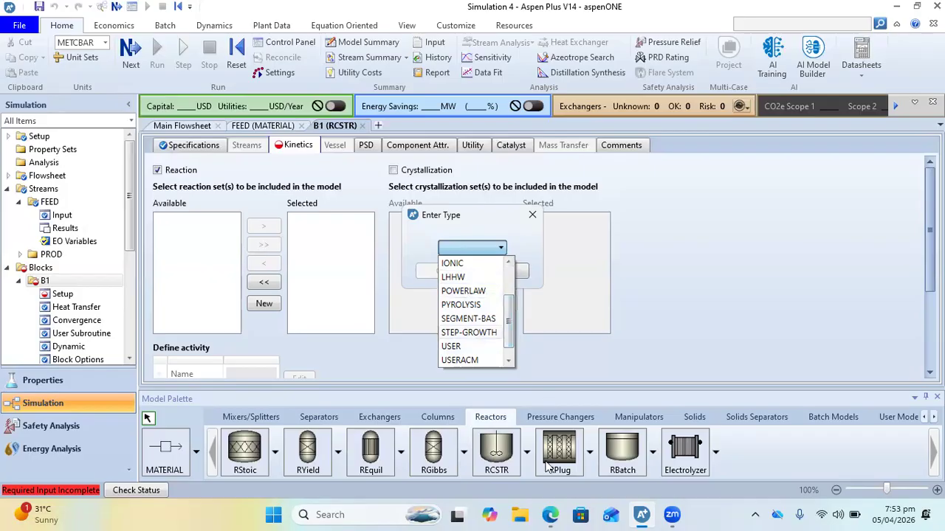
mouse_move(550, 514)
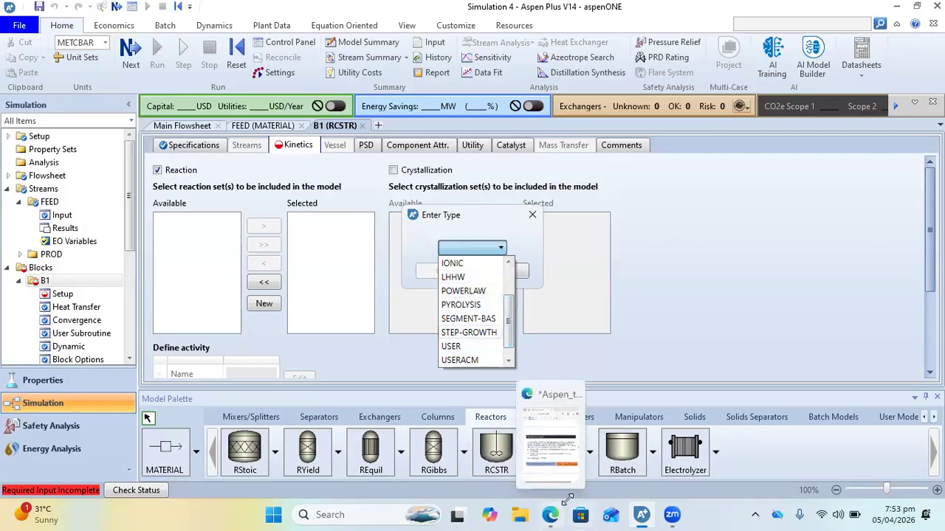
left_click(548, 447)
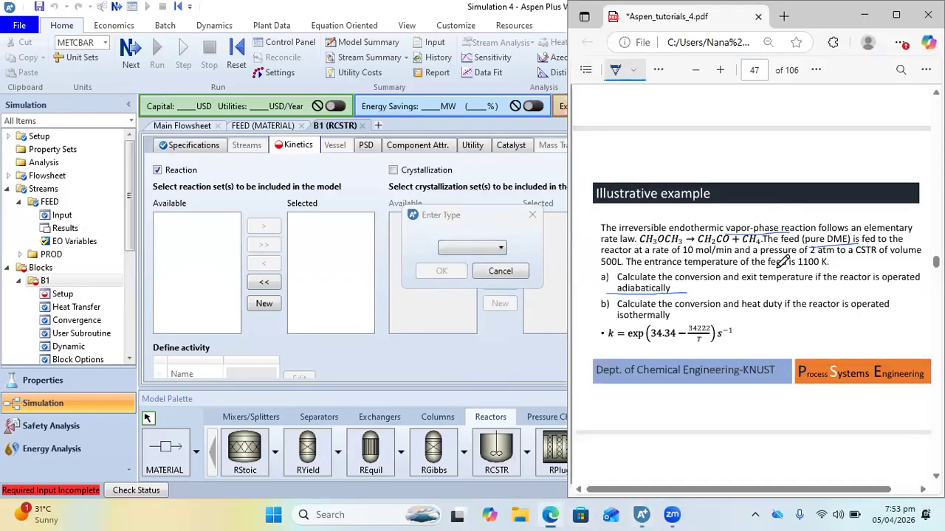
left_click(476, 251)
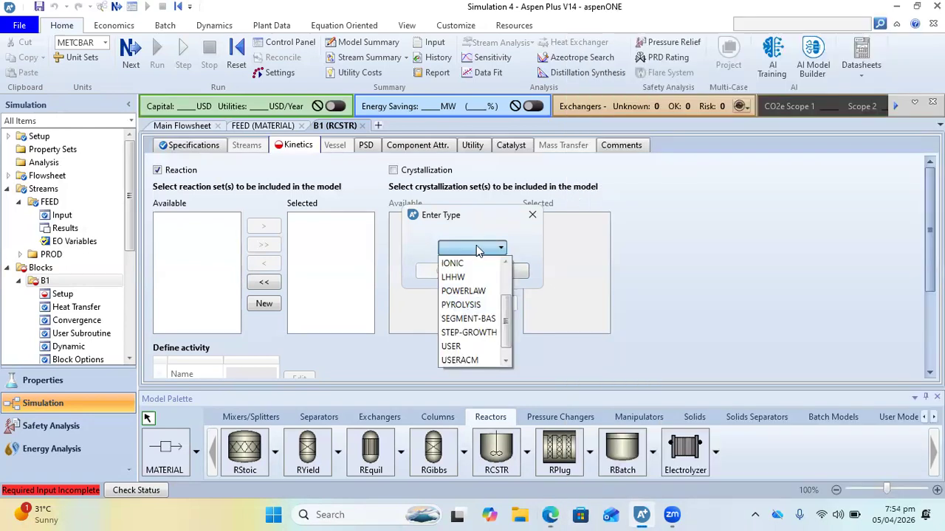
left_click(455, 292)
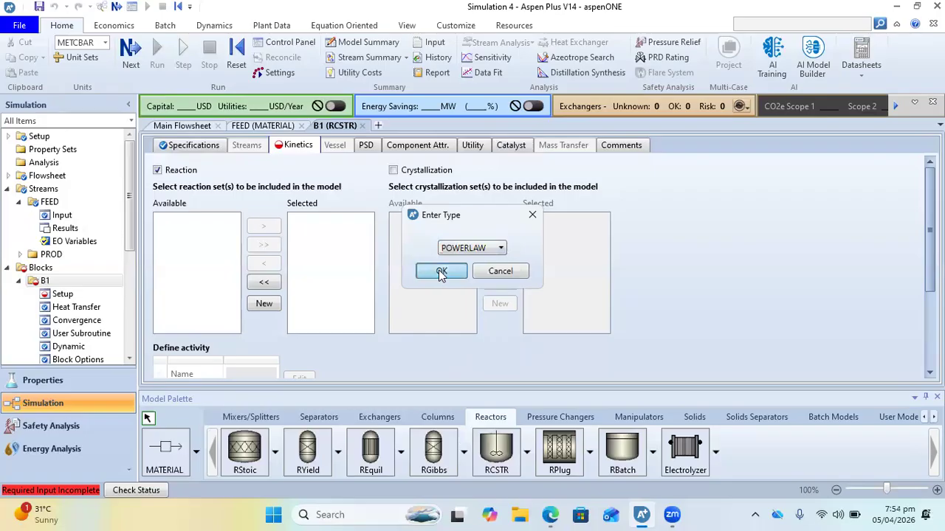
left_click(440, 271)
Open the overview of the simulation's reaction sets
left_click(296, 221)
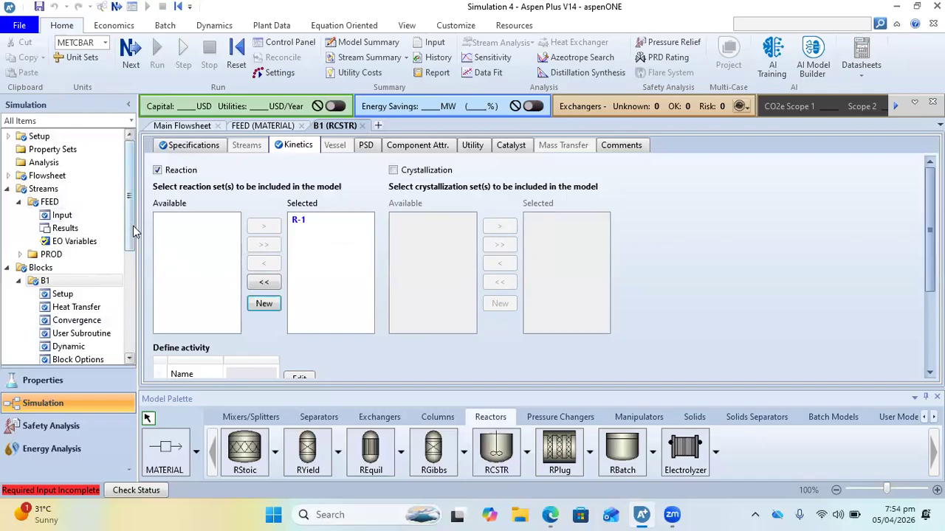
scroll(74, 258, "down", 5)
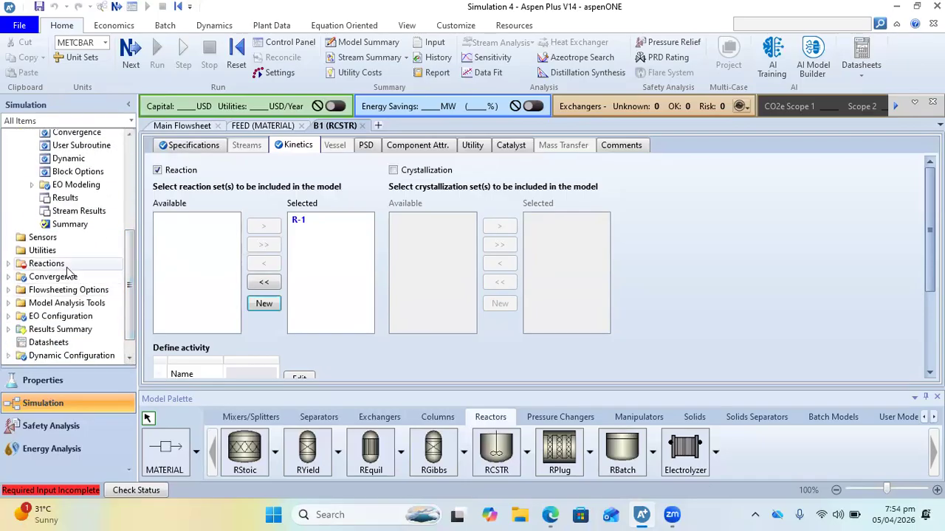
left_click(37, 264)
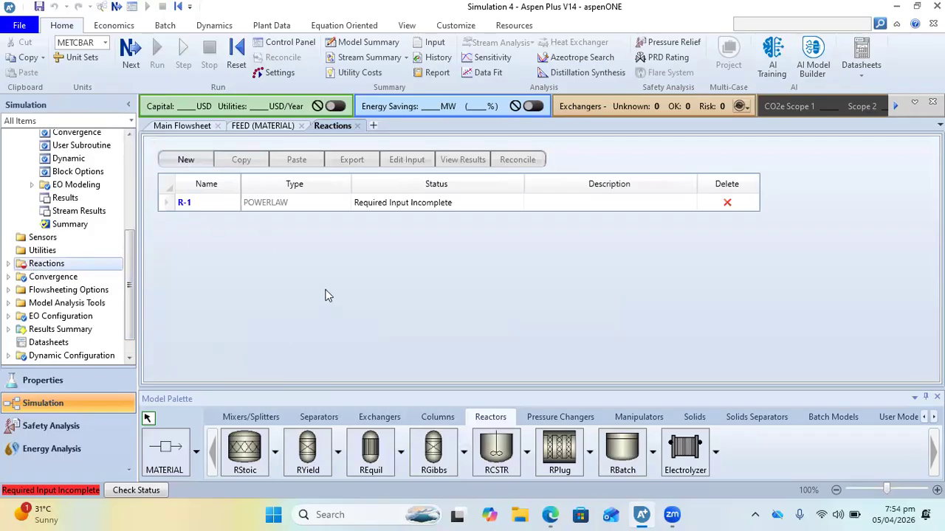
left_click(186, 160)
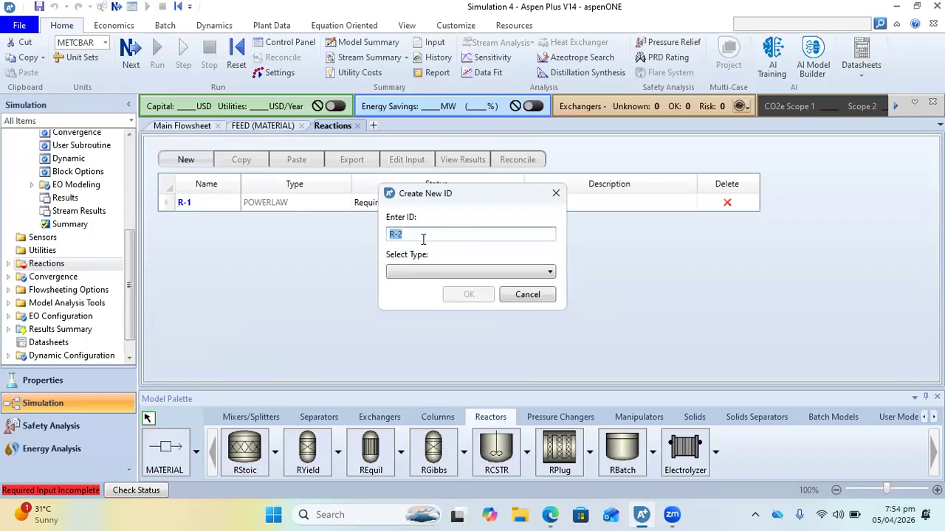
left_click(412, 273)
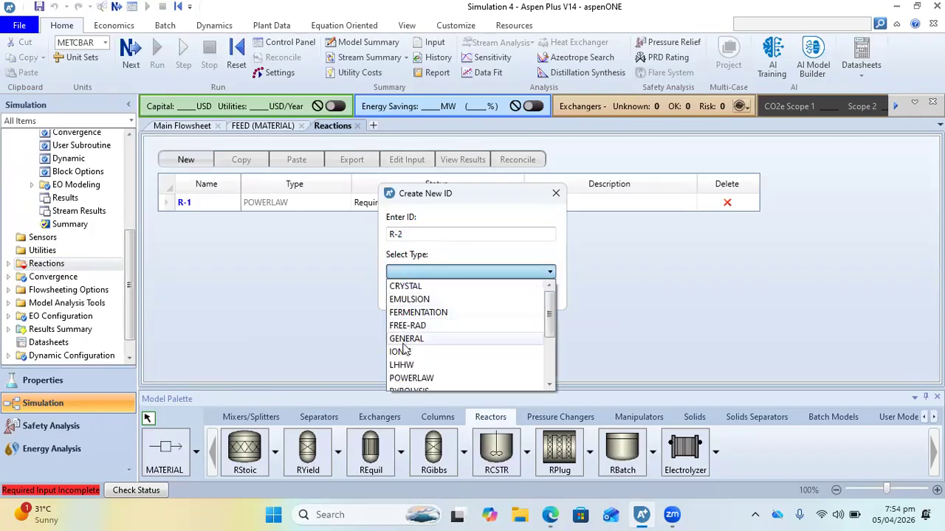
left_click(418, 378)
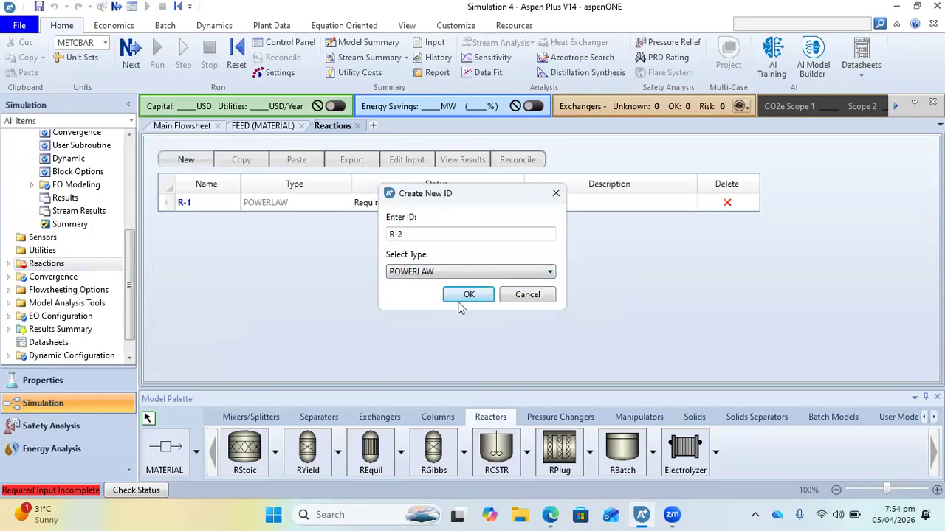
left_click(526, 295)
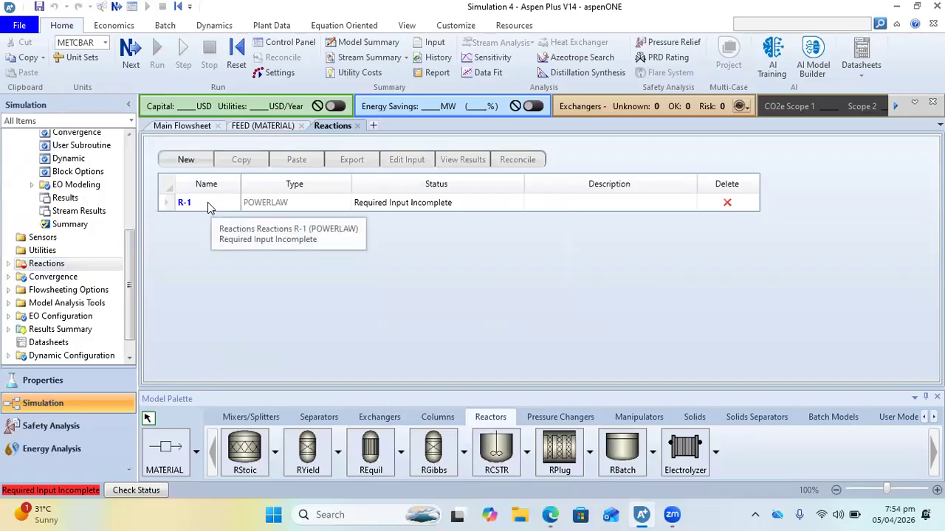
In reaction set R-1, create a new kinetic reaction with ACETONE as reactant and METHANE and KETENE as products
double_click(184, 202)
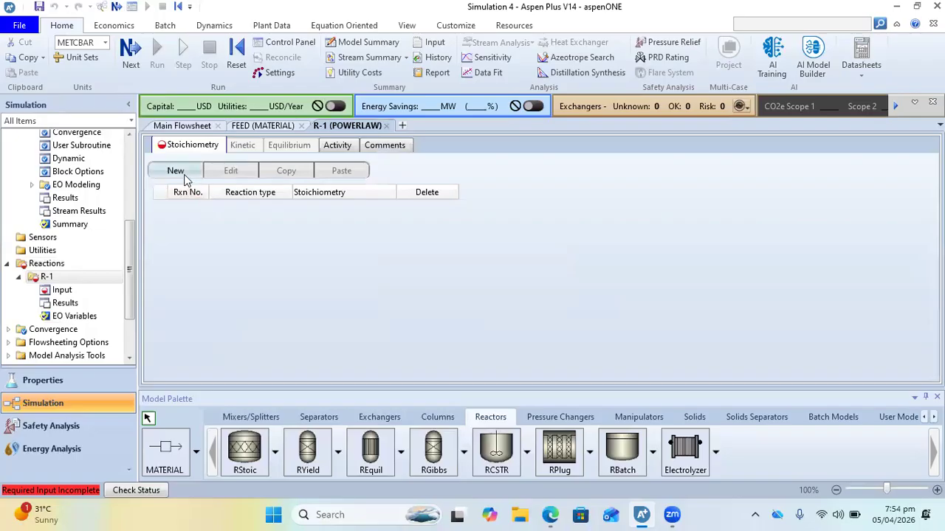
left_click(185, 180)
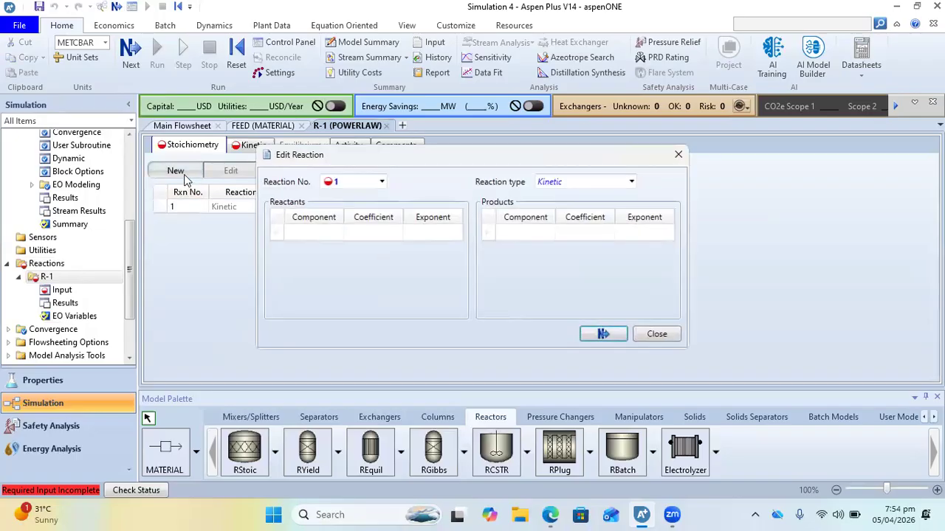
left_click(334, 237)
left_click(309, 246)
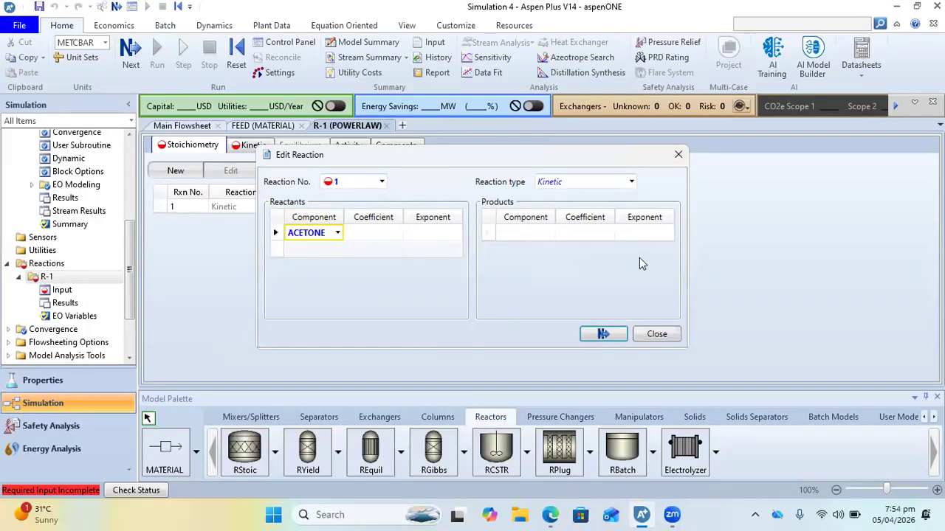
left_click(549, 232)
left_click(517, 262)
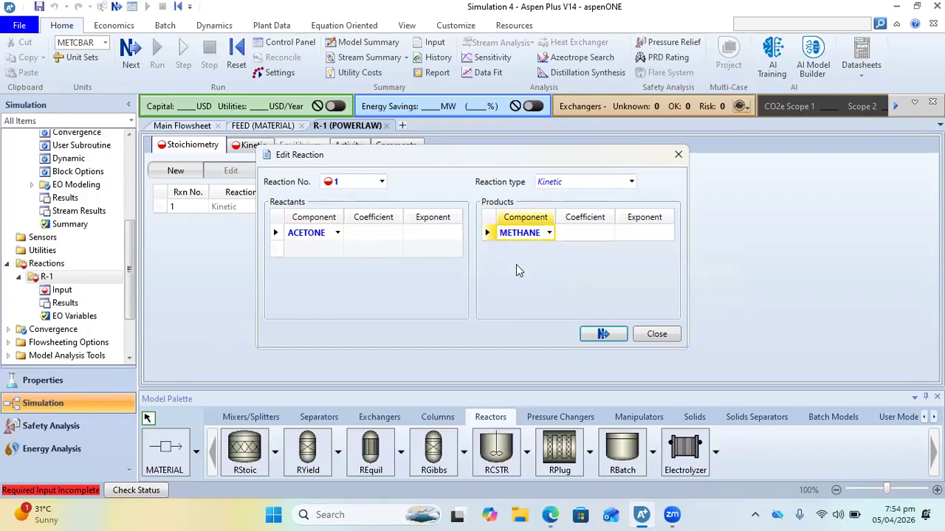
left_click(549, 249)
left_click(542, 289)
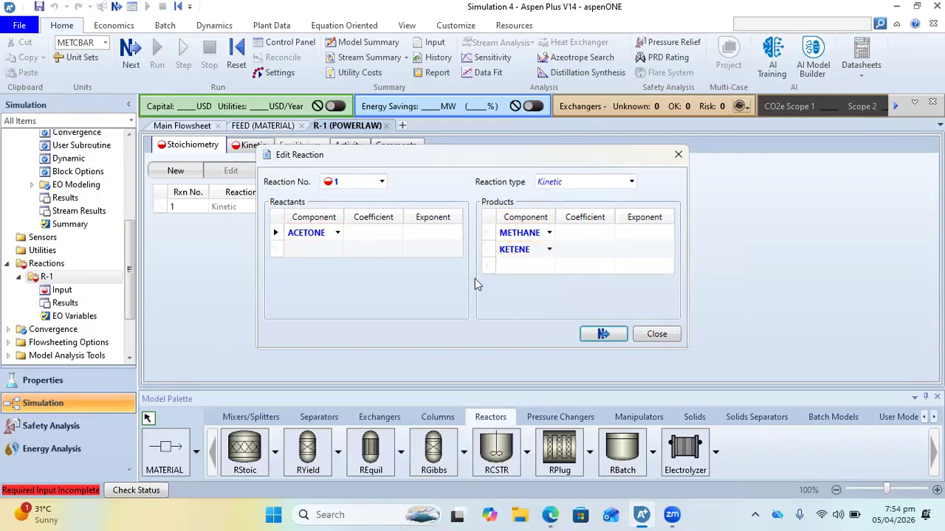
Set the stoichiometric coefficients of reaction 1 to -1 for ACETONE, 1 for METHANE and 1 for KETENE
left_click(364, 235)
type("-1")
left_click(584, 231)
type("1")
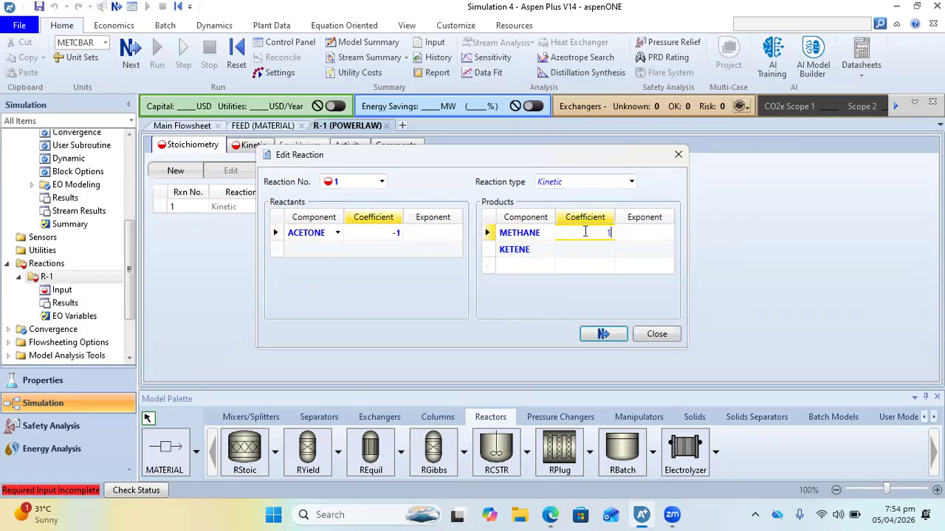
left_click(576, 253)
type("1")
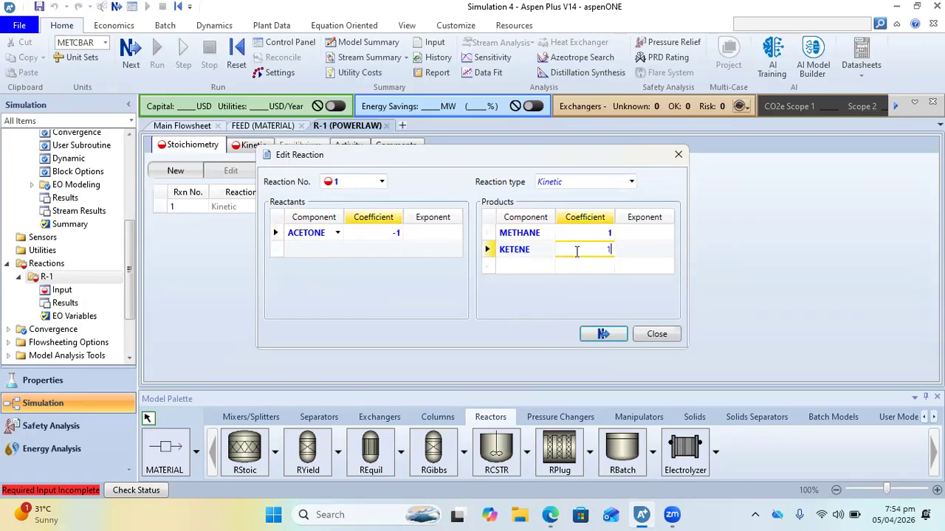
Set the rate exponents of reaction 1 to 1 for ACETONE and 0 for both METHANE and KETENE
left_click(448, 233)
type("1")
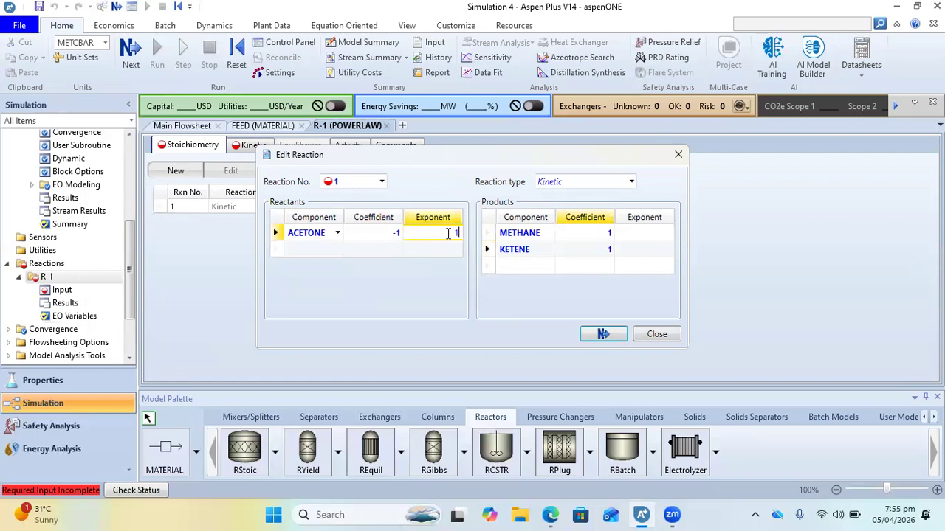
left_click(639, 233)
type("0")
key("Return")
type("0")
key("Return")
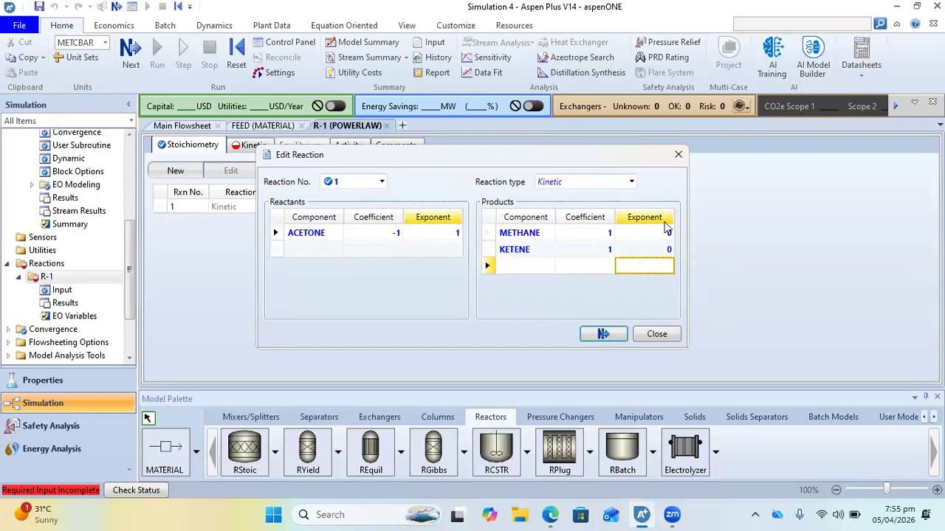
Switch to Aspen_tutorials_4.pdf, erase the pen underlines on the Illustrative example page, and return to Aspen Plus
mouse_move(549, 514)
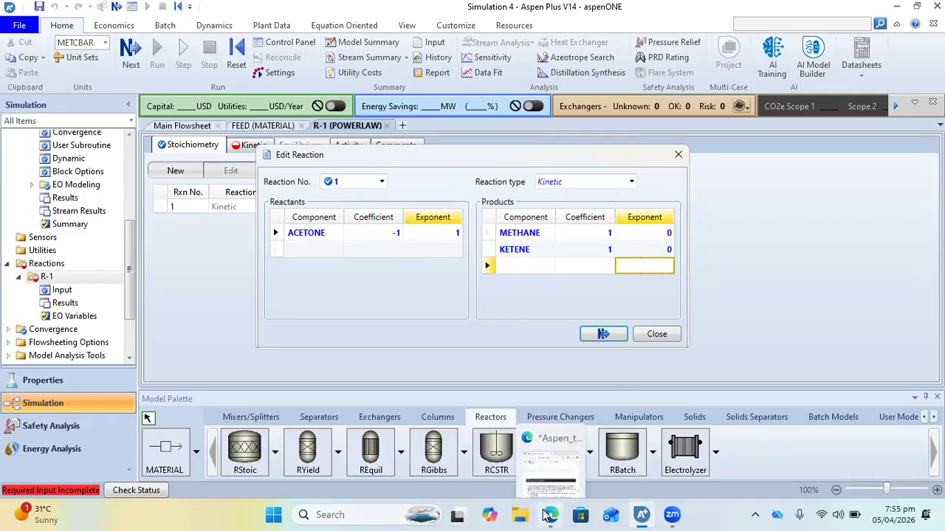
left_click(546, 443)
scroll(739, 225, "up", 1)
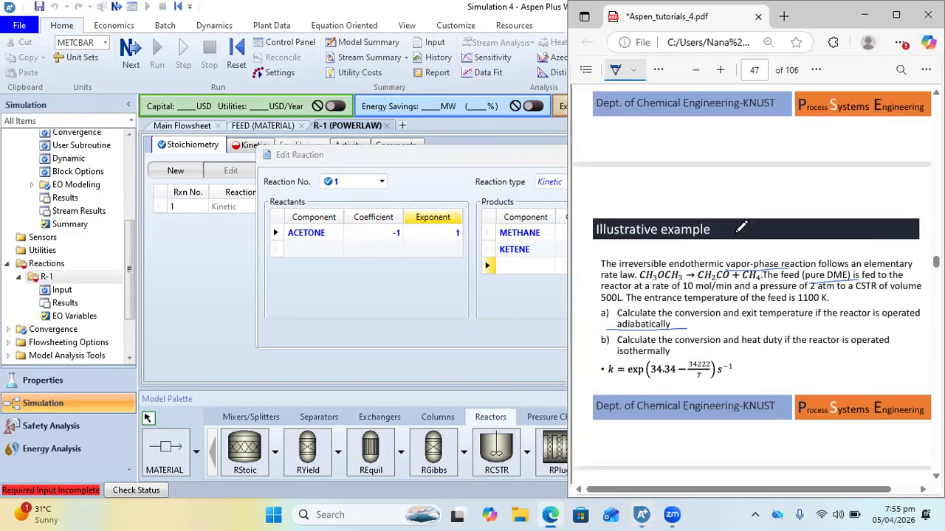
scroll(739, 227, "down", 1)
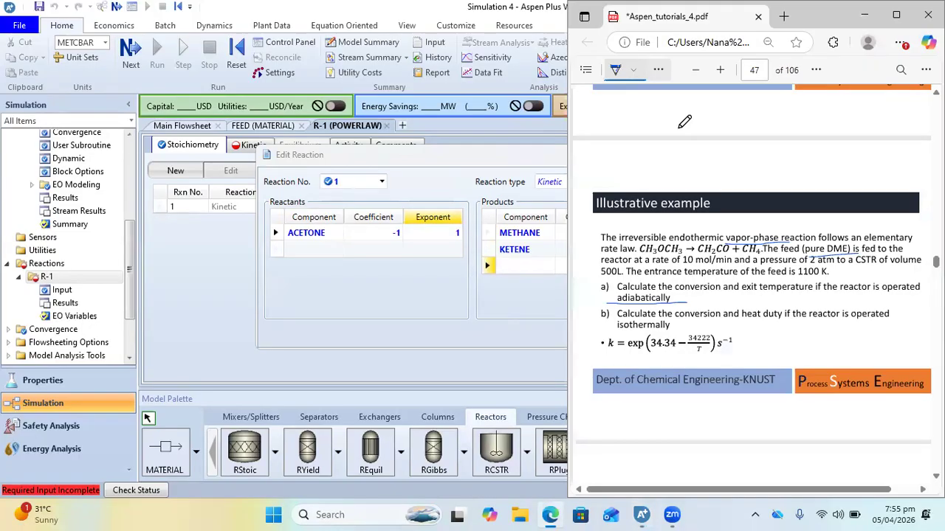
left_click(658, 69)
left_click(685, 115)
mouse_move(741, 223)
left_mouse_down()
mouse_move(771, 298)
mouse_move(749, 226)
mouse_move(694, 361)
left_mouse_up()
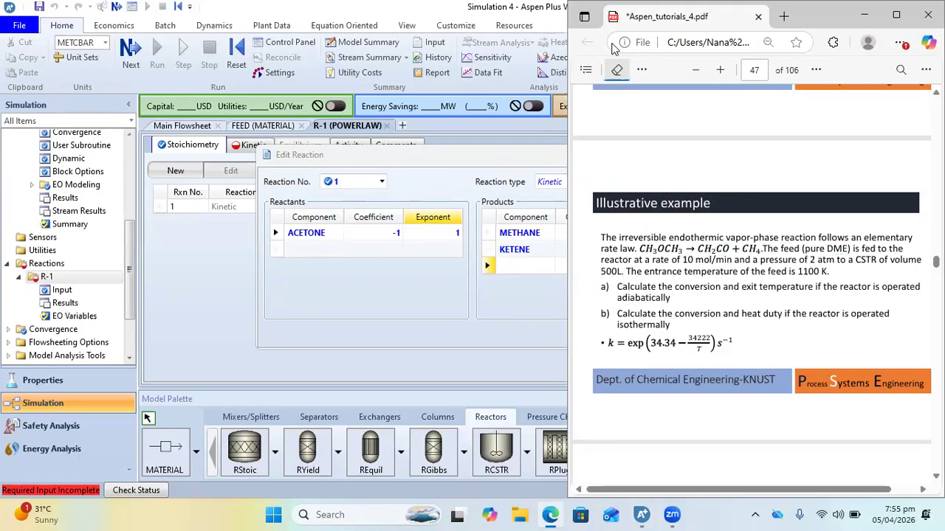
left_click(616, 69)
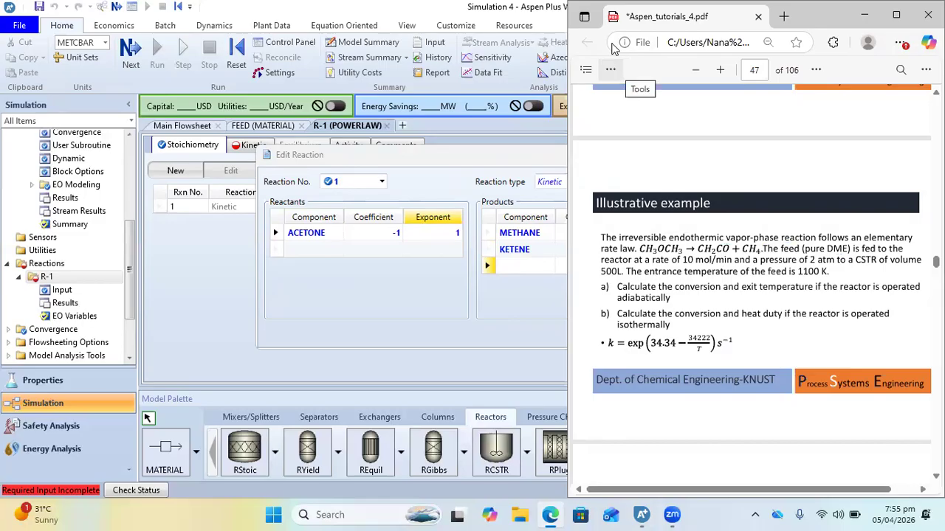
left_click(477, 13)
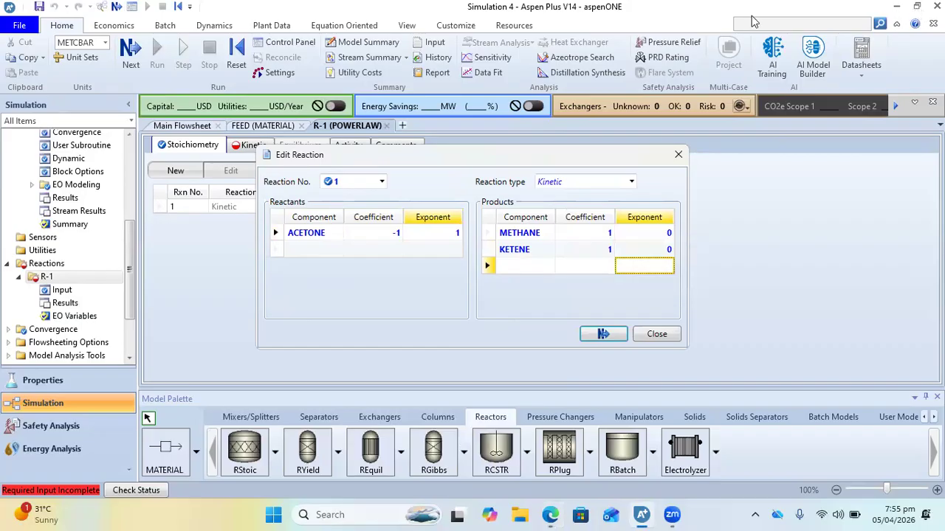
Switch back to the tutorial PDF and handwrite the rate law r = -kC_A beside the k expression
mouse_move(550, 514)
left_click(547, 459)
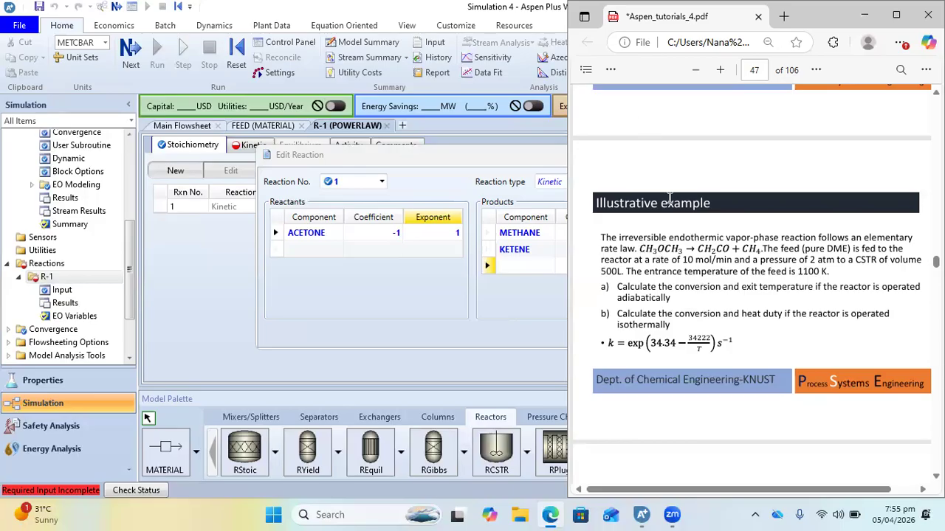
left_click(610, 69)
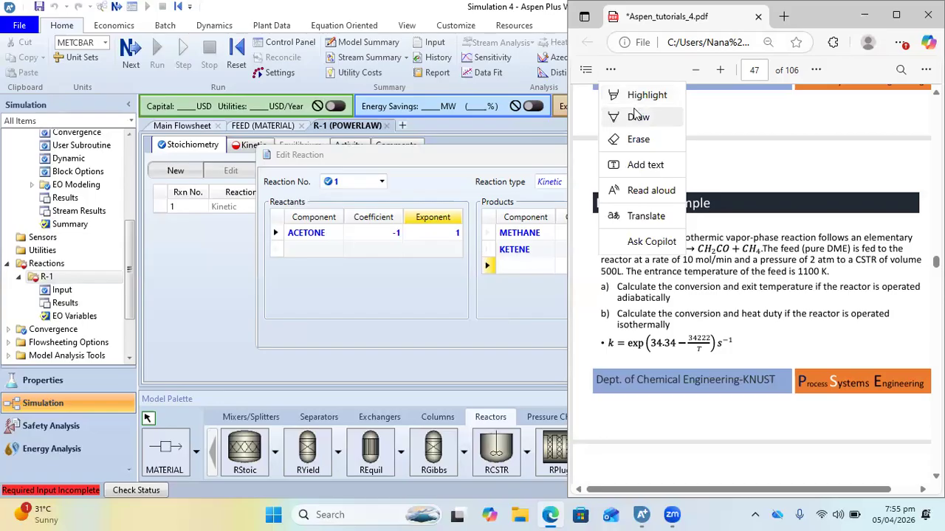
left_click(637, 116)
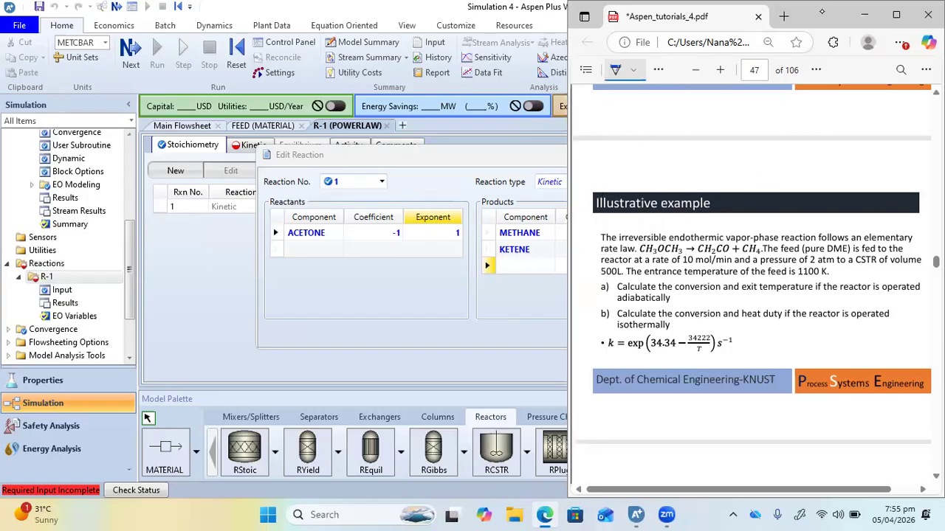
left_click_drag(700, 150, 705, 144)
left_click_drag(757, 349, 803, 346)
mouse_move(813, 335)
left_mouse_down()
mouse_move(815, 346)
mouse_move(841, 347)
left_mouse_up()
left_click_drag(833, 344, 842, 344)
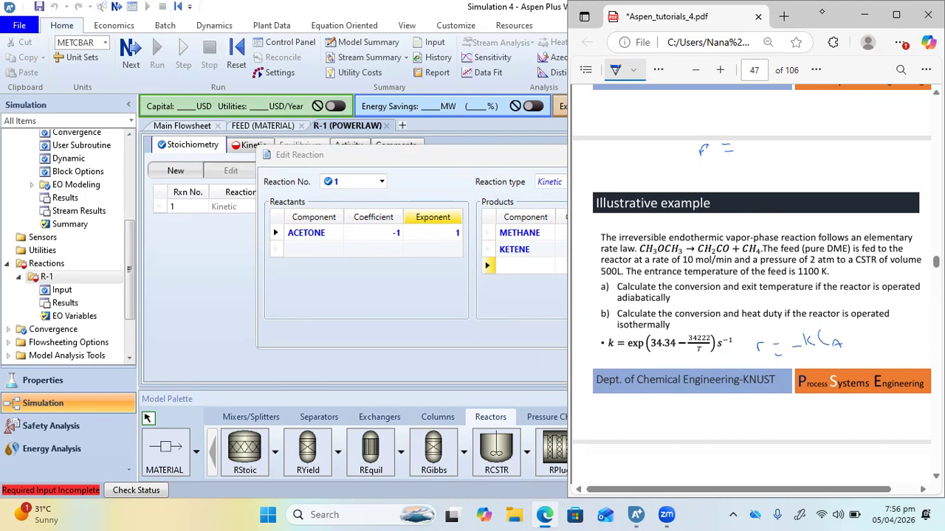
Underline the species in the reaction equation, extend the rate law with zero-order C_B and C_C terms, and write -kC_A below it
left_click_drag(700, 254, 758, 253)
mouse_move(855, 330)
left_mouse_down()
mouse_move(850, 347)
mouse_move(887, 352)
left_mouse_up()
mouse_move(901, 333)
left_mouse_down()
mouse_move(899, 352)
mouse_move(904, 330)
left_mouse_up()
left_click_drag(805, 422, 816, 420)
left_click_drag(818, 409, 827, 421)
left_click_drag(841, 400, 835, 418)
left_click_drag(851, 410, 853, 418)
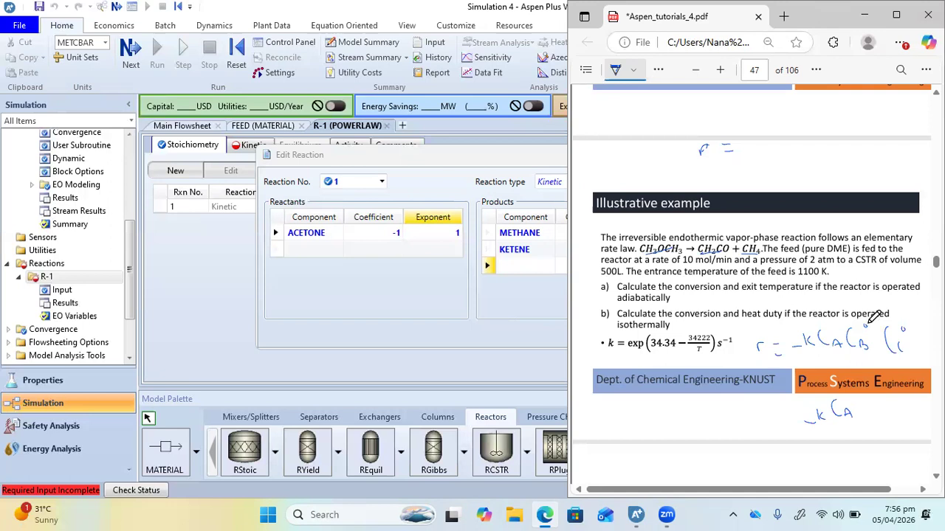
Switch back to Aspen Plus, close the reaction editor and restore the window down so it sits beside the PDF
left_click(437, 321)
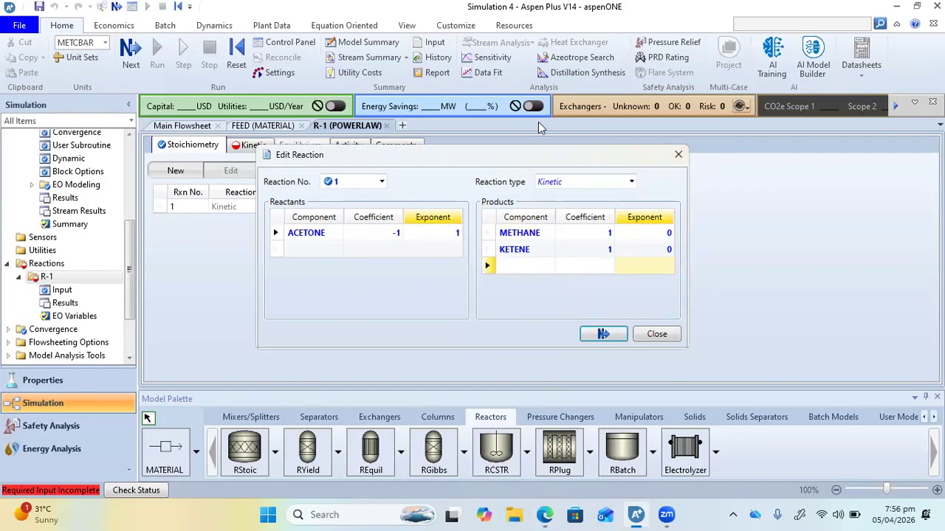
left_click(677, 154)
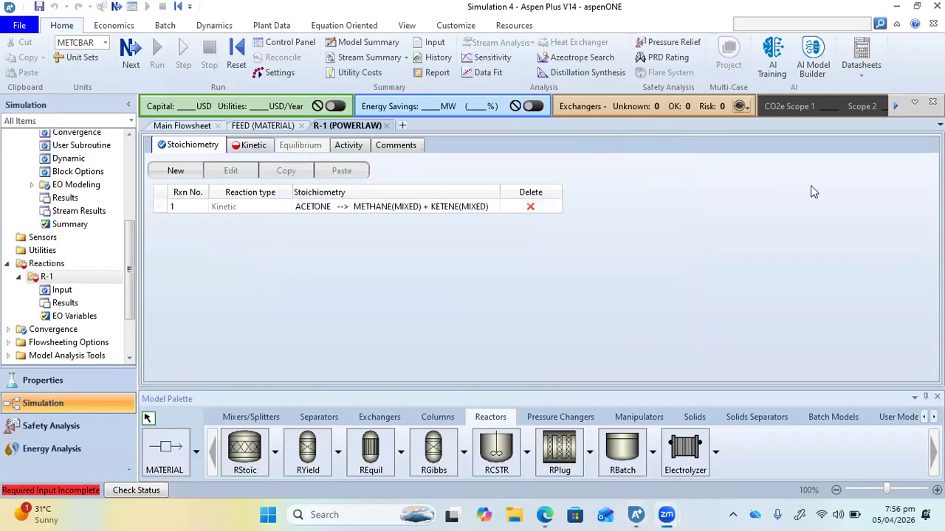
left_click(917, 12)
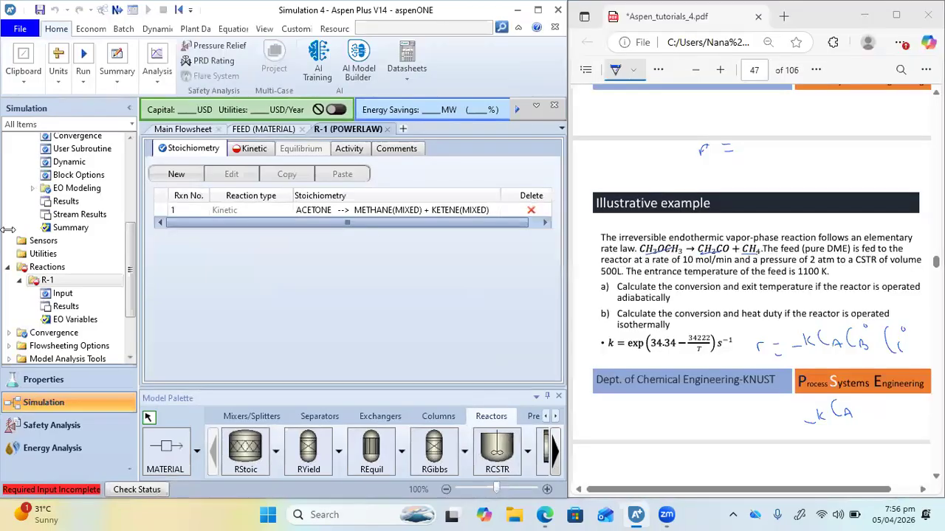
In R-1's kinetic settings for the acetone reaction, set the reacting phase to Vapor and the rate basis to Reac (vol)
left_click(250, 150)
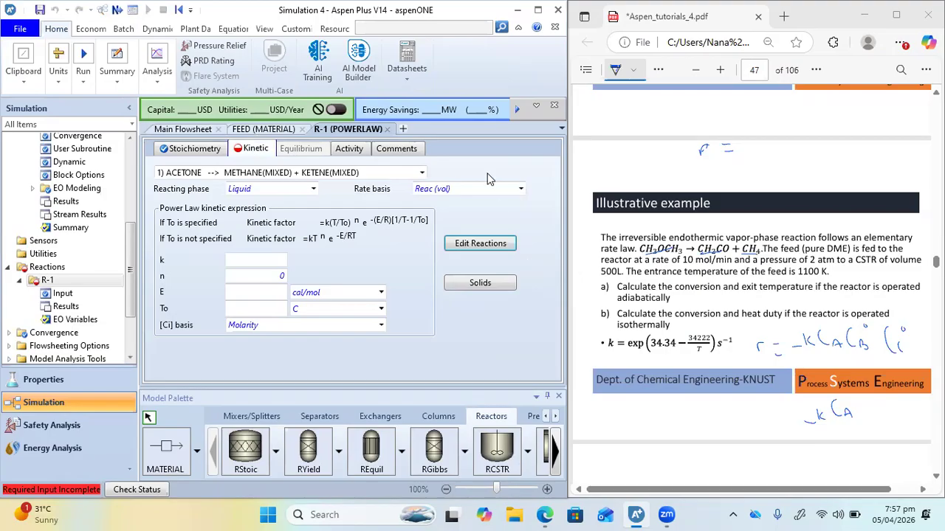
left_click(421, 174)
left_click(419, 174)
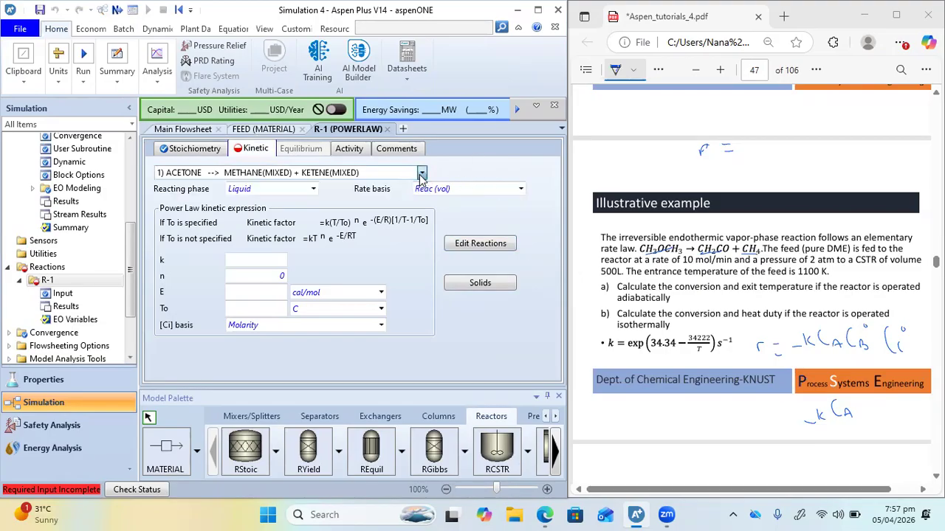
left_click(421, 174)
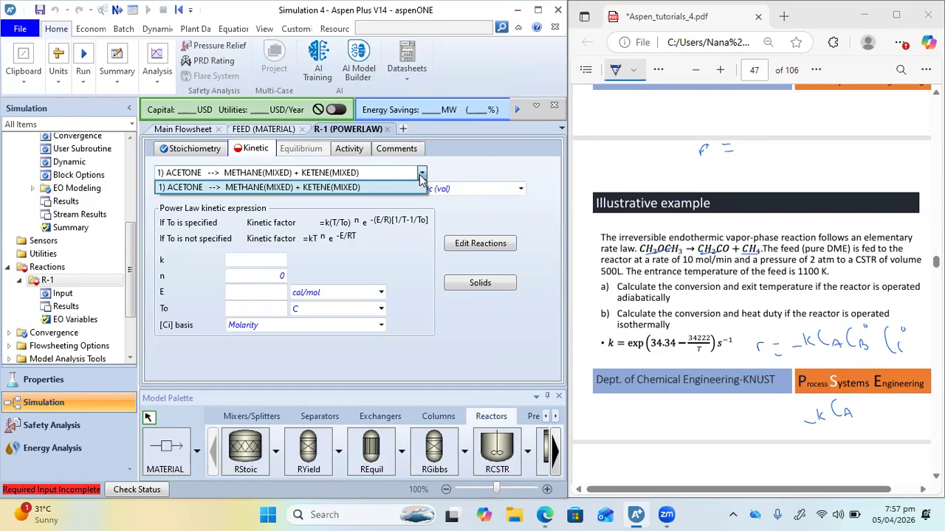
left_click(419, 174)
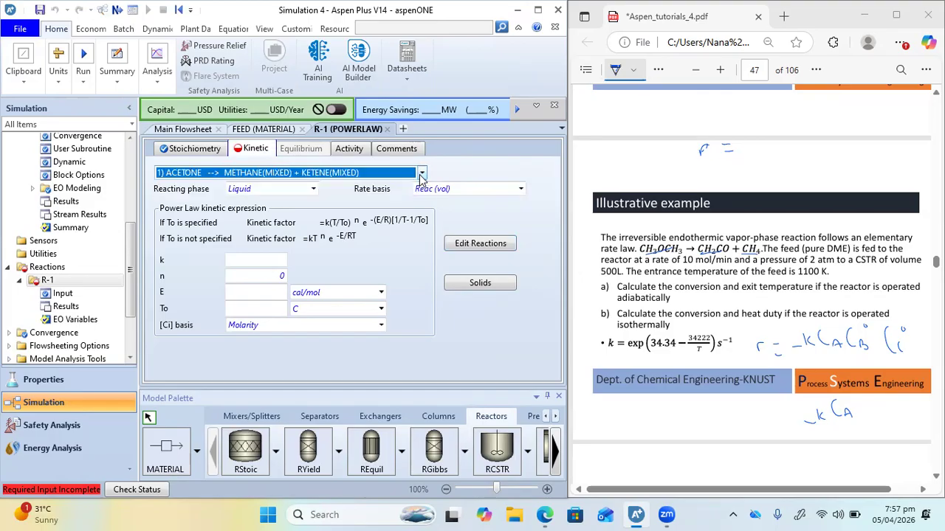
left_click(313, 189)
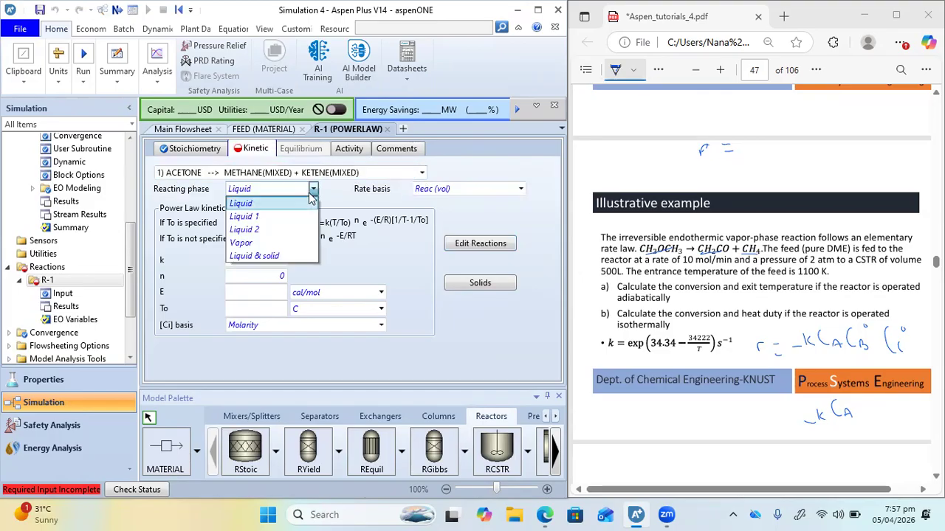
left_click(240, 244)
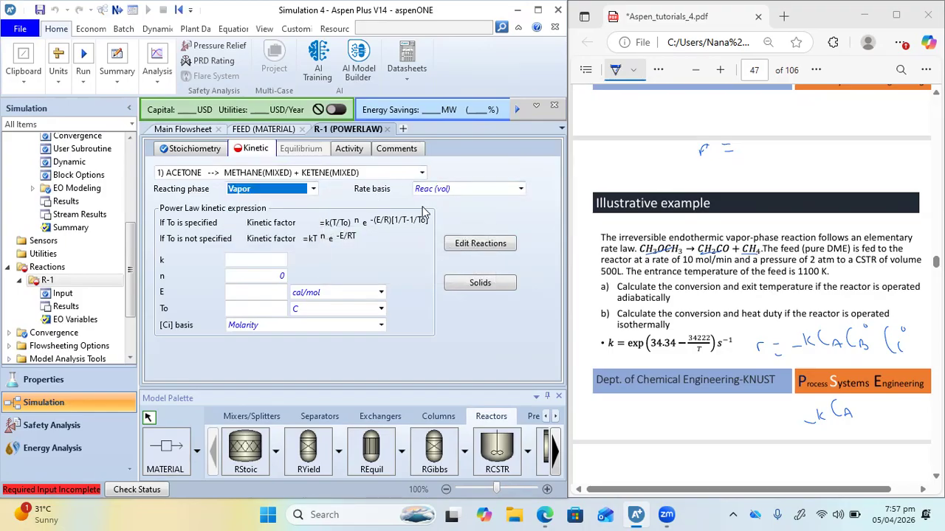
left_click(522, 190)
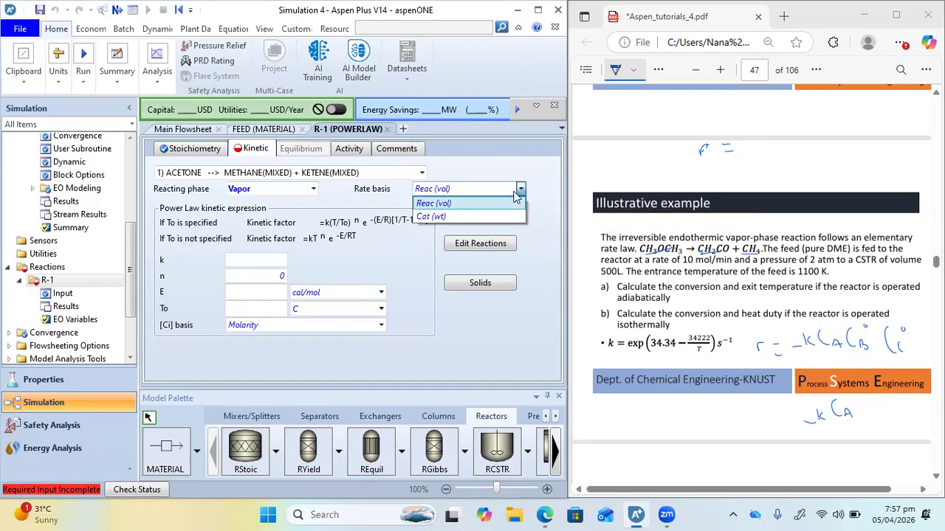
left_click(446, 205)
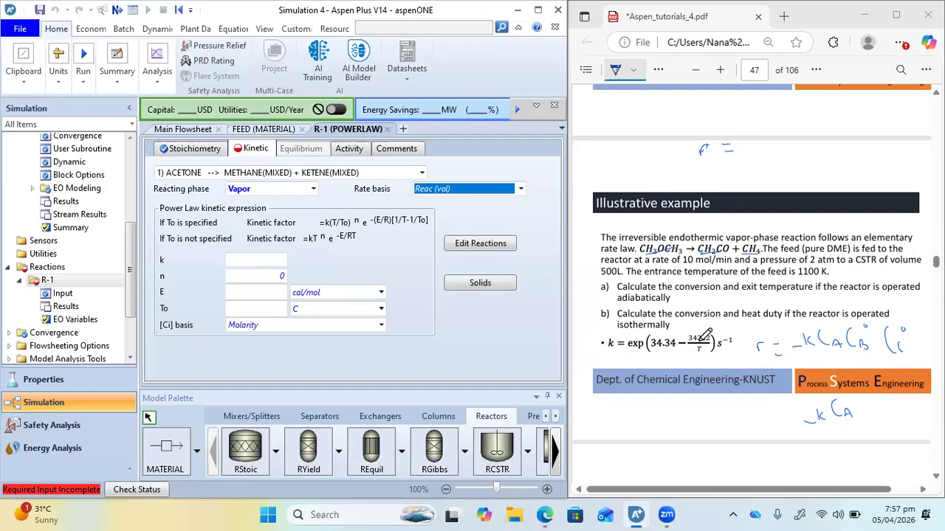
Erase the handwritten rate-law notes around the k expression in the tutorial PDF and leave the eraser mode
scroll(643, 332, "down", 2)
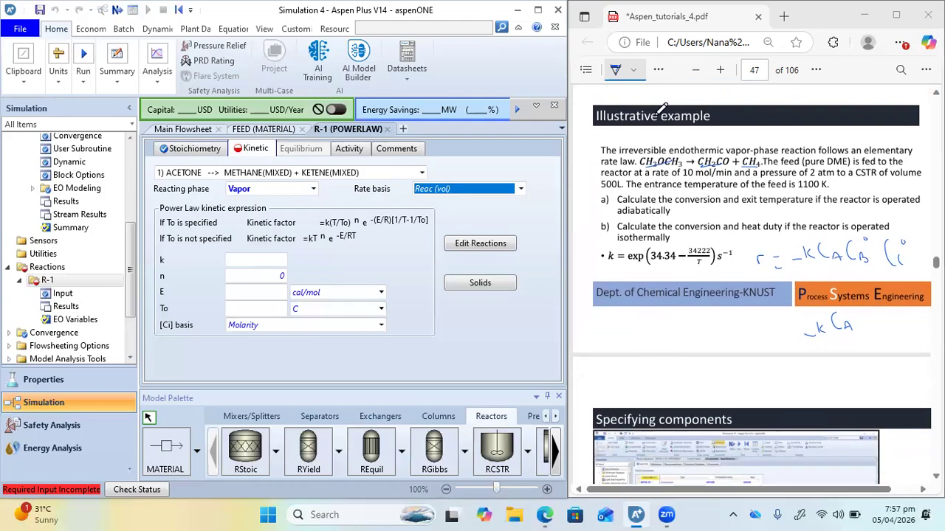
right_click(661, 110)
left_click(672, 120)
mouse_move(755, 264)
left_mouse_down()
mouse_move(894, 259)
mouse_move(748, 261)
mouse_move(767, 249)
left_mouse_up()
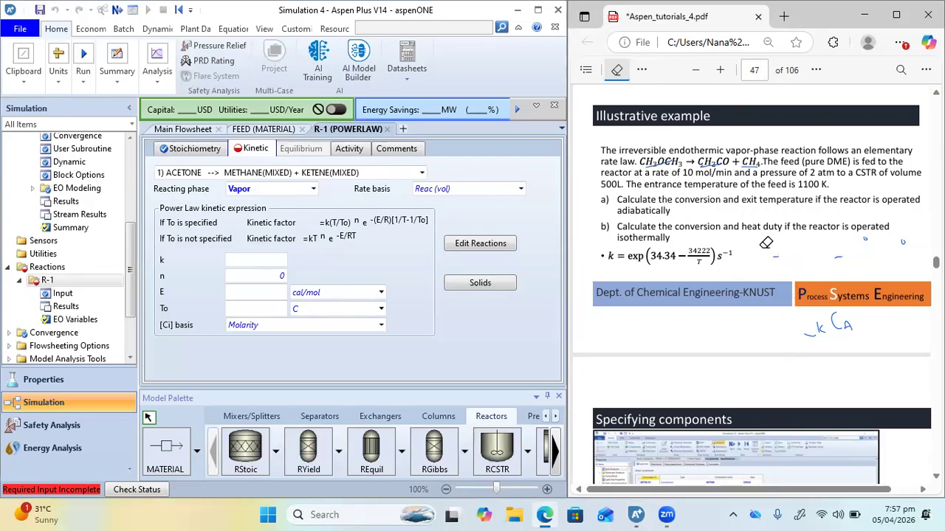
mouse_move(865, 311)
left_mouse_down()
mouse_move(820, 328)
mouse_move(847, 318)
mouse_move(763, 247)
mouse_move(842, 274)
mouse_move(911, 238)
mouse_move(837, 245)
mouse_move(809, 217)
left_mouse_up()
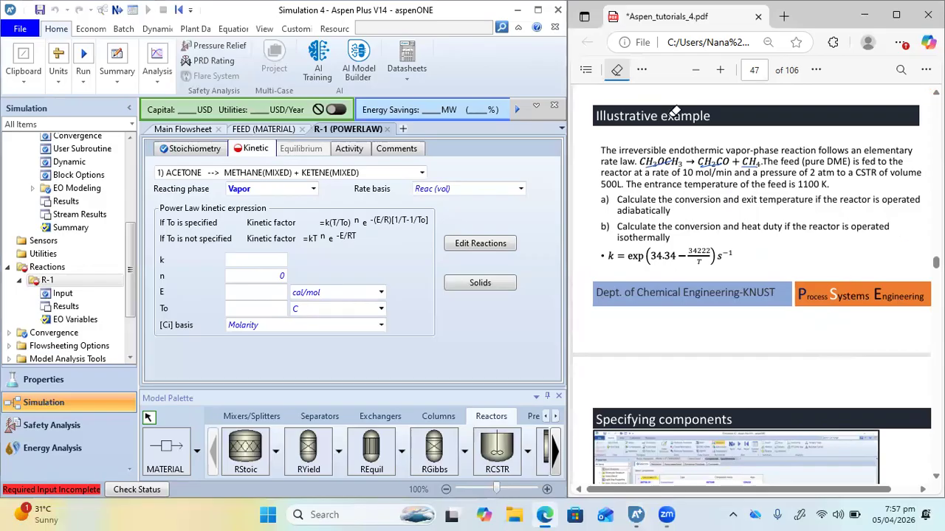
key("Escape")
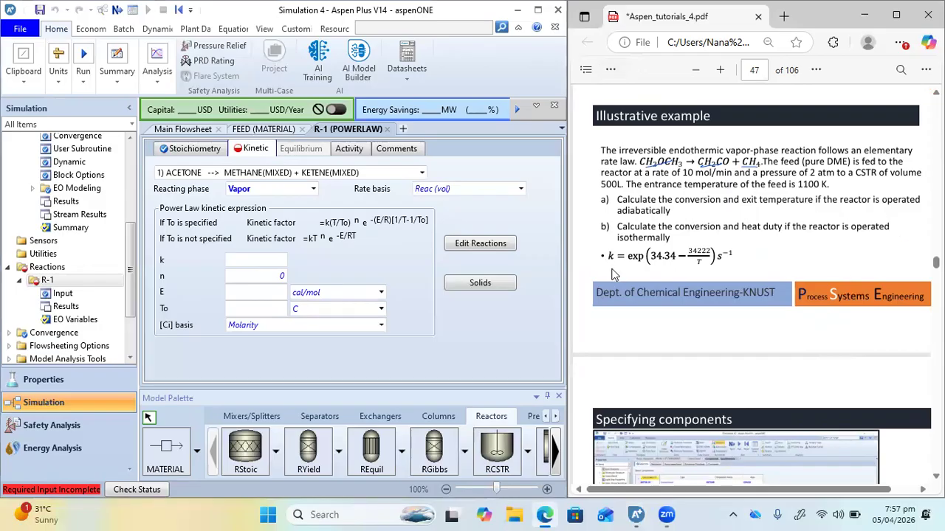
Turn on the drawing pen in the tutorial PDF and circle T in the k expression of the illustrative example
left_click(611, 70)
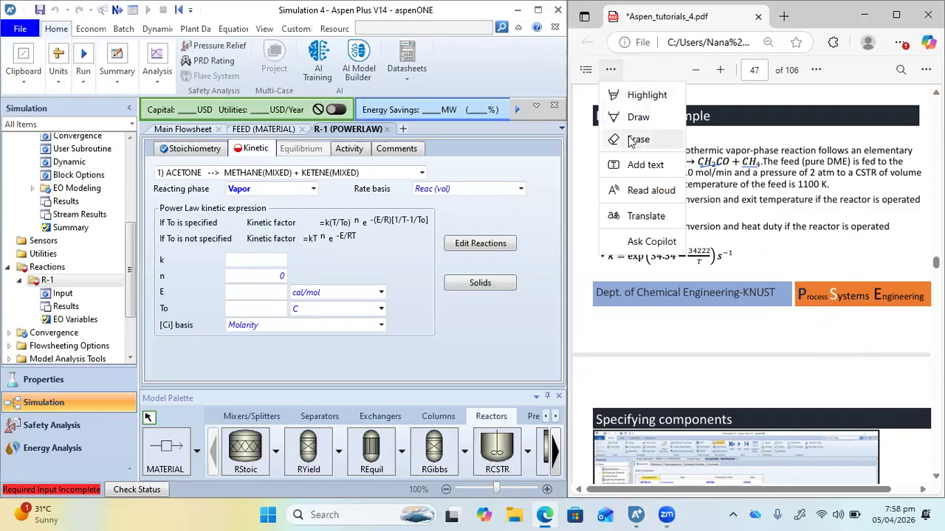
left_click(639, 118)
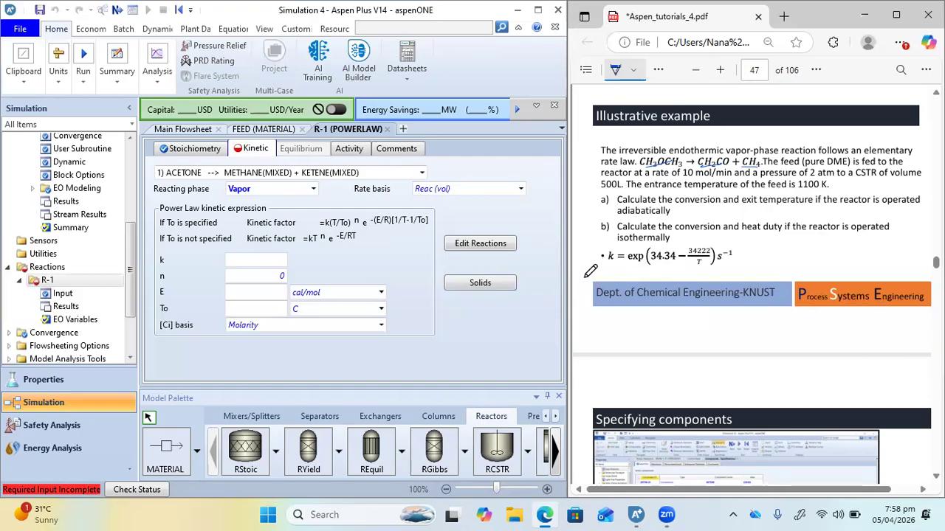
mouse_move(702, 254)
left_mouse_down()
mouse_move(695, 270)
mouse_move(700, 259)
left_mouse_up()
On the PDF's Rewriting kinetics slide, underline exp(34.34), exp(-34222/T) and the 8.197 × 10^14 factor
scroll(703, 342, "down", 1)
scroll(703, 339, "down", 20)
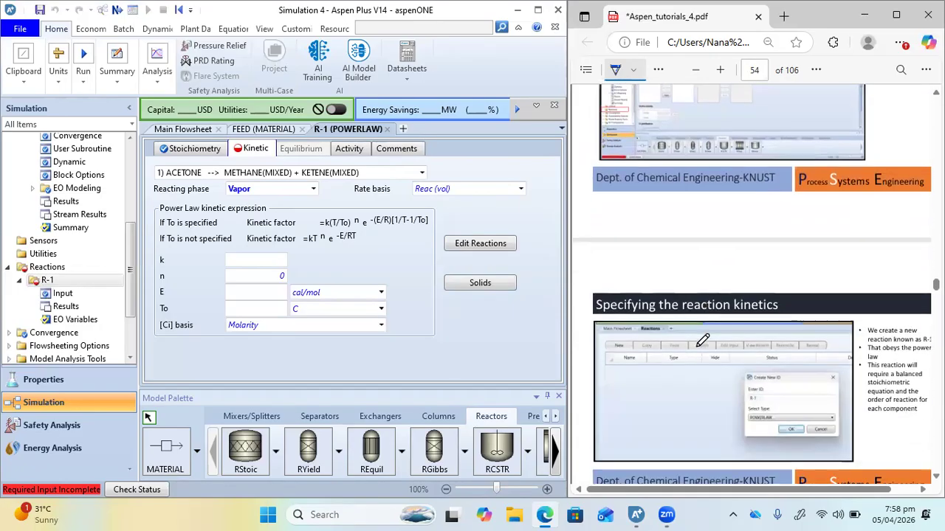
scroll(703, 340, "down", 12)
scroll(702, 342, "down", 3)
scroll(701, 340, "up", 2)
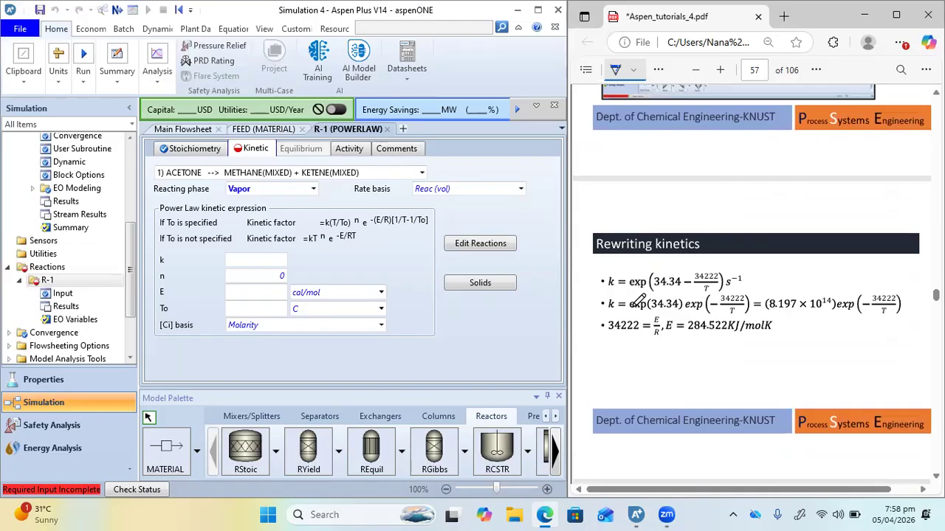
left_click_drag(632, 312, 741, 320)
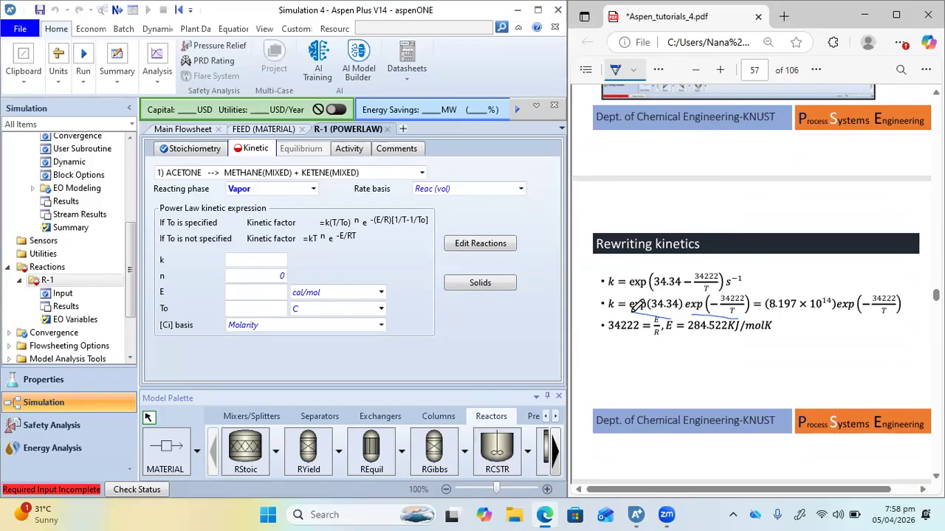
left_click_drag(766, 309, 830, 310)
Compare the rewritten rate constant and activation energy in the PDF with the k and E terms of R-1's kinetic expression
left_click(263, 259)
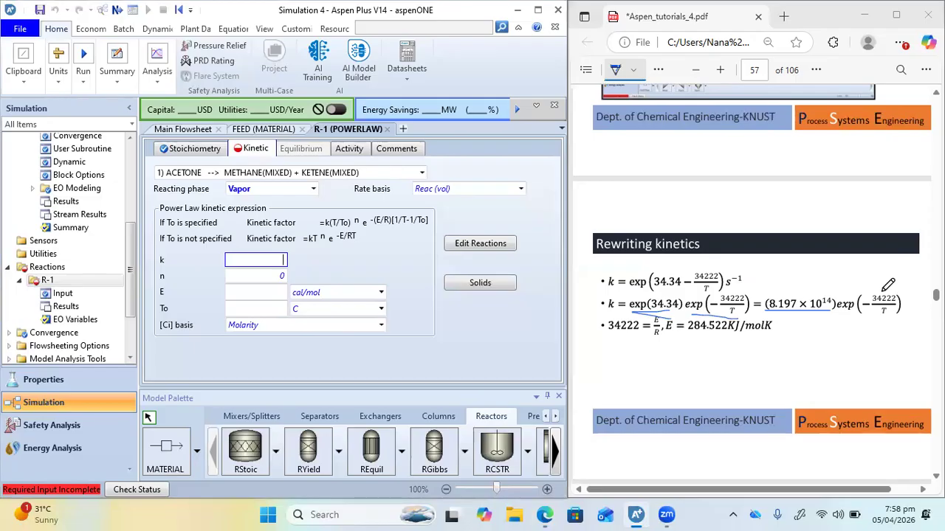
left_click(245, 293)
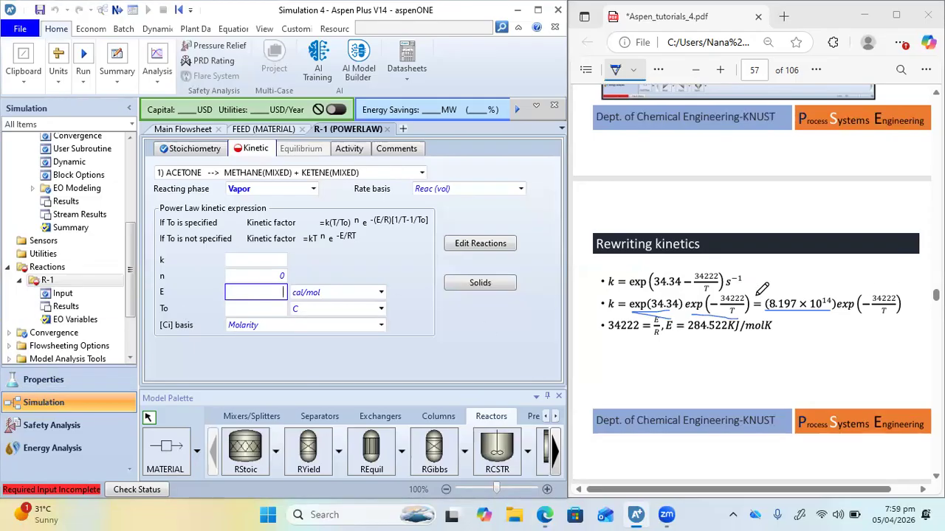
scroll(878, 299, "up", 3)
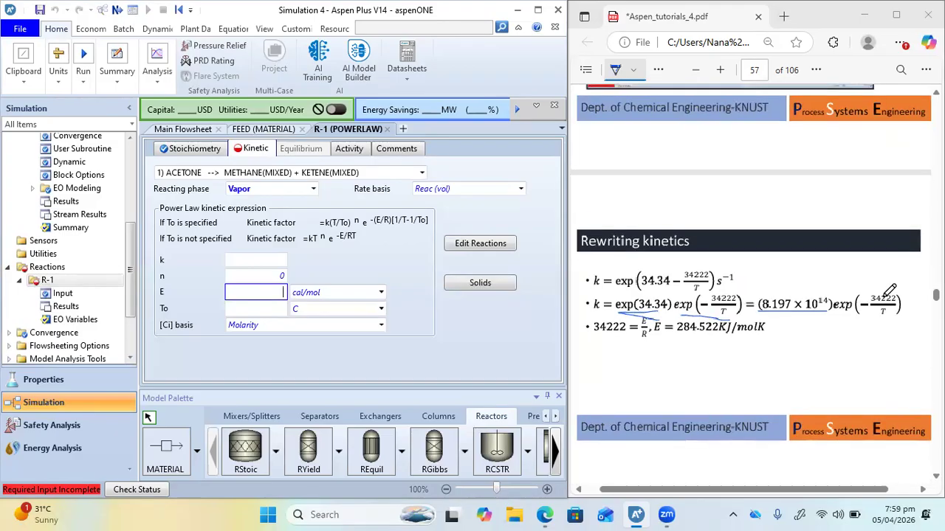
scroll(859, 326, "down", 4)
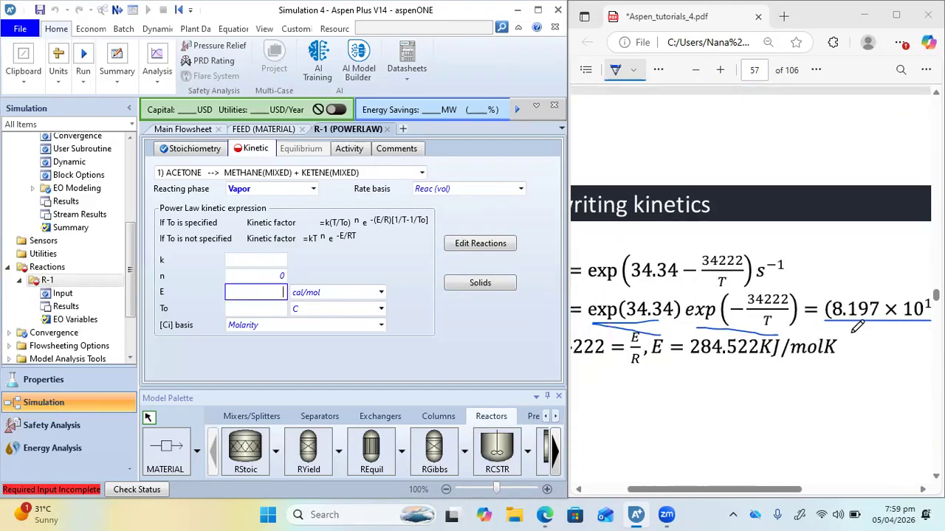
scroll(856, 325, "right", 5)
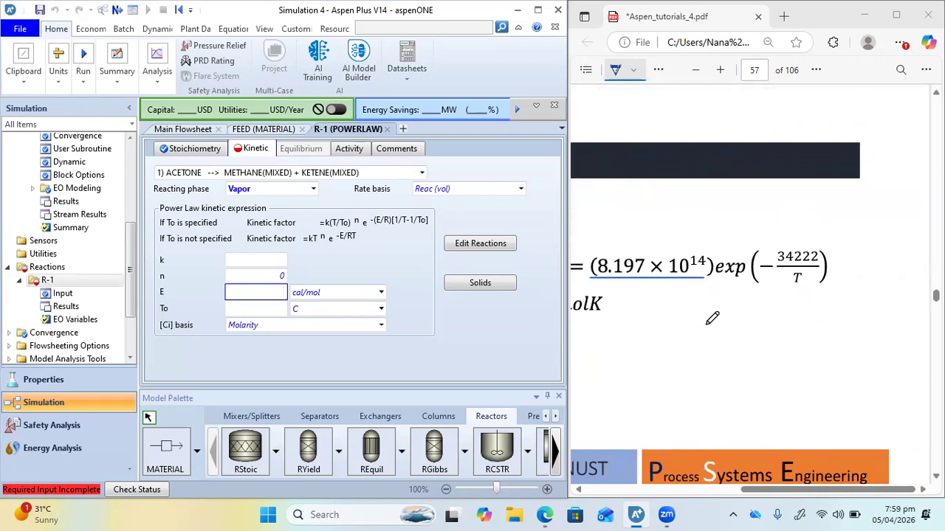
scroll(711, 320, "left", 5)
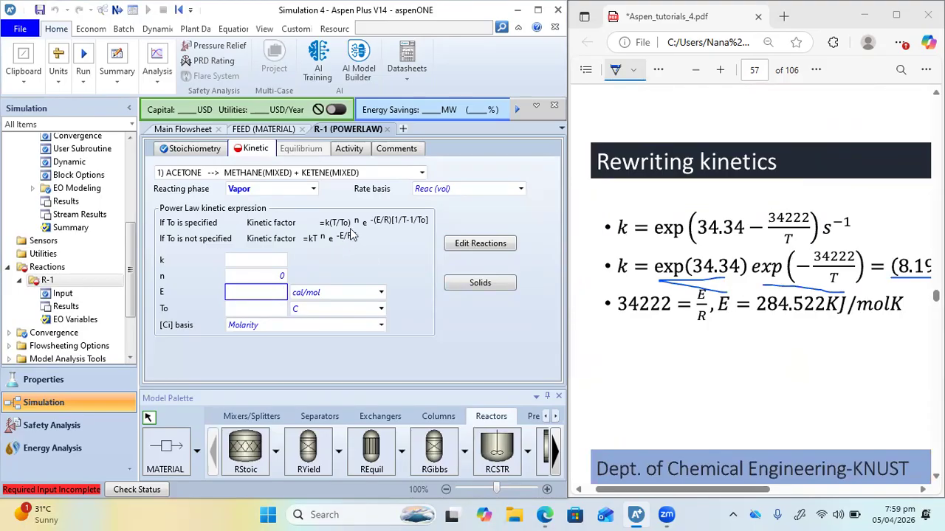
scroll(843, 302, "right", 5)
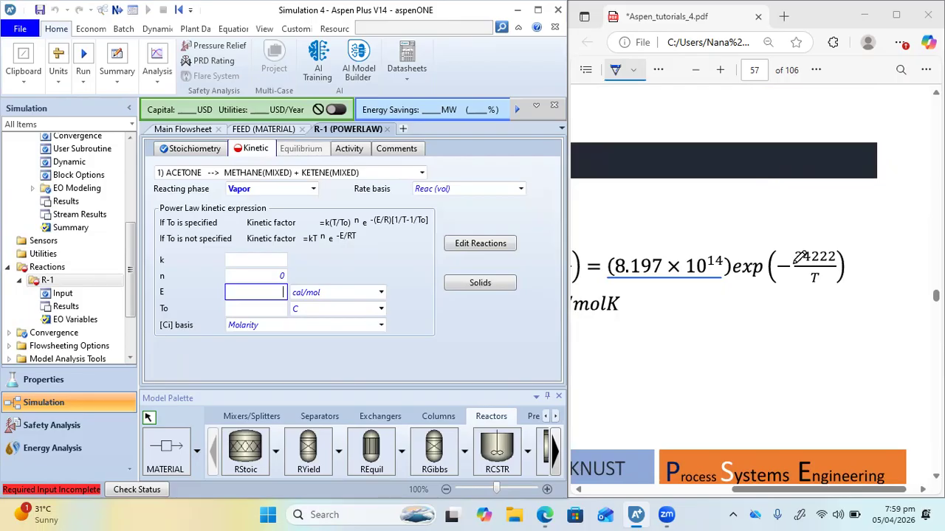
scroll(651, 325, "left", 5)
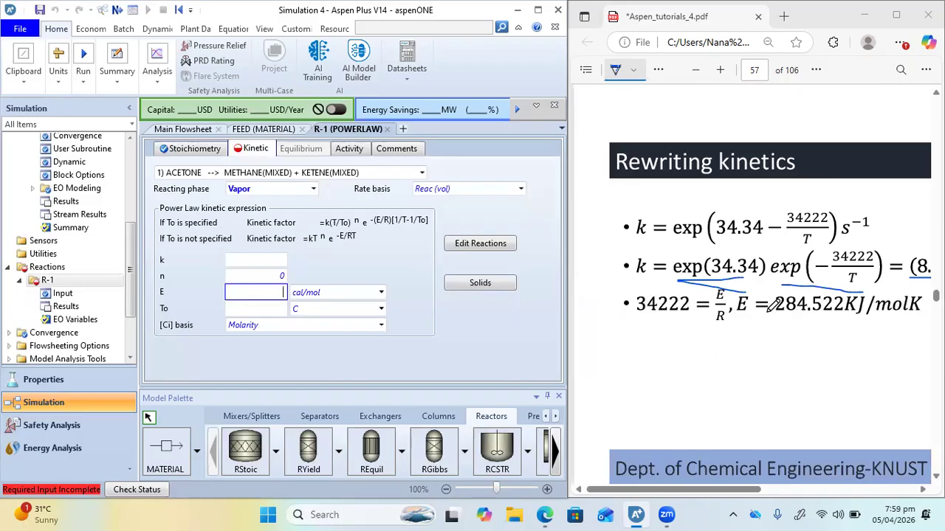
scroll(768, 306, "right", 1)
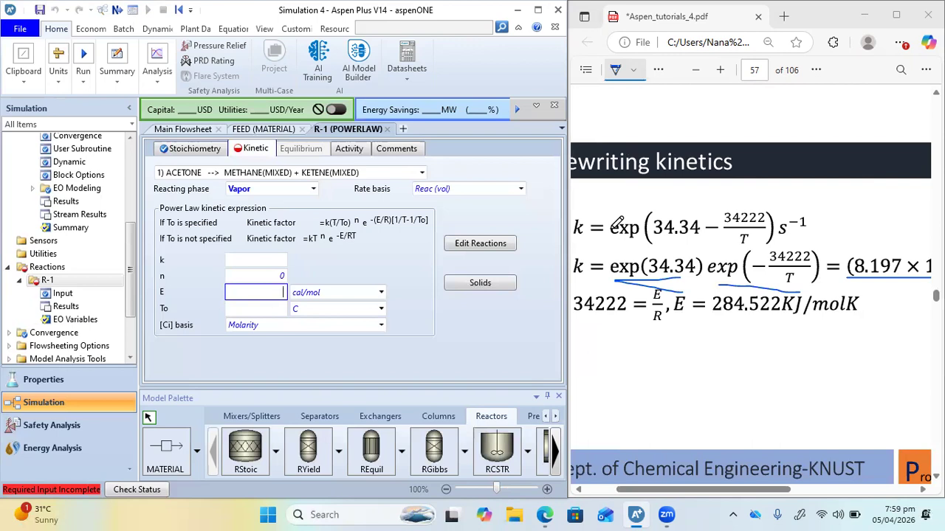
Set the pre-exponential factor k of R-1's acetone reaction to 8.197e+14
left_click(258, 261)
scroll(717, 274, "right", 5)
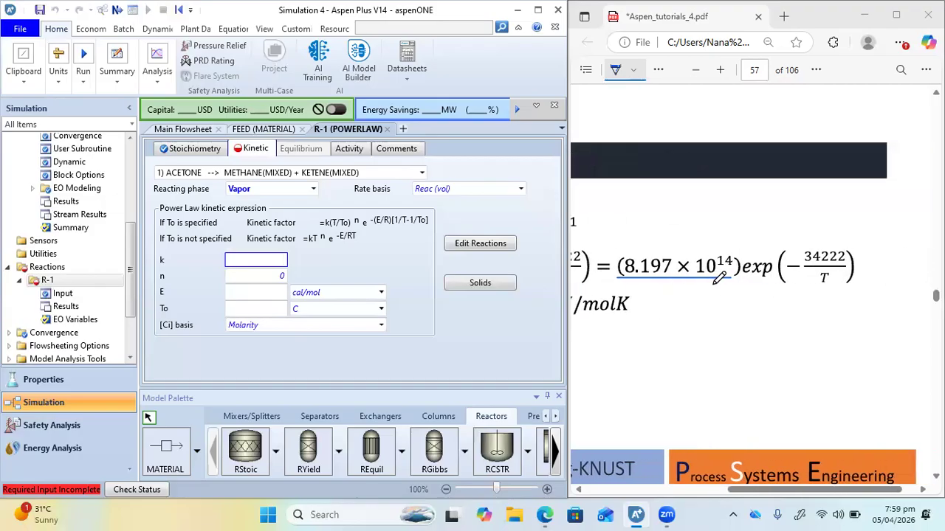
scroll(718, 275, "left", 2)
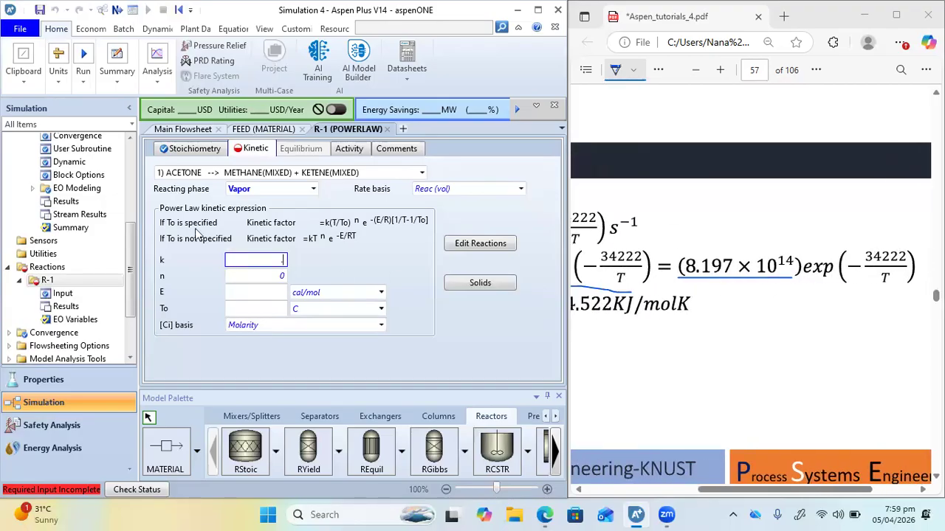
type("8.197e+14")
key("Return")
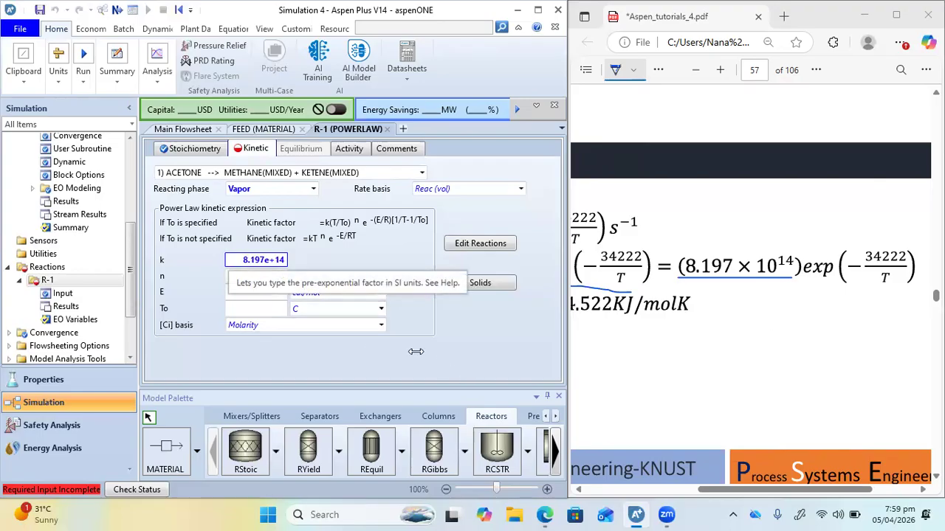
Set the activation energy E of R-1's acetone reaction to 284.522 kJ/mol
scroll(777, 296, "left", 2)
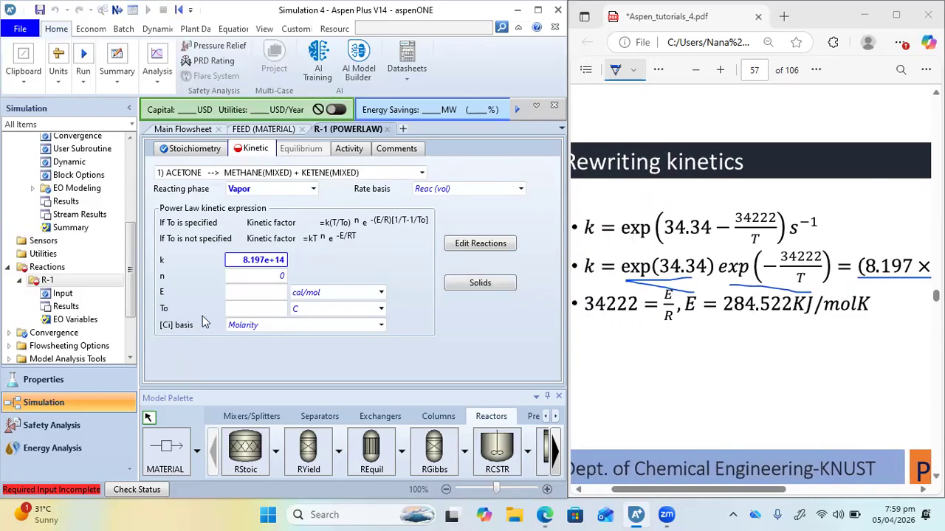
left_click(266, 293)
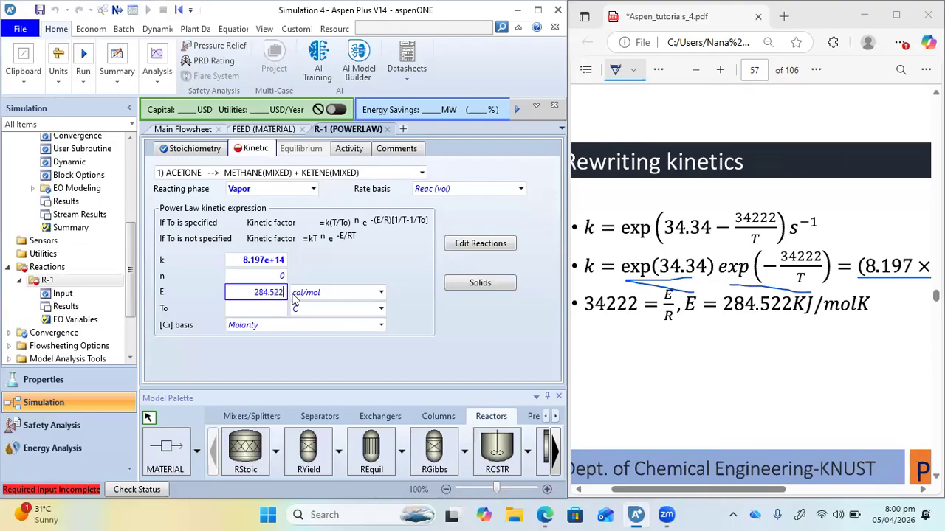
left_click(381, 292)
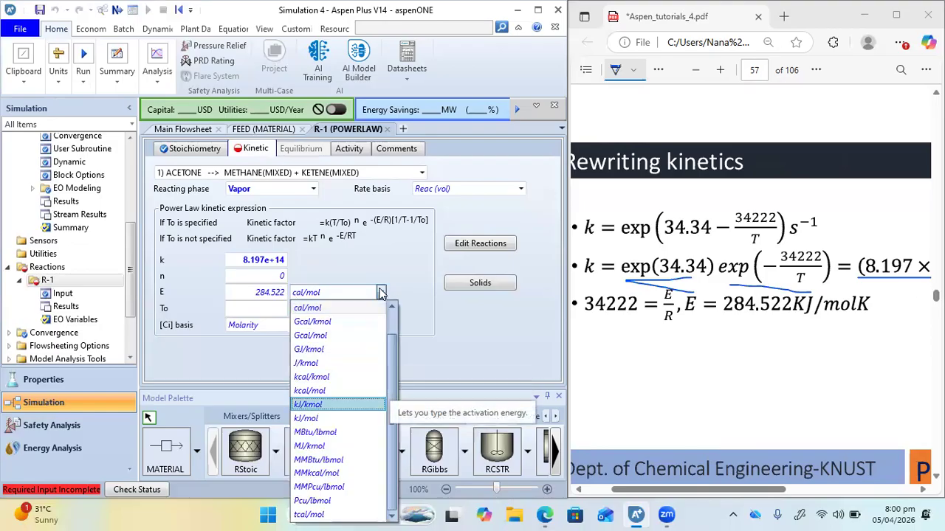
left_click(336, 424)
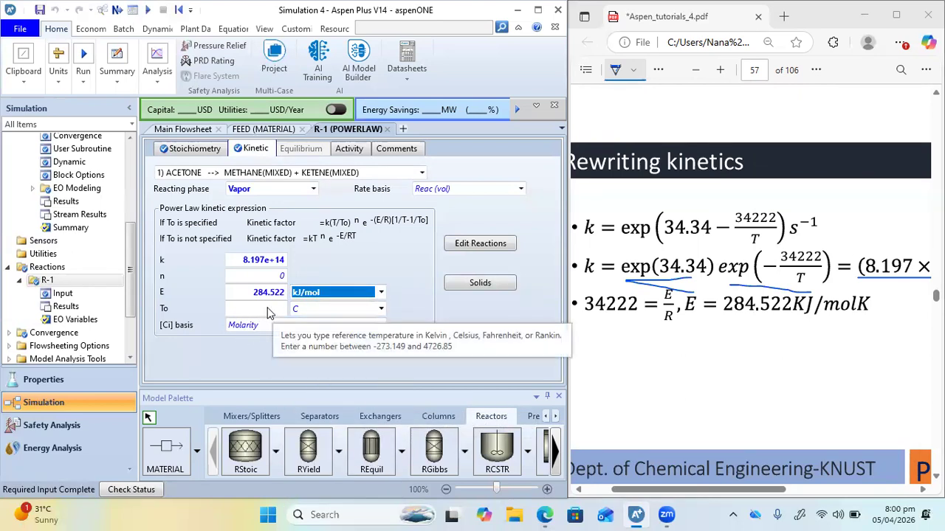
Handwrite k = k0 e^(-E/R [1/T - 1/T0]) below the rewritten kinetics in the PDF and circle T0
scroll(845, 297, "right", 1)
scroll(848, 296, "left", 1)
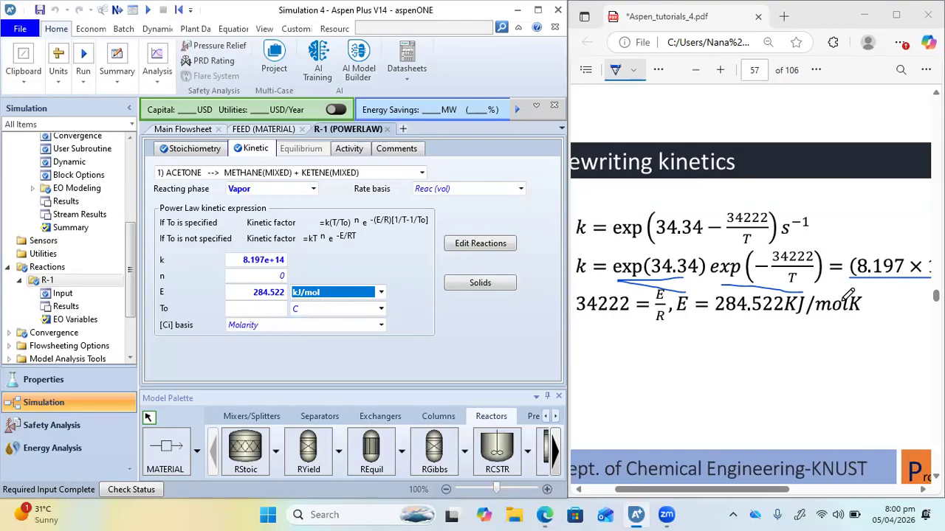
left_click_drag(661, 345, 664, 375)
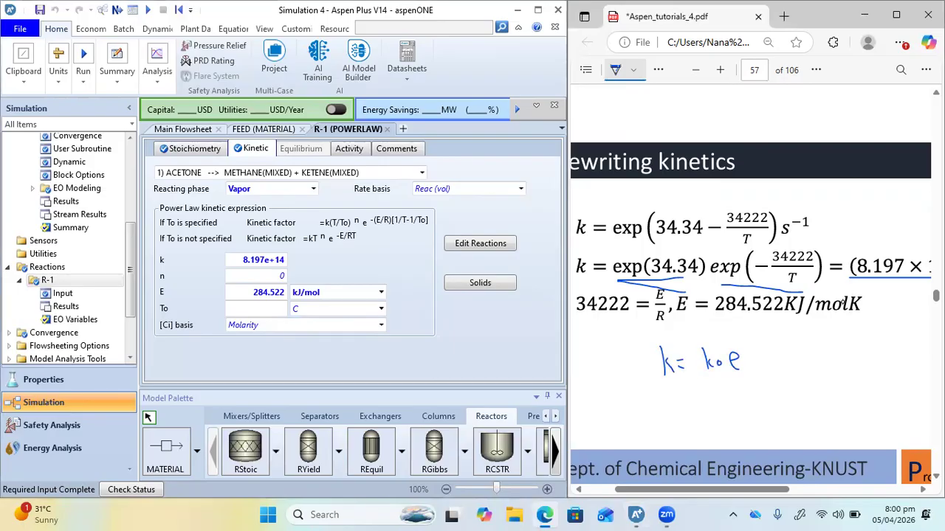
left_click_drag(778, 332, 779, 359)
left_click_drag(832, 353, 842, 350)
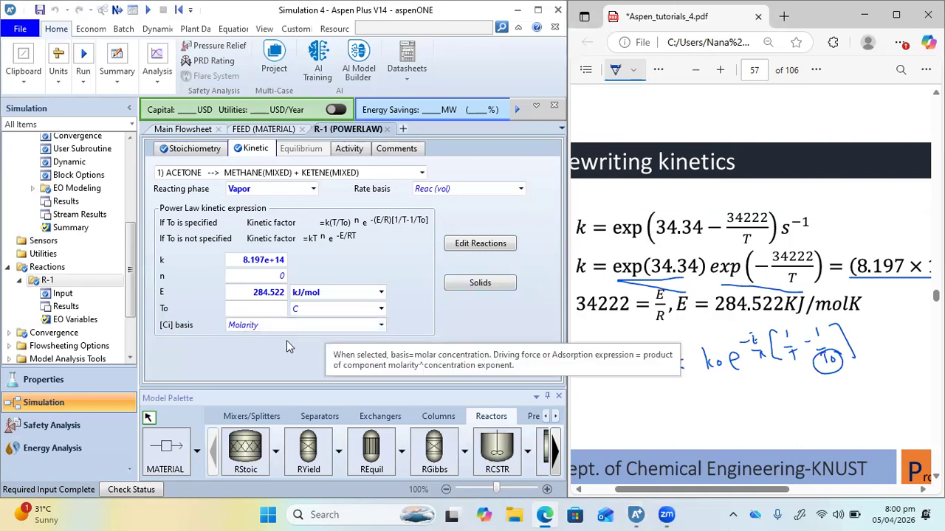
Review the concentration basis options for R-1's kinetics and keep Molarity
left_click(381, 325)
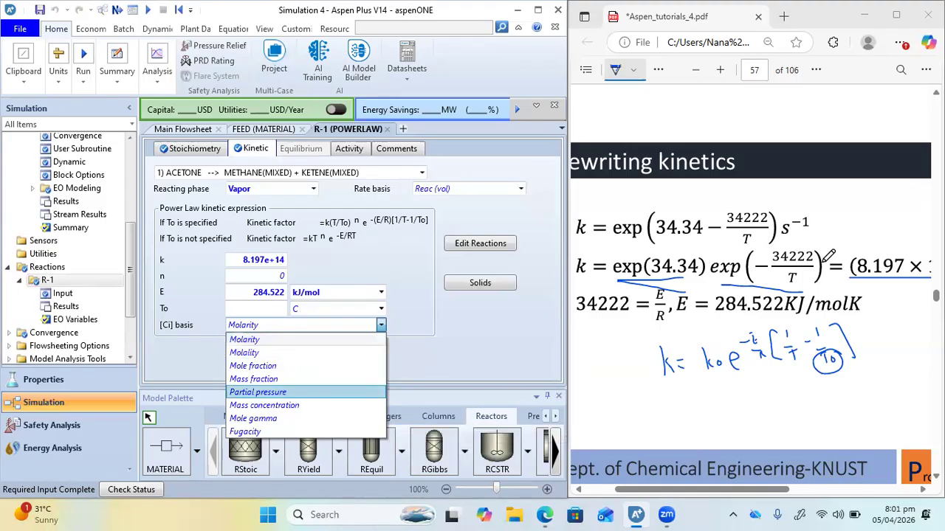
scroll(828, 256, "up", 5)
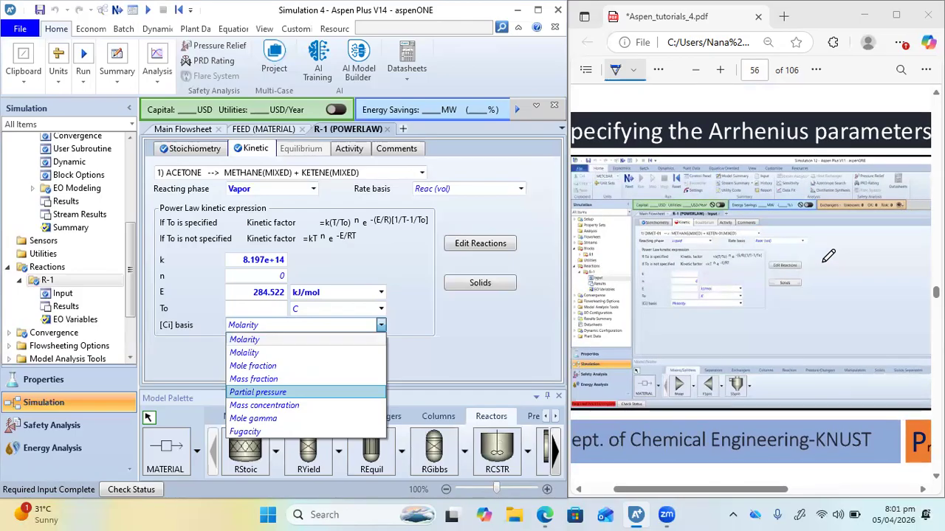
left_click(430, 329)
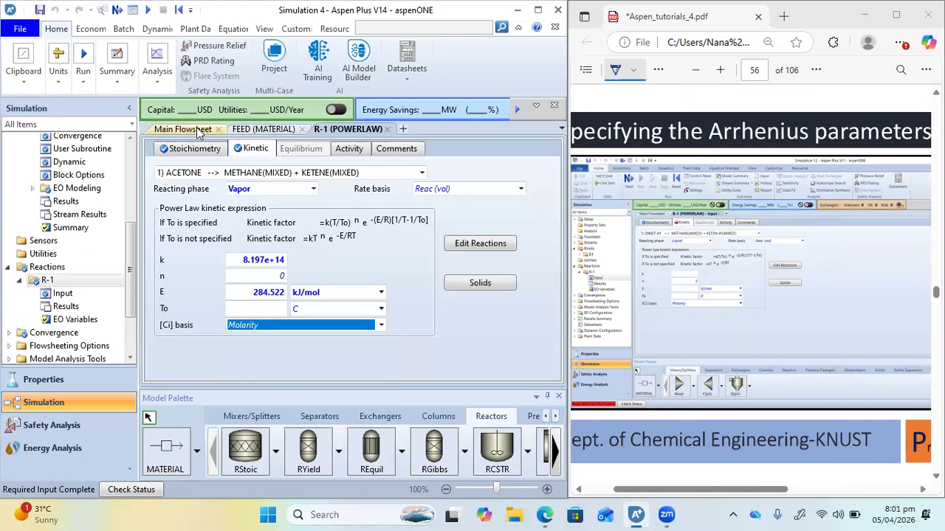
Run the simulation and open the results of reactor B1 from the main flowsheet
left_click(148, 11)
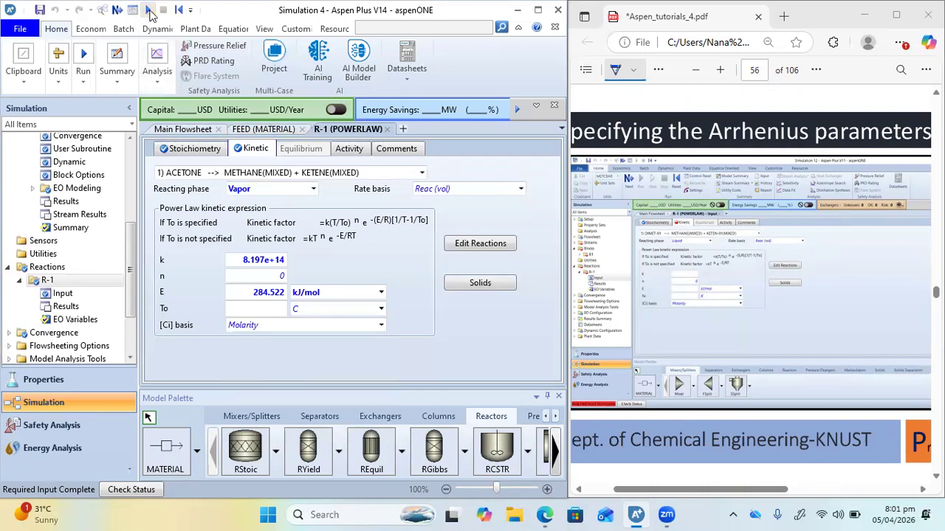
left_click(190, 130)
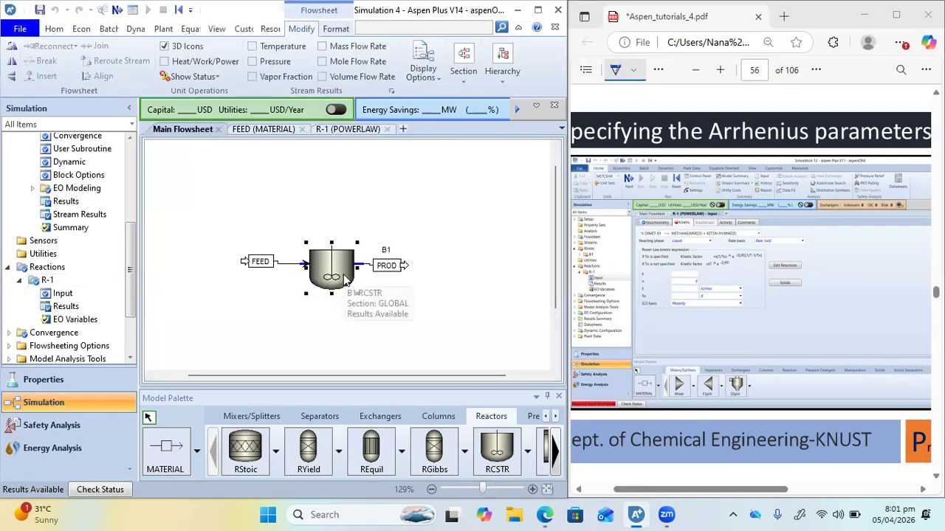
right_click(344, 279)
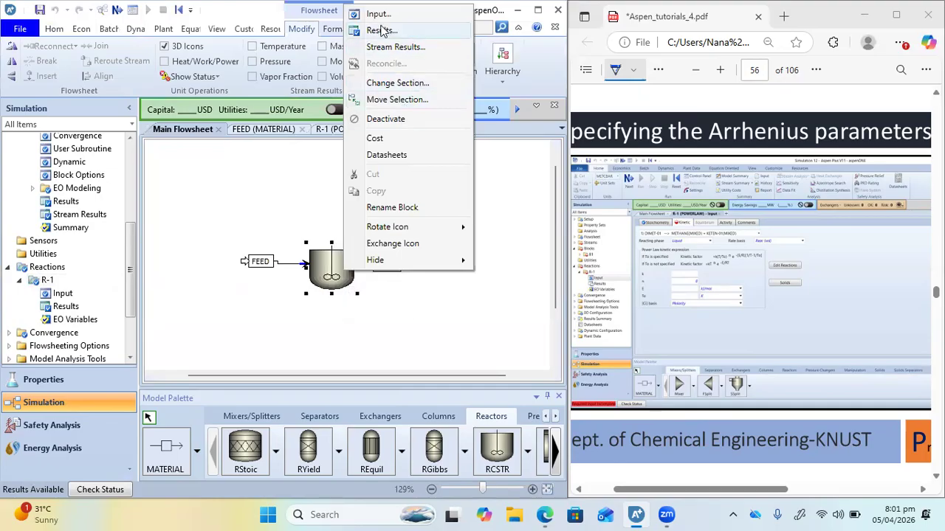
left_click(381, 31)
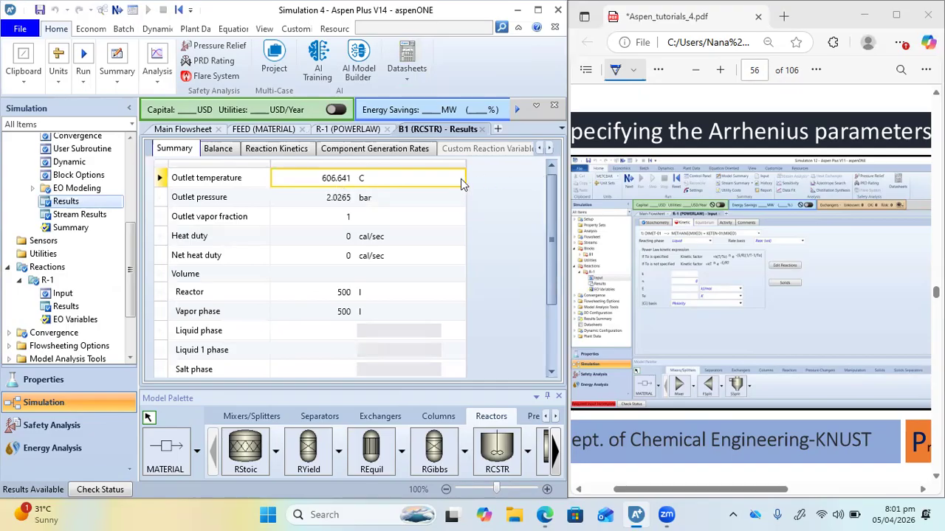
Show B1's outlet temperature in K and bring the PDF back to the illustrative example's problem statement
left_click(436, 178)
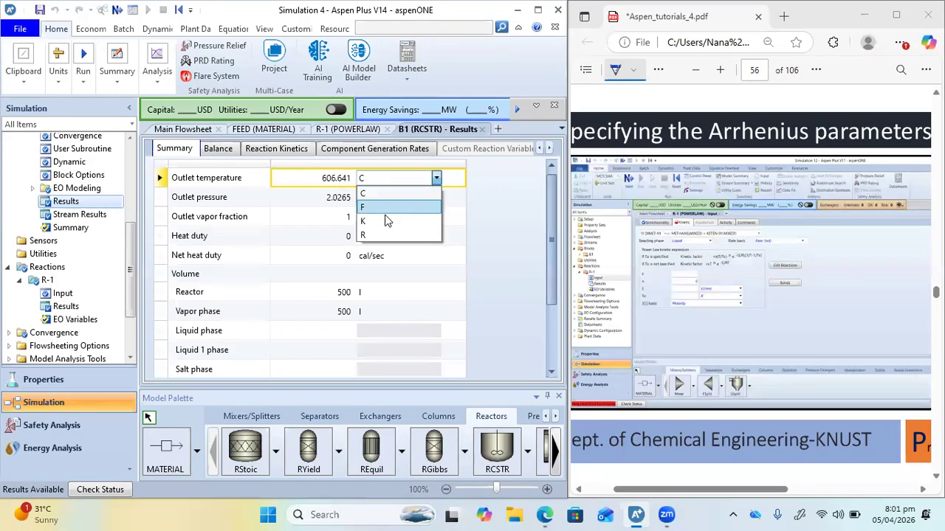
scroll(780, 206, "up", 15)
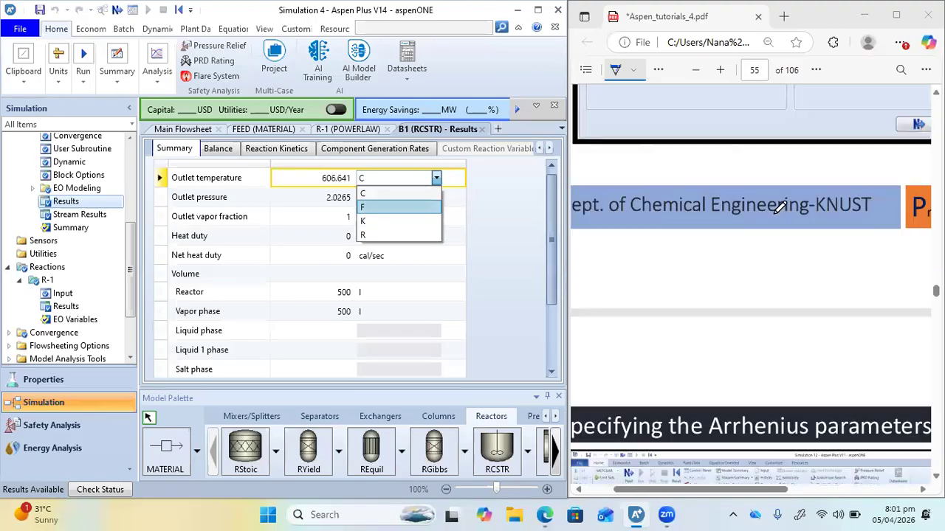
scroll(780, 206, "up", 20)
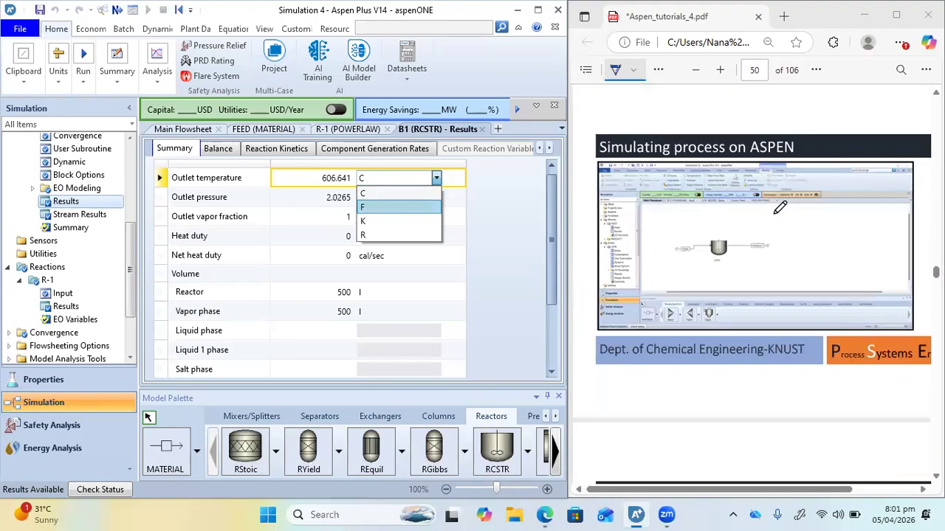
scroll(780, 207, "up", 5)
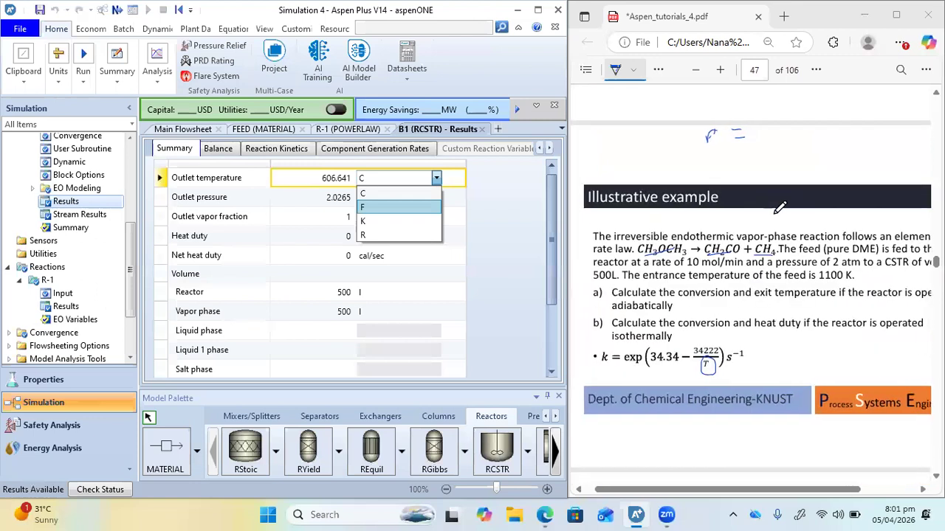
left_click(365, 219)
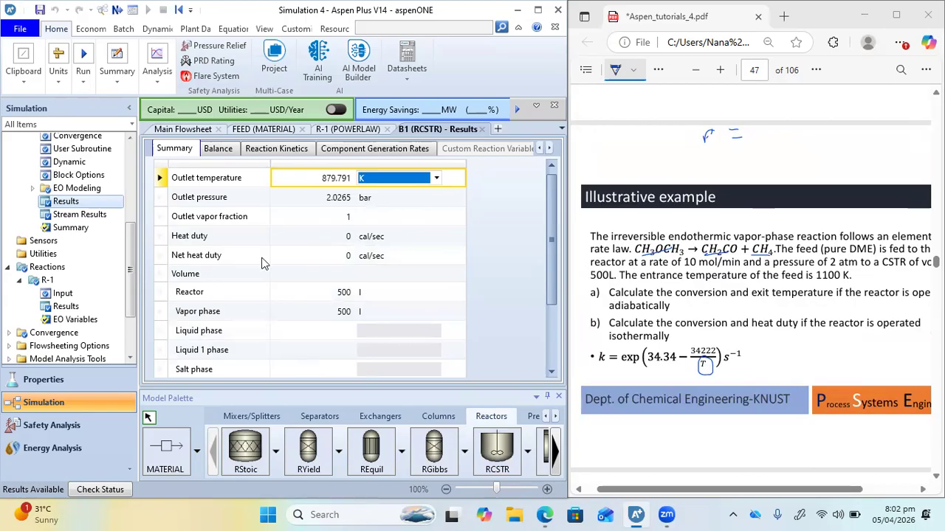
Review B1's overall balance and the reaction kinetics results for R-1, including the kinetic factor and driving force
left_click(223, 151)
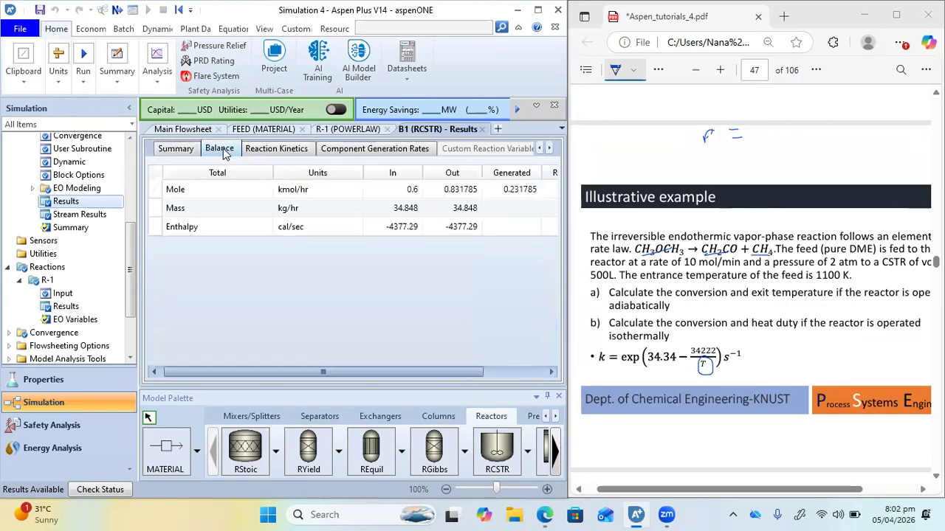
left_click(303, 149)
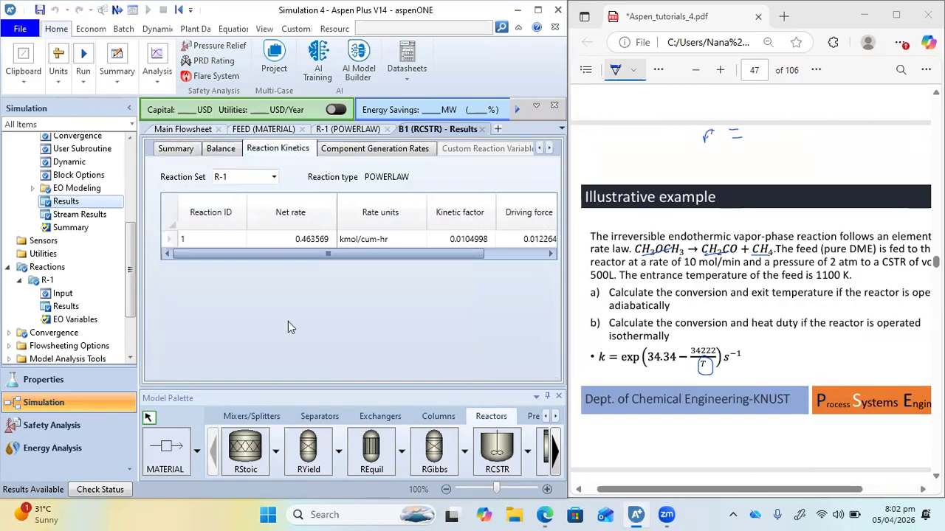
left_click_drag(411, 254, 474, 256)
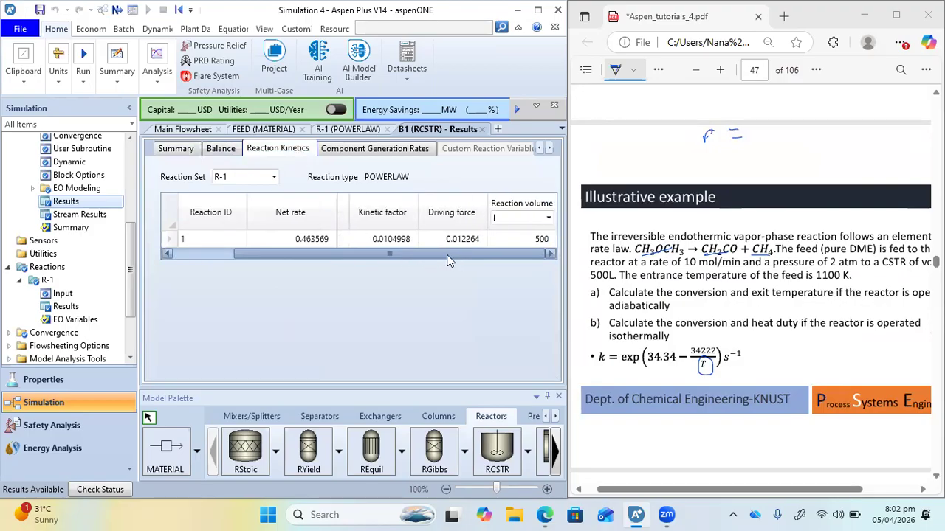
Open B1's stream results from the main flowsheet and narrow the description and units columns to show FEED and PROD together
left_click(163, 131)
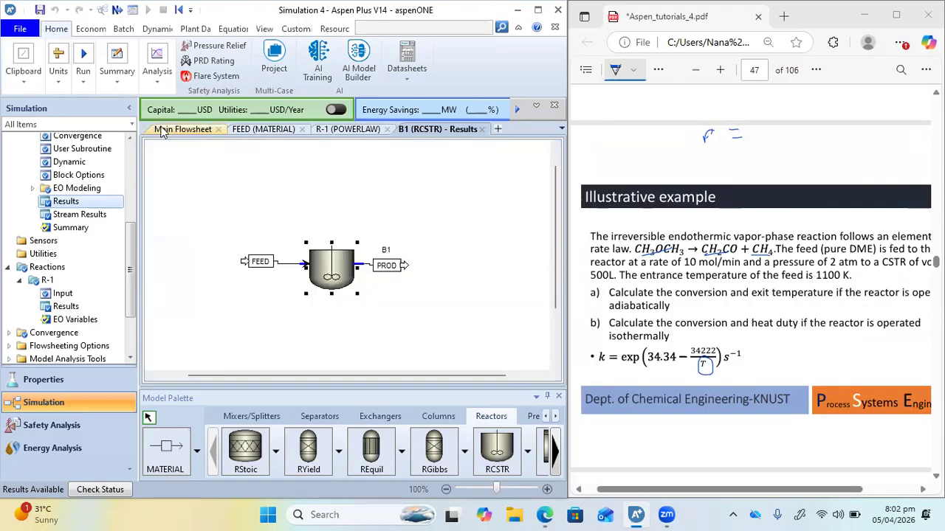
right_click(343, 270)
left_click(392, 43)
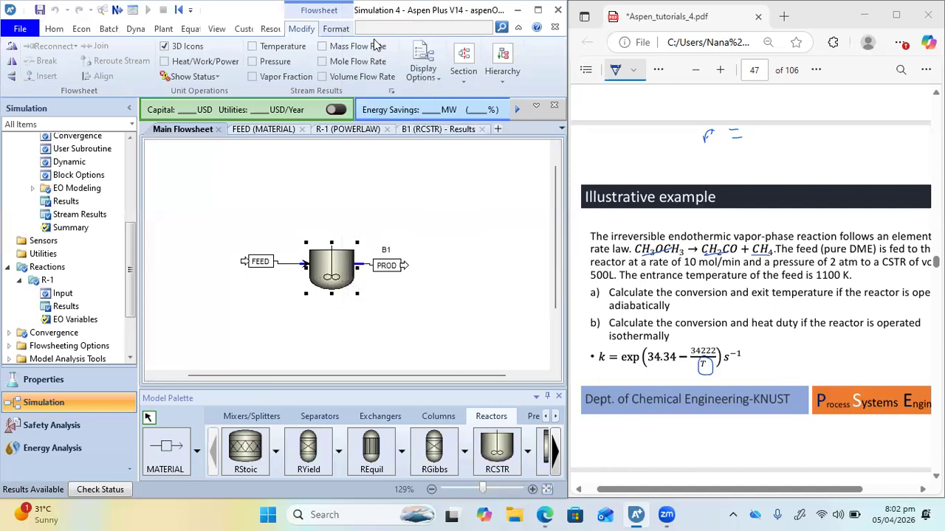
left_click_drag(355, 369, 367, 395)
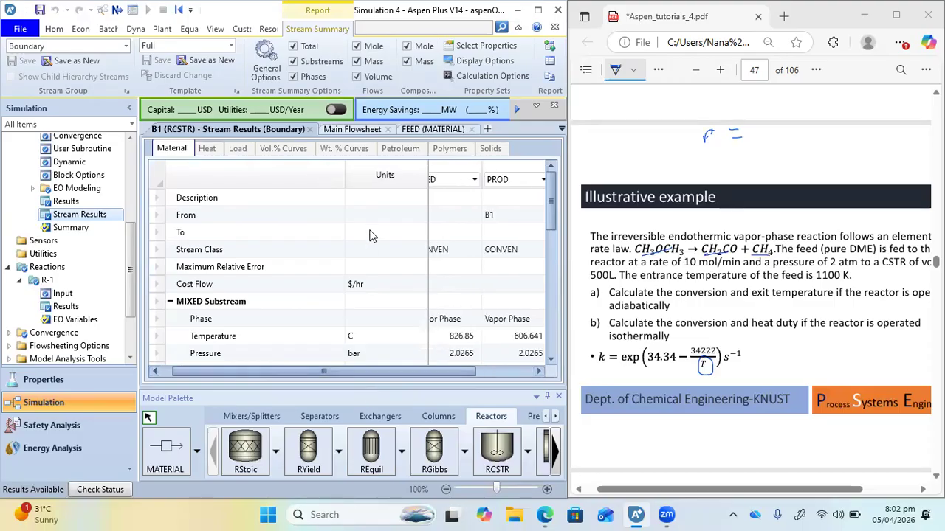
left_click_drag(345, 172, 305, 174)
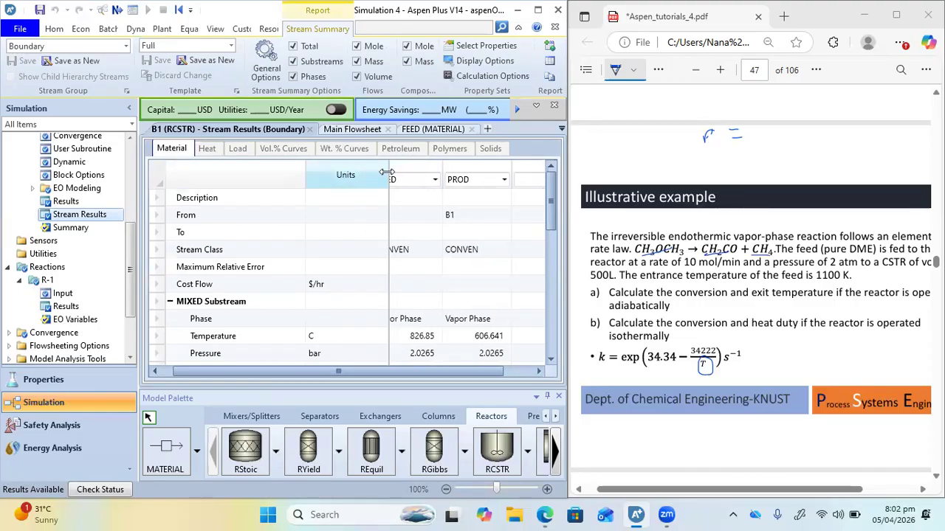
left_click_drag(386, 172, 362, 174)
left_click_drag(396, 366, 380, 368)
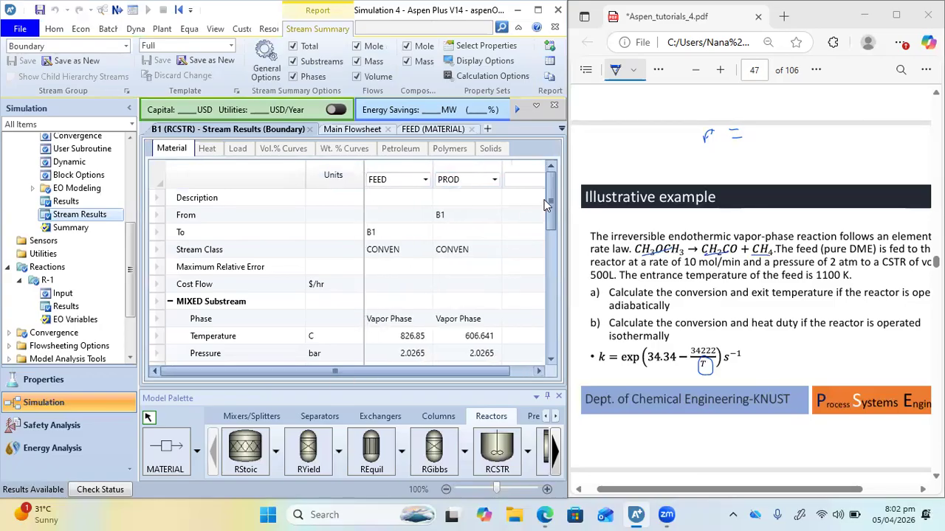
Expand the mole flows in the stream results and examine PROD's ketene and acetone flows
left_click_drag(552, 198, 561, 317)
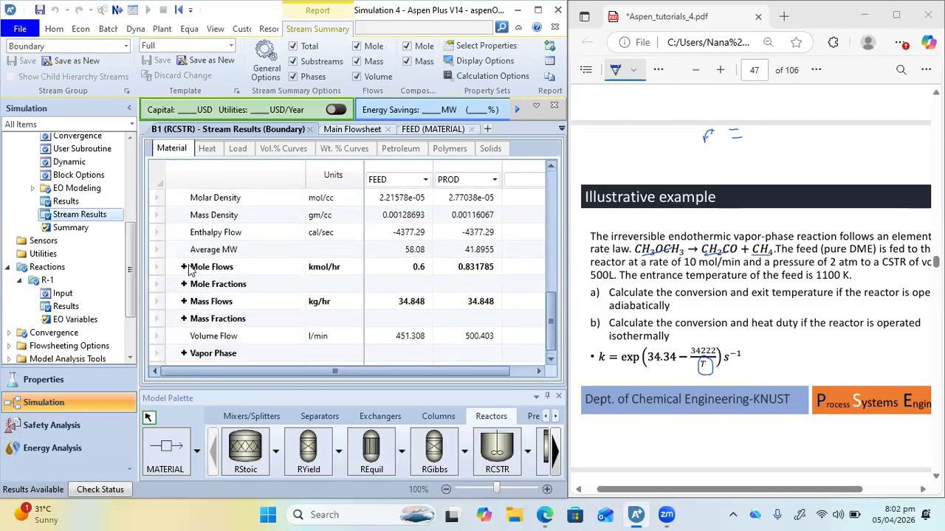
left_click(186, 267)
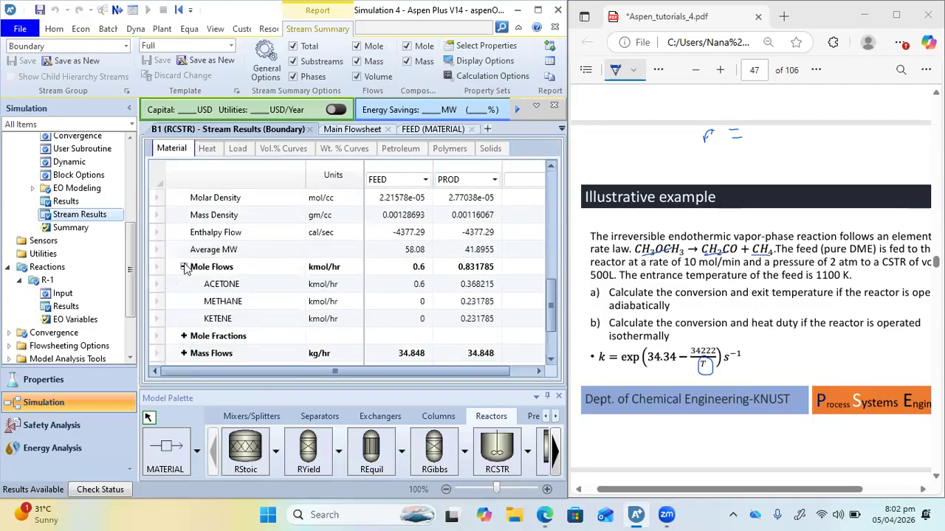
left_click(476, 319)
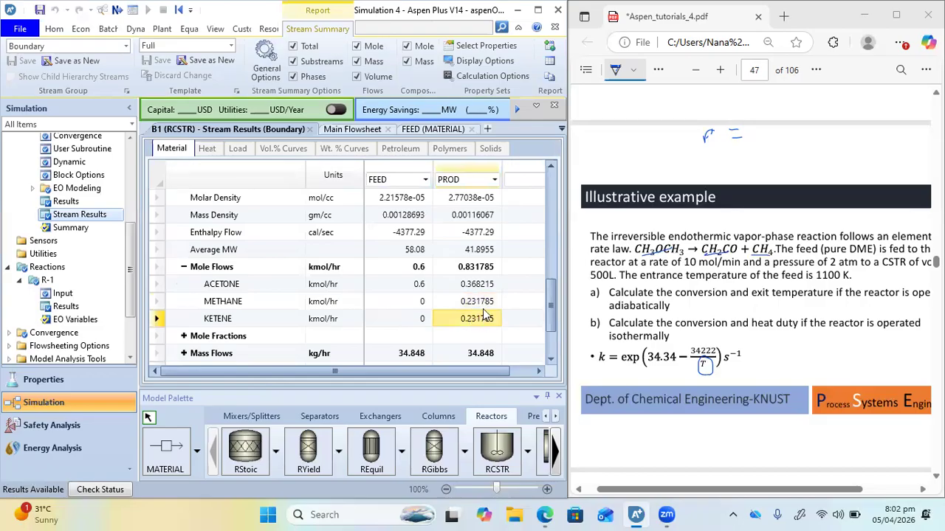
left_click(465, 287)
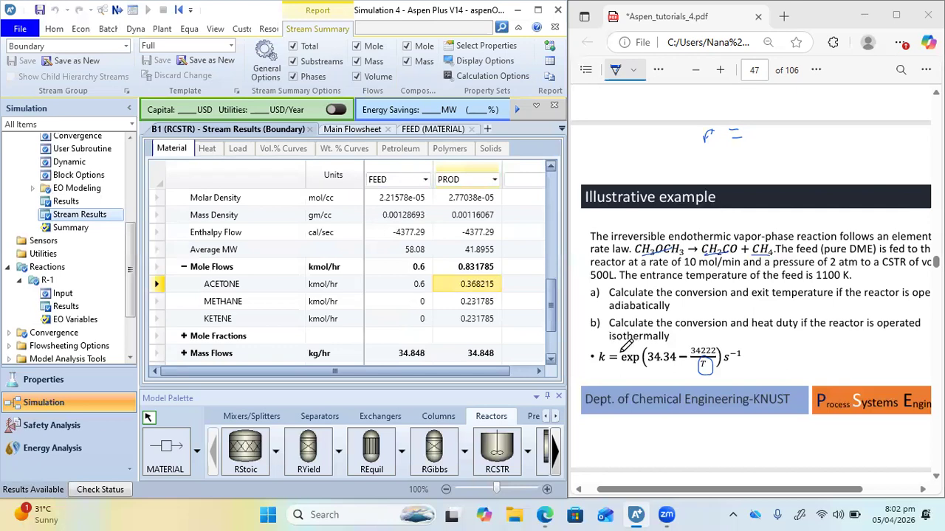
Underline "isothermally" in part b of the PDF and specify B1 by temperature instead of duty, at 1100 K
left_click_drag(604, 347, 669, 340)
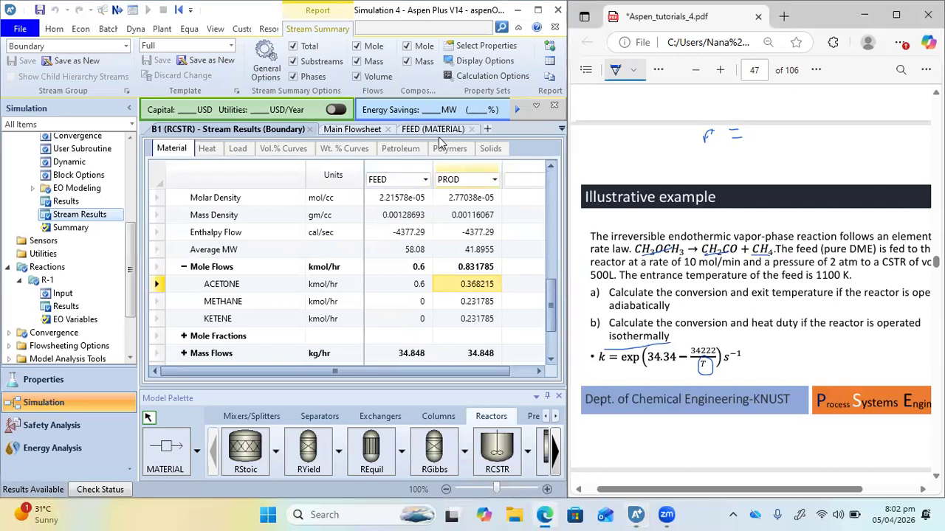
left_click(351, 131)
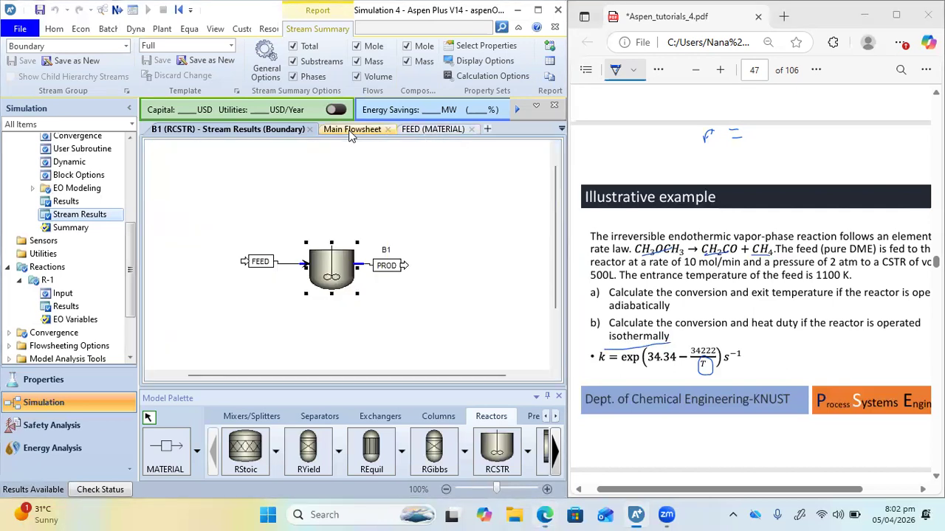
double_click(325, 266)
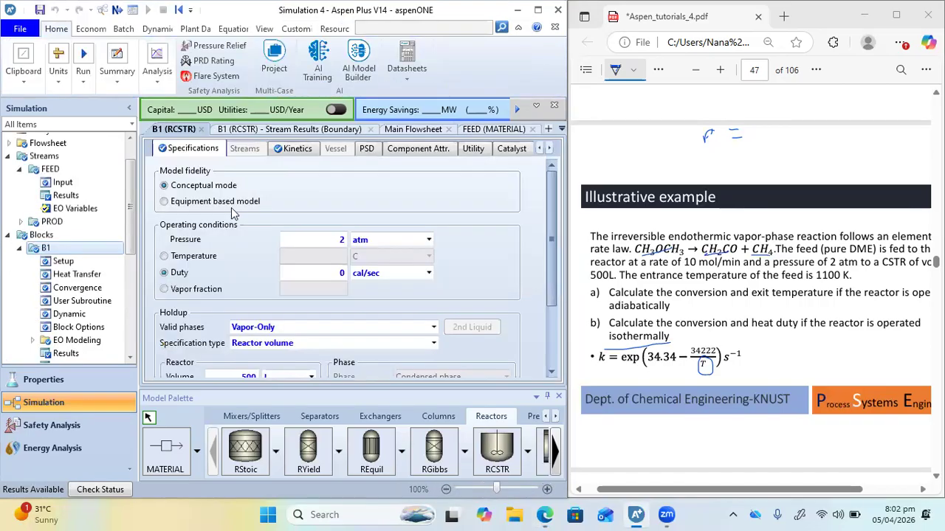
left_click(165, 256)
left_click(312, 258)
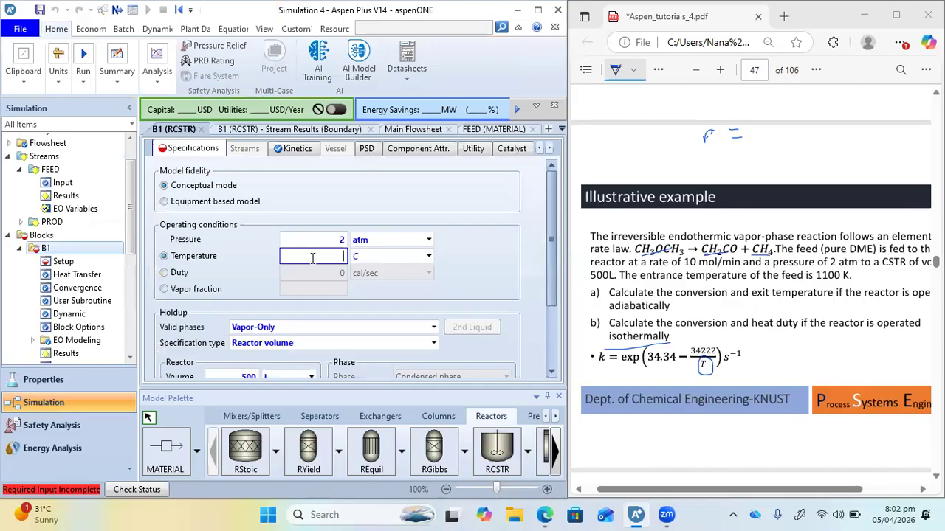
left_click(406, 256)
type("K")
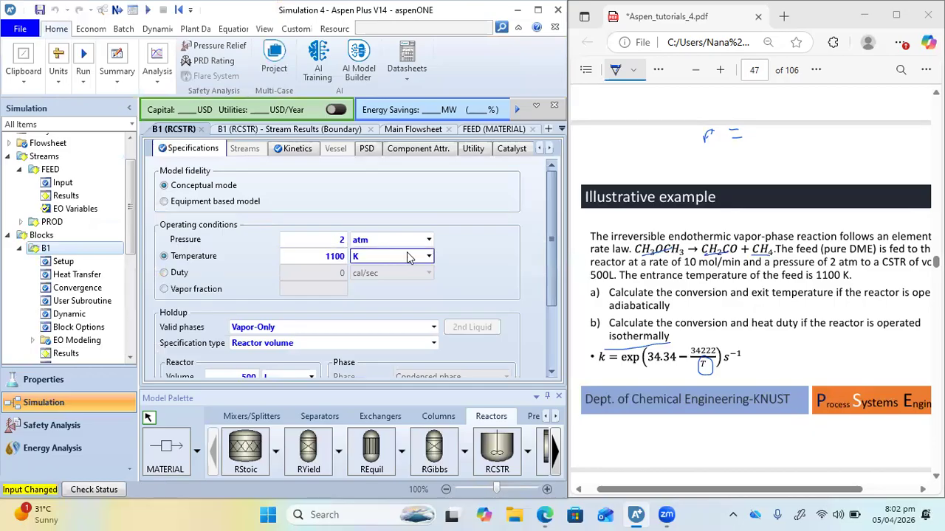
Run the simulation with the isothermal reactor and check the component mole flows of PROD in B1's stream results
left_click(154, 11)
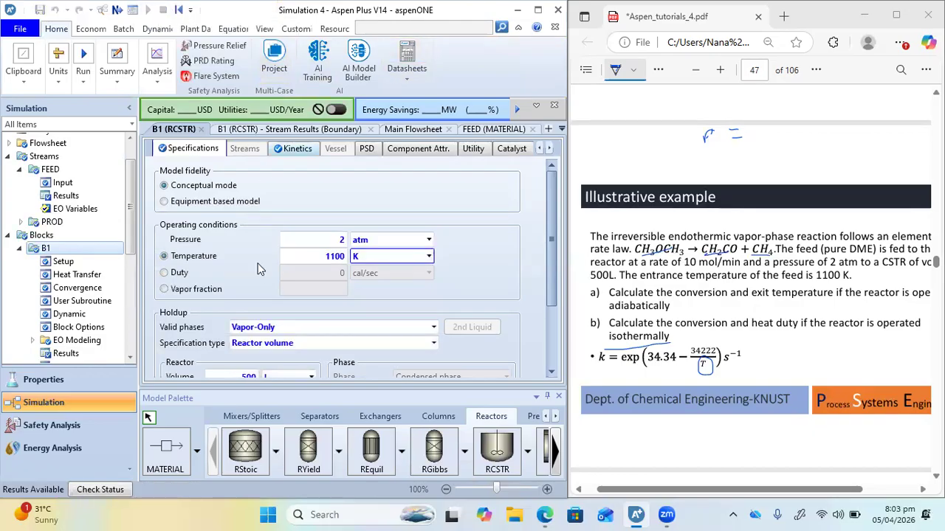
left_click(240, 129)
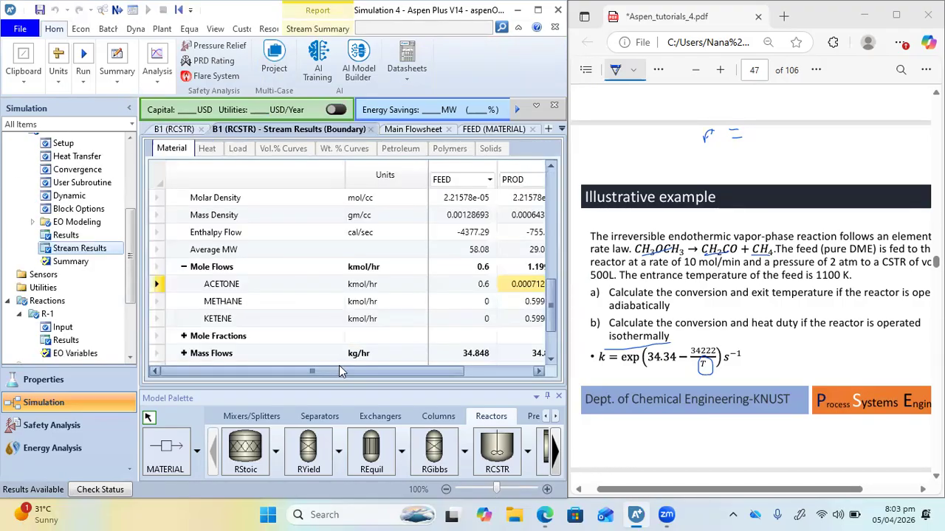
left_click_drag(332, 370, 353, 372)
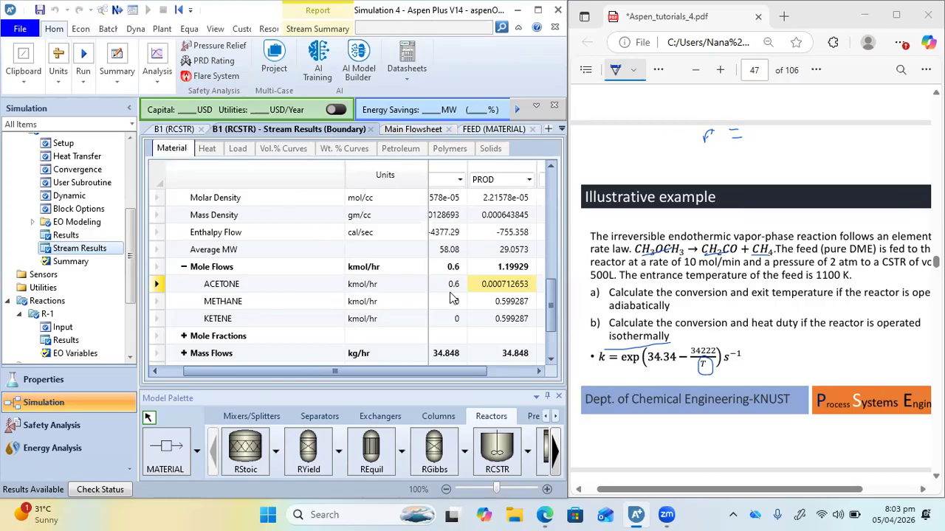
Read through the PDF slides from the illustrative example past the adiabatic and isothermal results to the PFR and PBR design equations
scroll(771, 355, "down", 2)
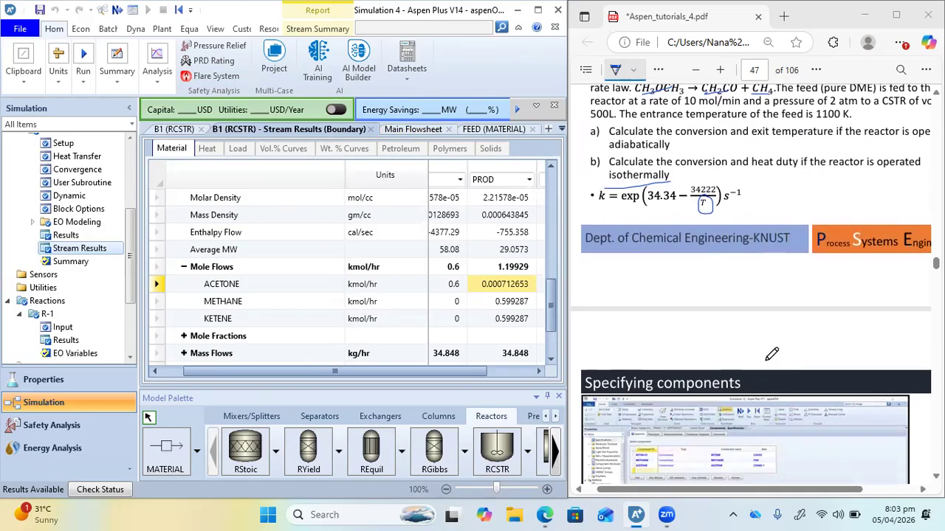
scroll(771, 355, "down", 2)
scroll(771, 355, "up", 3)
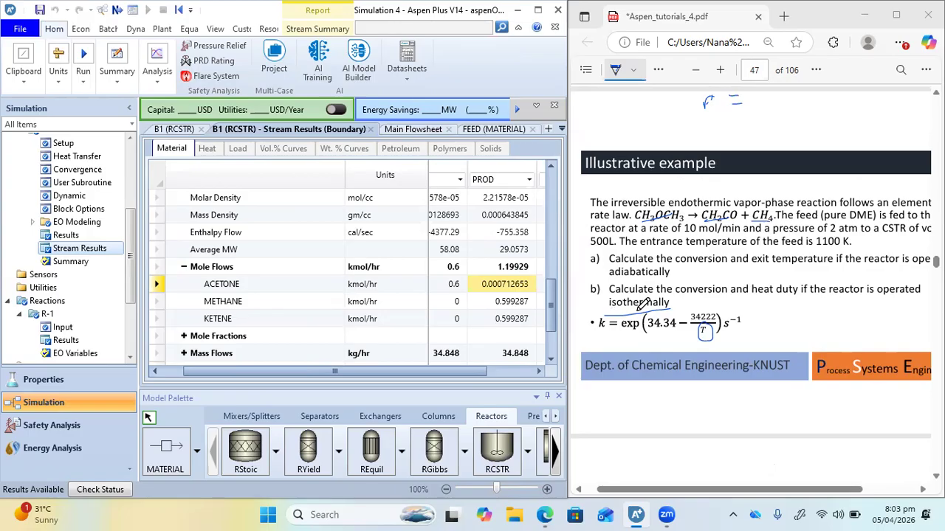
scroll(642, 304, "down", 15)
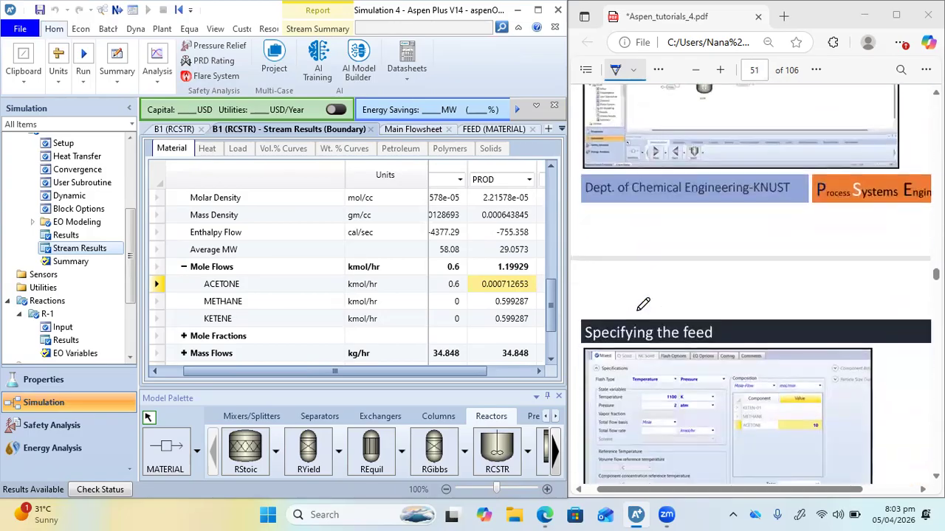
scroll(642, 304, "down", 10)
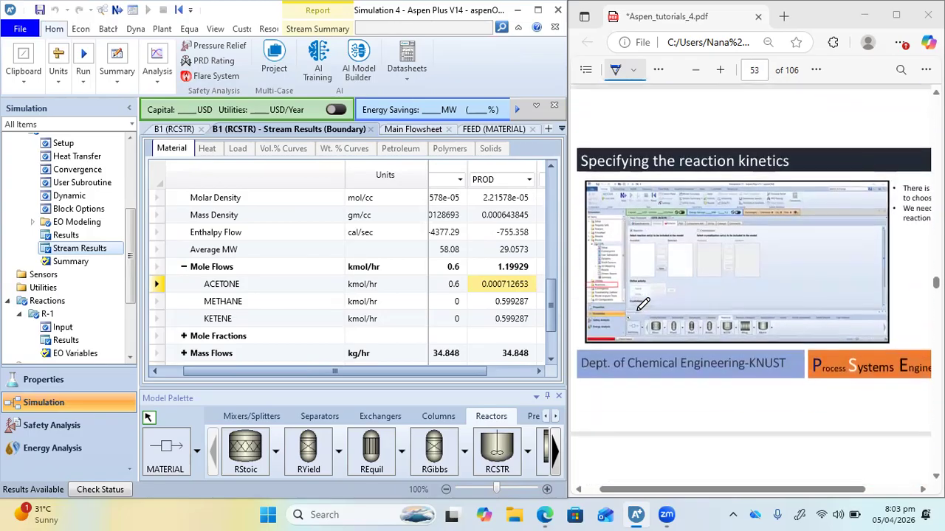
scroll(643, 304, "down", 10)
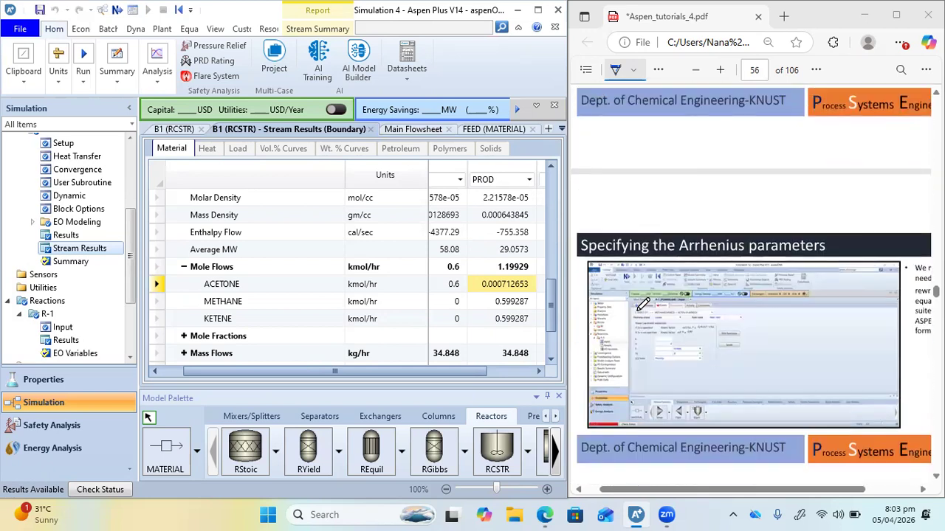
scroll(643, 305, "up", 10)
scroll(642, 304, "down", 15)
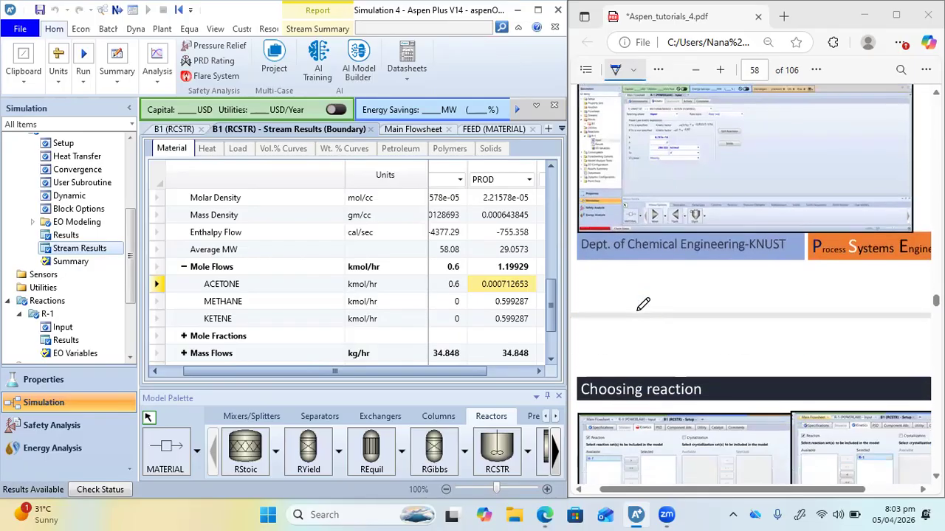
scroll(643, 304, "down", 9)
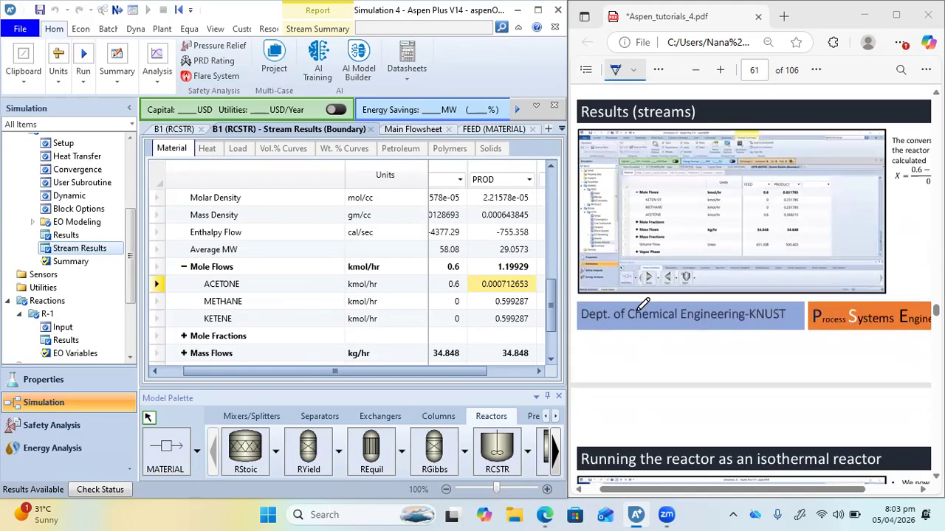
scroll(643, 304, "right", 1)
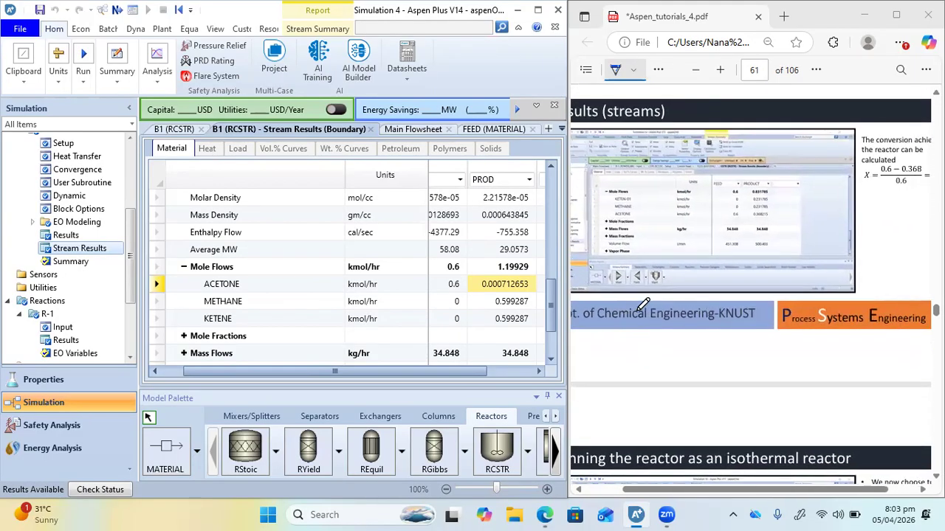
scroll(598, 307, "down", 8)
scroll(598, 307, "down", 10)
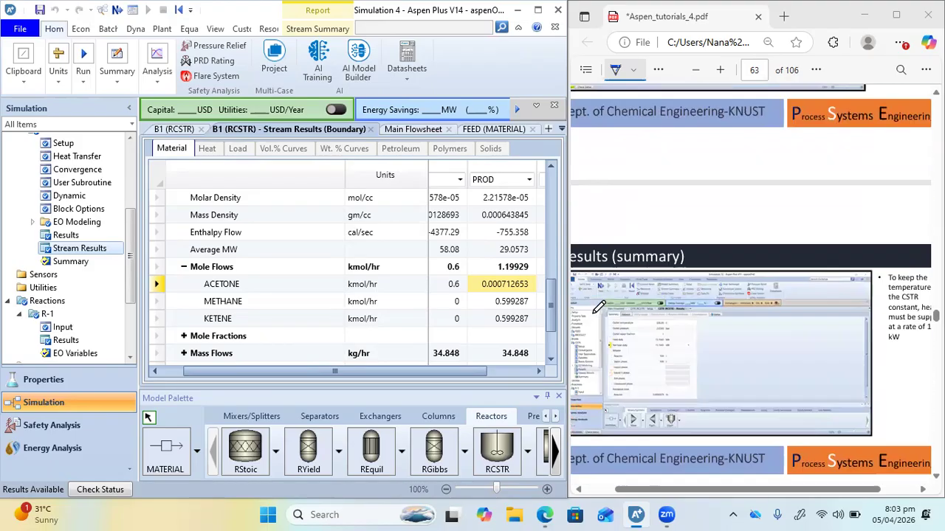
scroll(599, 307, "left", 1)
scroll(599, 307, "down", 6)
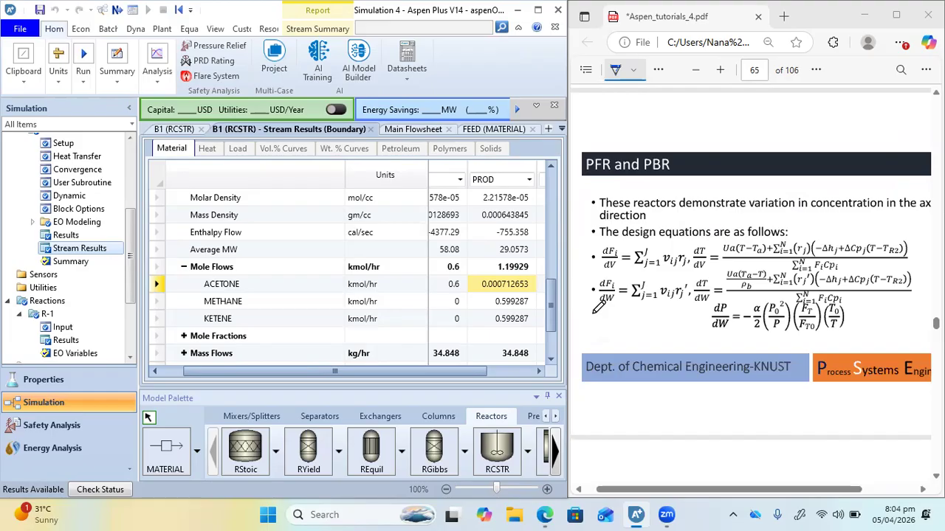
Read the PDF slides on specifying a PFR and PBR through the PFR example's analysis, and underline the 0.542 m diameter and 2.158 m height
scroll(698, 440, "down", 1)
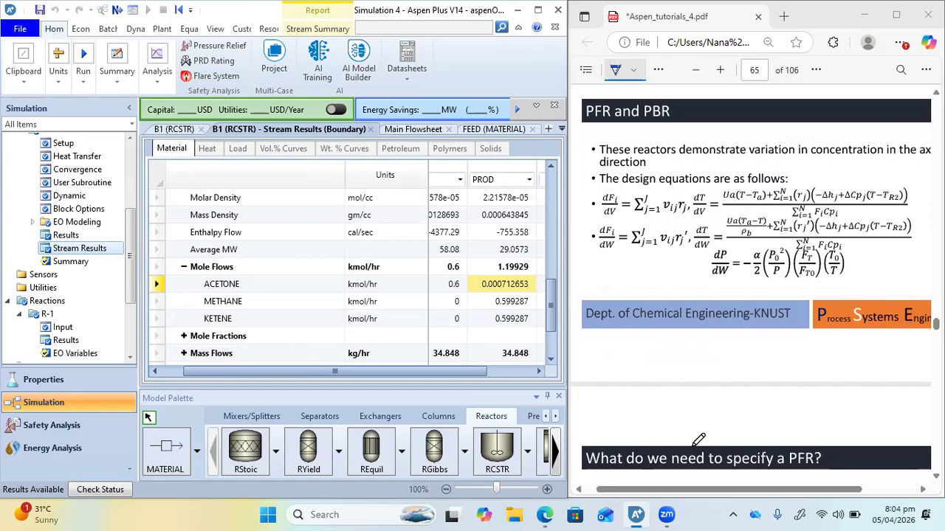
scroll(698, 440, "down", 5)
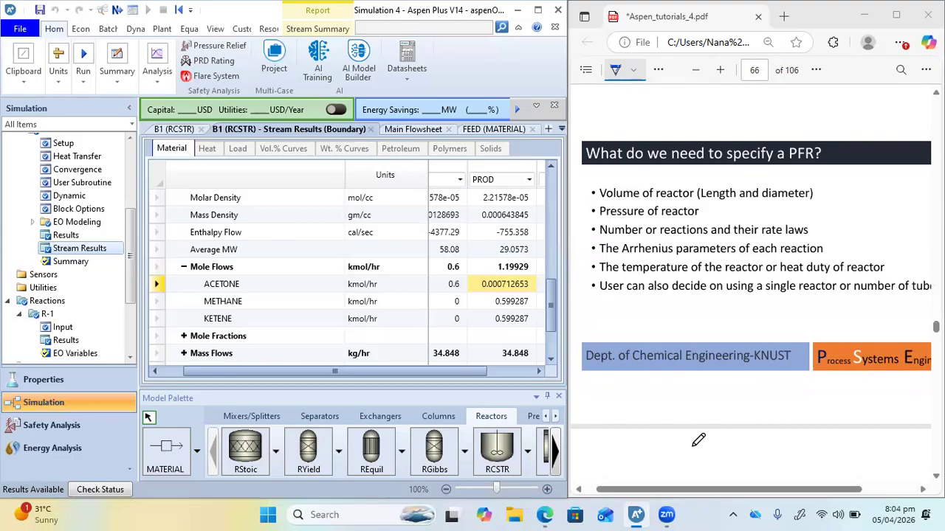
scroll(698, 440, "down", 5)
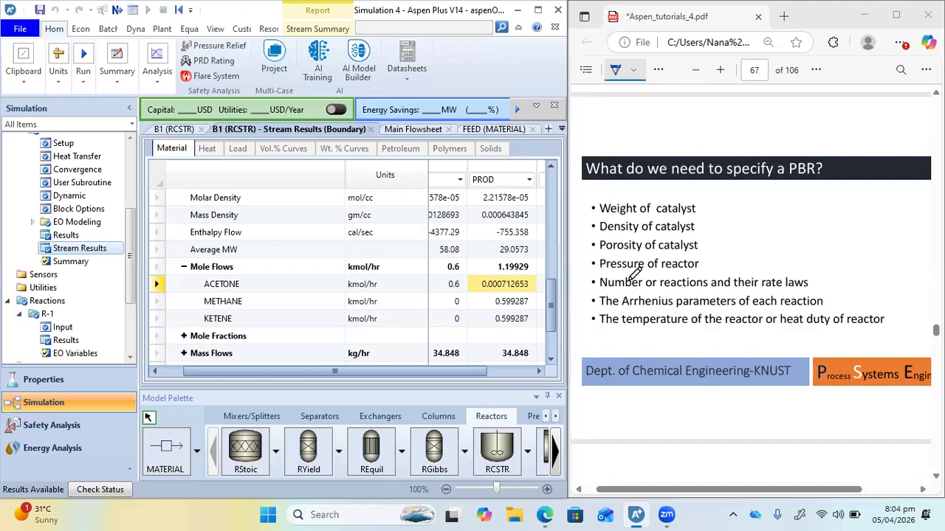
scroll(632, 275, "down", 5)
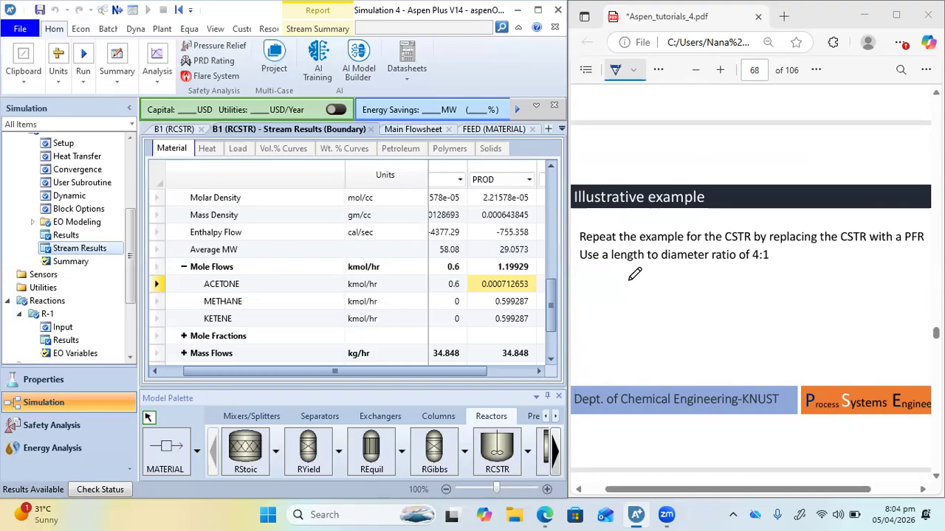
scroll(634, 274, "down", 3)
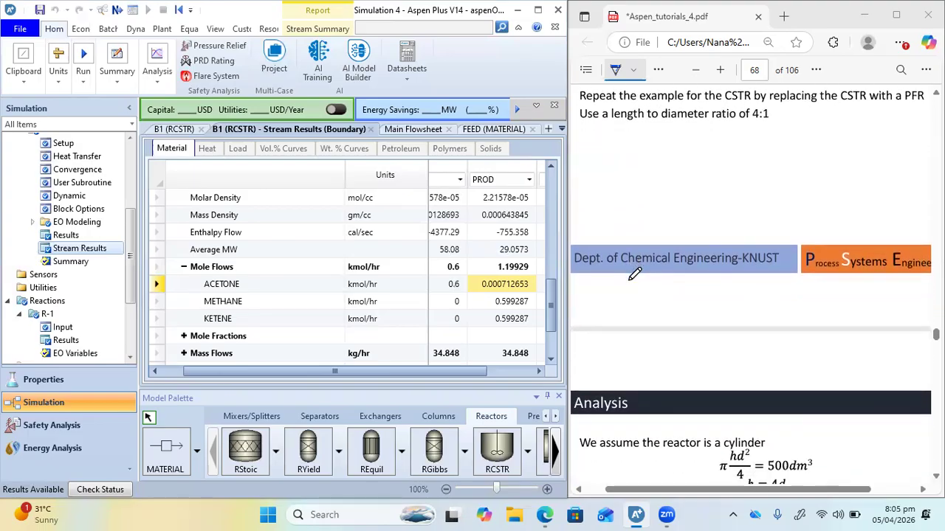
scroll(634, 274, "down", 1)
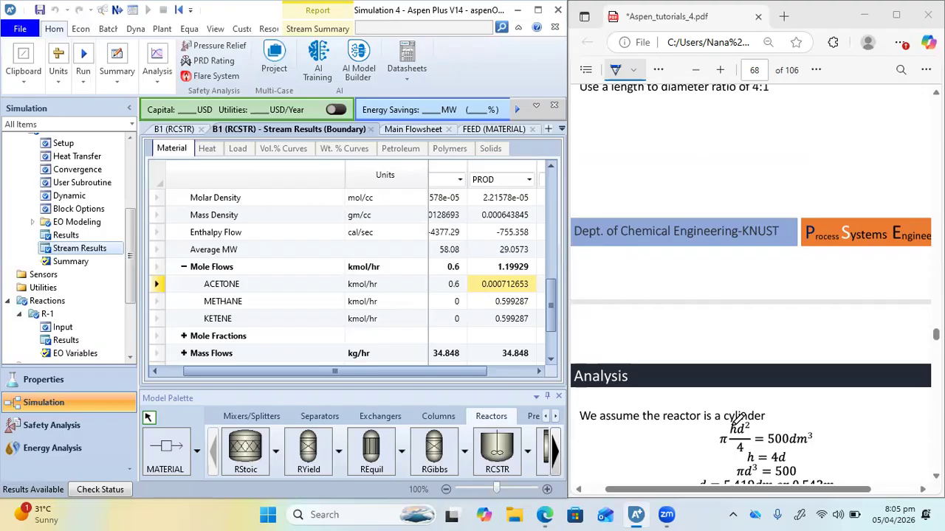
scroll(738, 419, "down", 3)
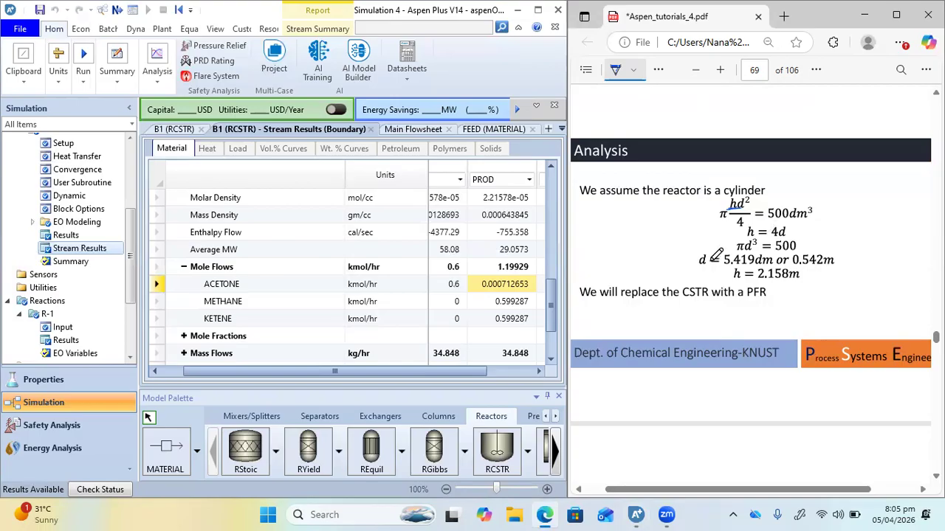
left_click_drag(792, 266, 819, 265)
left_click_drag(755, 282, 790, 282)
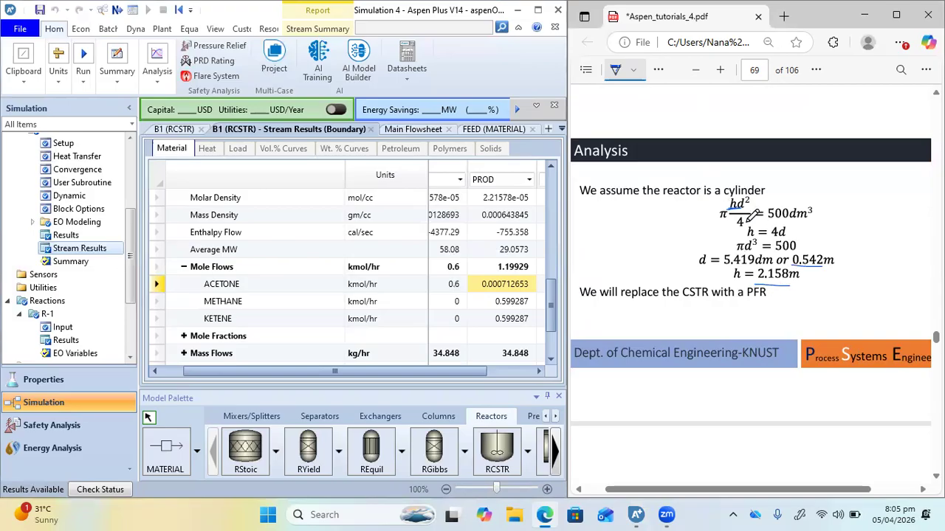
Place an RPlug reactor above the CSTR B1 on the main flowsheet
left_click(414, 129)
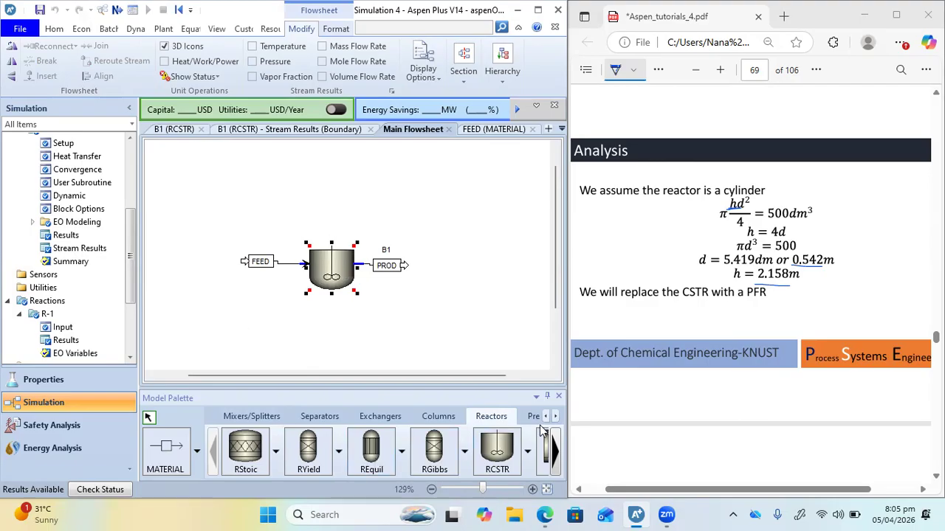
left_click(555, 452)
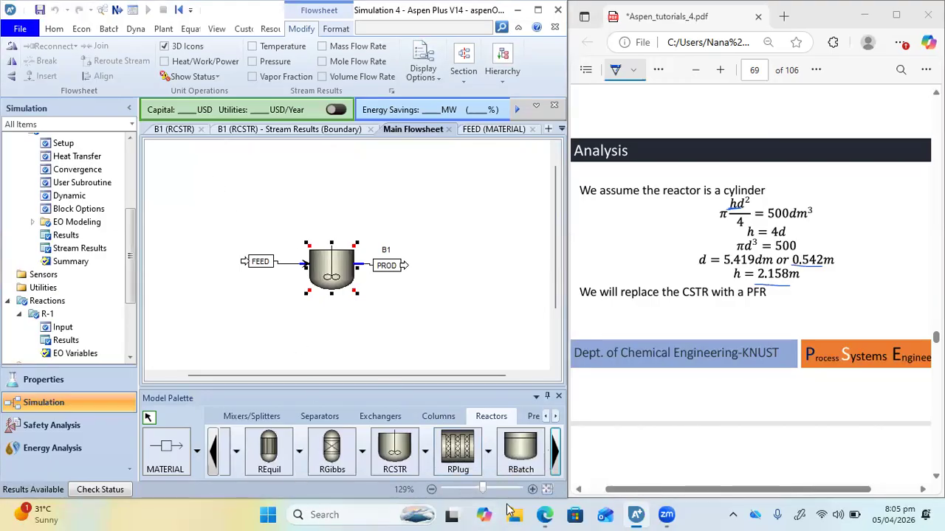
left_click(453, 461)
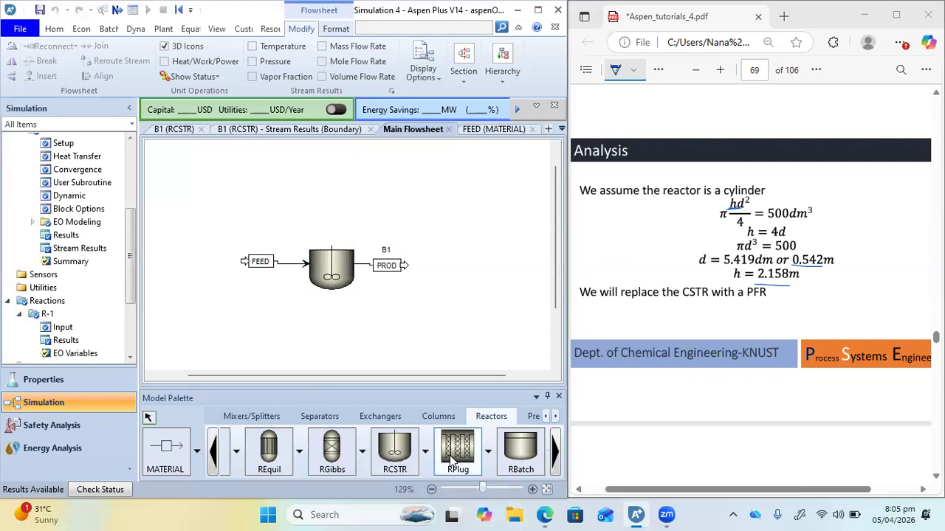
left_click(335, 194)
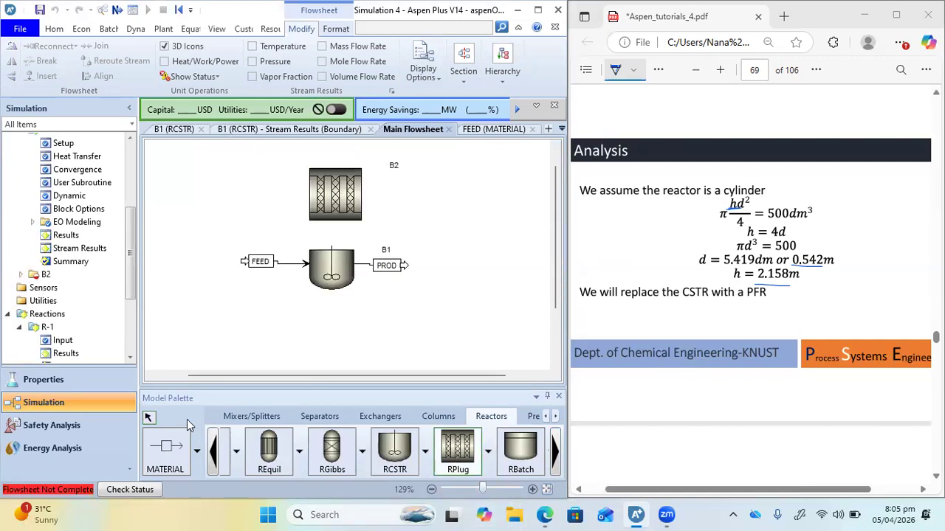
Attach a material feed stream to the inlet of the new RPlug reactor B2
left_click(166, 448)
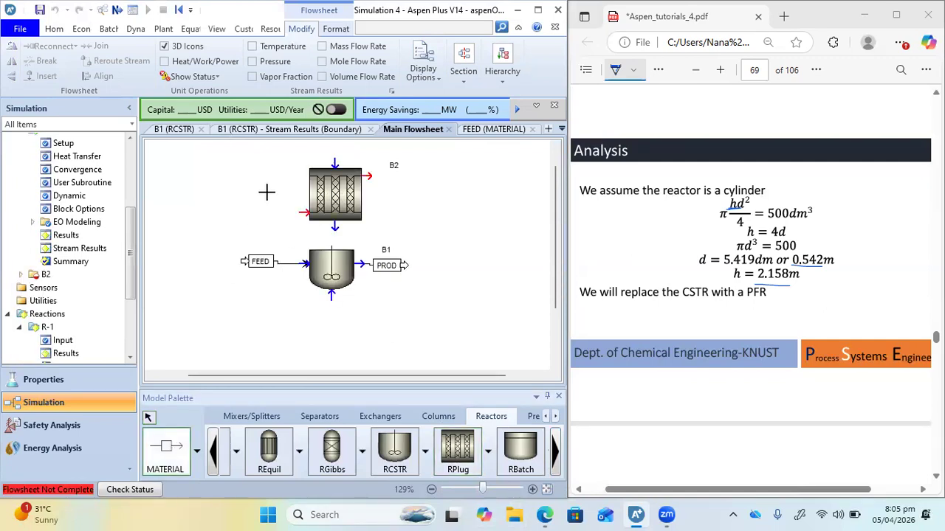
left_click(309, 213)
left_click(247, 212)
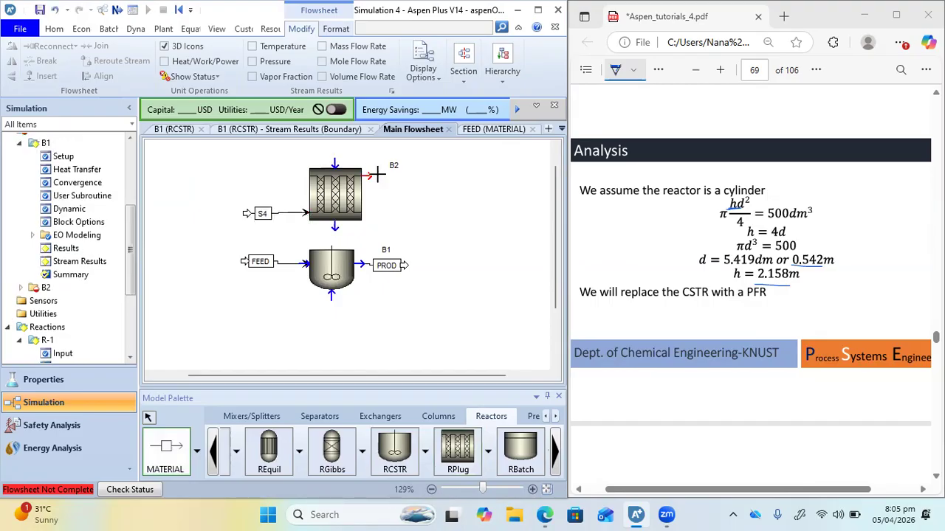
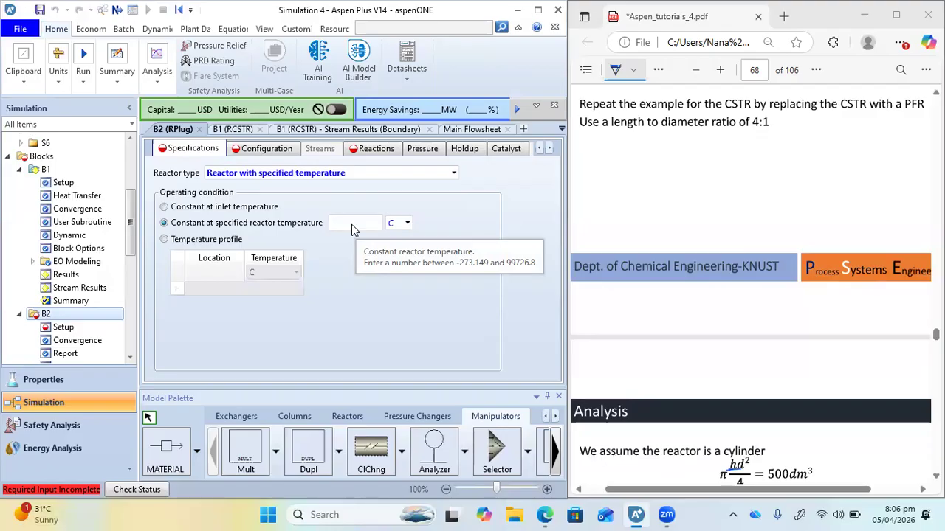
Switch reactor B2's operating condition to a temperature profile and enter 1100 K at location 0
left_click(166, 239)
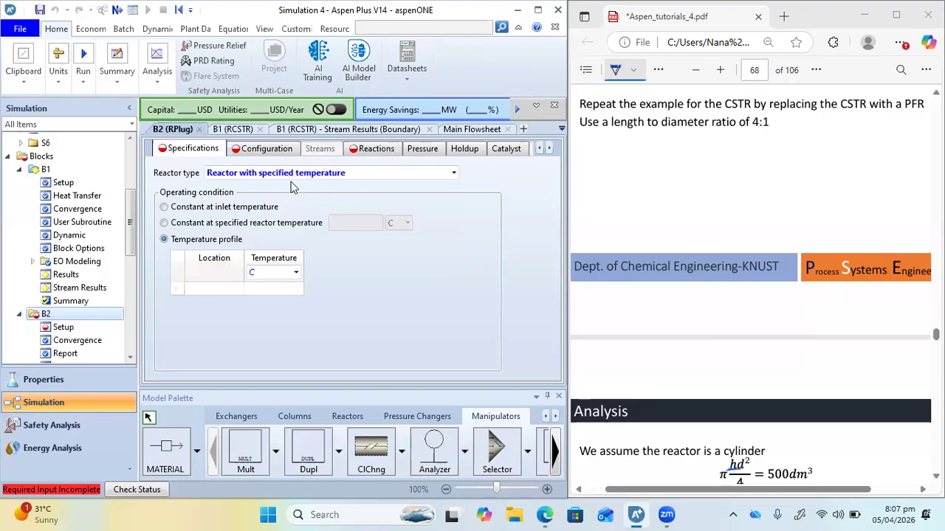
left_click(218, 290)
type("0")
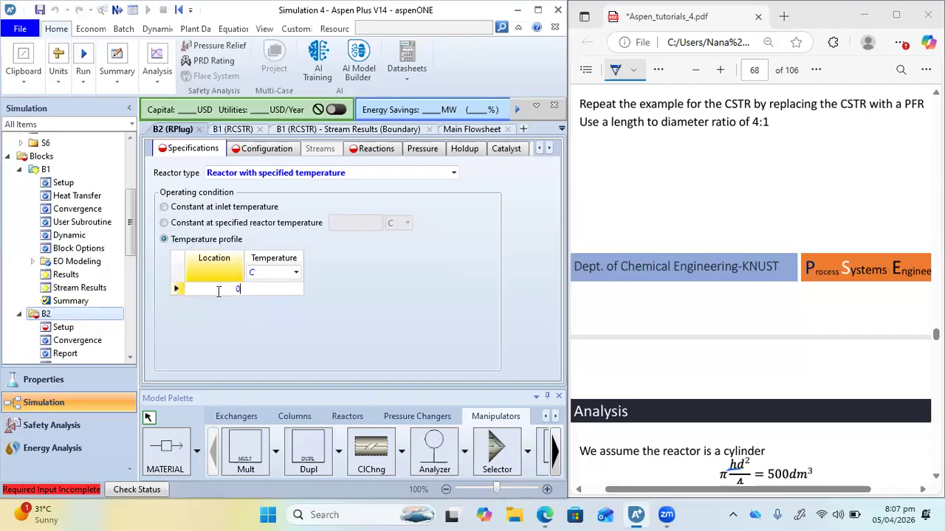
left_click(283, 293)
type("1100")
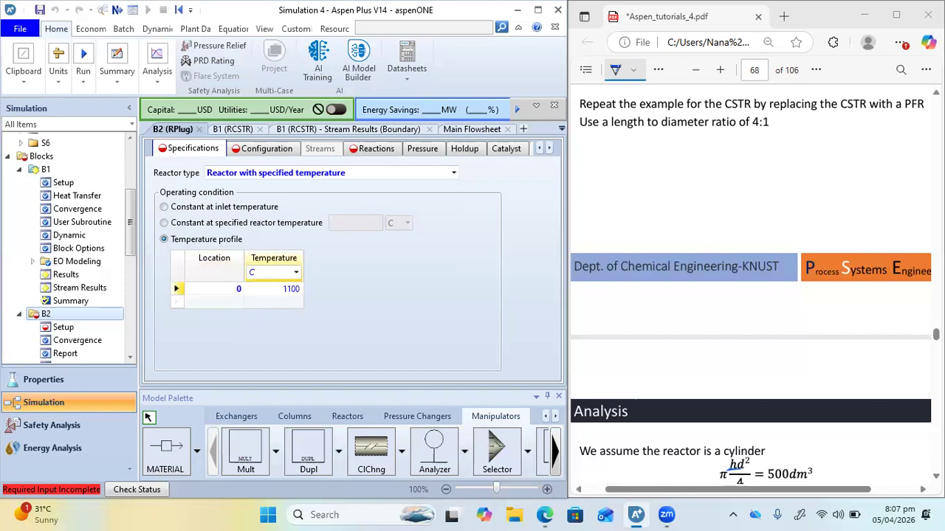
left_click(296, 274)
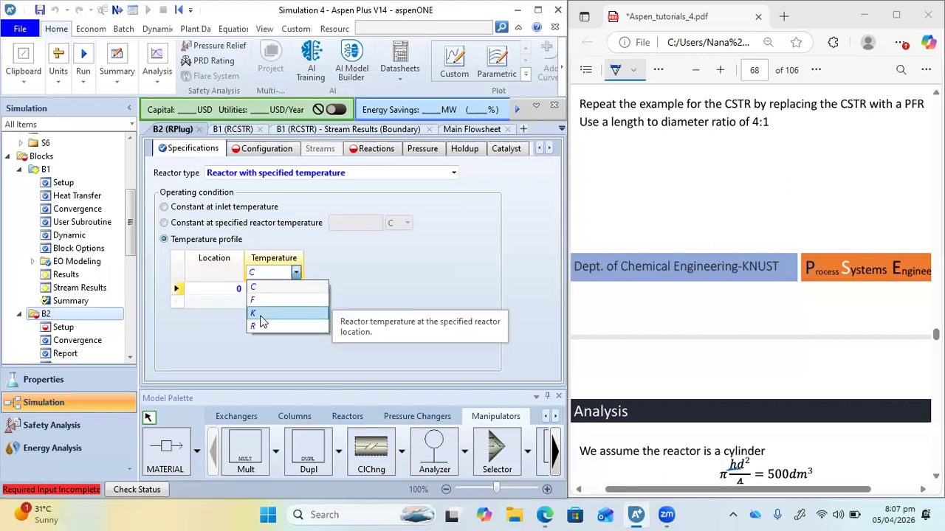
left_click(262, 317)
Add temperature profile points of 800 K at location 0.5 and 600 K at location 1
left_click(226, 302)
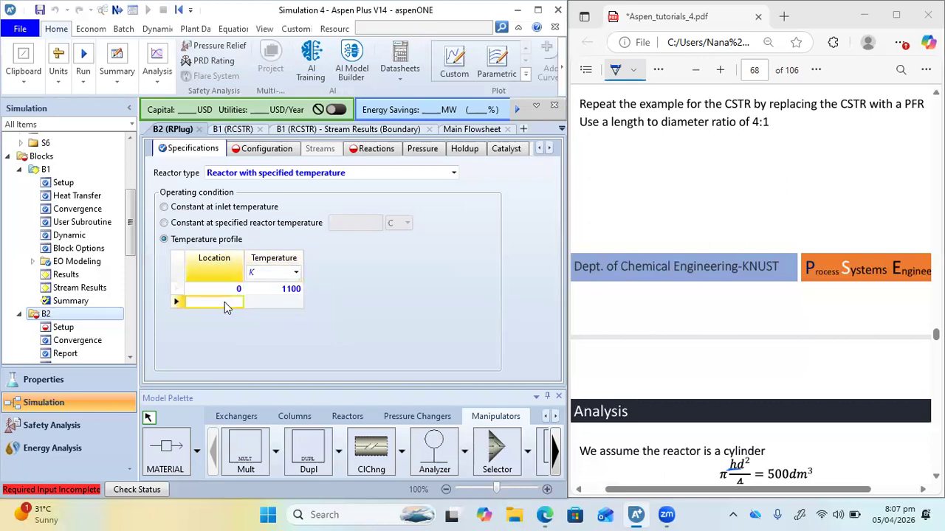
type("0.5")
left_click(291, 306)
type("800")
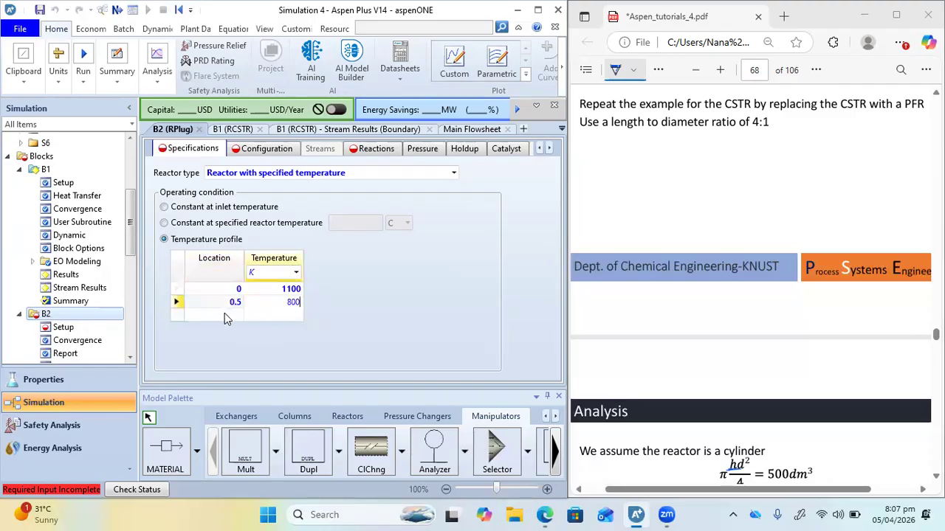
left_click(221, 314)
type("1")
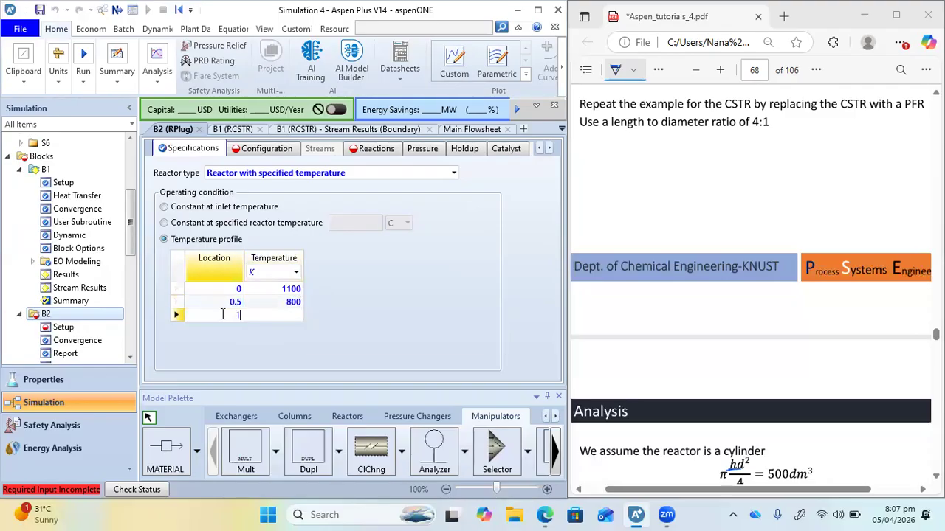
left_click(285, 316)
type("600")
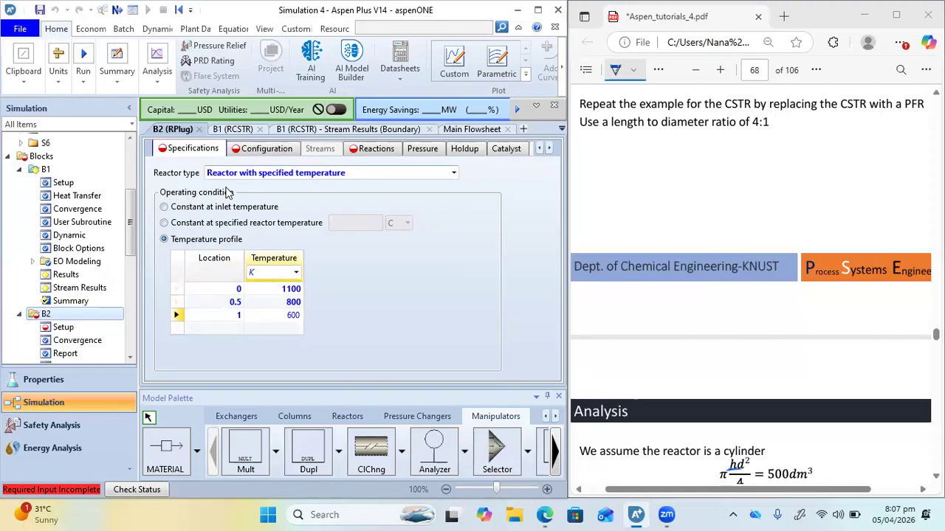
Set B2's operating condition to constant at inlet temperature and review the available reactor types
left_click(164, 208)
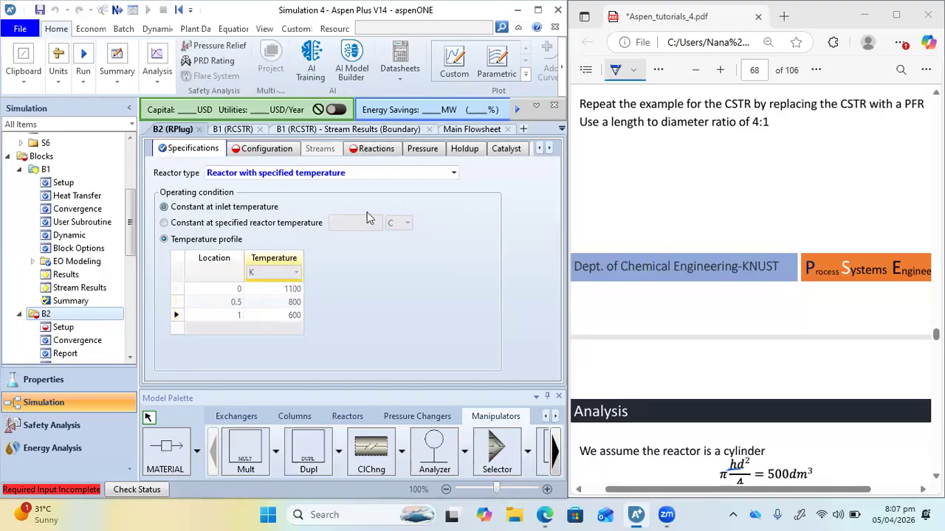
left_click(450, 174)
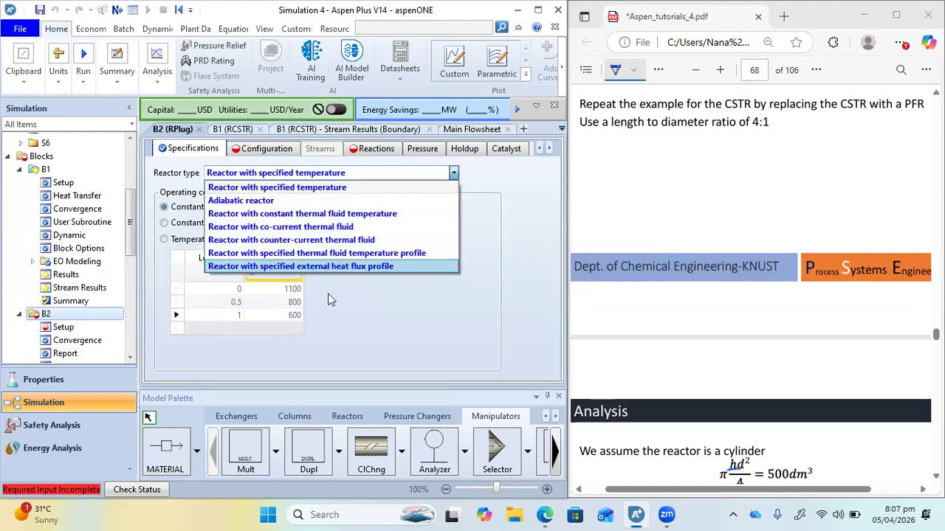
left_click(233, 133)
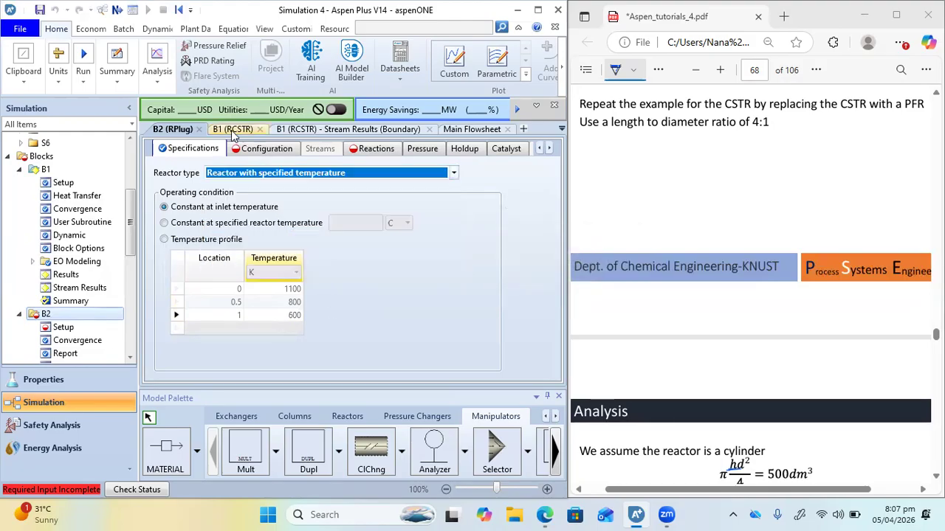
Attach material streams to the optional thermal fluid inlet and outlet of reactor B2 on the main flowsheet
left_click(466, 130)
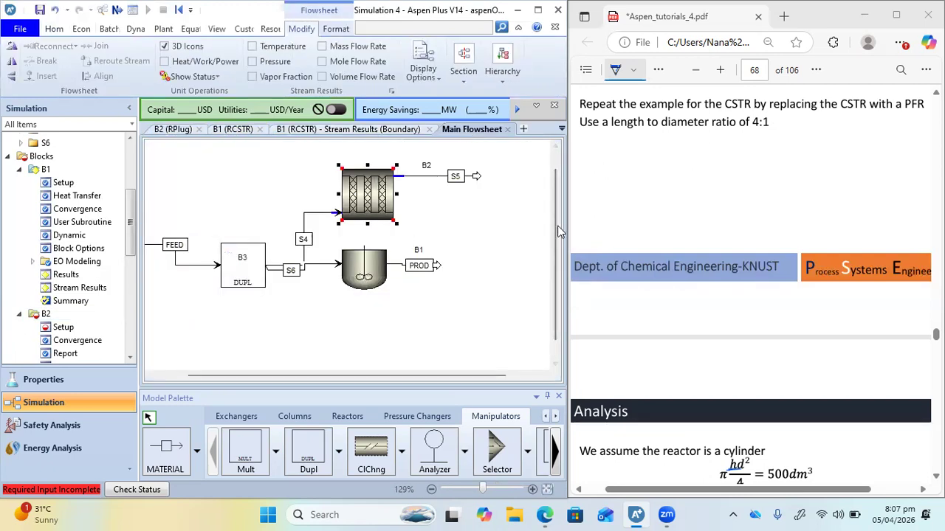
scroll(558, 189, "up", 1)
left_click(150, 455)
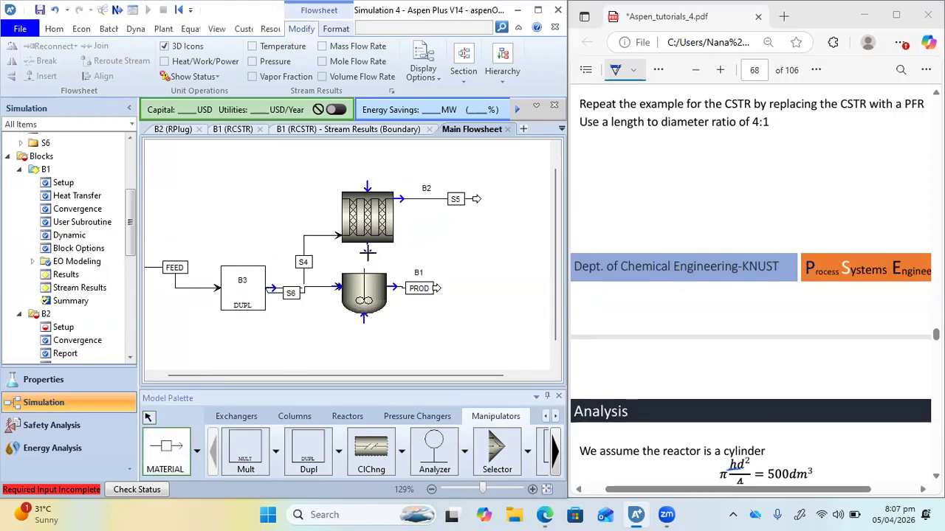
left_click(366, 183)
left_click(402, 158)
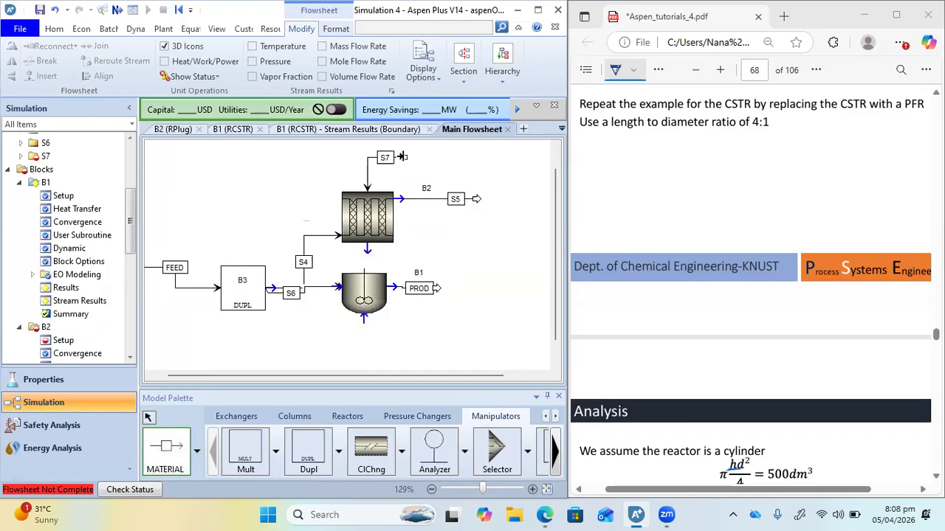
left_click(367, 248)
left_click(429, 261)
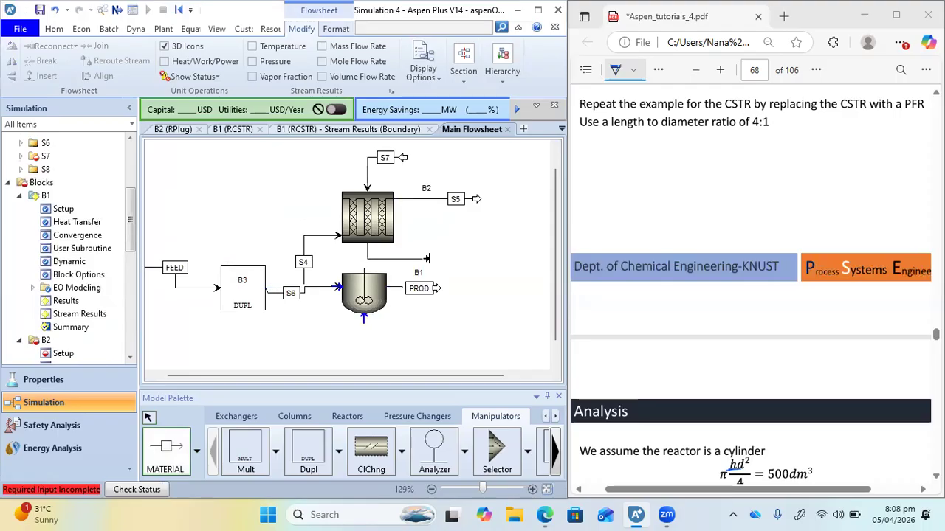
key("Escape")
Try the constant thermal fluid temperature type for B2 without overriding the consistency check, and select Reactor with counter-current thermal fluid instead
double_click(369, 235)
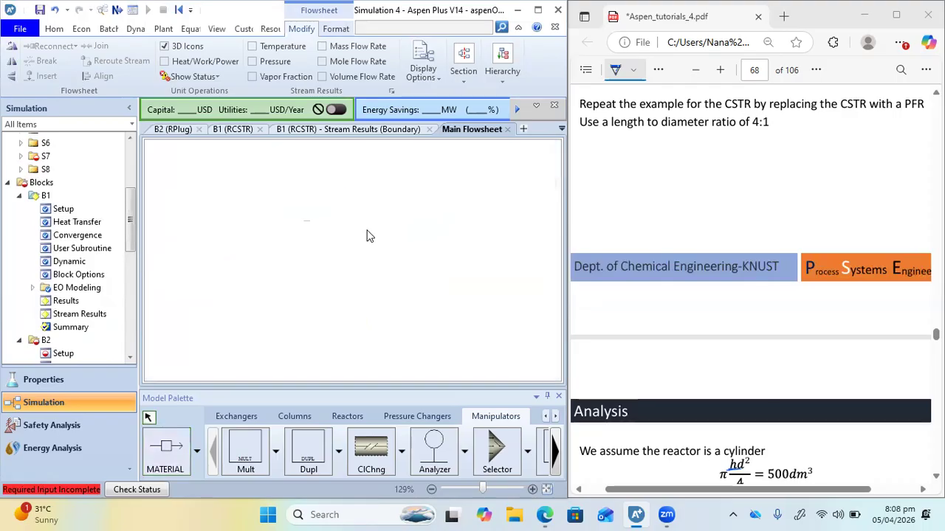
left_click(454, 174)
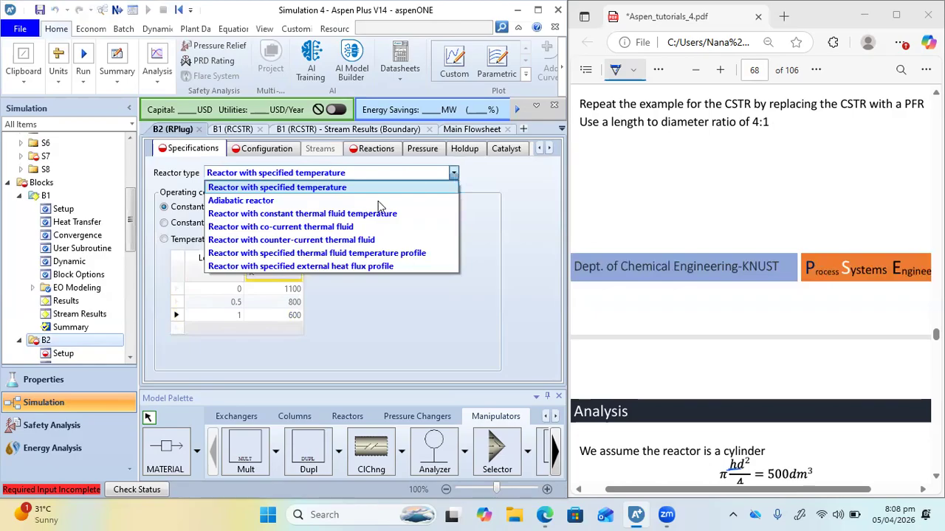
left_click(283, 214)
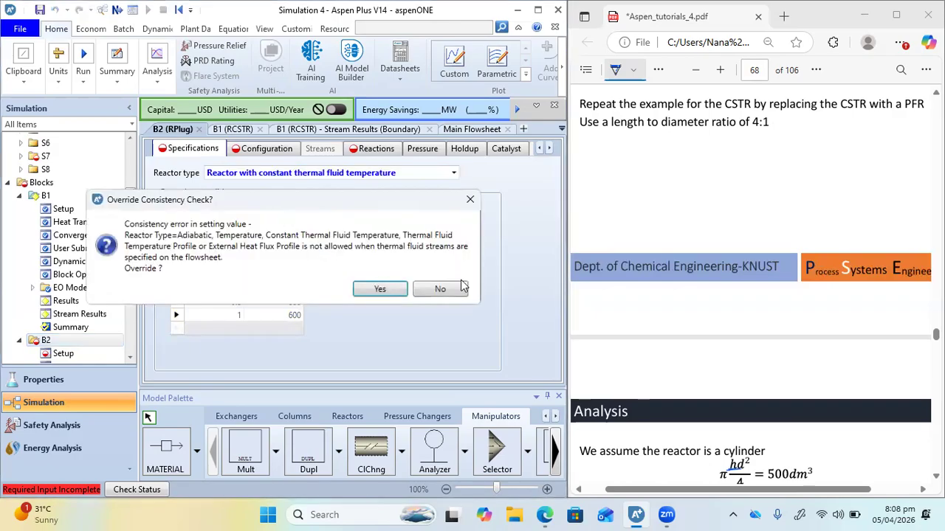
left_click(439, 289)
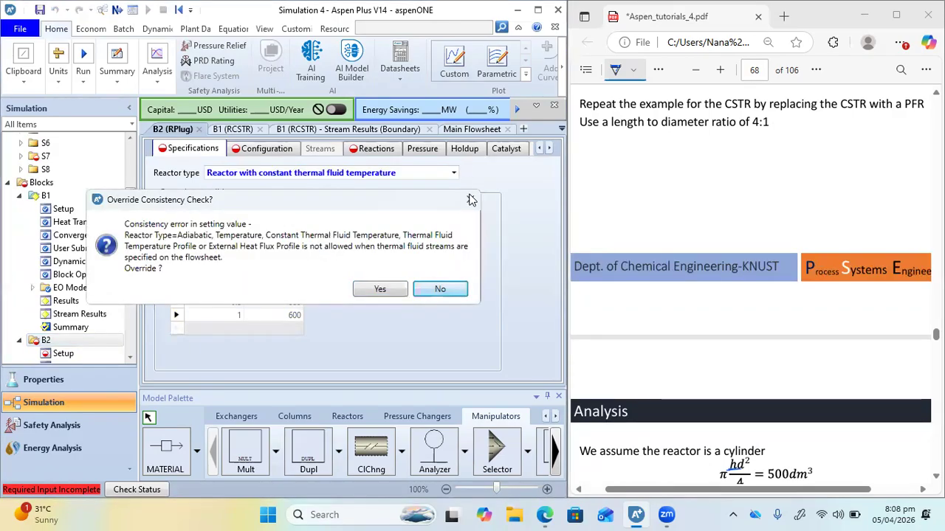
left_click(453, 173)
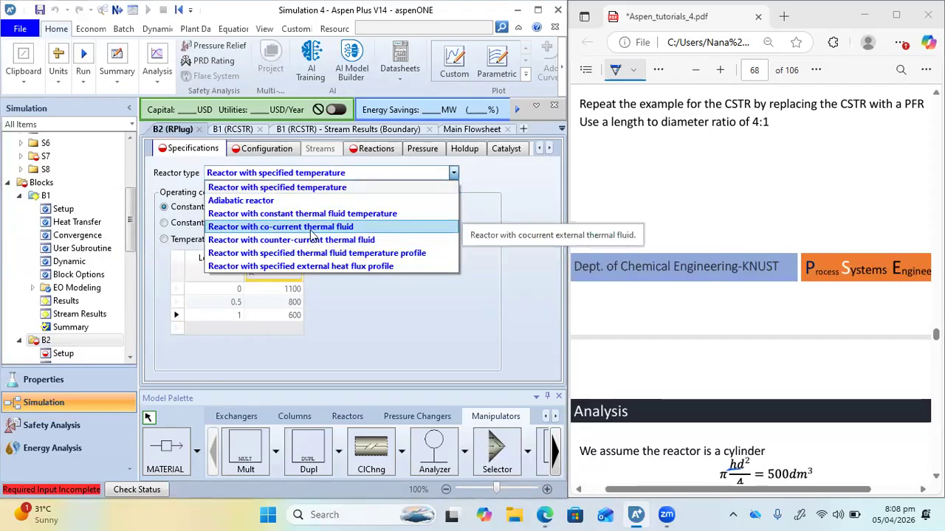
left_click(286, 243)
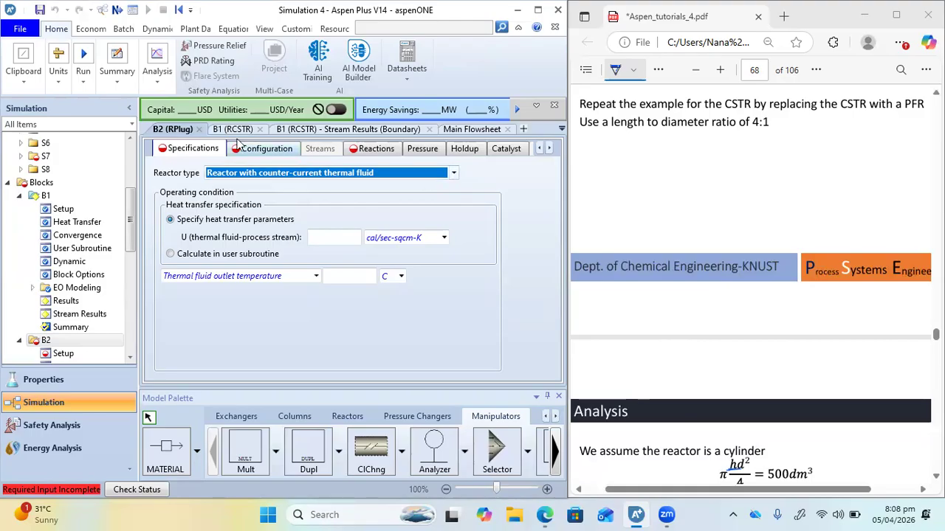
Delete the thermal fluid inlet and outlet streams S7 and S8 from reactor B2 on the main flowsheet
left_click(453, 131)
left_click(369, 183)
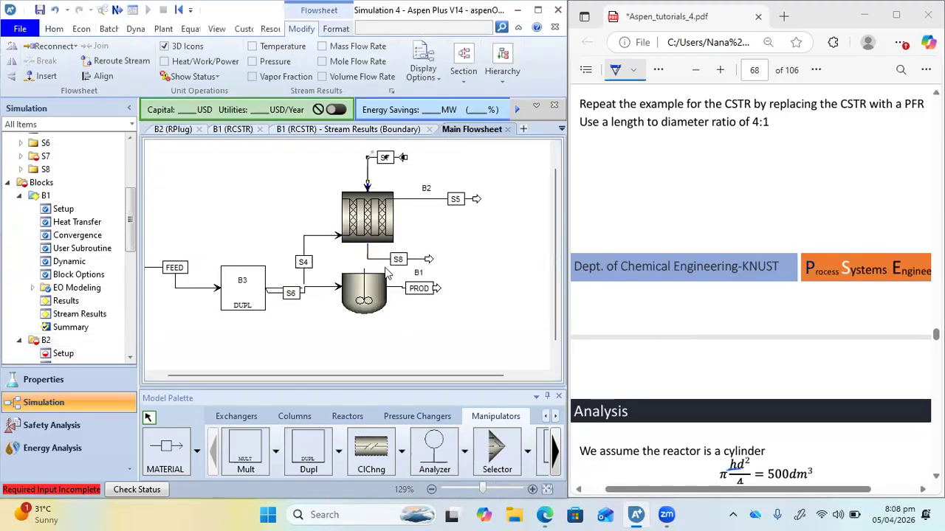
key("Delete")
key("Return")
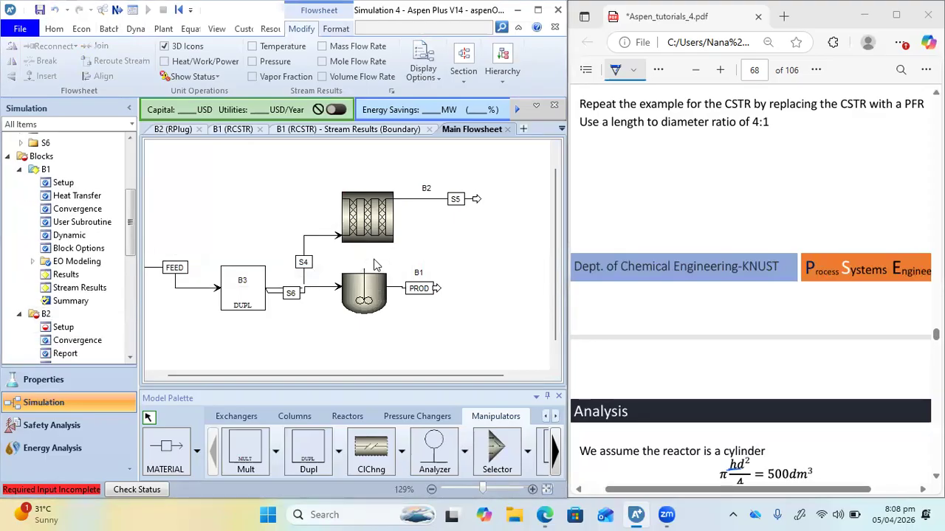
Change B2's reactor type to Reactor with constant thermal fluid temperature and review the remaining type options
left_click(172, 129)
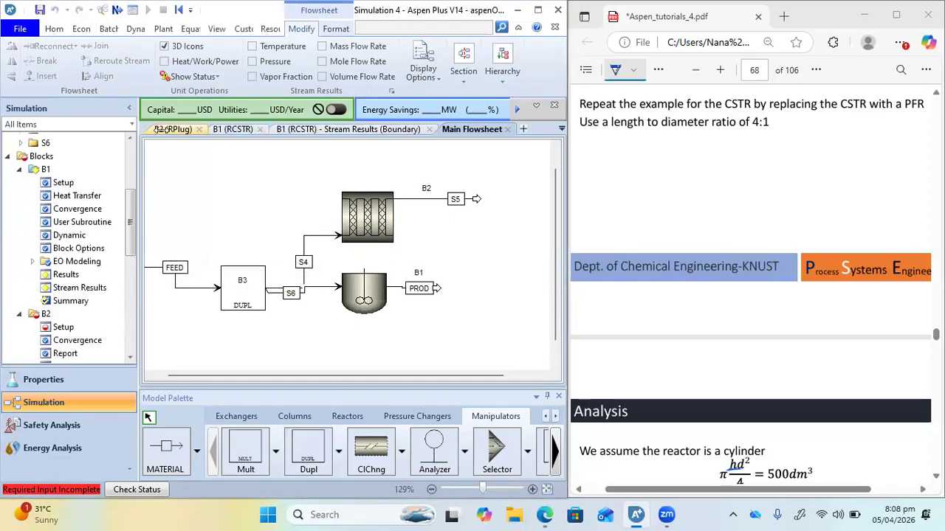
left_click(453, 172)
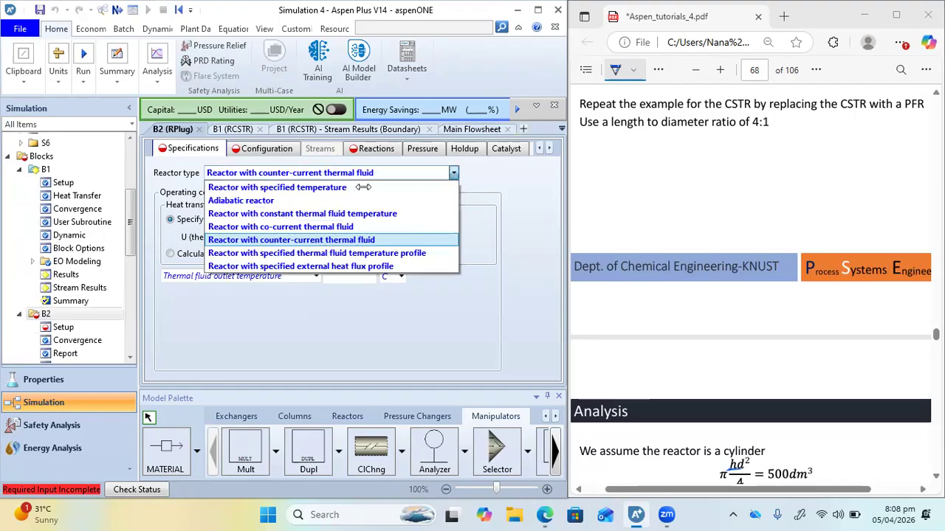
left_click(235, 210)
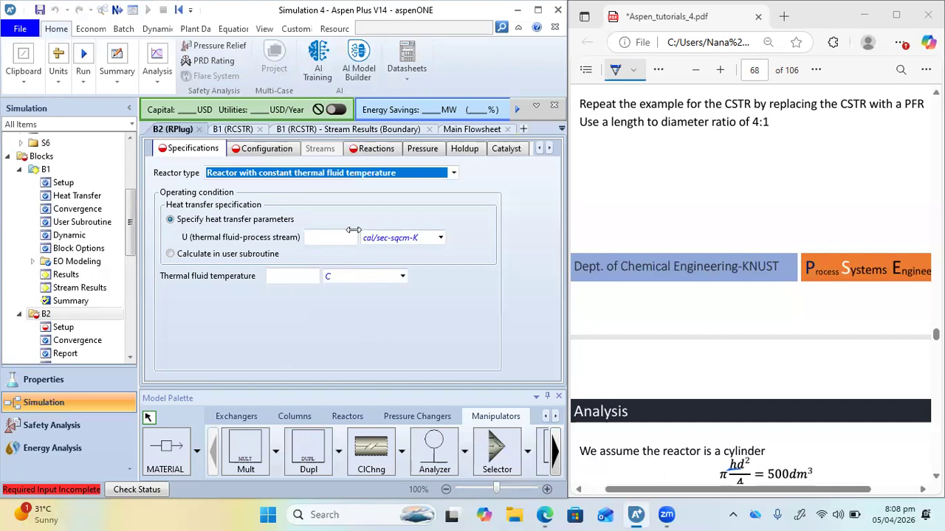
left_click(452, 173)
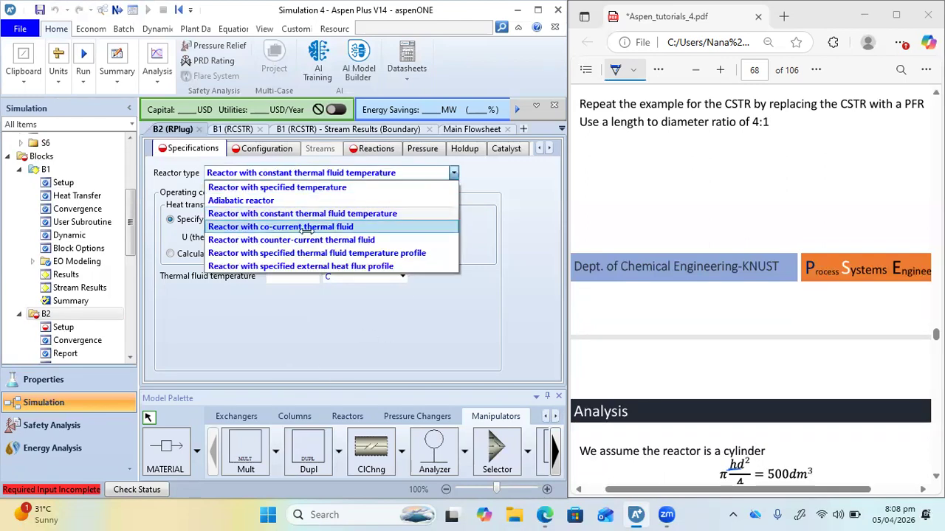
left_click(325, 351)
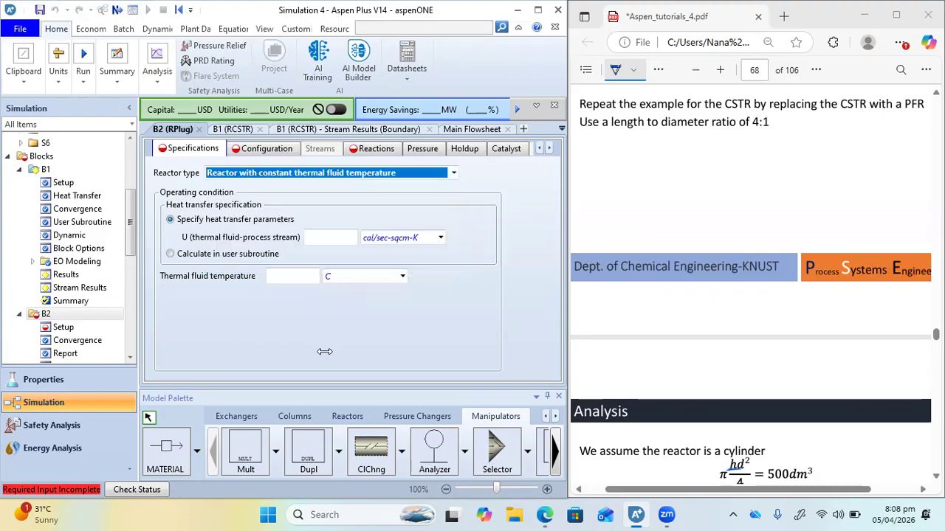
Set B2's reactor type to Adiabatic reactor and open its configuration settings
left_click(453, 173)
left_click(240, 201)
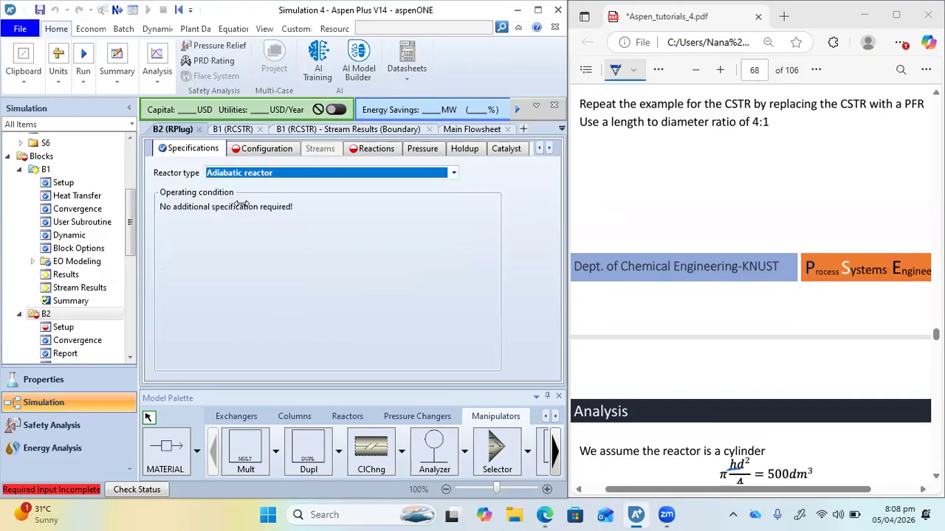
left_click(248, 150)
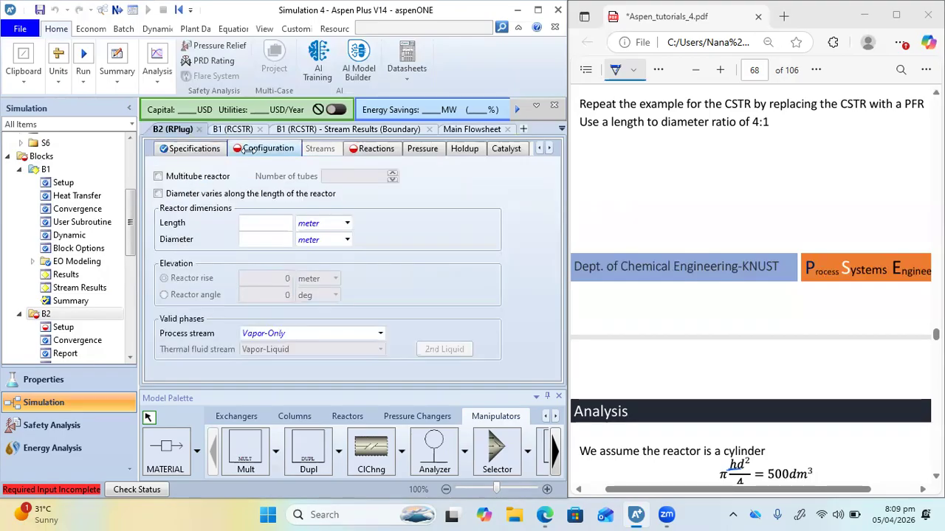
Turn the multitube reactor option on and off again, and do the same for the diameter varying along the length
left_click(157, 175)
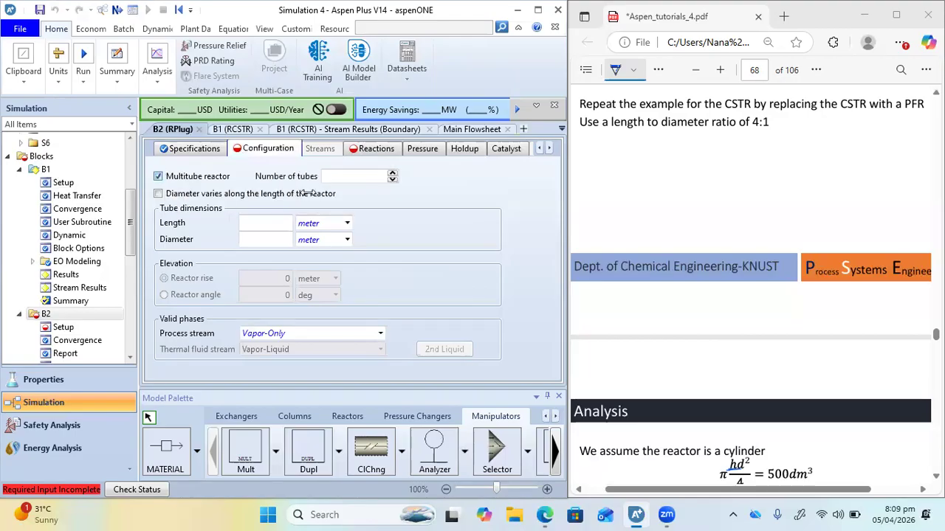
left_click(157, 176)
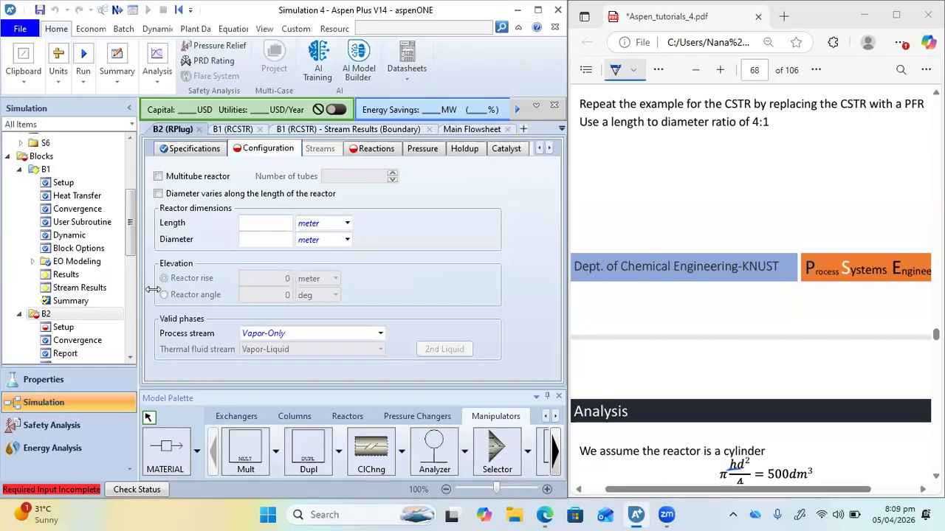
left_click(157, 194)
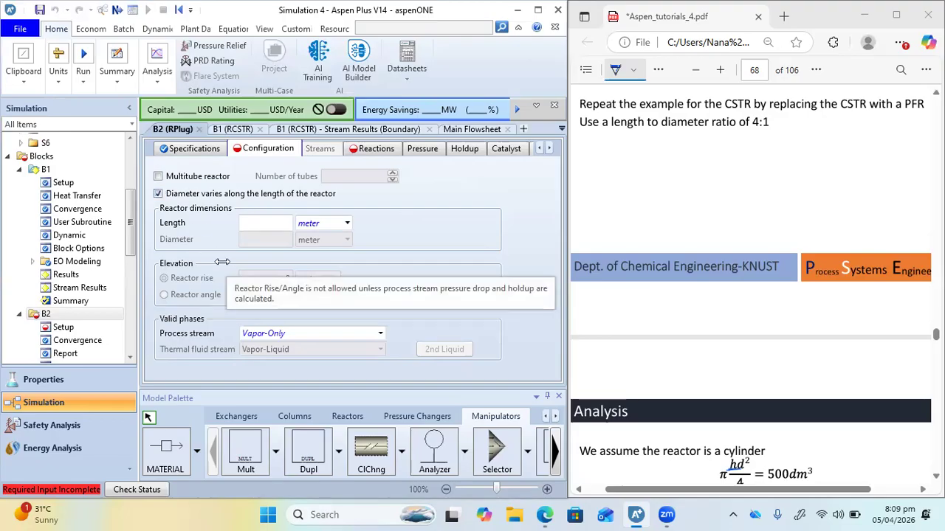
left_click(157, 193)
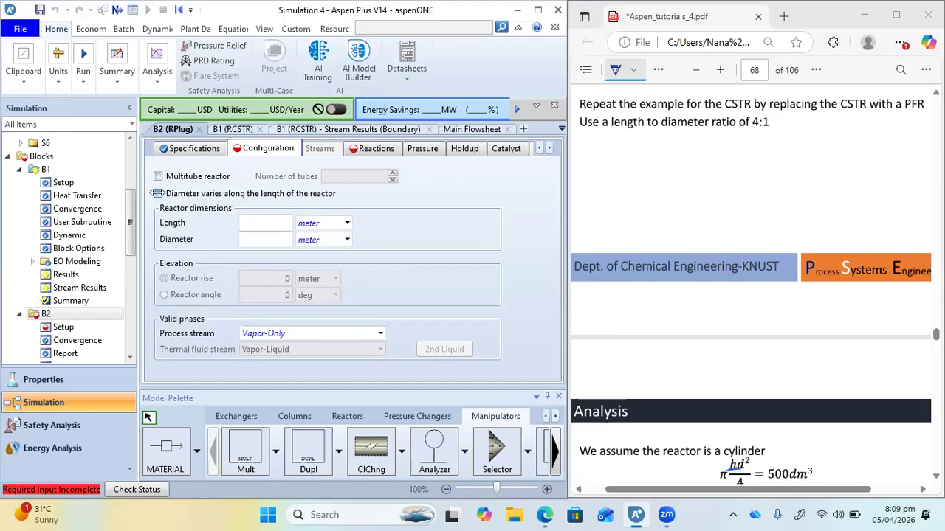
Set reactor B2's length to 2.158 m and its diameter to 0.542 m, as calculated in the PDF analysis
scroll(730, 214, "down", 3)
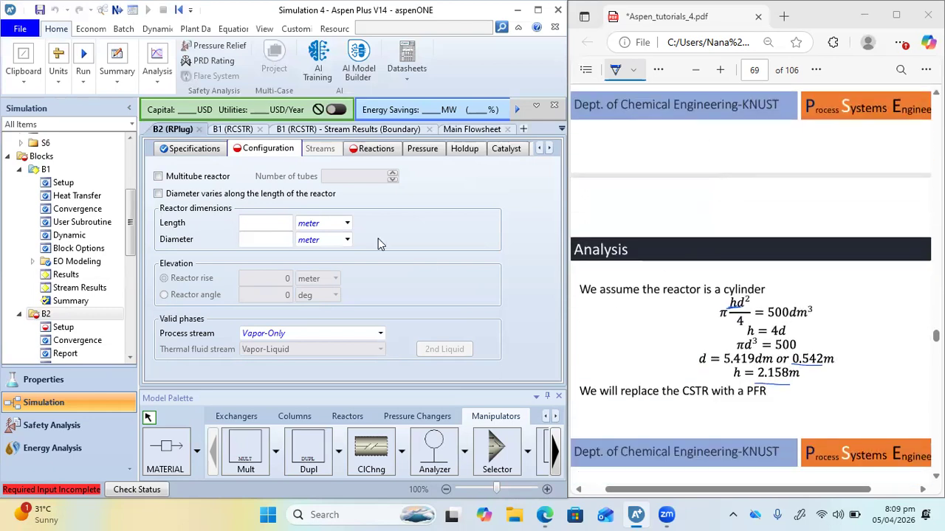
left_click(265, 226)
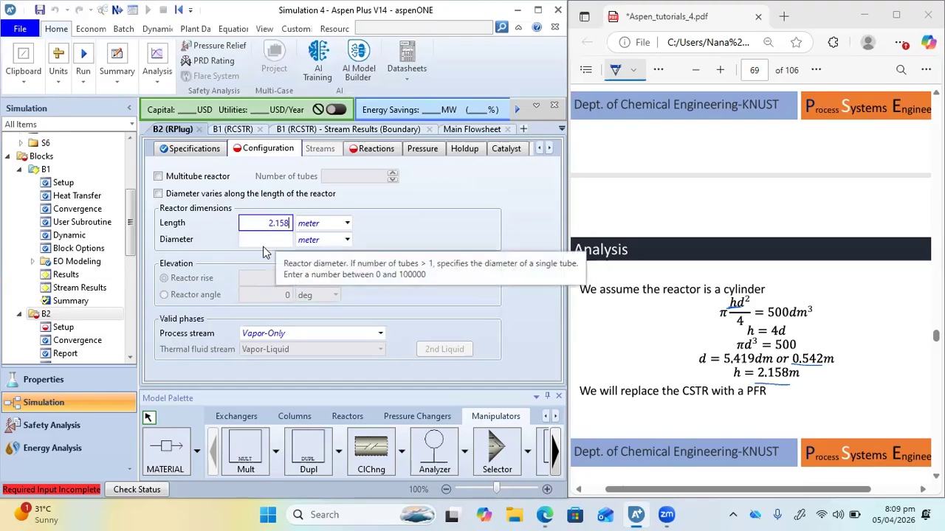
key("Tab")
type("0.")
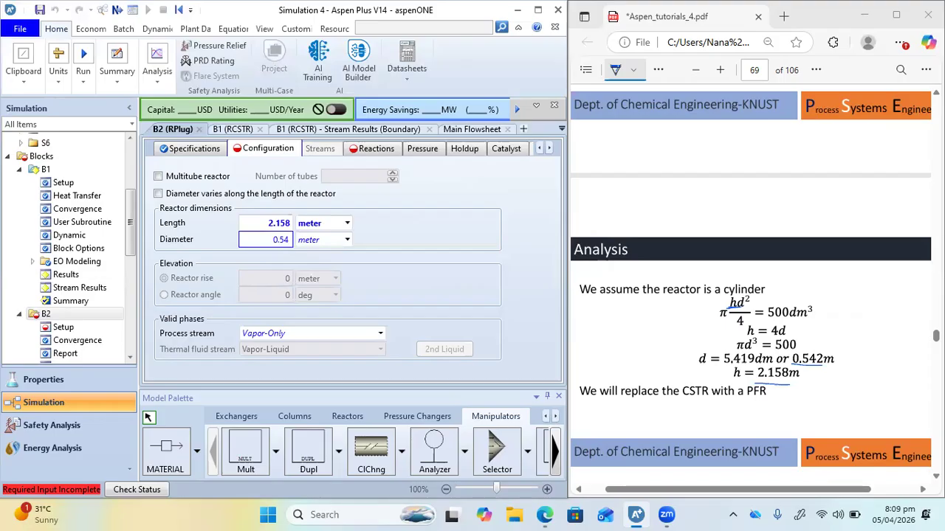
type("542")
left_click(367, 333)
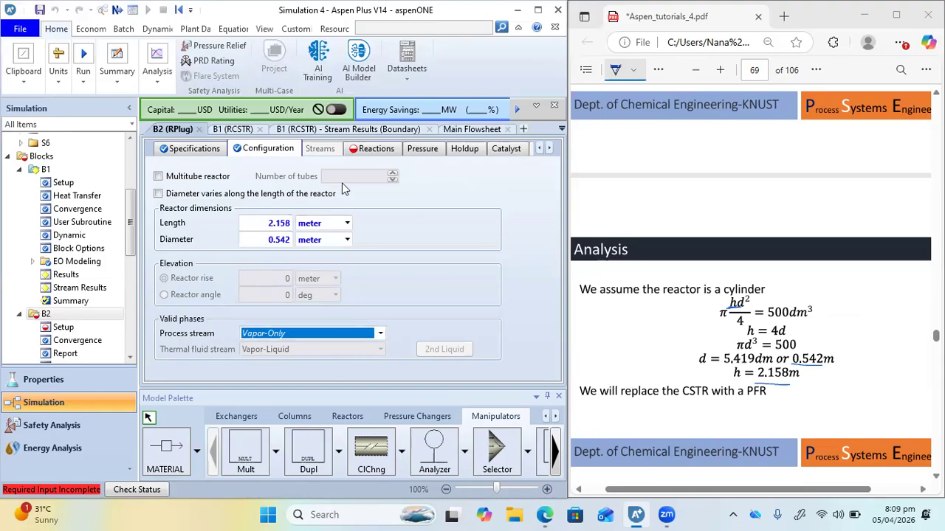
Add reaction set R-1 to B2's selected reaction sets and run the simulation
left_click(362, 151)
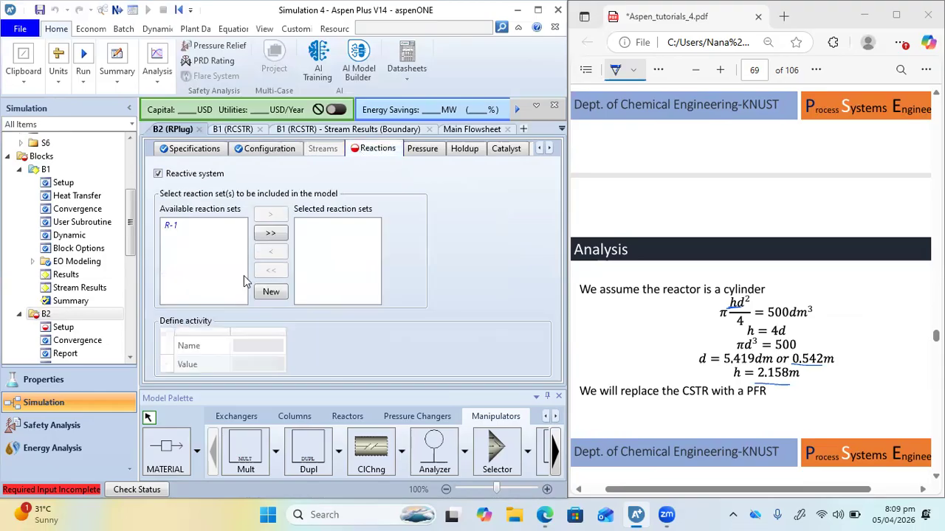
double_click(178, 226)
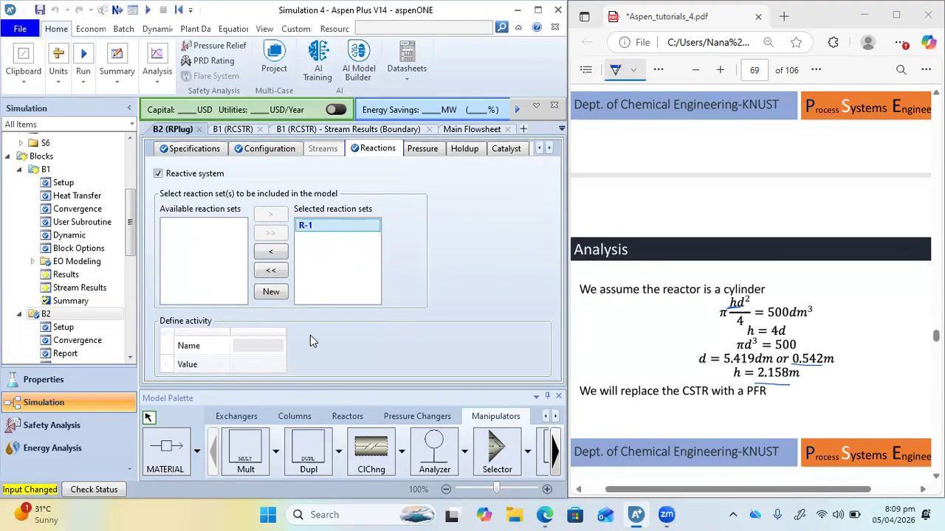
scroll(921, 262, "down", 7)
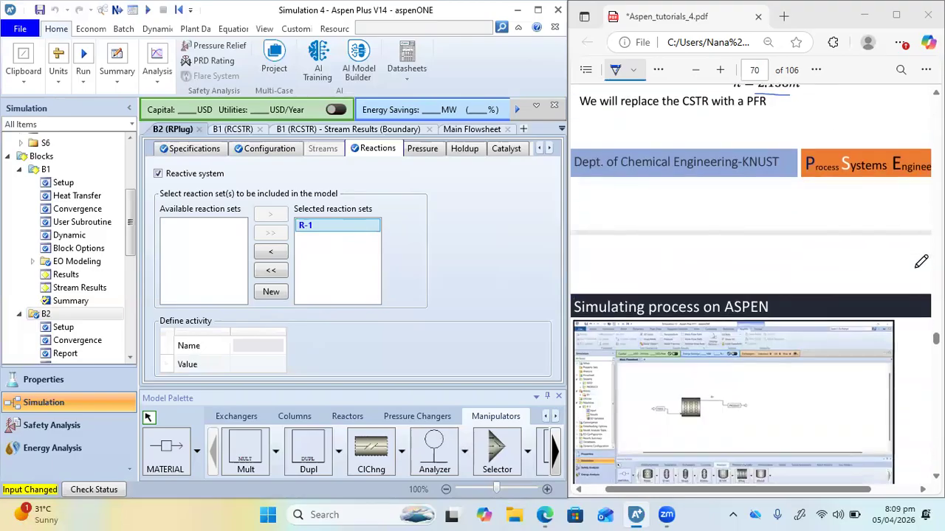
left_click(144, 10)
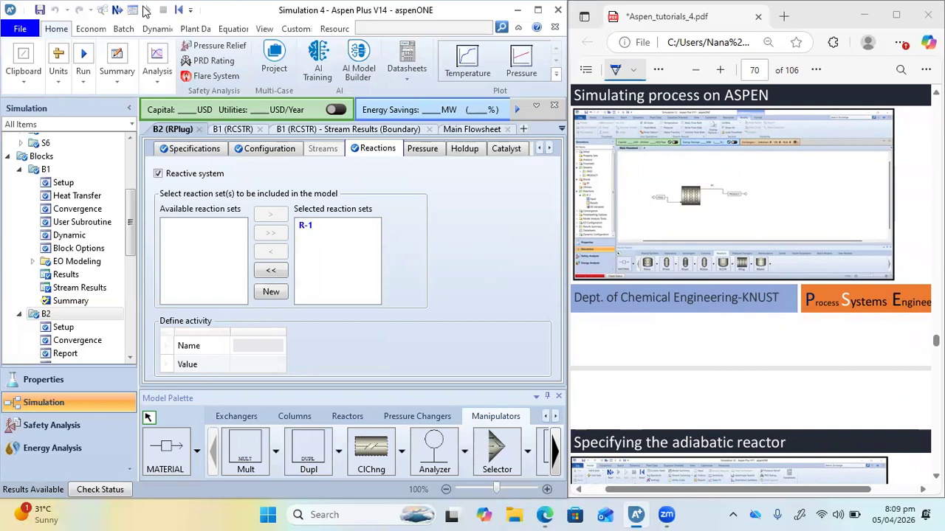
Open B2's results summary from the main flowsheet and display the minimum and maximum reactor temperatures in K
left_click(460, 130)
right_click(374, 220)
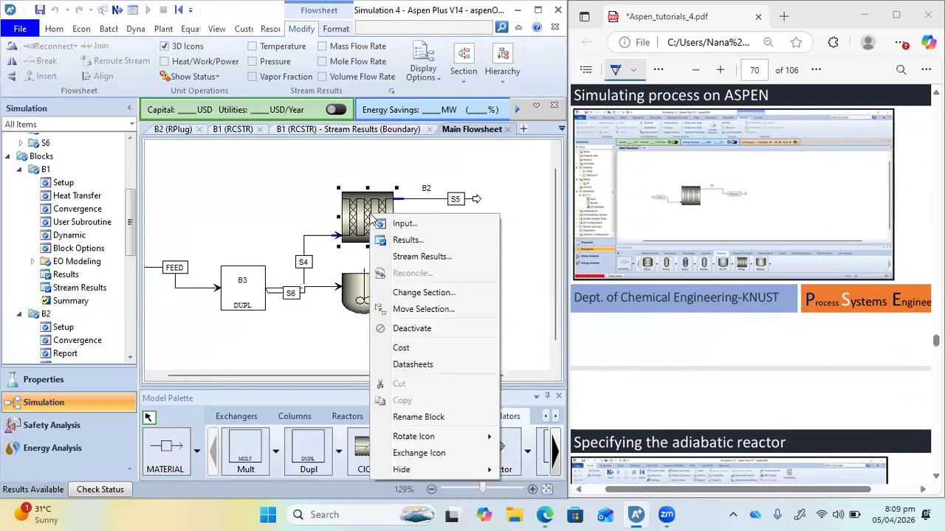
left_click(404, 240)
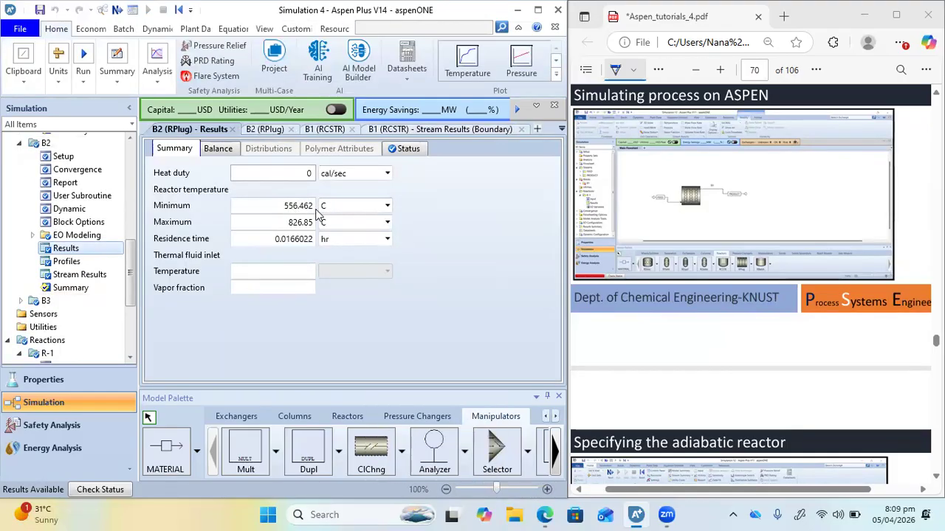
left_click(387, 207)
left_click(355, 246)
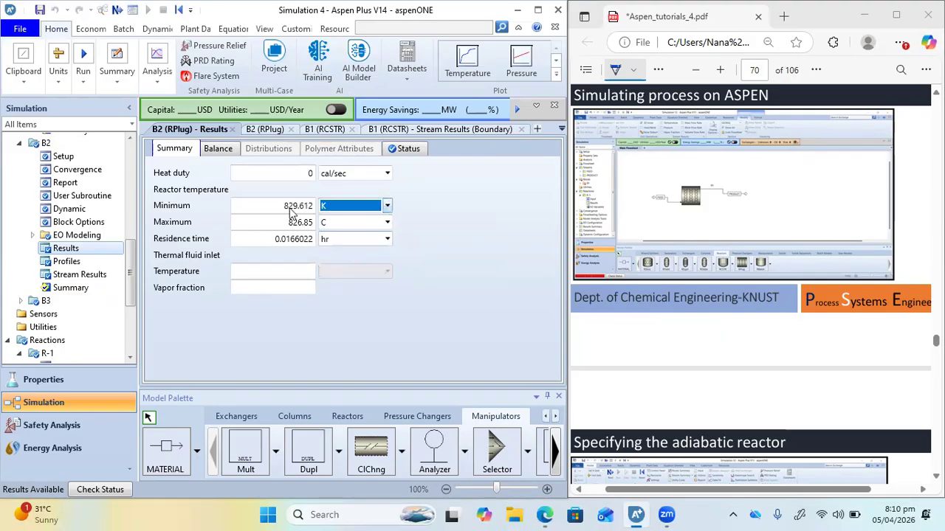
left_click(387, 223)
left_click(347, 265)
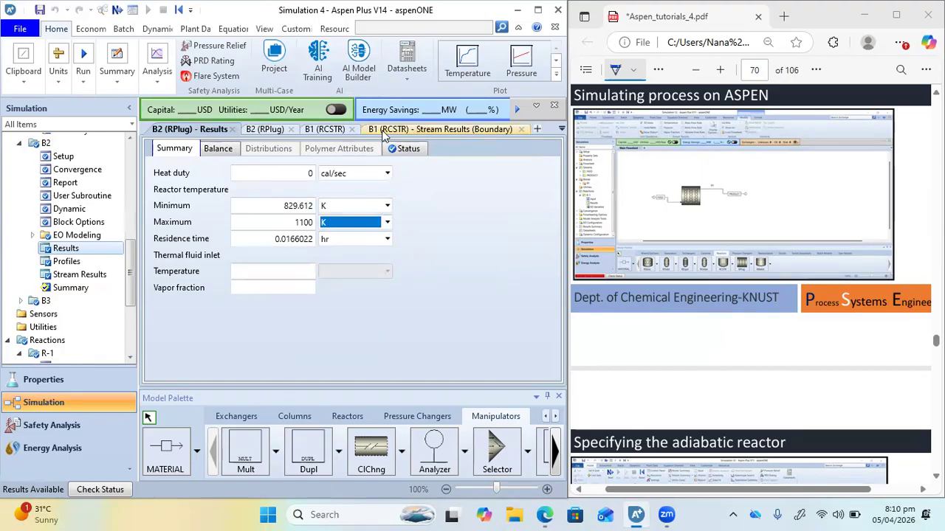
Open B2's stream results from the main flowsheet and examine the component mole flows of streams S4 and S5
left_click(562, 130)
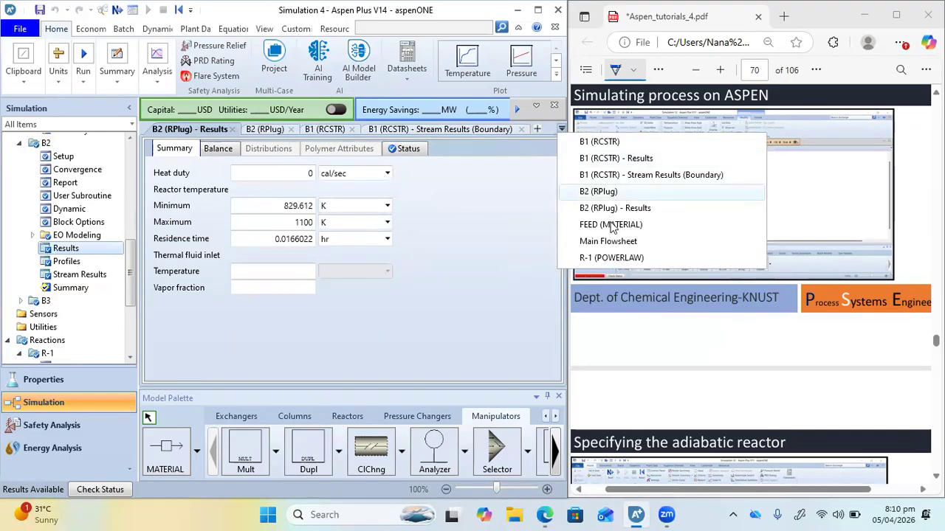
left_click(604, 243)
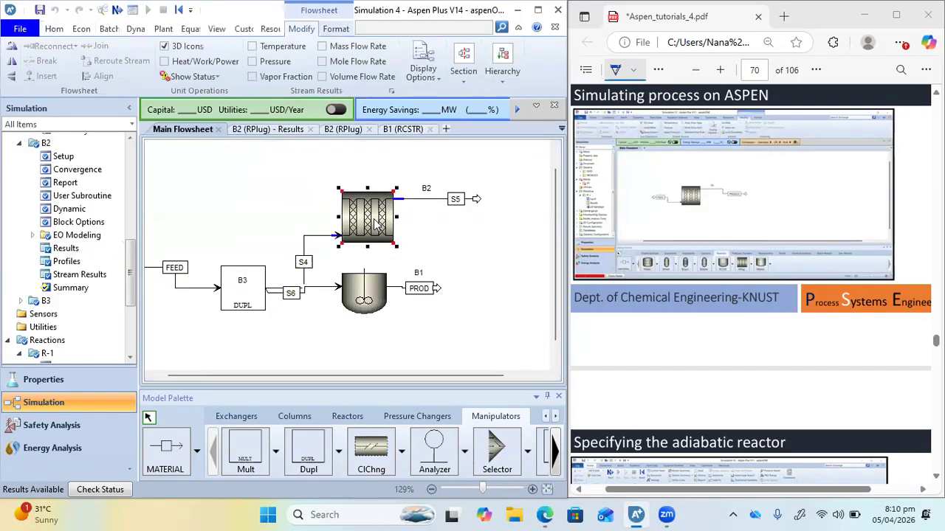
right_click(377, 225)
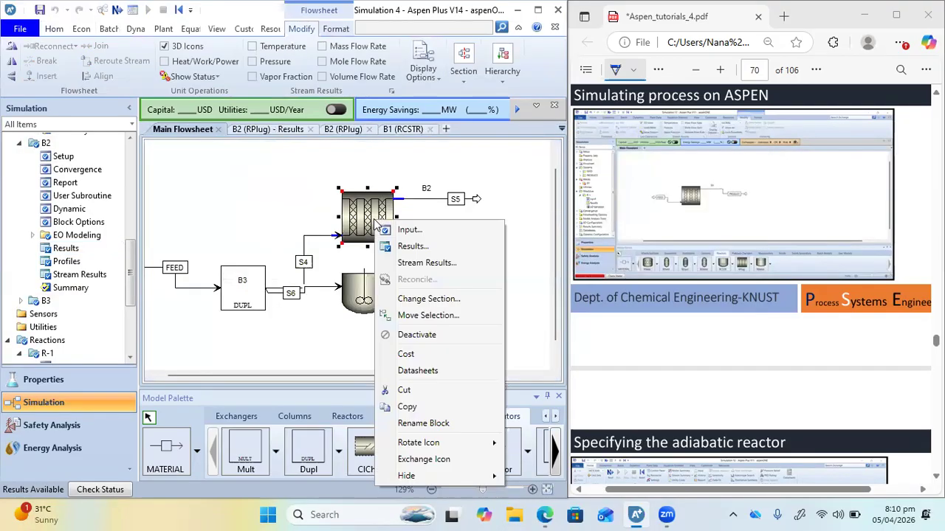
left_click(414, 266)
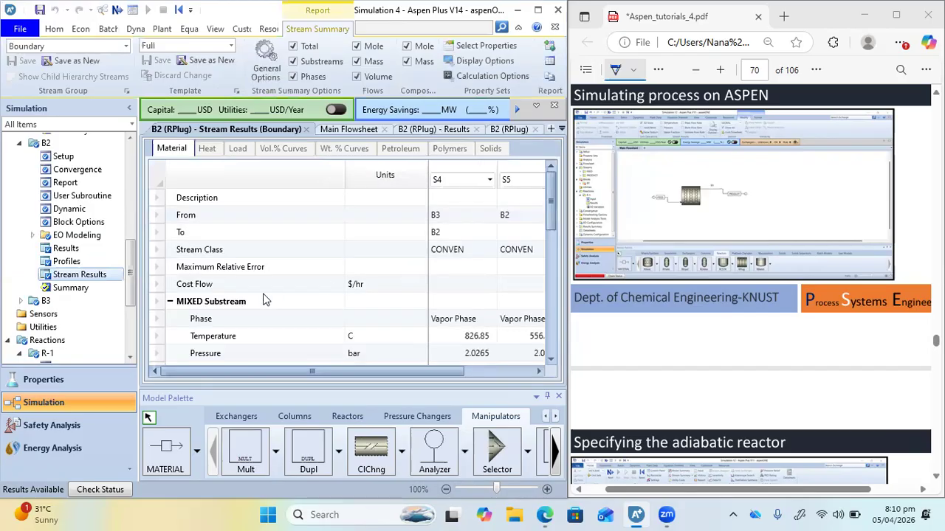
mouse_move(242, 370)
left_mouse_down()
mouse_move(288, 380)
mouse_move(293, 394)
mouse_move(249, 399)
mouse_move(243, 384)
left_mouse_up()
left_click_drag(346, 177, 288, 177)
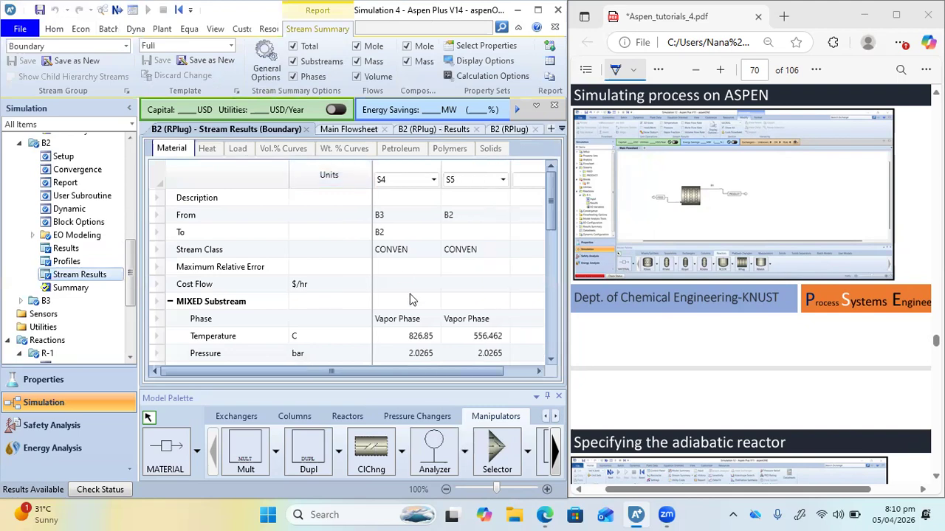
scroll(411, 299, "down", 5)
left_click(184, 318)
scroll(481, 340, "down", 2)
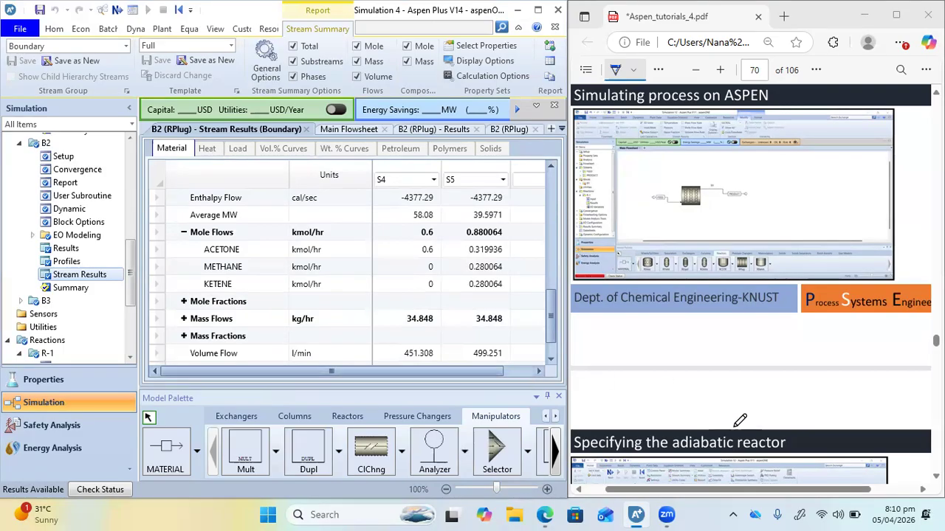
Look through the tutorial PDF's PFR setup, result, temperature and concentration profile pages, and the n-butane isomerization example
scroll(739, 421, "down", 5)
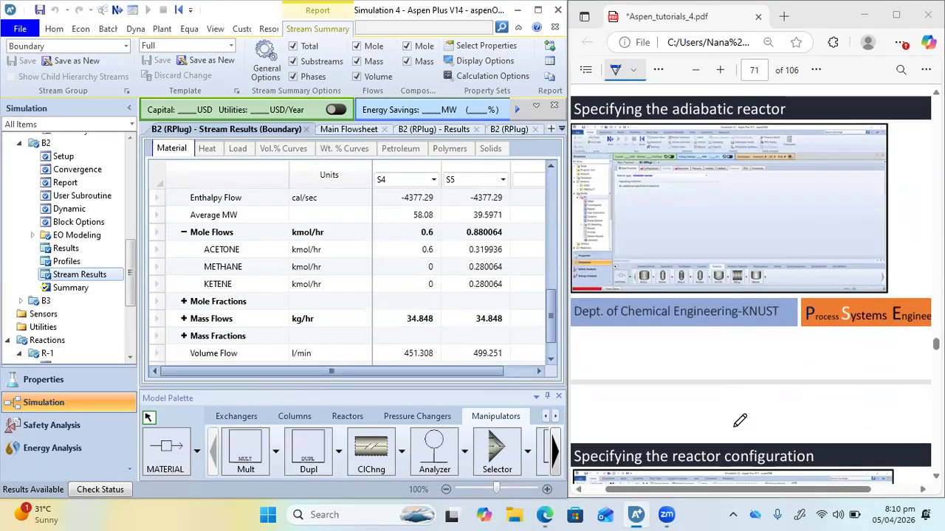
scroll(738, 420, "down", 12)
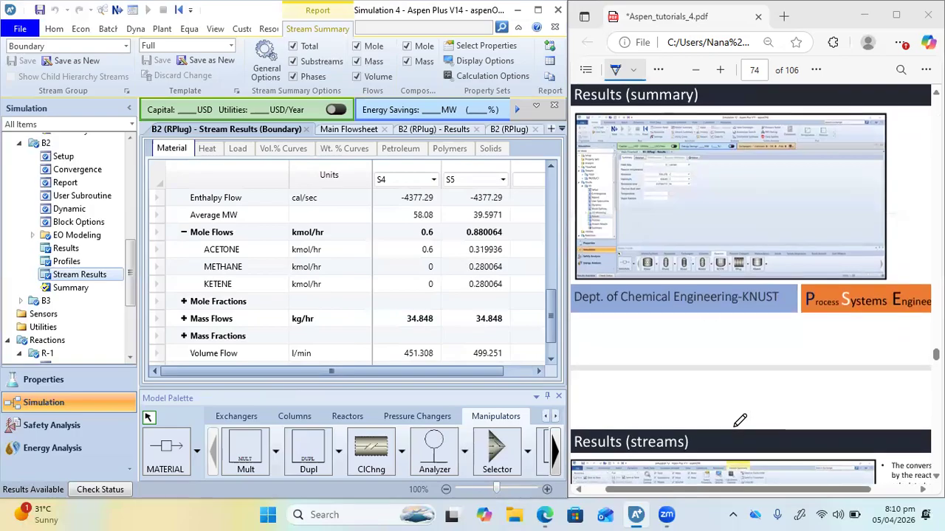
scroll(739, 420, "down", 2)
scroll(739, 420, "up", 3)
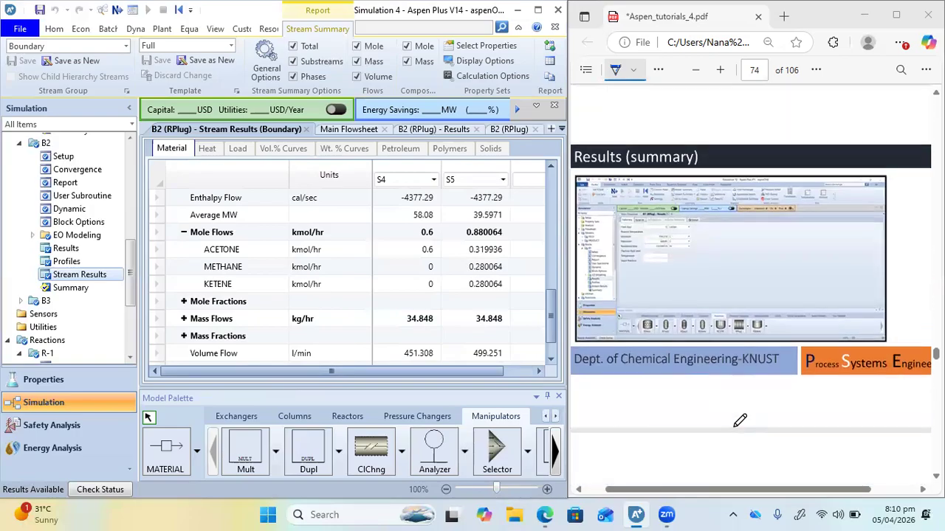
scroll(739, 421, "down", 12)
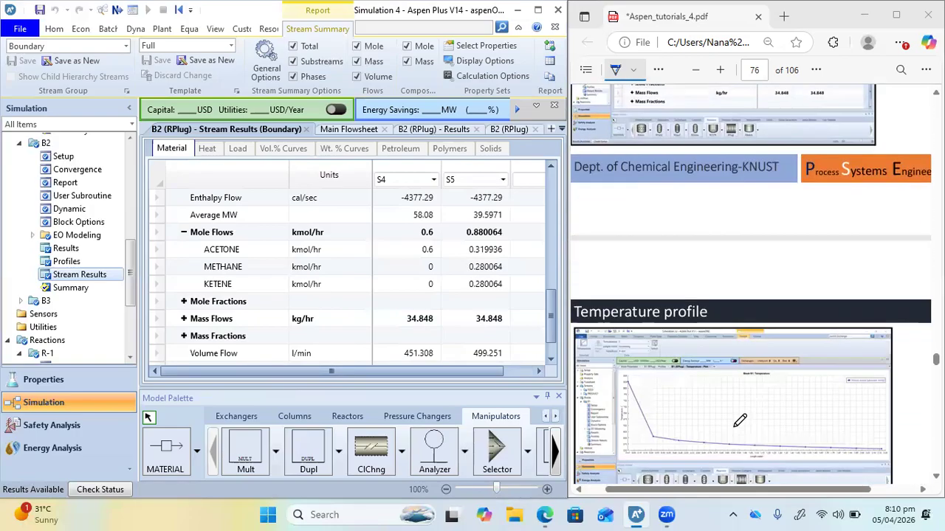
scroll(738, 421, "down", 6)
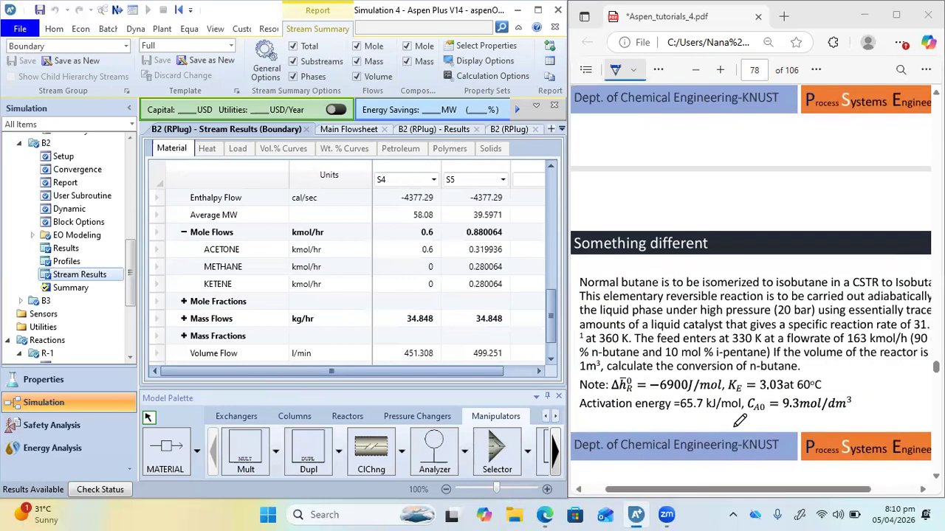
scroll(738, 421, "right", 1)
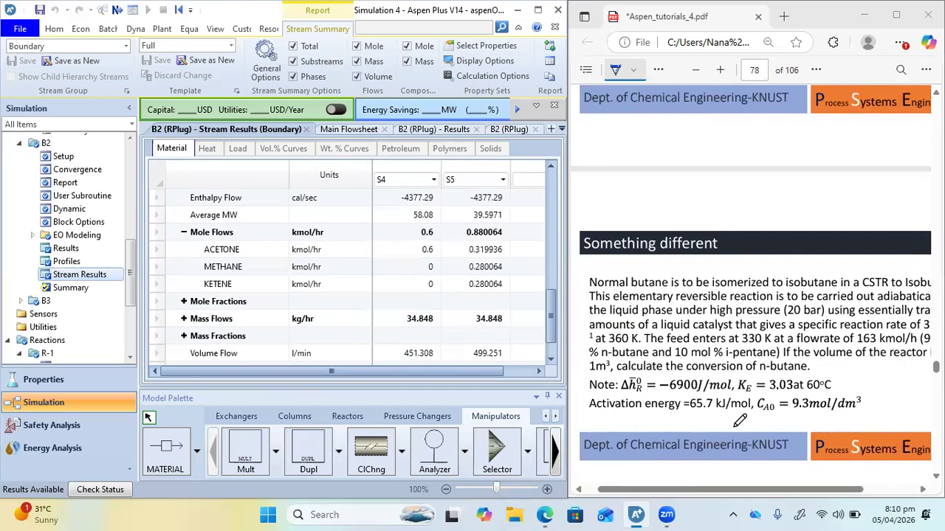
scroll(739, 421, "down", 3)
scroll(740, 421, "up", 1)
scroll(739, 421, "down", 1)
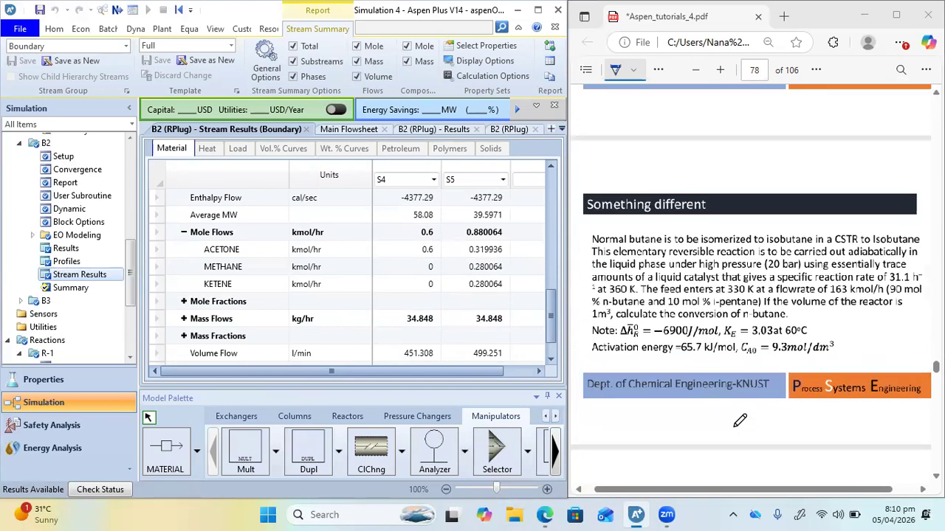
scroll(739, 420, "up", 1)
scroll(739, 420, "up", 5)
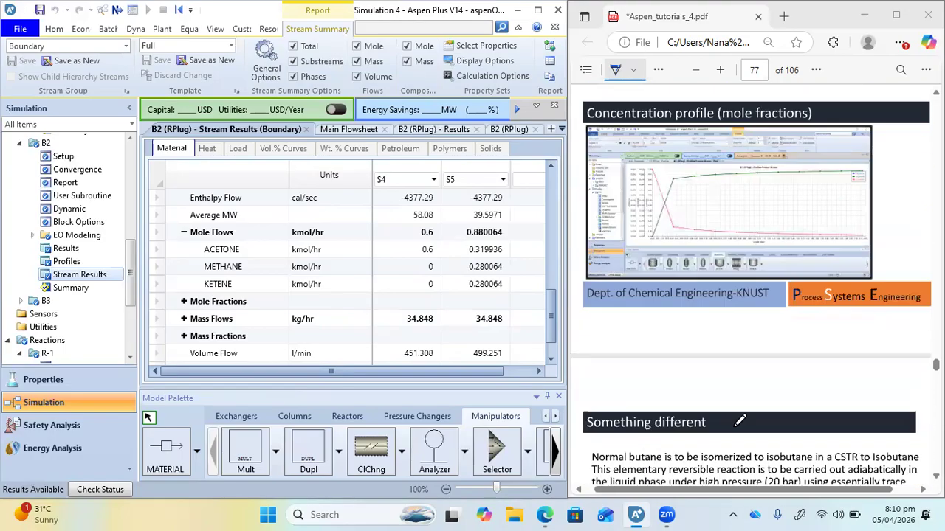
scroll(767, 268, "up", 8)
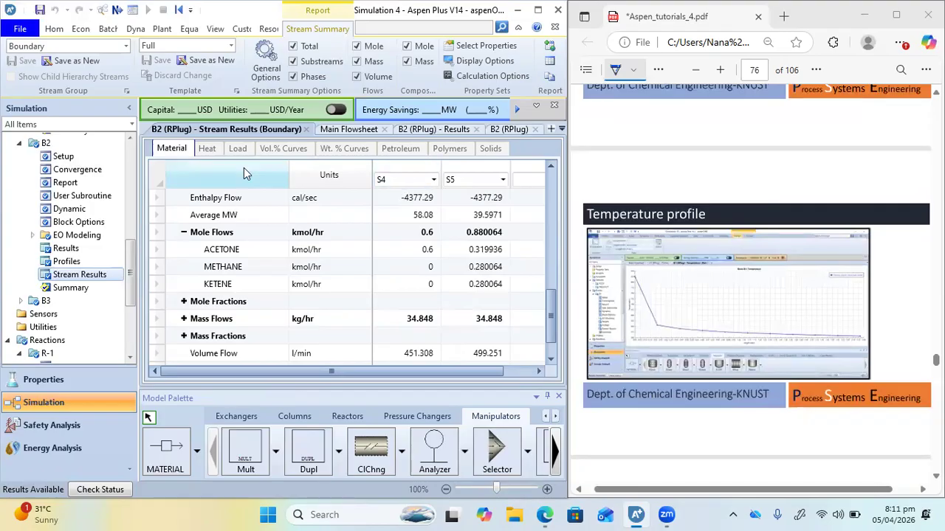
Maximize the simulation window and plot B2's process stream temperature against reactor length in meters
left_click(435, 132)
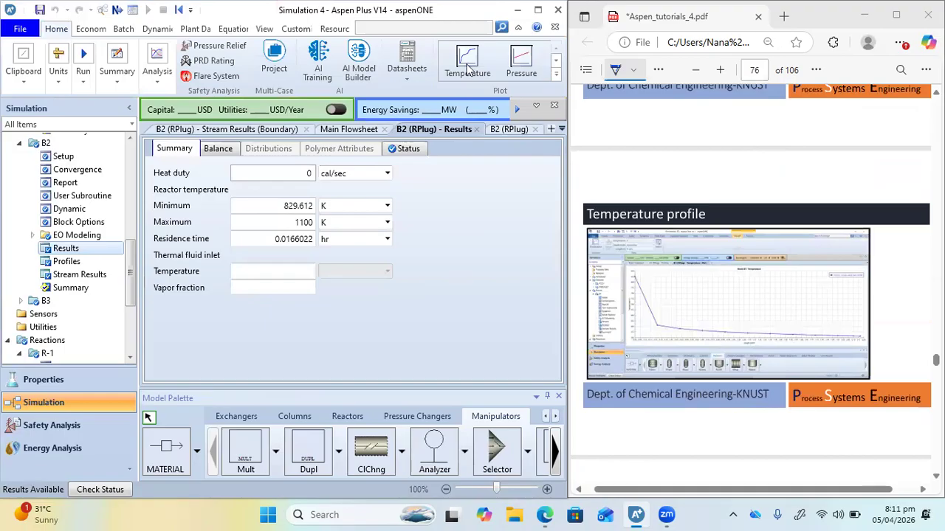
left_click(538, 12)
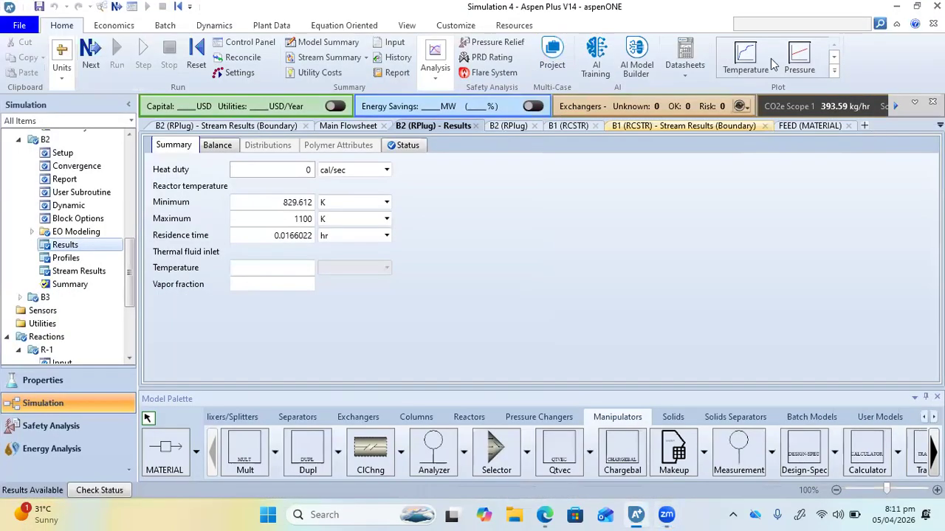
left_click(747, 56)
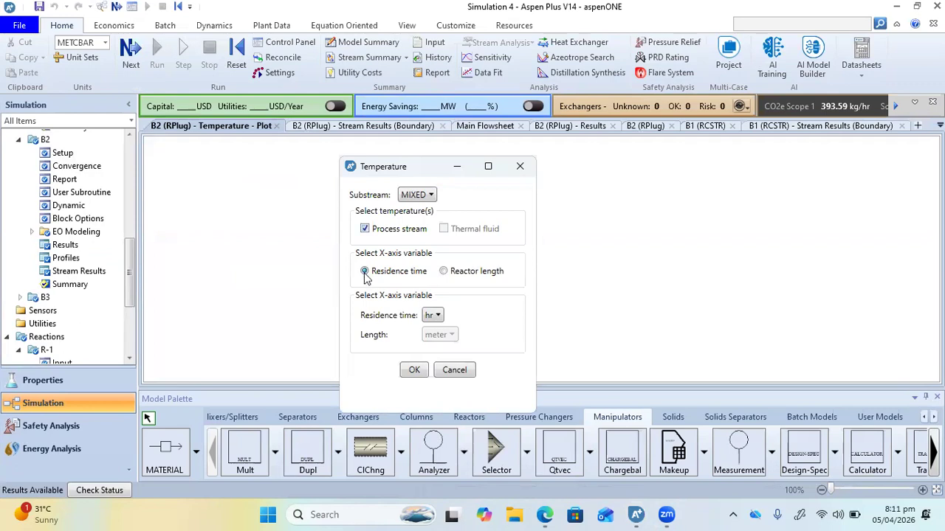
left_click(442, 272)
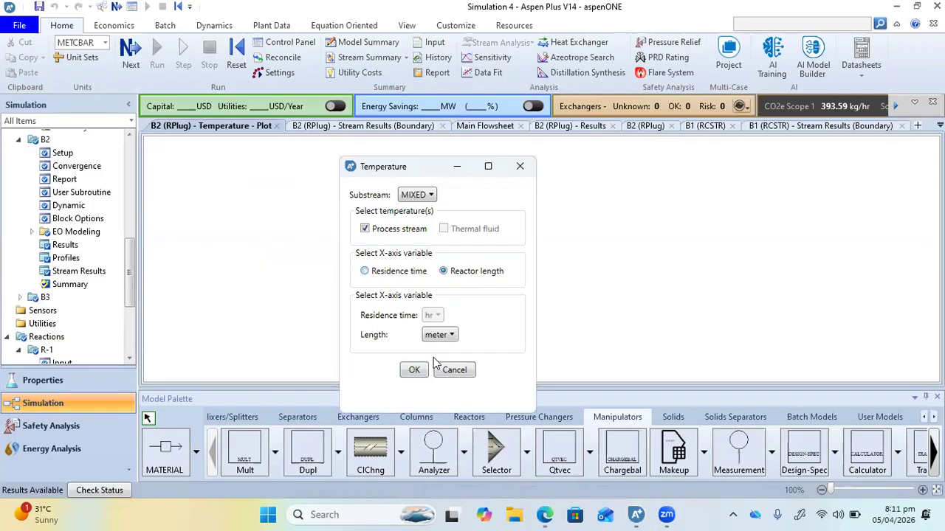
left_click(414, 371)
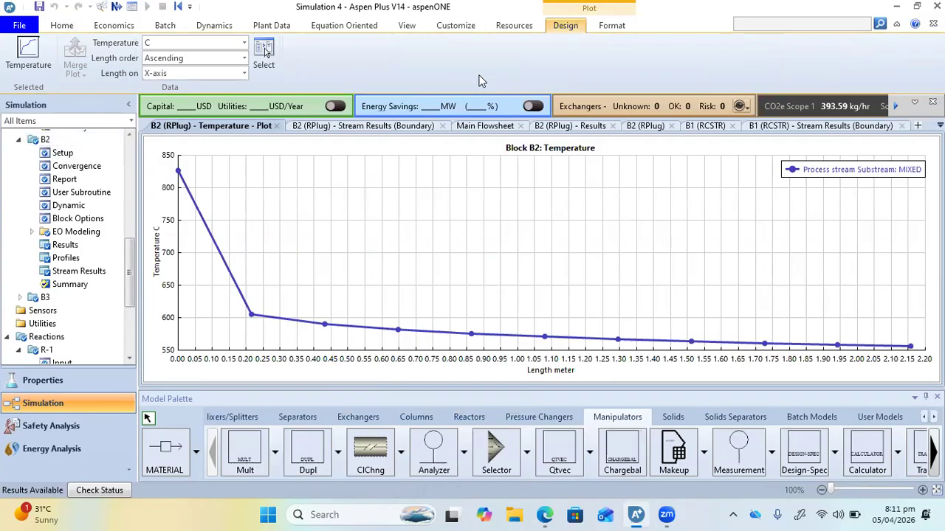
Plot B2's process stream pressure against residence time in hr from its results
left_click(553, 129)
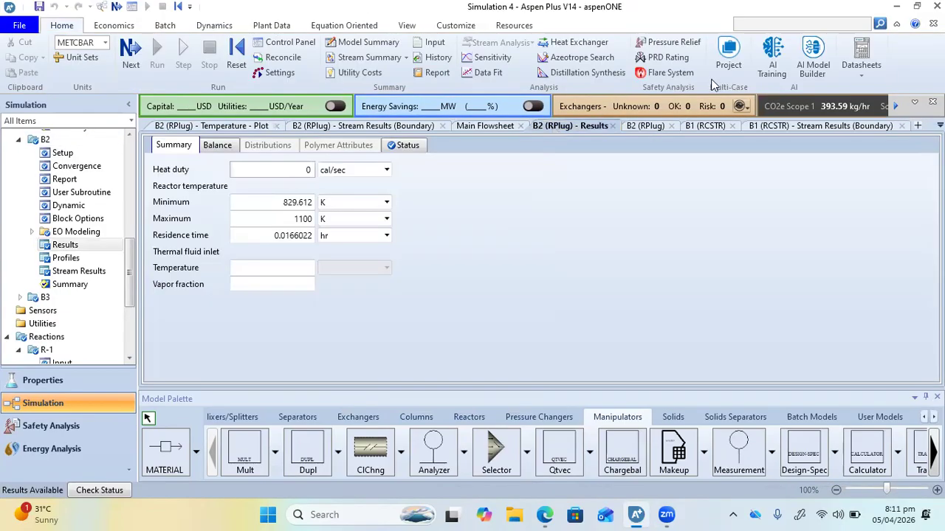
left_click(801, 59)
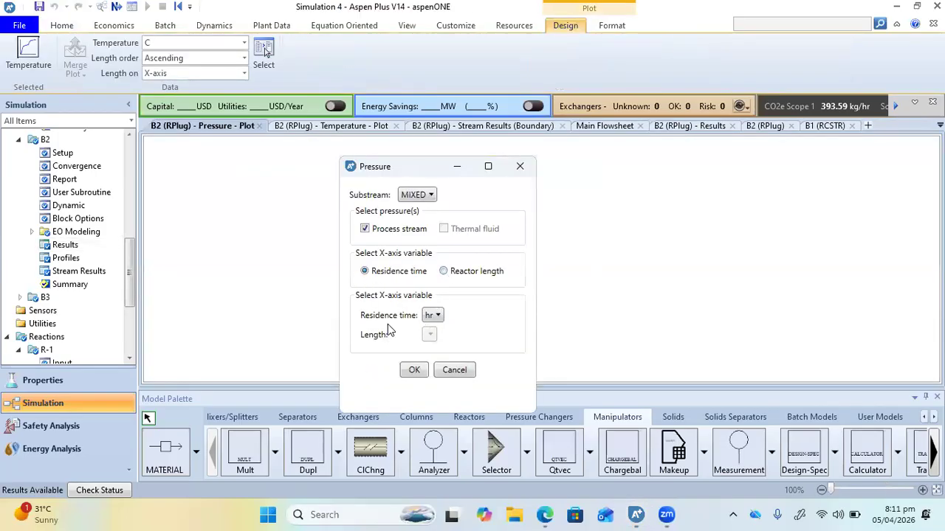
left_click(412, 373)
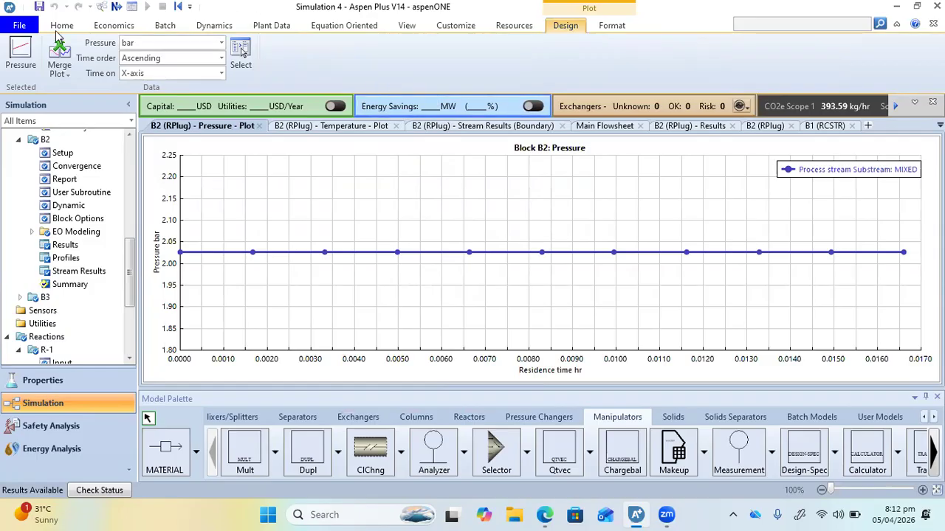
Check the plot types available for B2's results, and bring up the n-butane isomerization problem beside the simulation
left_click(692, 131)
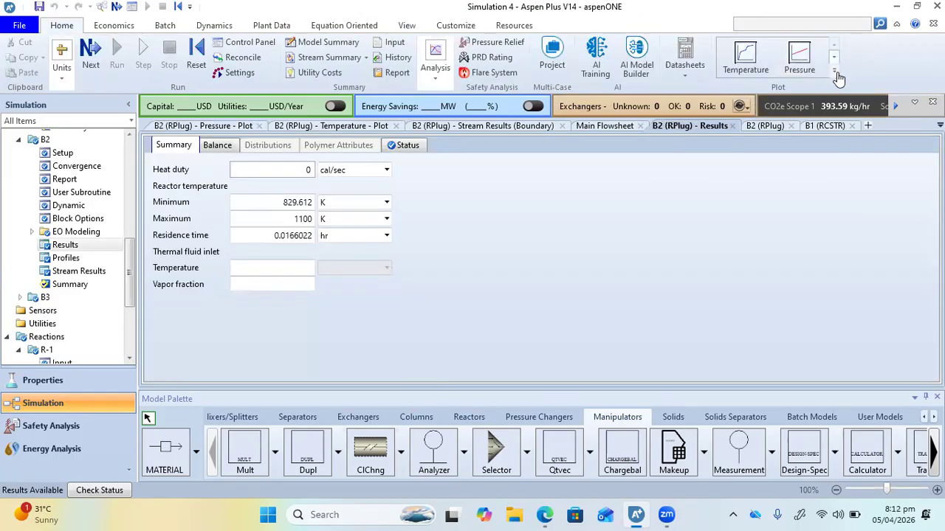
left_click(836, 72)
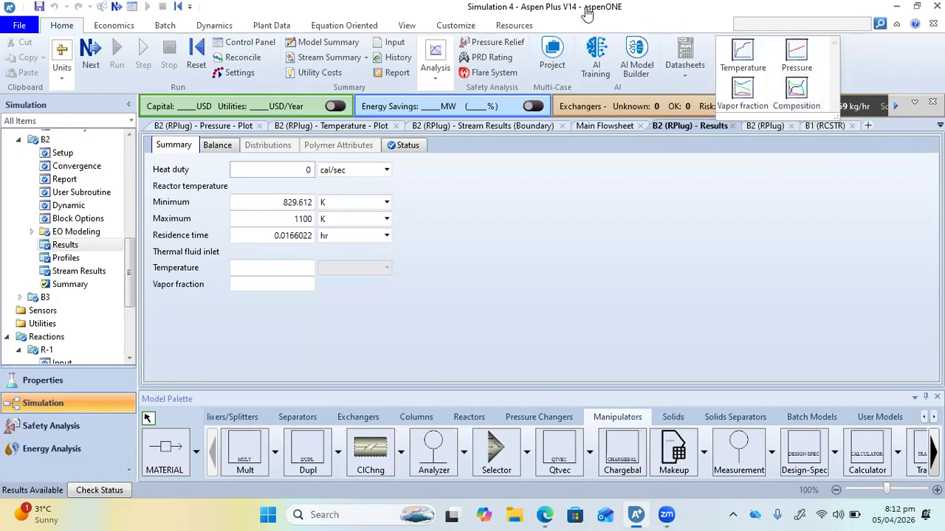
left_click(492, 72)
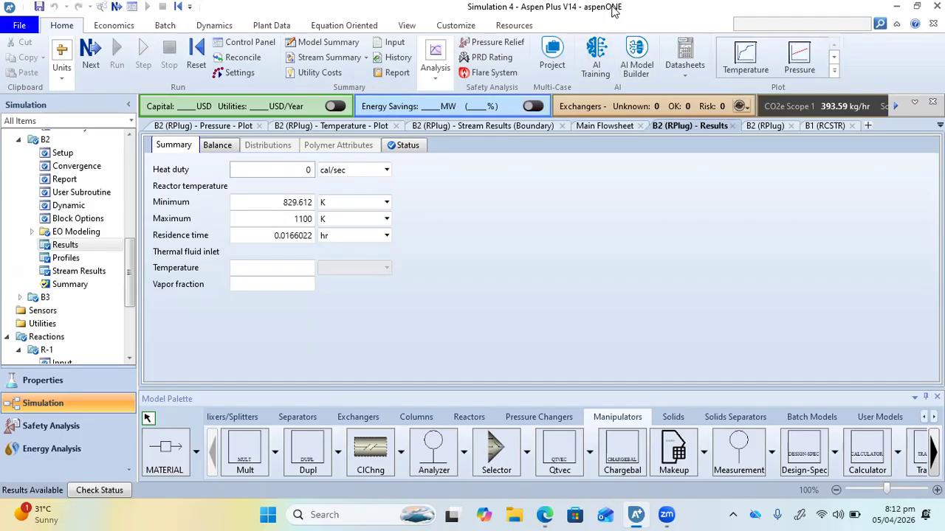
key("super+Left")
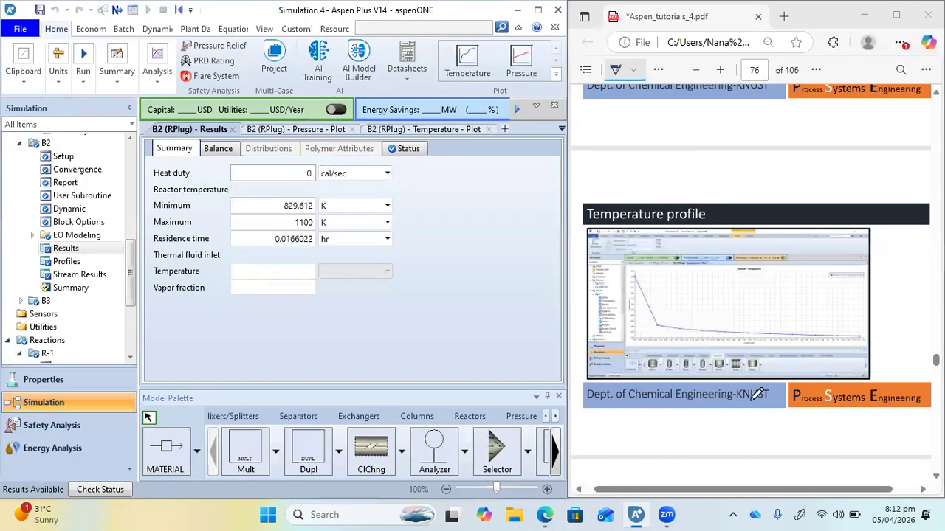
scroll(756, 395, "down", 10)
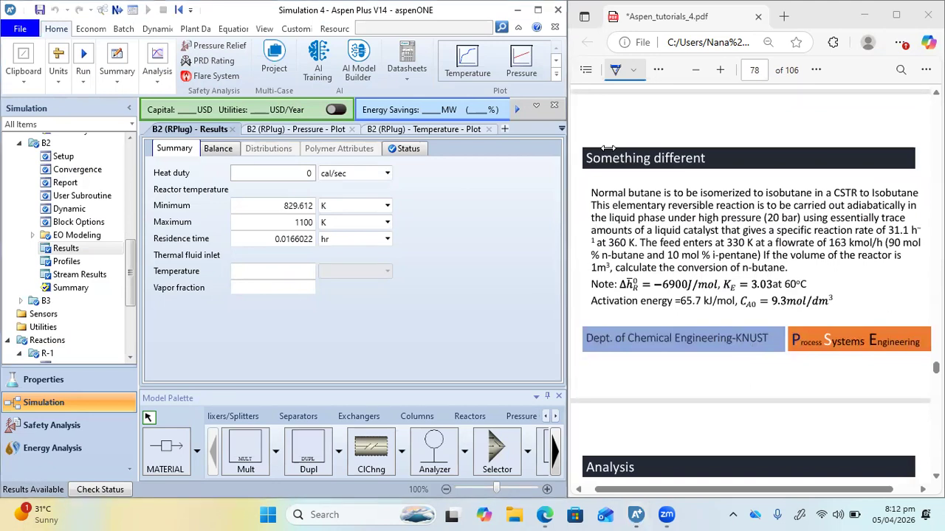
Start a new simulation, closing the current run without saving the changes to Simulation 4
left_click(15, 29)
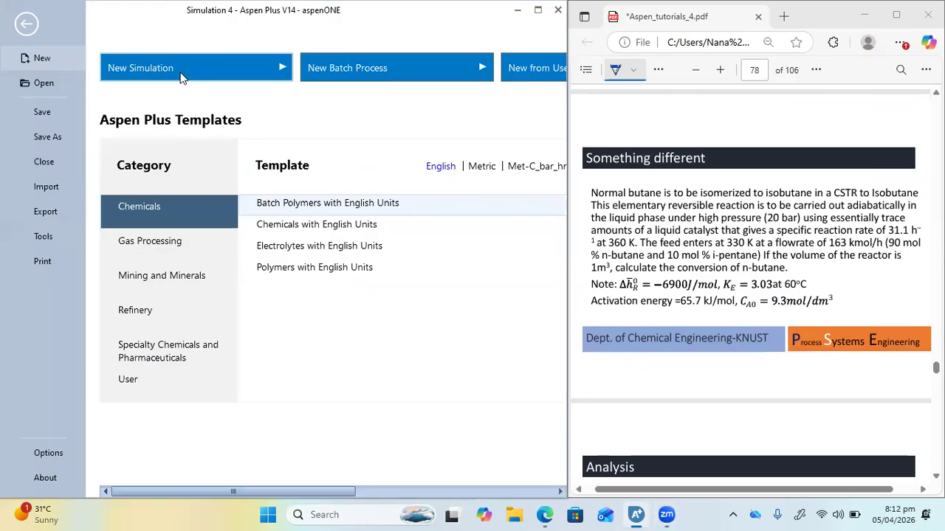
left_click(257, 64)
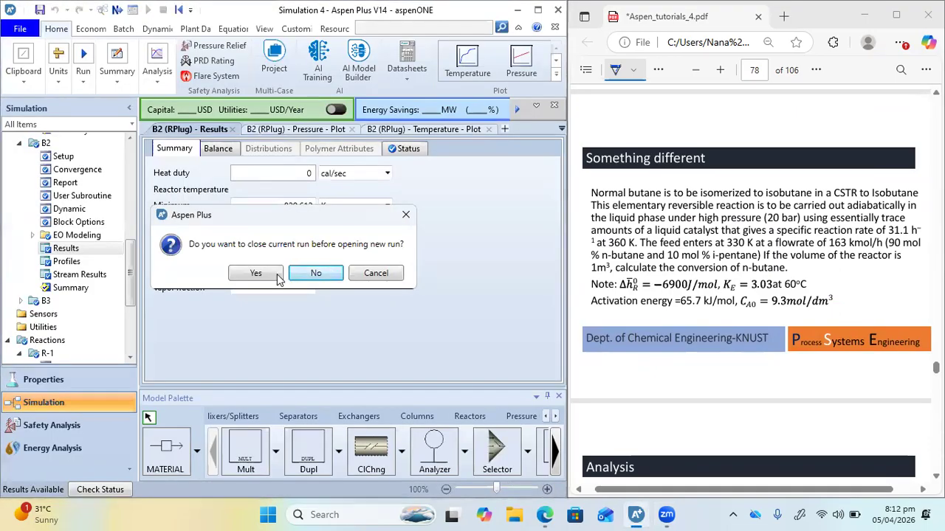
left_click(270, 278)
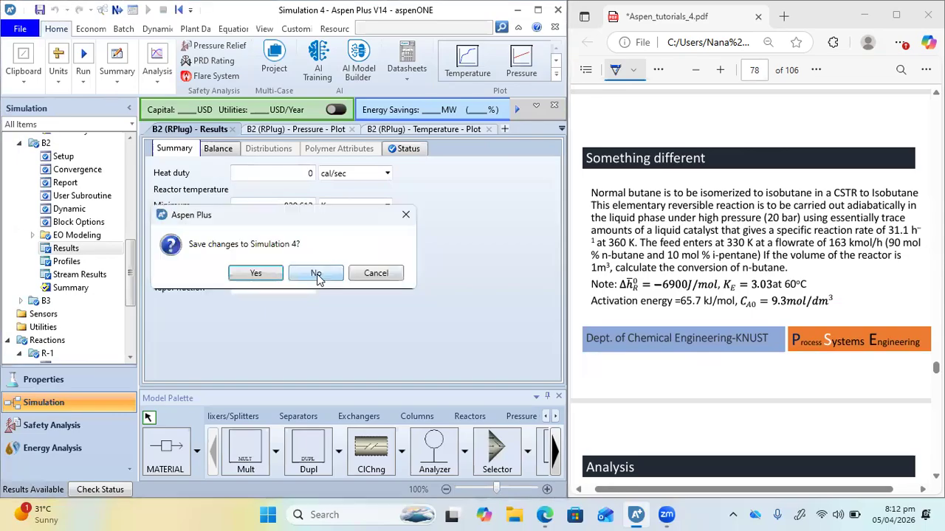
left_click(317, 275)
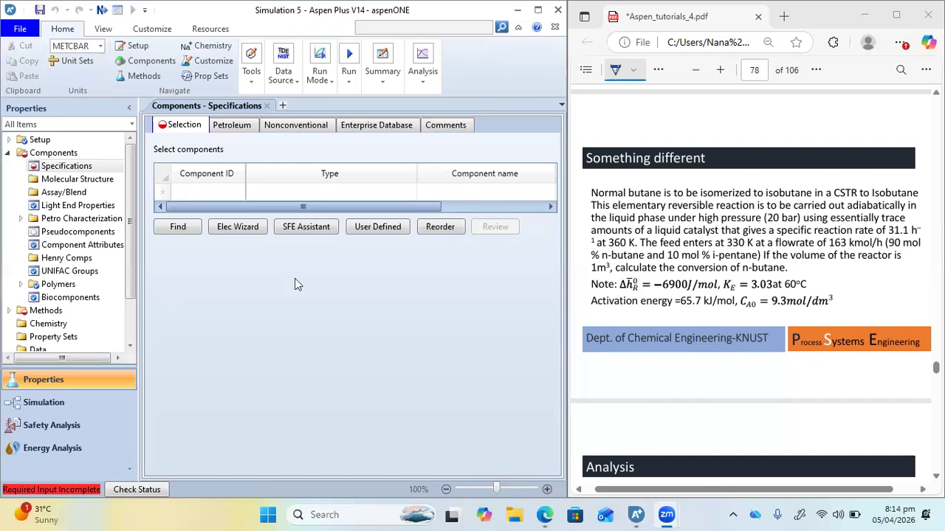
Enter N-BUTANE and I-BUTANE as the first two components in the component list
left_click(215, 192)
type("N-BUTBW")
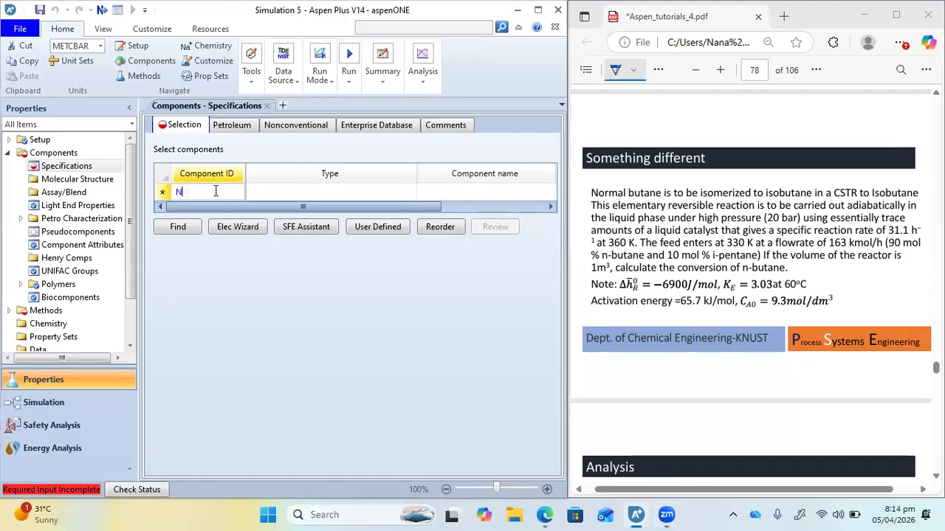
key("BackSpace")
key("BackSpace")
type("ANE")
key("Return")
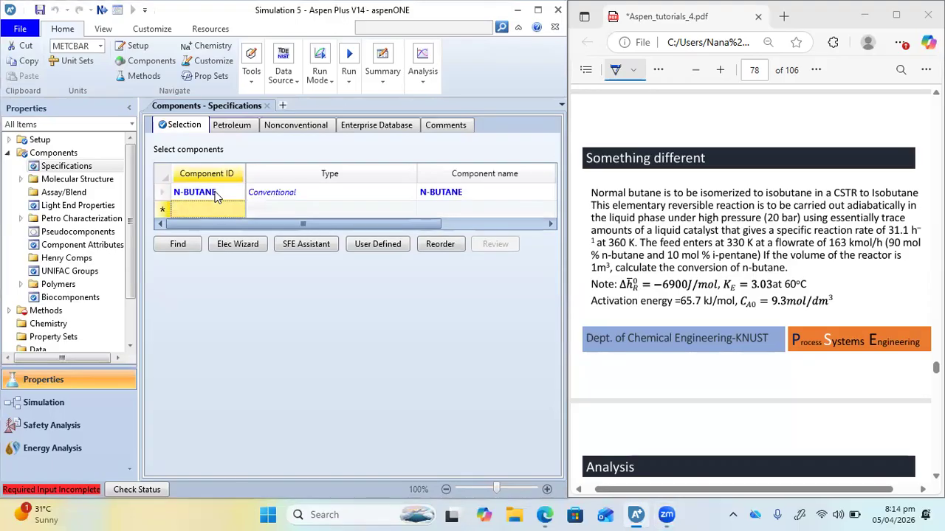
type("I-BUTANE")
key("Return")
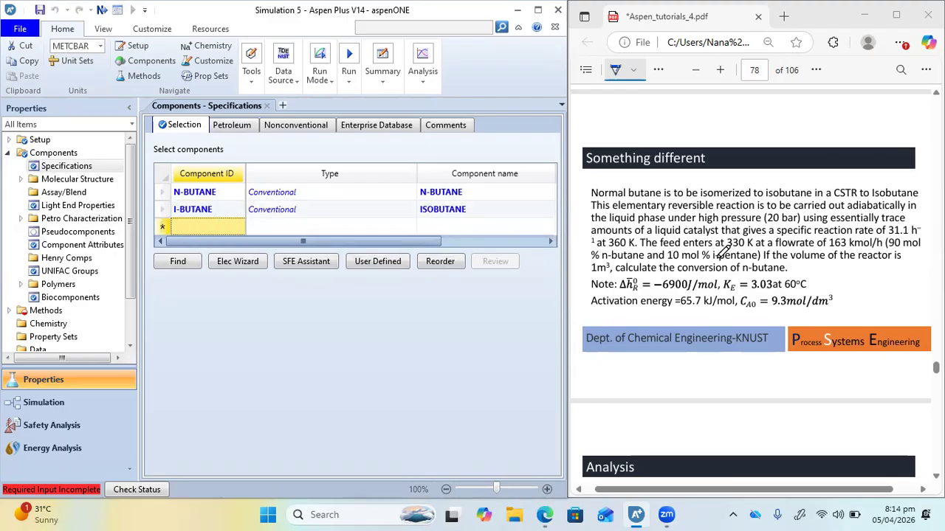
Underline i-pentane in the PDF problem statement and search the databanks for compounds that equal i-pentane
left_click_drag(712, 262, 758, 261)
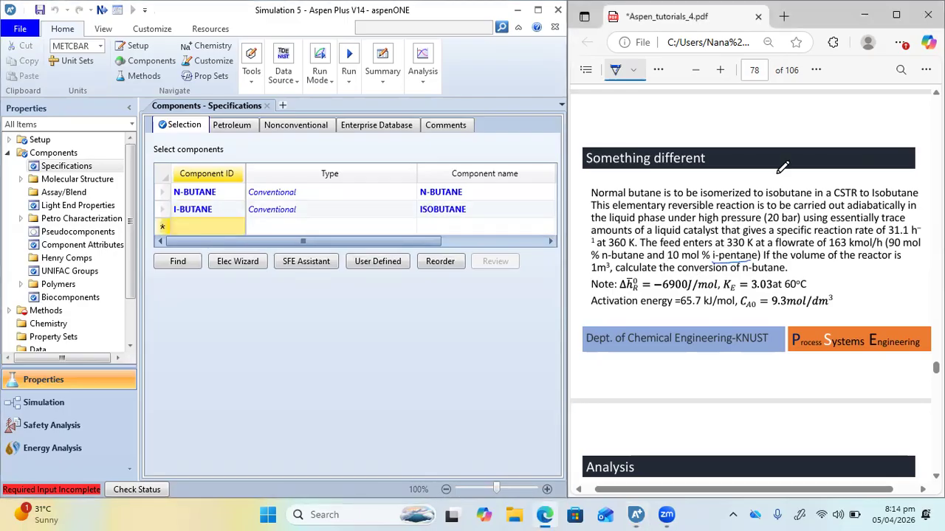
left_click(174, 264)
left_click(167, 155)
left_click(240, 133)
type("i-pentBW")
key("BackSpace")
key("BackSpace")
type("ane")
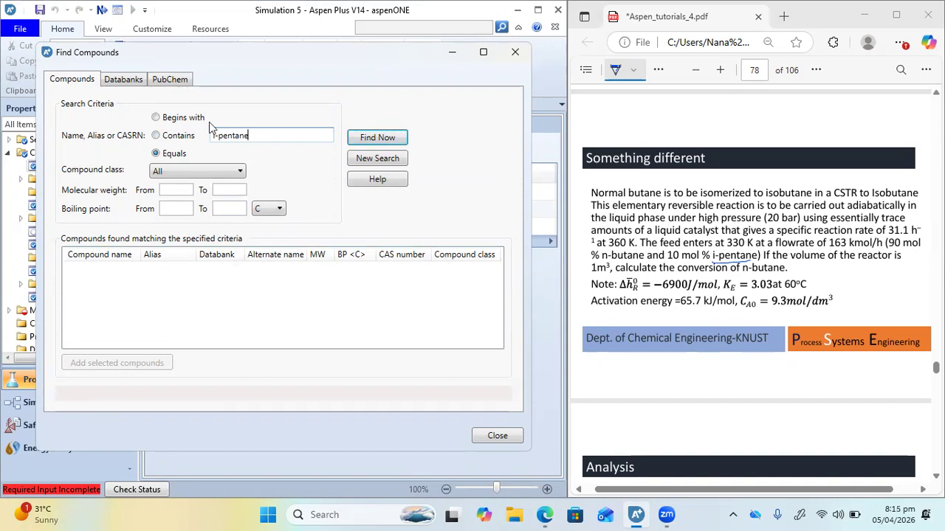
left_click_drag(250, 55, 312, 52)
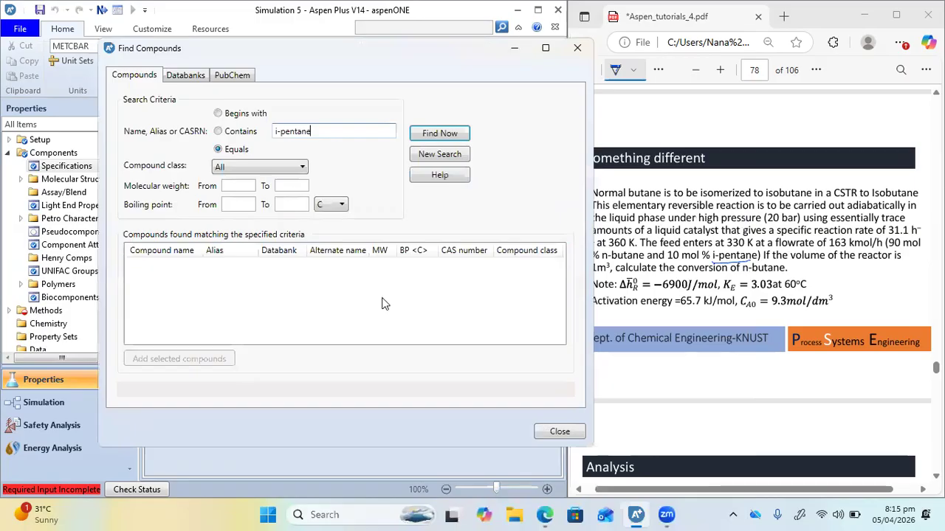
left_click(432, 137)
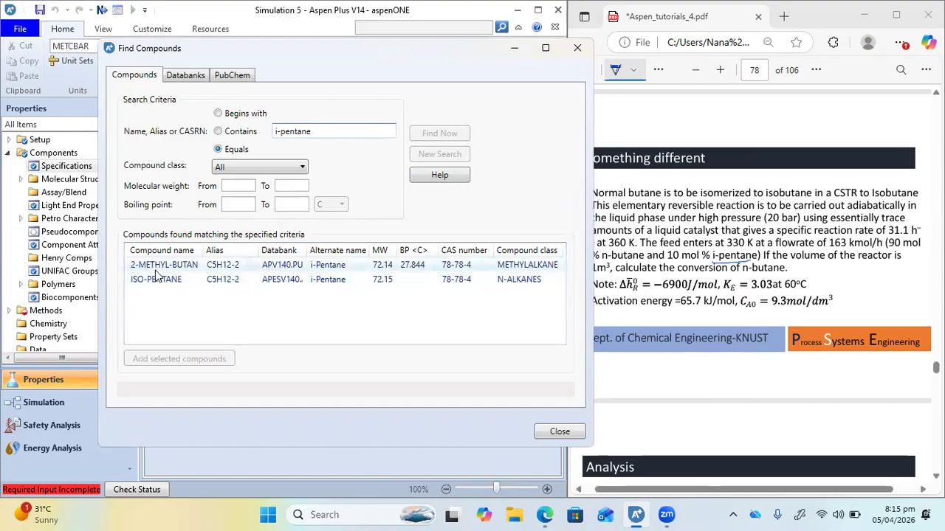
Add ISO-PENTANE from the matching compounds as an additional component and close the compound search
left_click(150, 281)
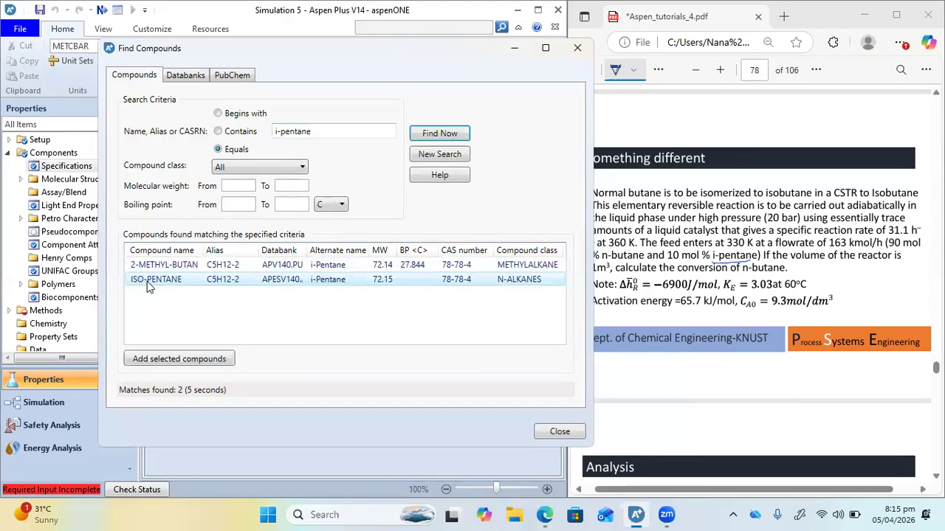
double_click(147, 282)
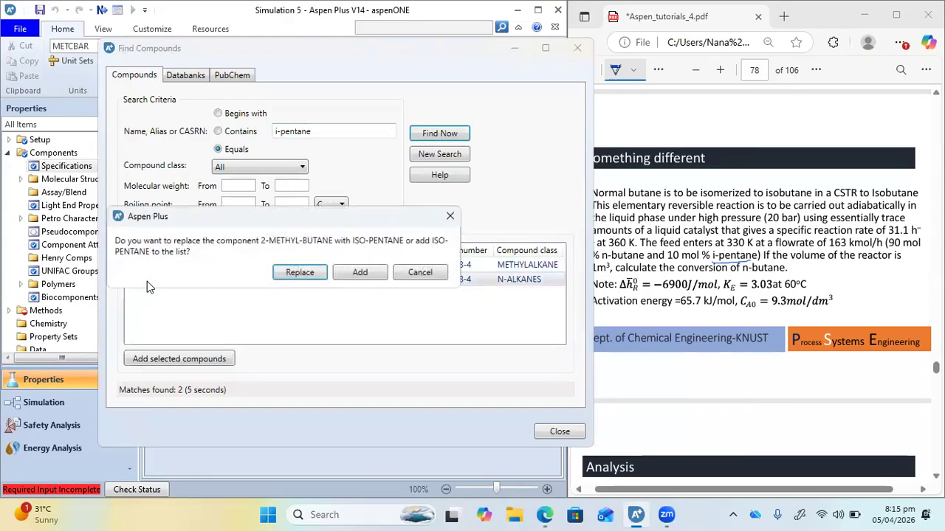
left_click(351, 274)
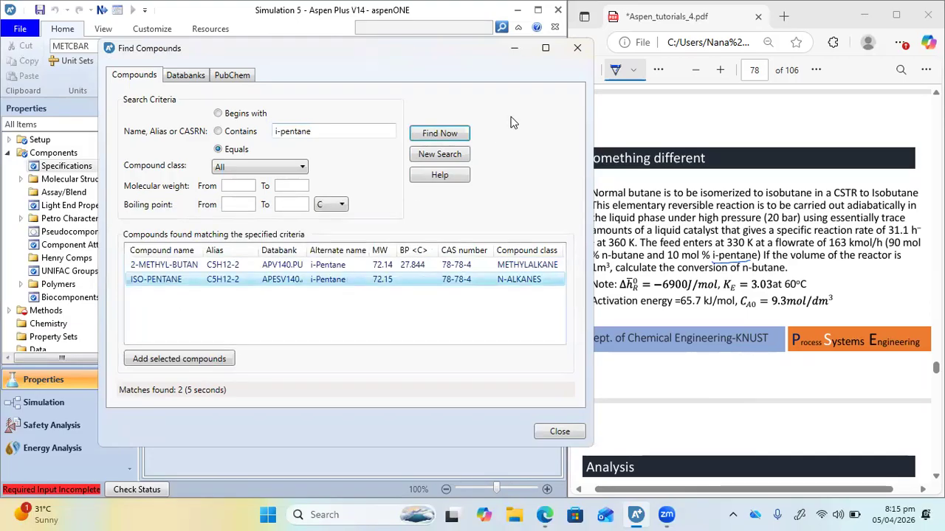
left_click(578, 49)
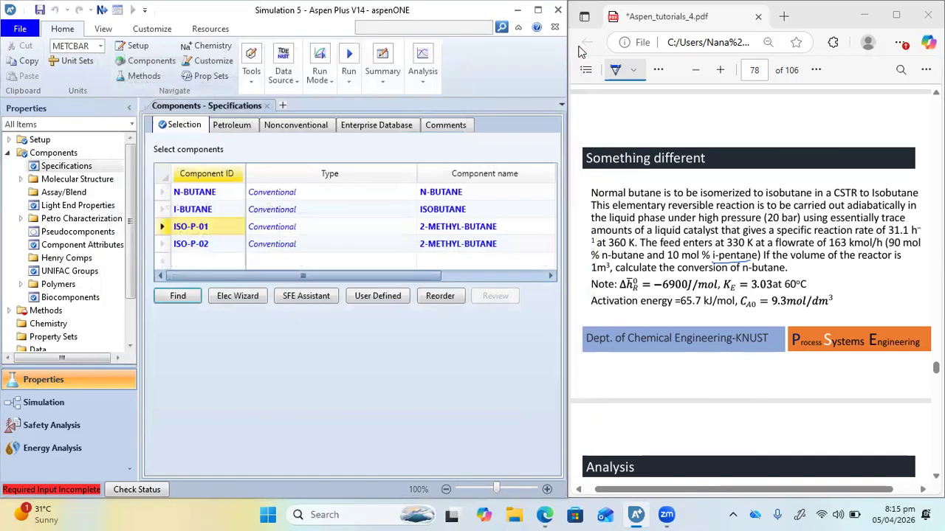
Delete the duplicate isopentane rows ISO-P-01 and ISO-P-02 from the component list
scroll(282, 280, "right", 2)
scroll(280, 284, "left", 2)
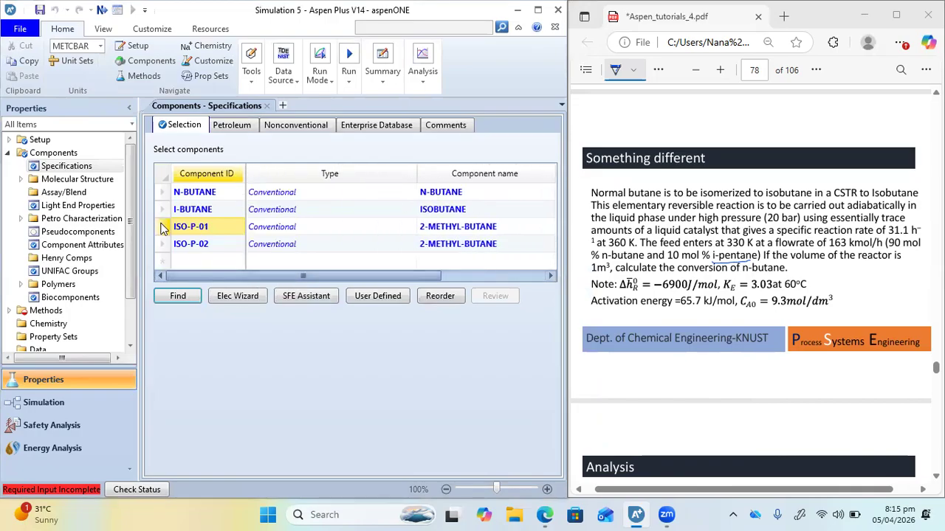
left_click_drag(162, 229, 162, 245)
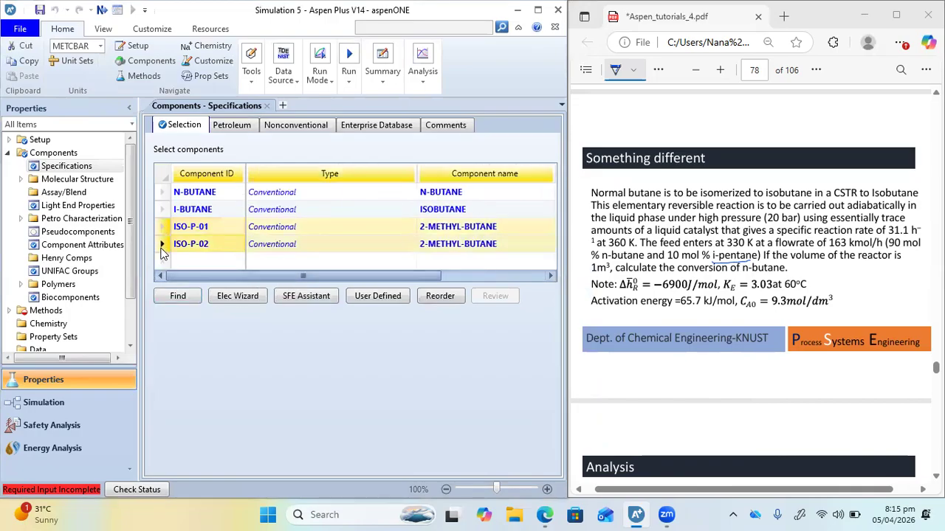
key("Delete")
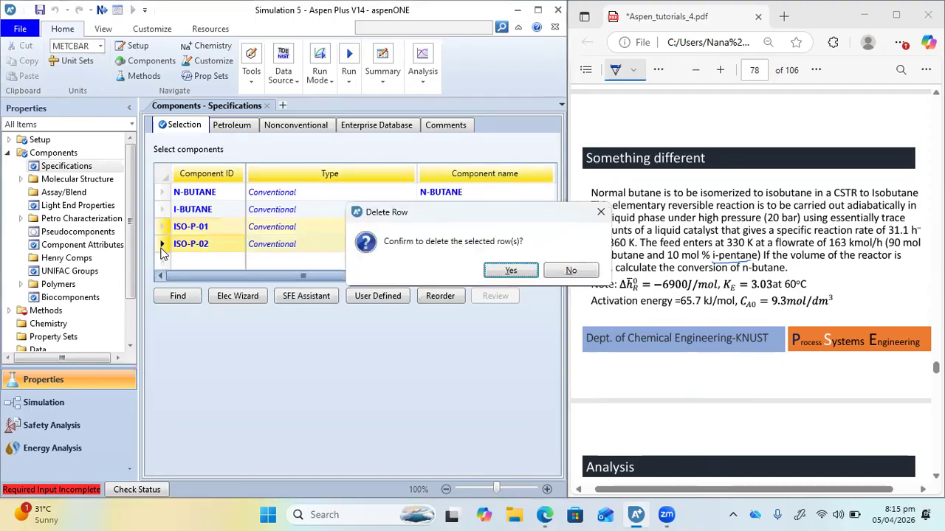
left_click(504, 270)
Search the databanks for compounds that equal iso-pentane and add ISO-PENTANE to the component list
left_click(178, 262)
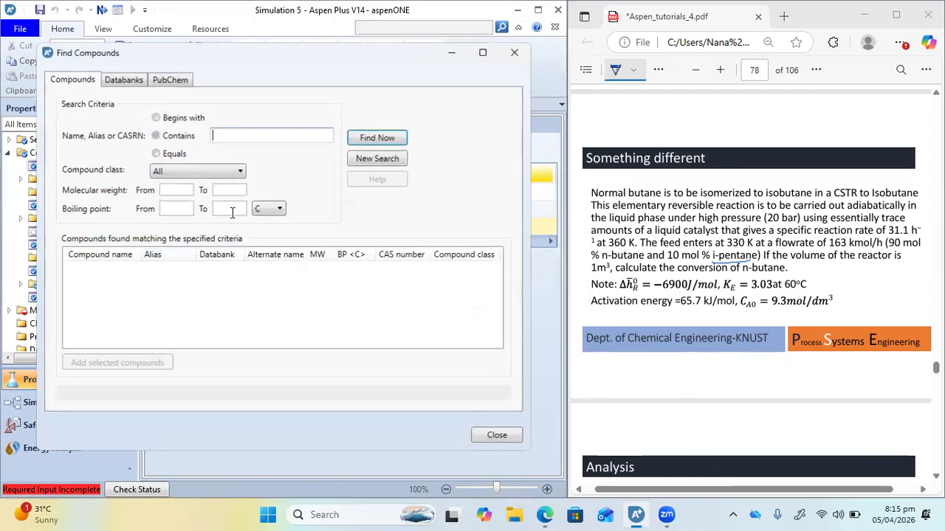
type("iso")
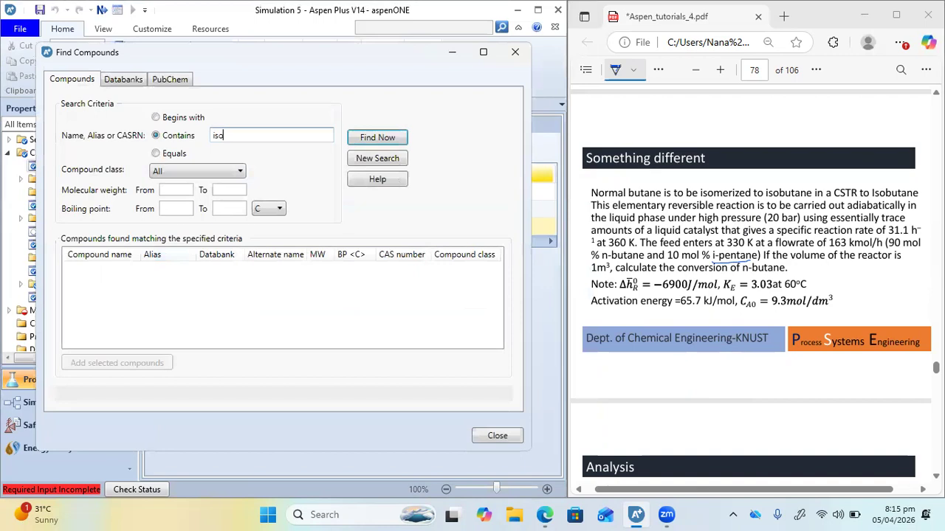
type("-pentane")
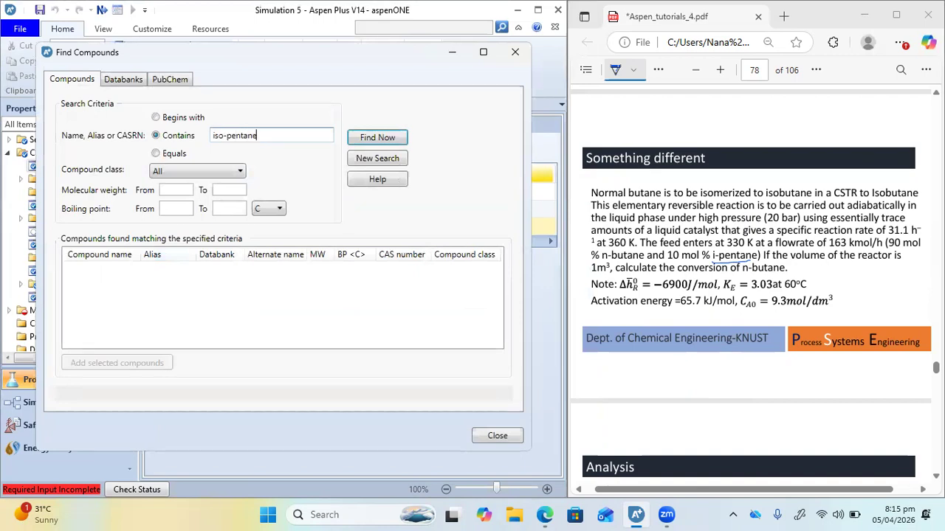
left_click(155, 153)
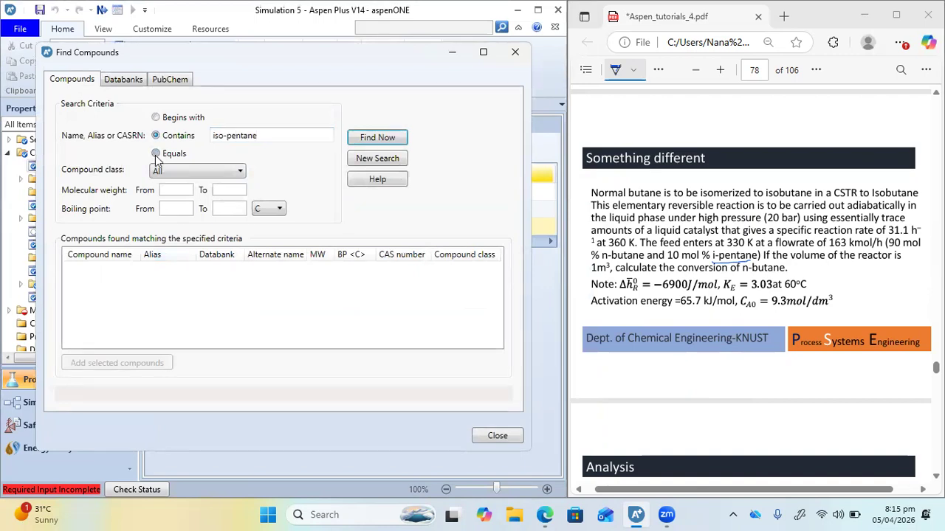
left_click(377, 138)
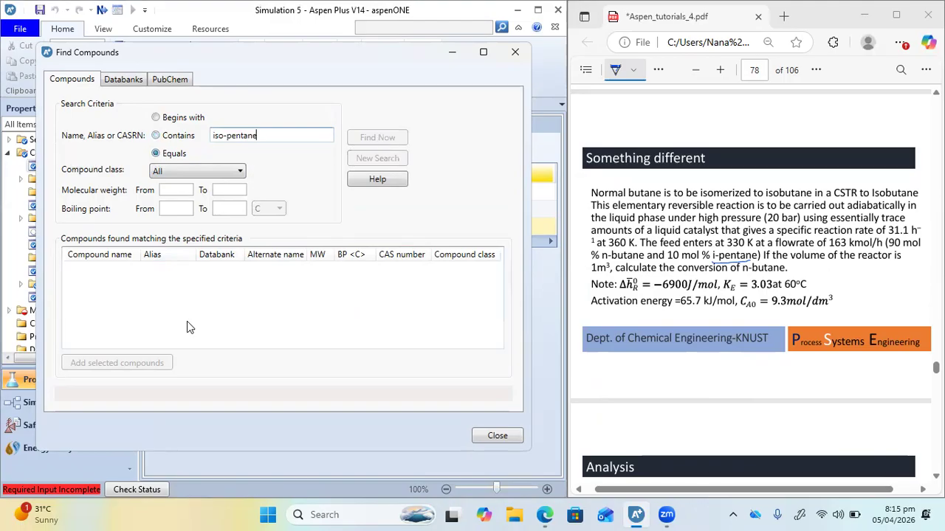
left_click(132, 284)
left_click(108, 363)
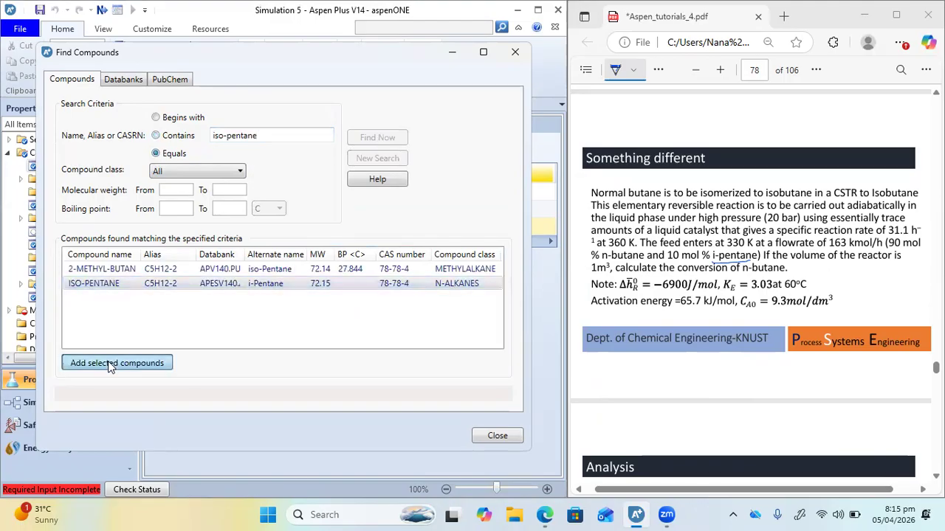
left_click(496, 437)
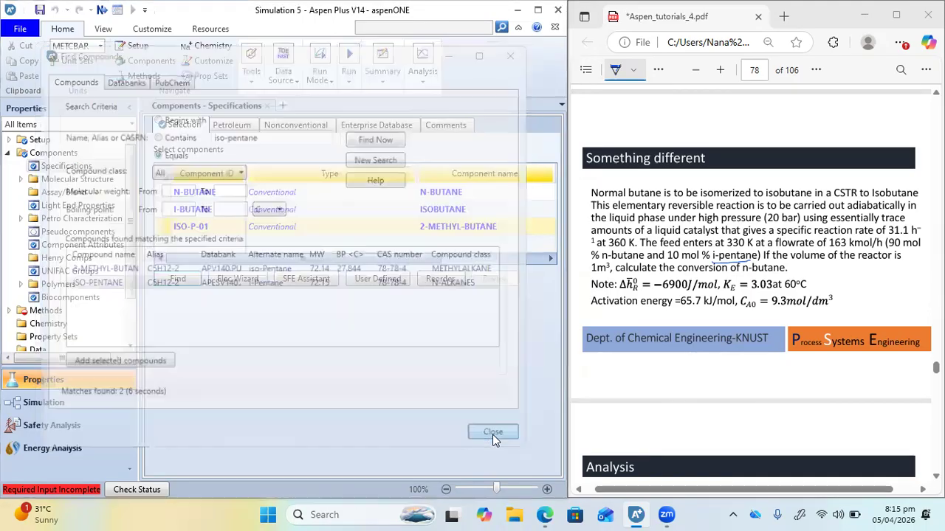
Rename the ID of the 2-METHYL-BUTANE component to I-PENT
left_click(217, 231)
type("I-PEN")
key("Return")
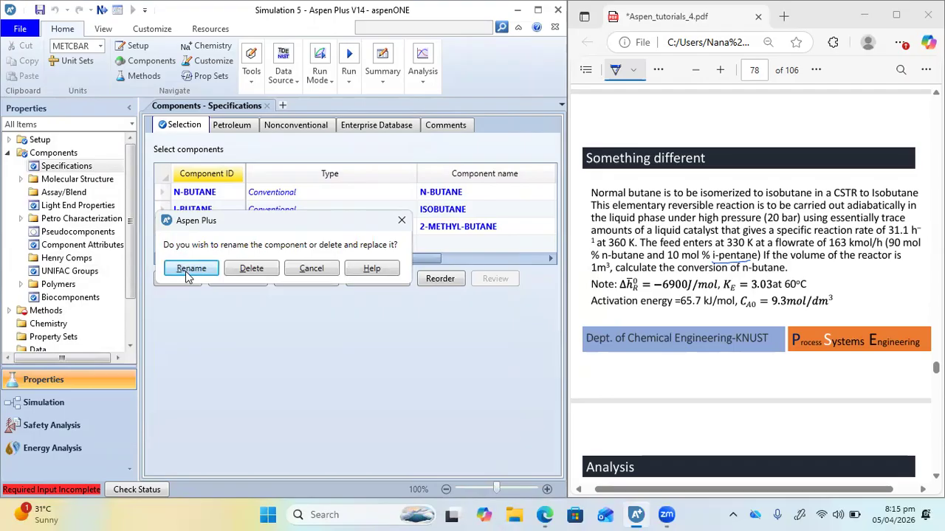
left_click(188, 270)
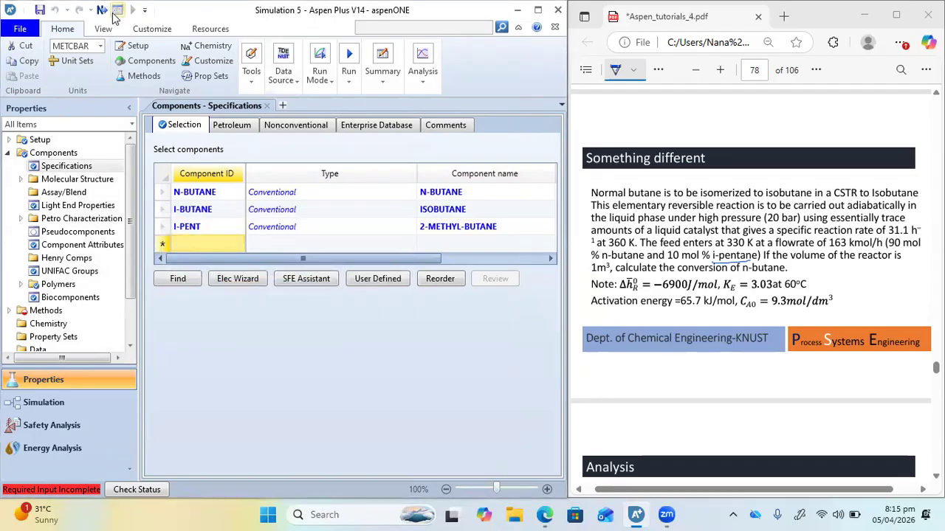
Proceed to the property method specifications and set the method name to NRTL
left_click(101, 15)
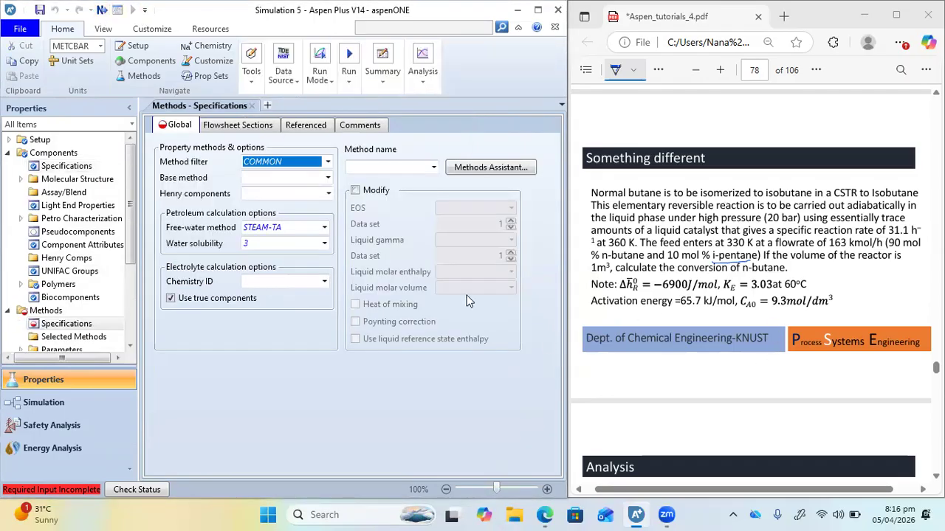
left_click(414, 174)
type("NRTL")
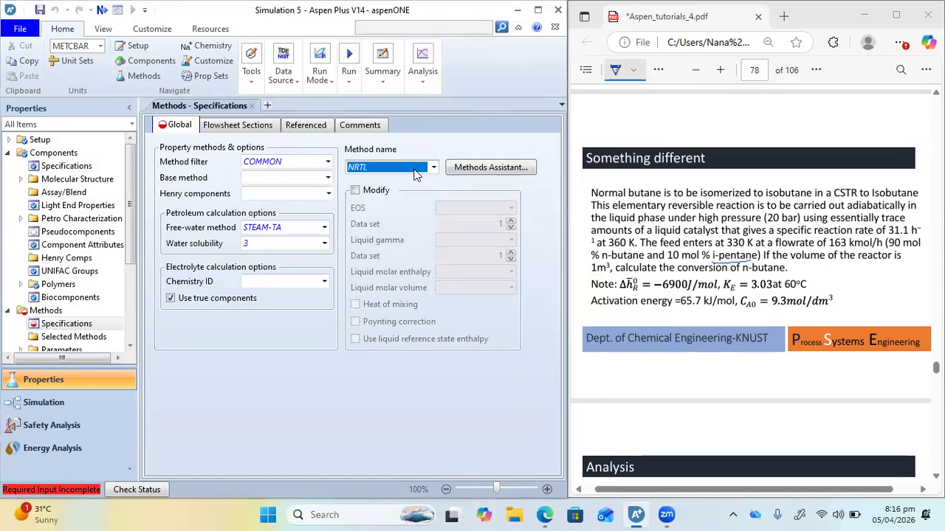
key("Return")
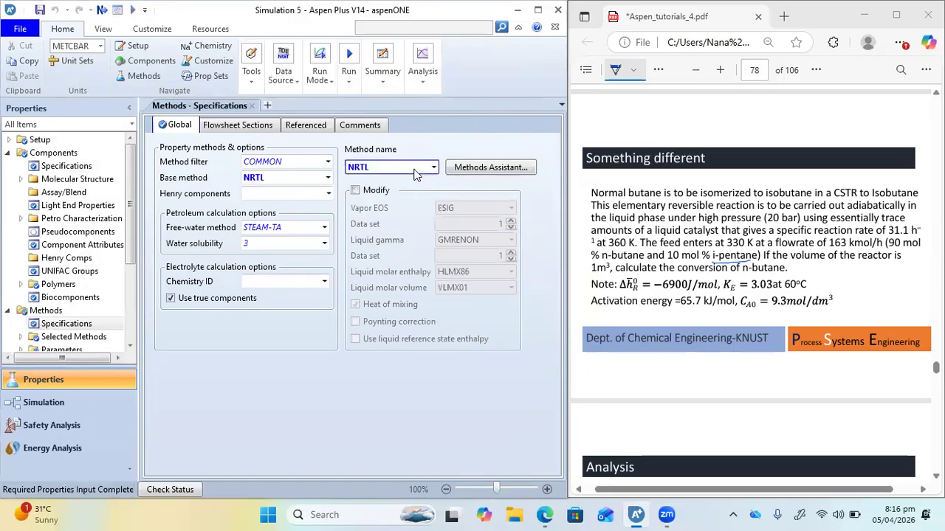
Run the property calculations and switch to the simulation environment
left_click(133, 12)
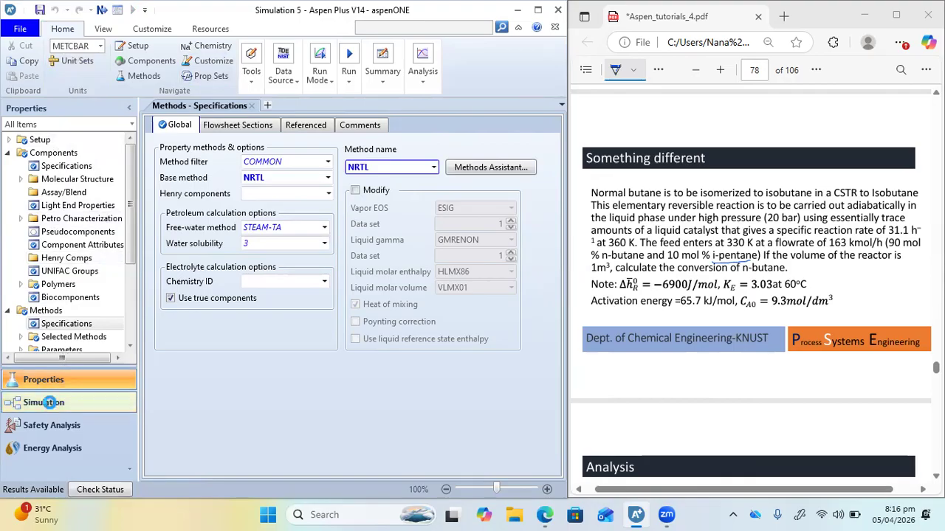
left_click(44, 402)
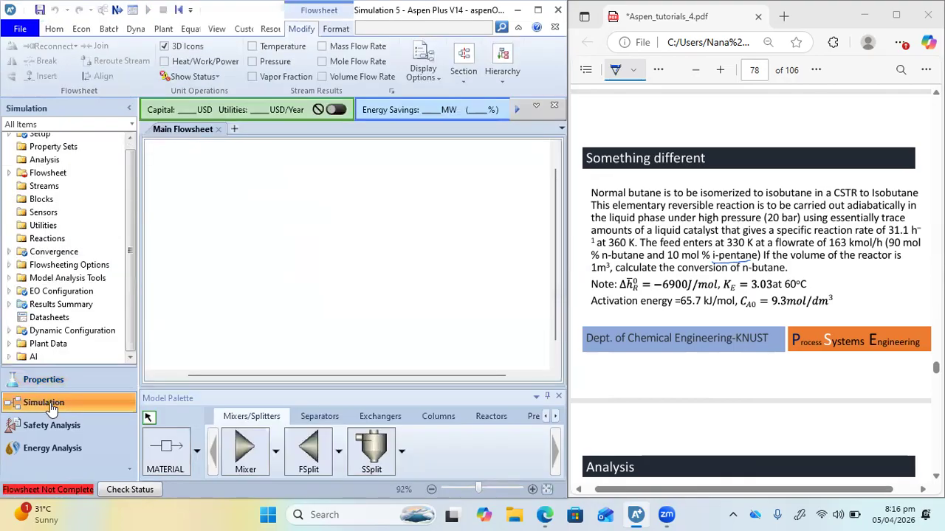
Place two separate material streams side by side on the main flowsheet, leaving room for a reactor between them
left_click(165, 448)
left_click(202, 271)
left_click(287, 272)
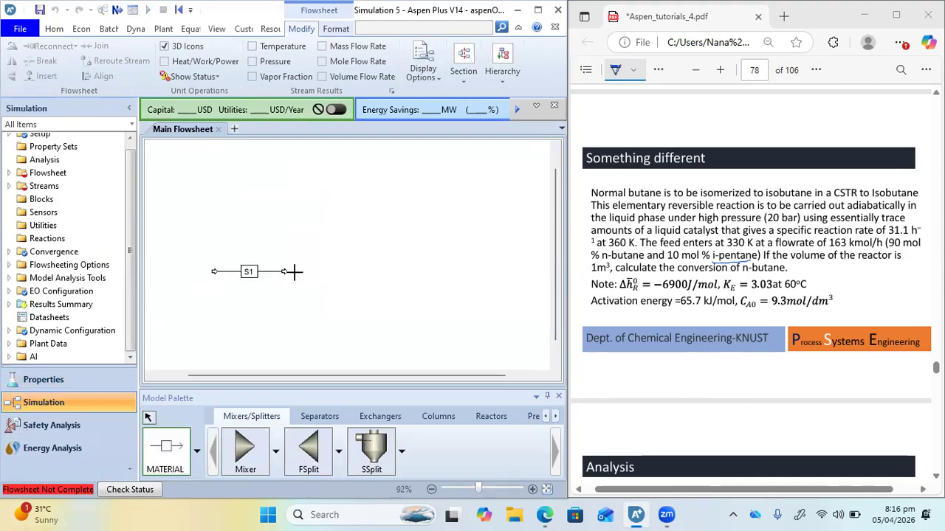
left_click(402, 277)
left_click(473, 277)
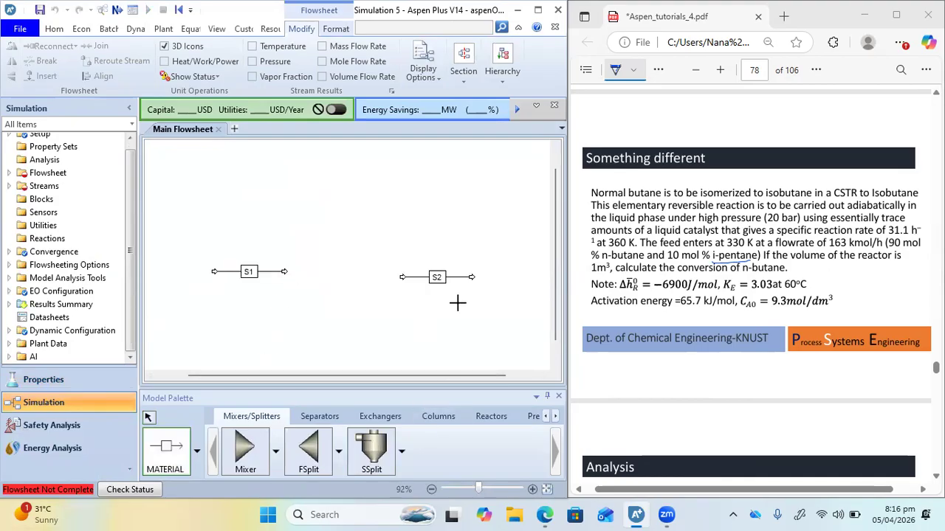
Add an RCSTR reactor between the two streams and connect S1 to its inlet and S2 to its outlet
left_click(491, 416)
left_click(496, 450)
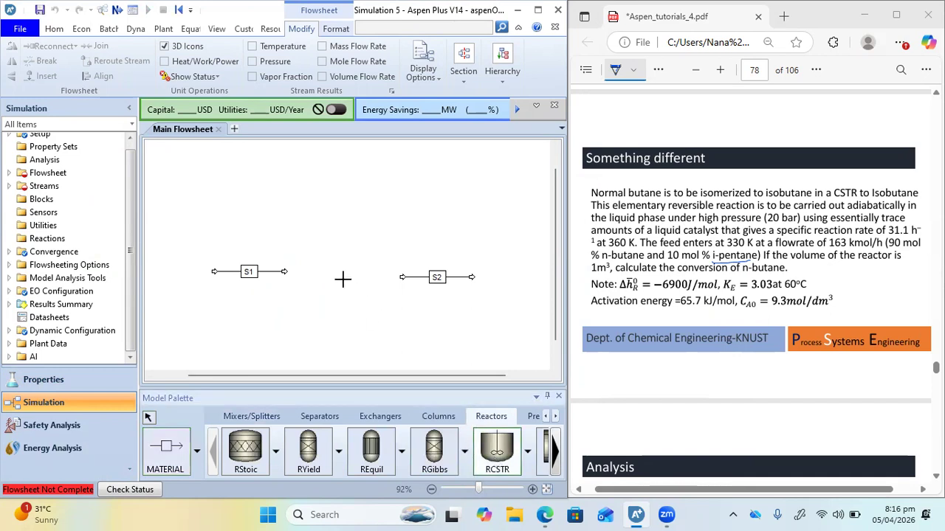
left_click(343, 279)
left_click_drag(287, 271, 322, 278)
left_click(402, 277)
left_click_drag(404, 282, 364, 277)
Rename the inlet stream as FEED and the outlet stream as PROD
double_click(266, 273)
type("FEED")
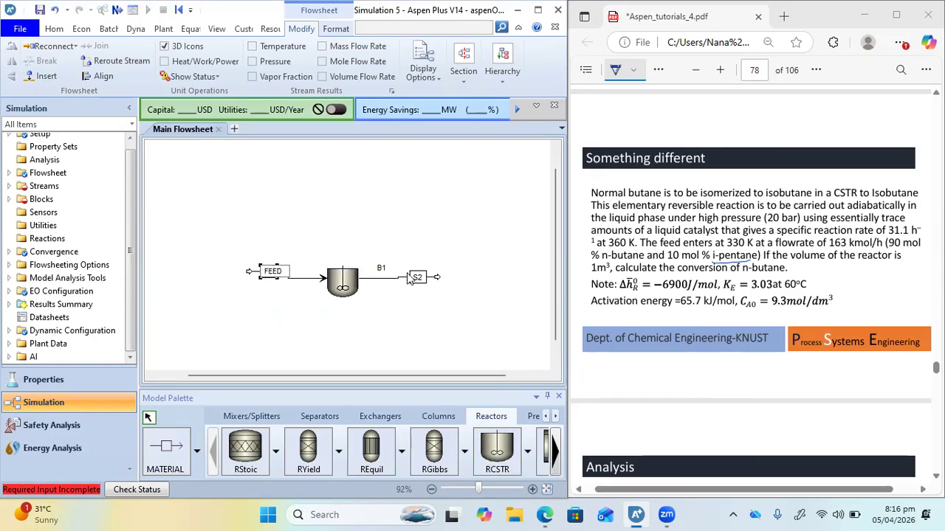
double_click(414, 277)
type("PROD")
key("Return")
Underline the feed flow rate in the PDF problem statement and set the FEED stream's total flow rate to 163 kmol/hr
double_click(290, 281)
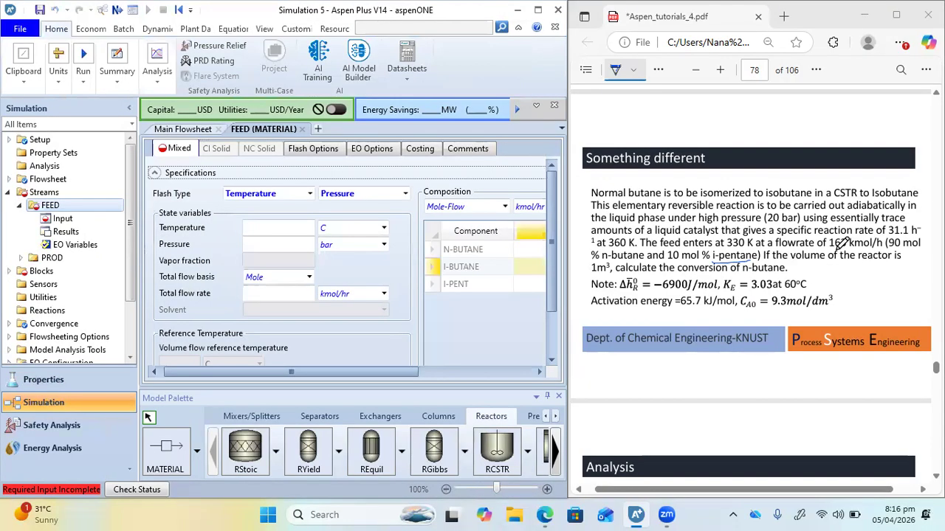
left_click_drag(828, 250, 877, 251)
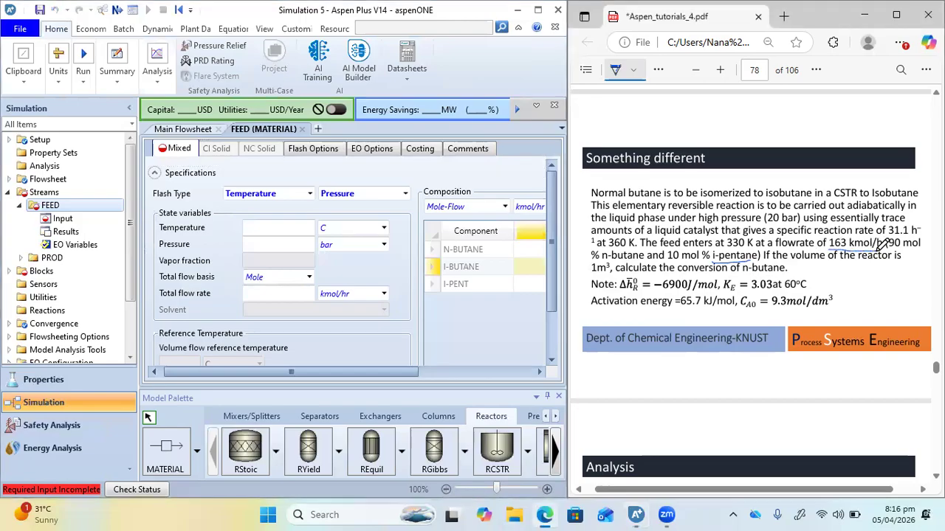
left_click(270, 295)
type("163")
key("Return")
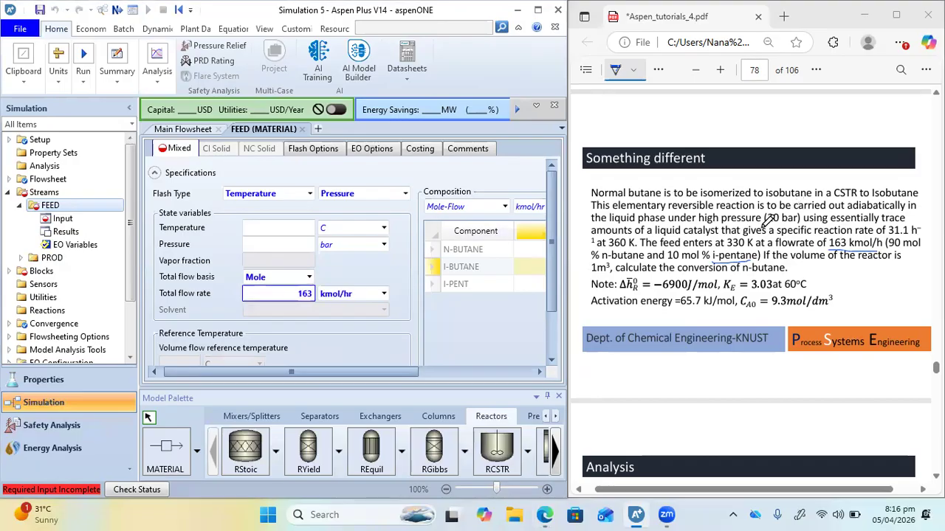
Underline the given pressure and feed temperature in the PDF, and set the FEED stream to 20 bar and 330 K
left_click_drag(766, 225, 797, 224)
type("20")
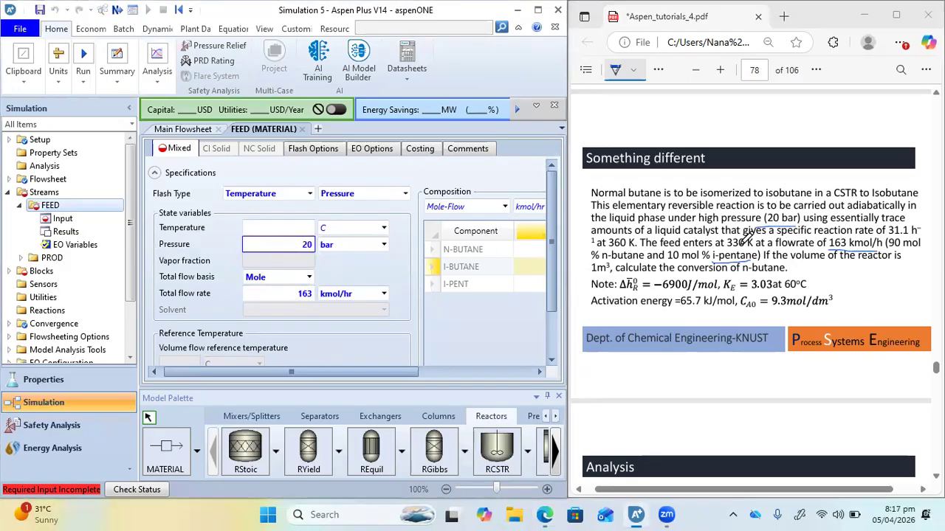
left_click_drag(716, 249, 773, 249)
left_click(266, 228)
type("330")
key("Tab")
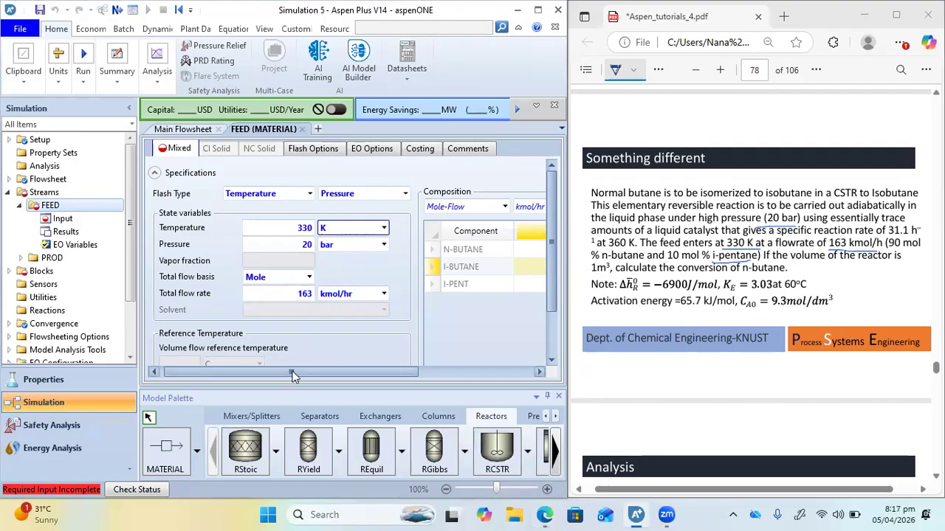
Specify the FEED composition as Mole-Frac with N-BUTANE 0.9 and I-PENT 0.1, underlining the n-butane composition in the PDF
left_click_drag(292, 379, 378, 380)
left_click(355, 207)
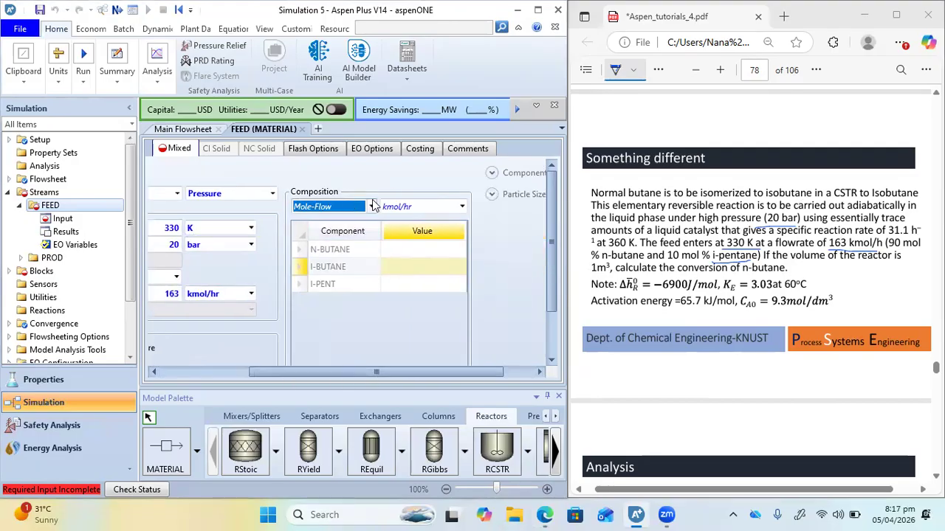
left_click(372, 206)
left_click(332, 274)
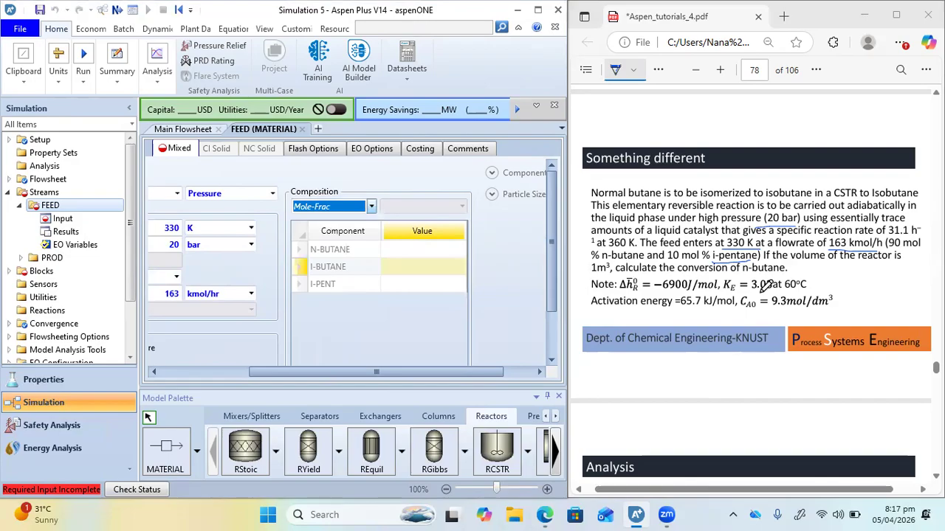
left_click_drag(591, 260, 667, 260)
left_click(424, 254)
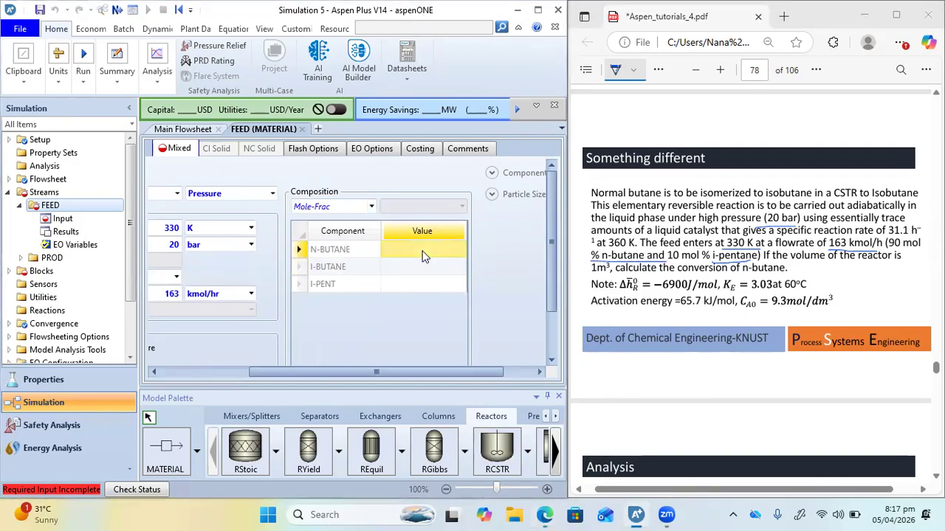
type("0.9")
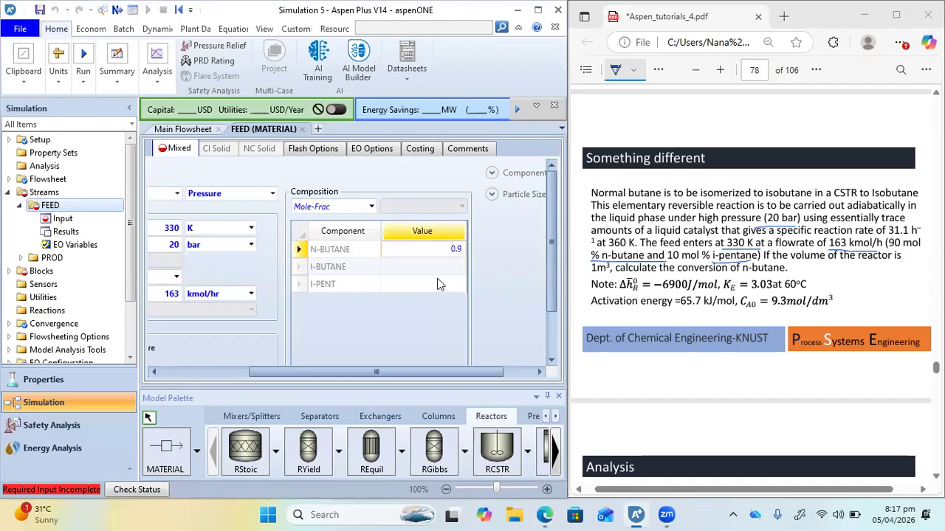
left_click(439, 284)
type("0.1")
key("Return")
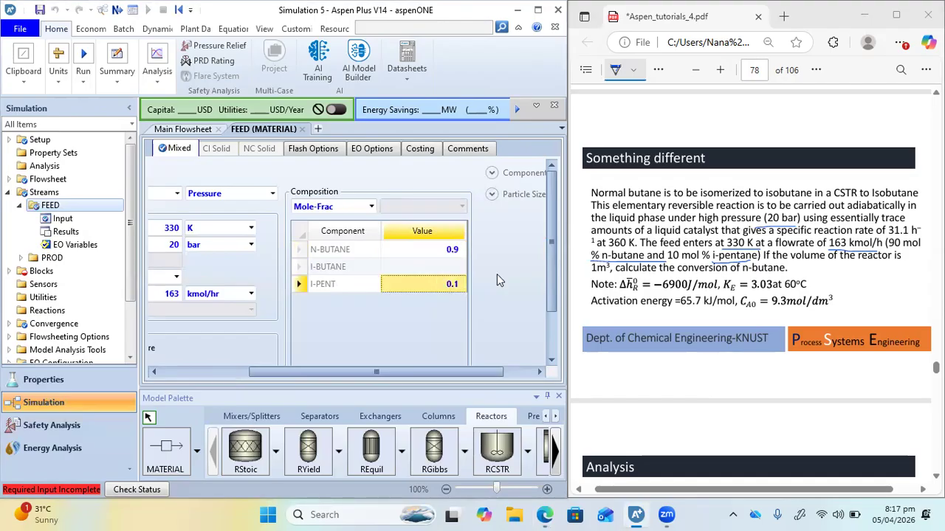
left_click_drag(549, 252, 552, 302)
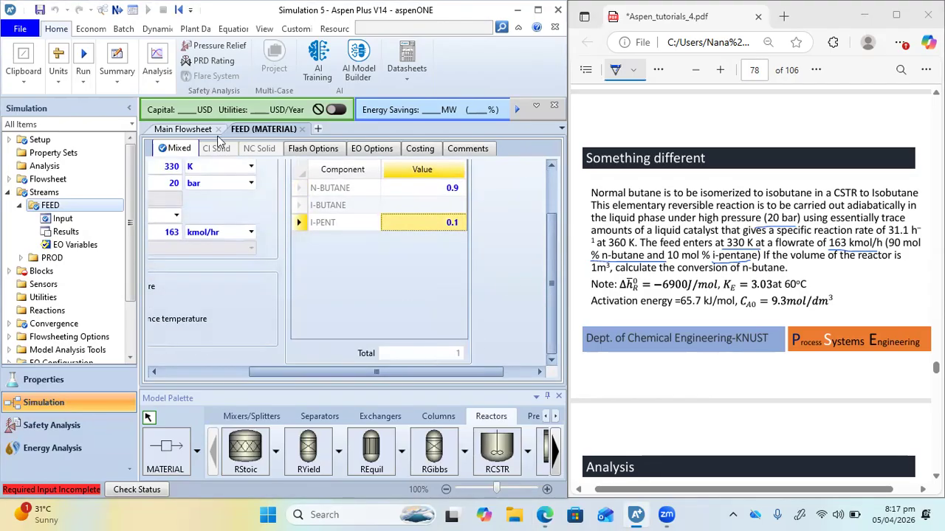
Open the specifications of reactor B1 from the flowsheet and set its pressure to 20 bar and its duty to 0 cal/sec
left_click(174, 130)
double_click(341, 293)
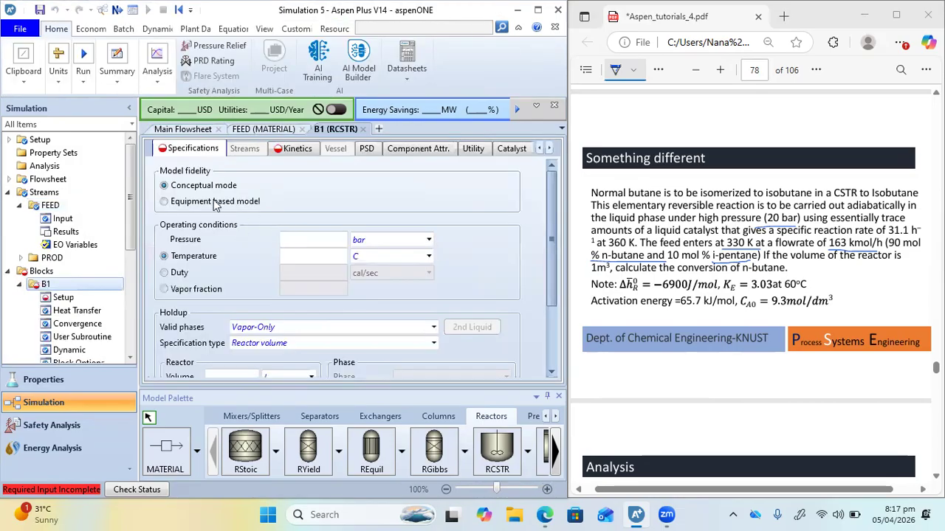
left_click(318, 239)
type("20")
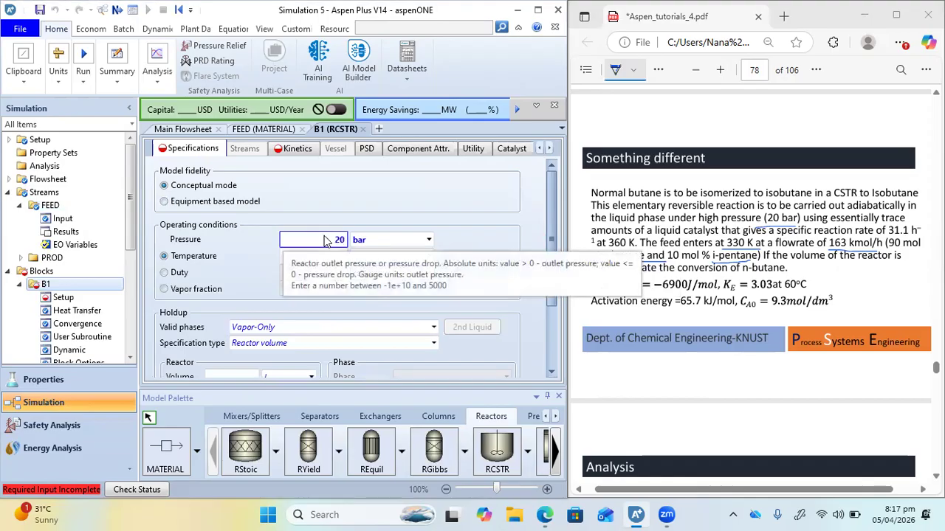
left_click(166, 273)
left_click(322, 273)
type("0")
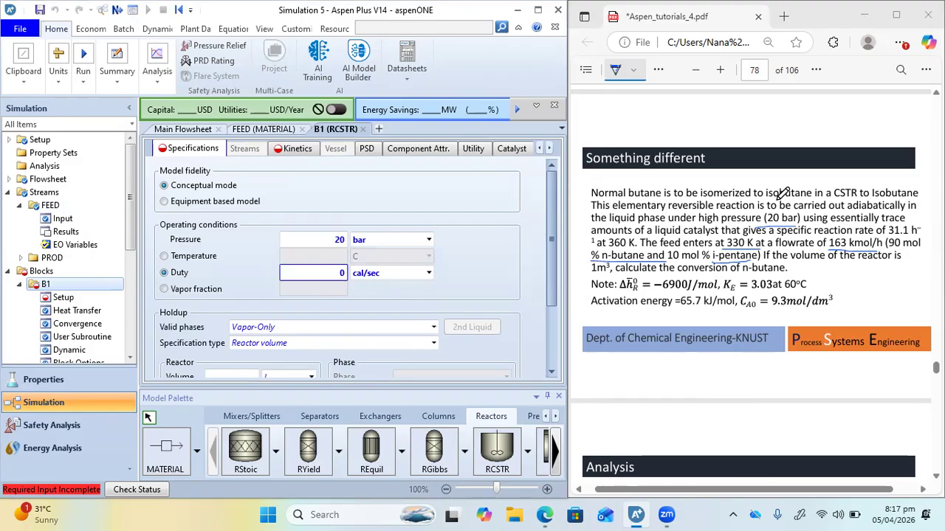
Set the valid phases of reactor B1 to Liquid-Only
left_click(438, 334)
left_click(270, 353)
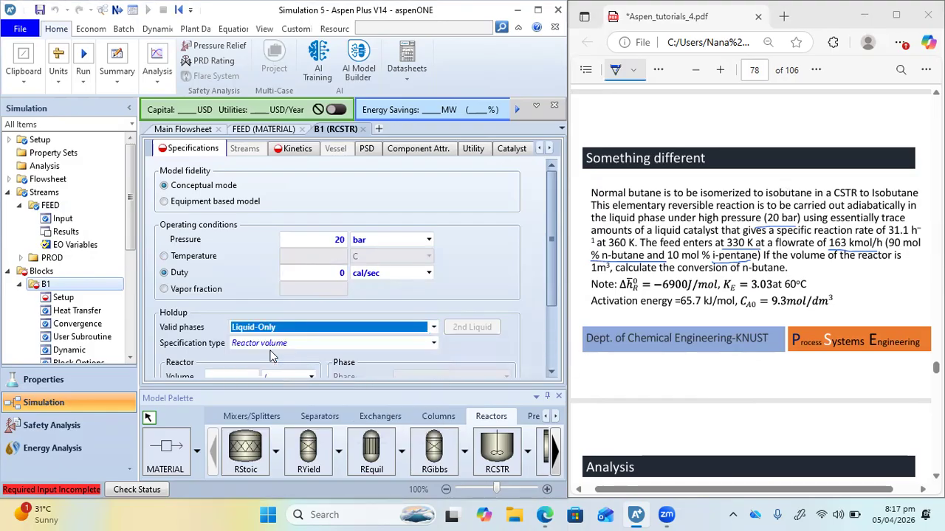
scroll(278, 334, "down", 6)
scroll(278, 334, "up", 7)
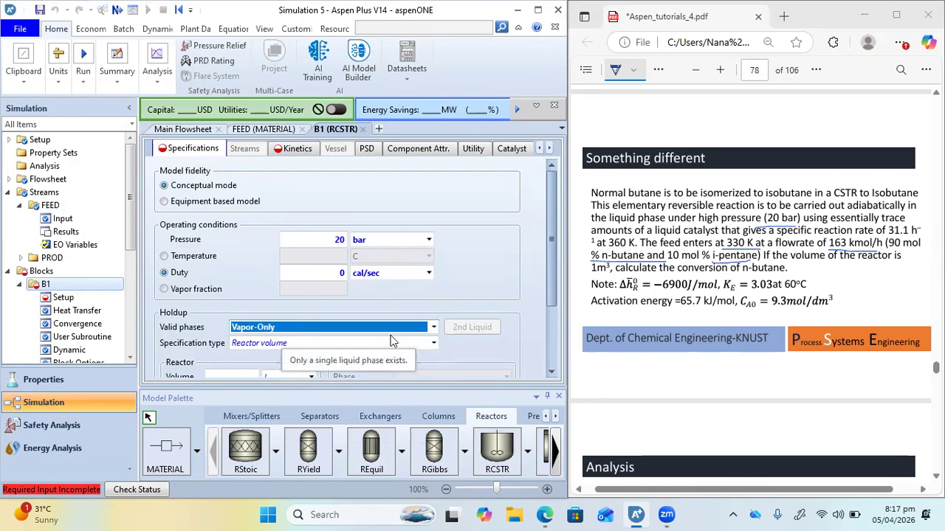
left_click(433, 327)
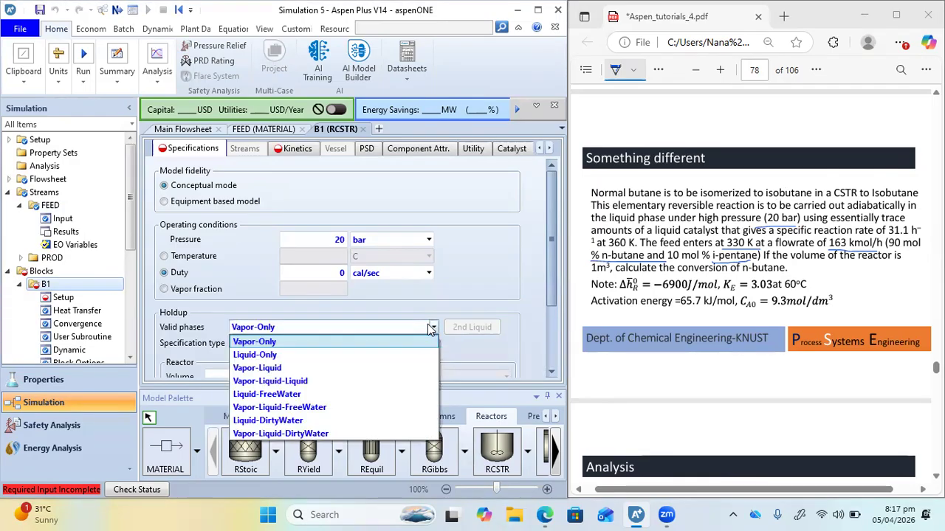
left_click(280, 355)
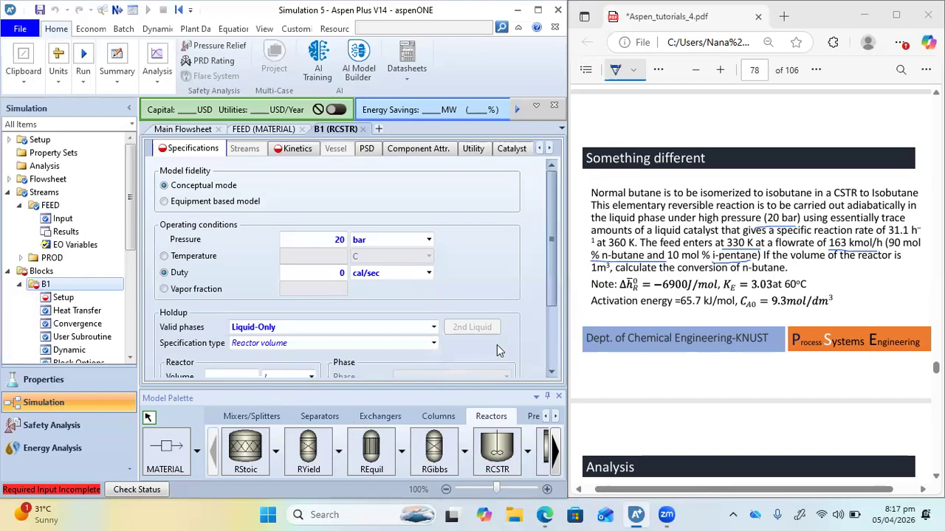
Underline the reactor volume in the PDF and set reactor B1's volume to 1 cum
scroll(497, 344, "down", 3)
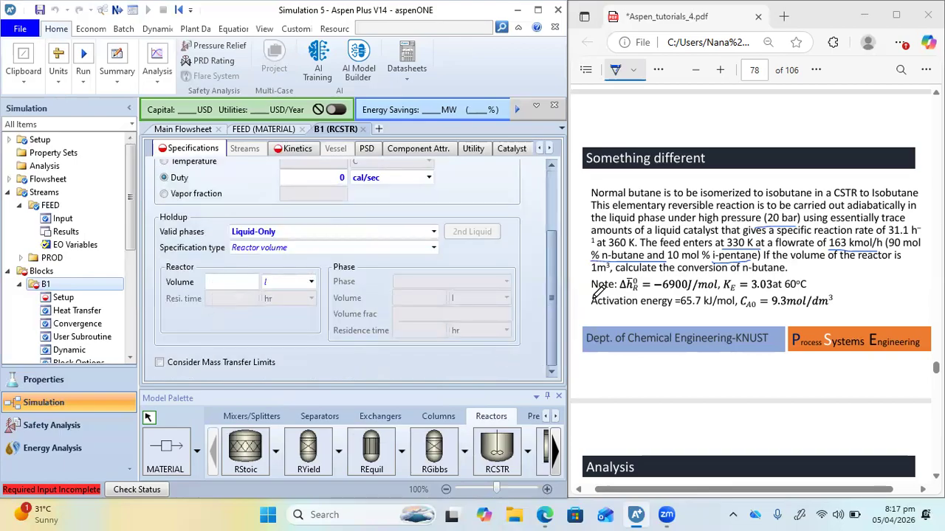
left_click(607, 270)
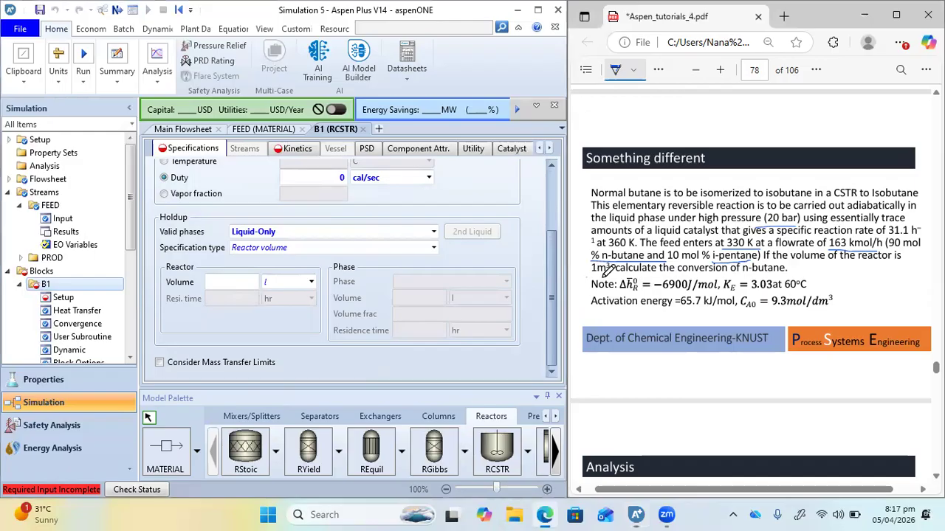
left_click(232, 285)
type("1")
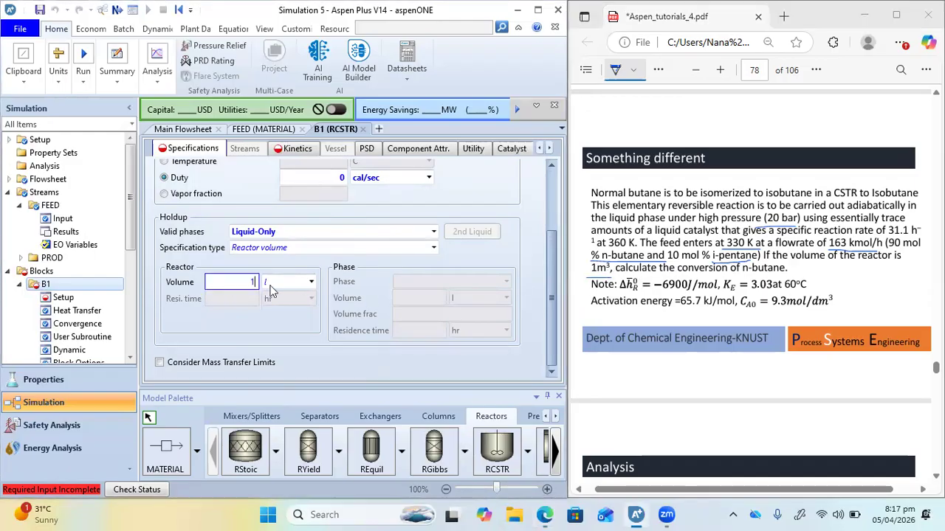
left_click(307, 285)
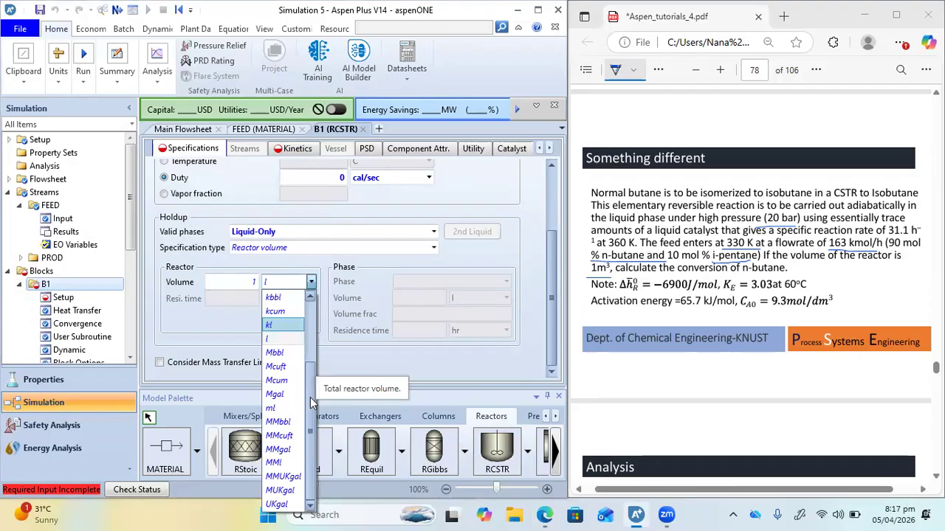
scroll(309, 383, "up", 3)
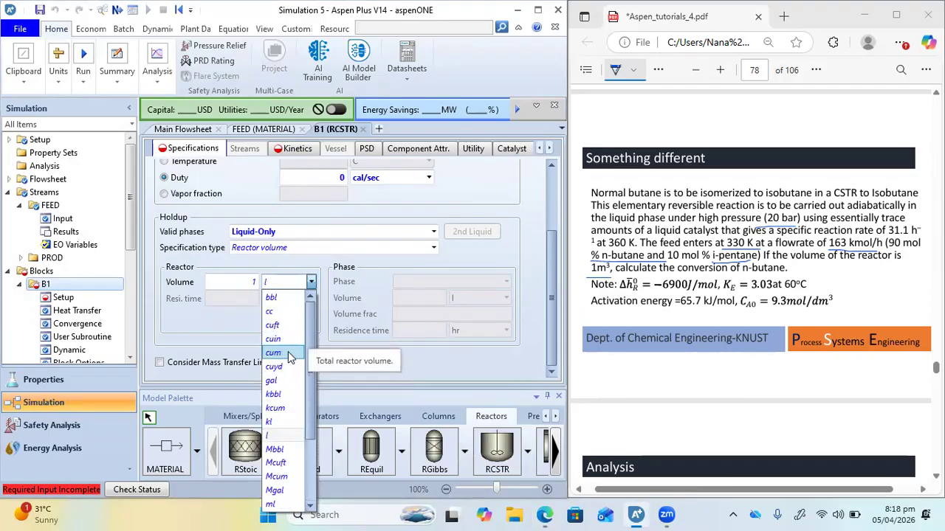
left_click(288, 353)
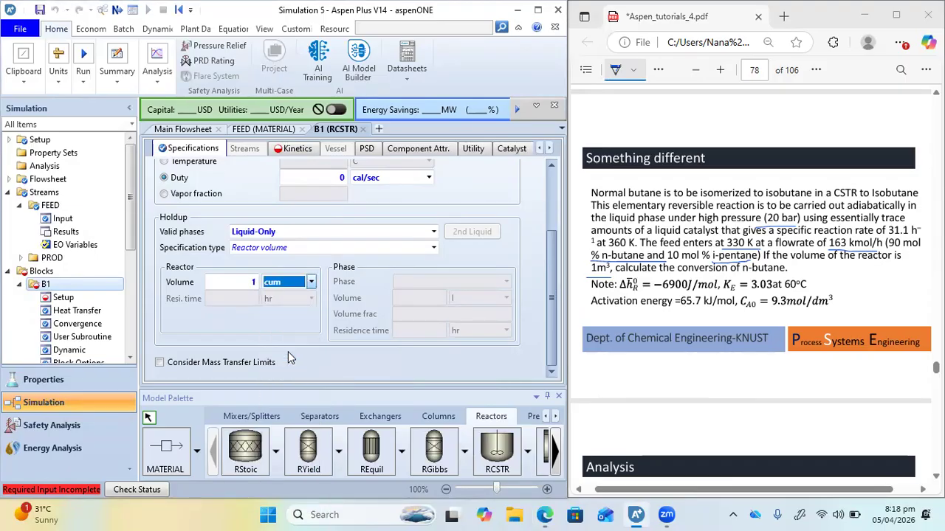
Create a POWERLAW reaction set with the default name R-1 in reactor B1's kinetics
left_click(275, 152)
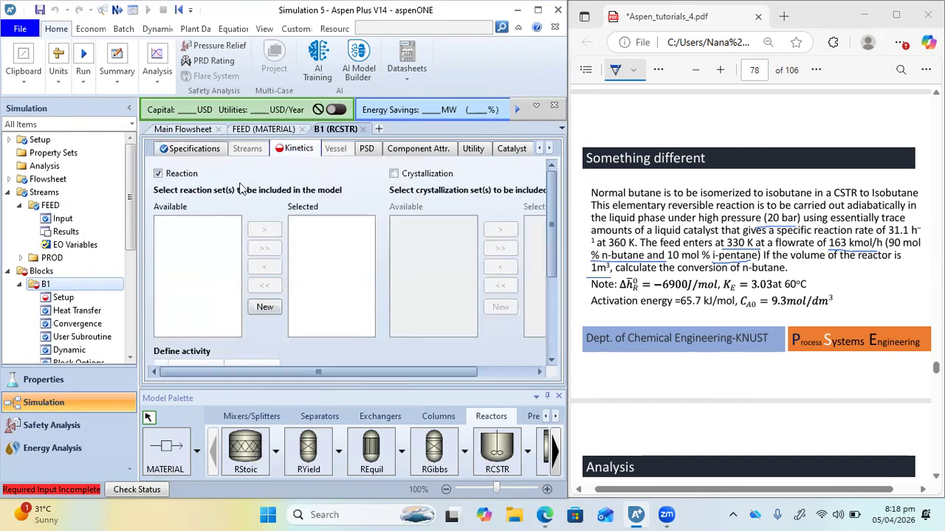
left_click(256, 313)
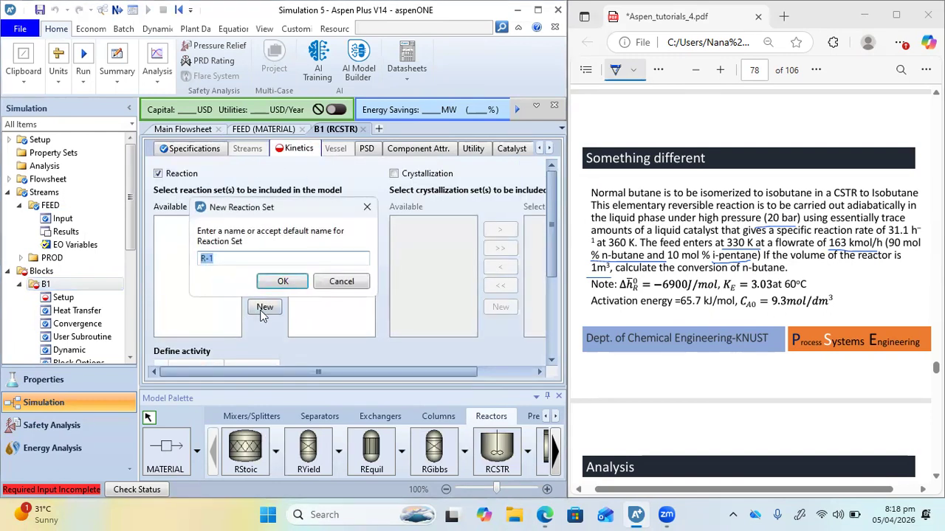
left_click(283, 282)
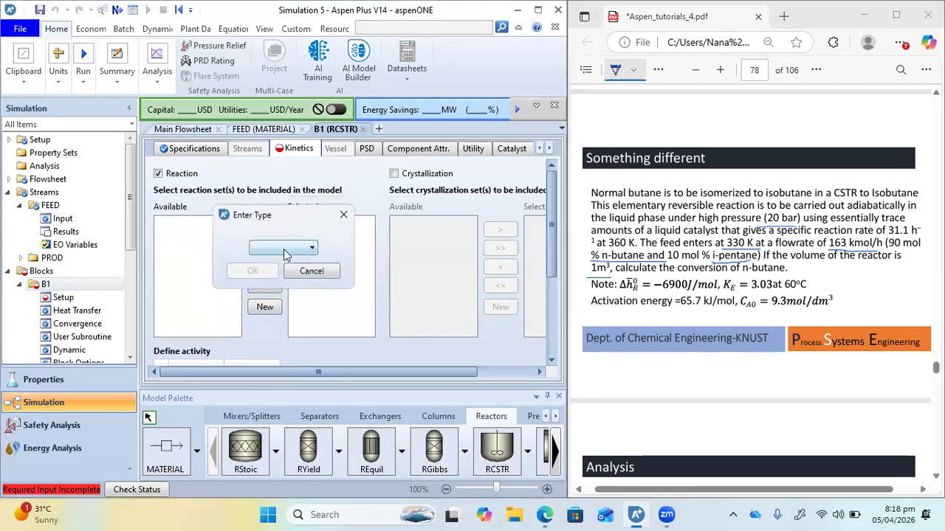
left_click(284, 249)
left_click(274, 347)
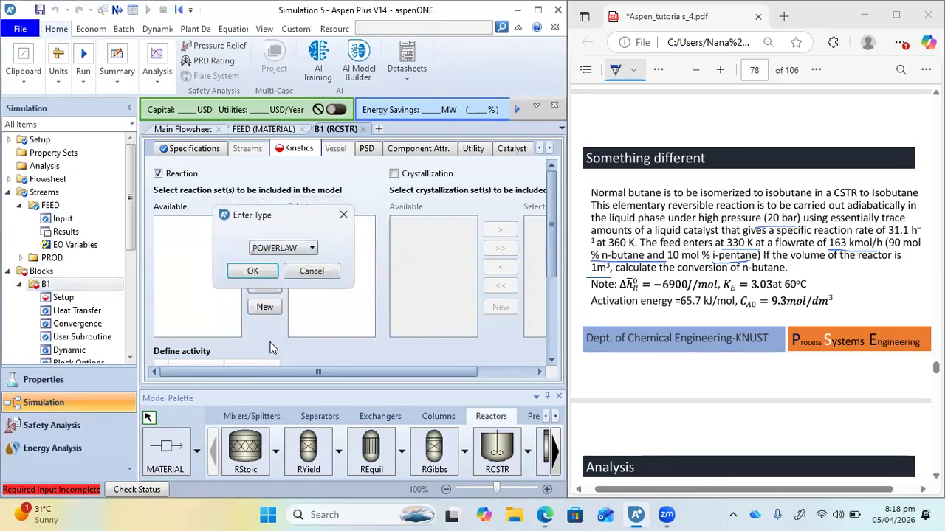
left_click(253, 271)
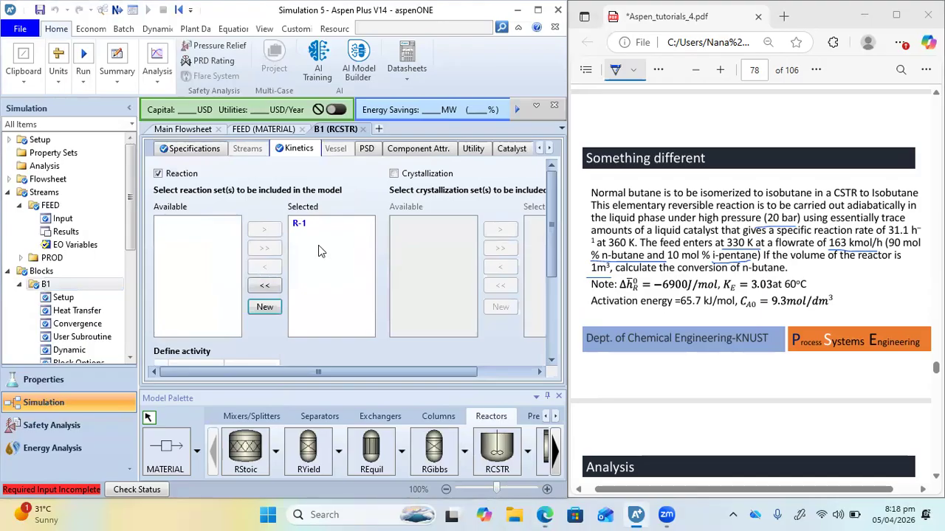
Open the stoichiometry input of reaction set R-1 and handwrite A→B and r = -k[CA - CB/KE] below the PDF problem statement
left_click(115, 9)
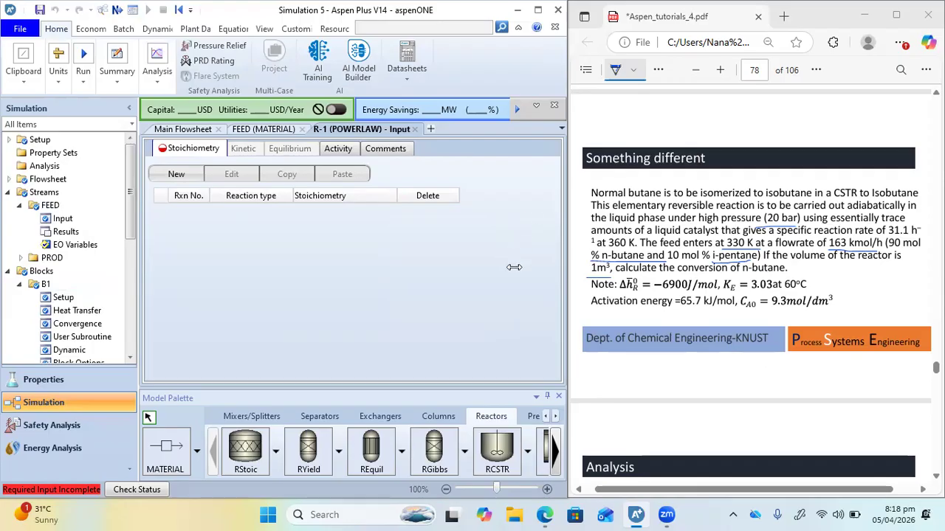
left_click_drag(648, 357, 649, 374)
mouse_move(649, 358)
left_mouse_down()
mouse_move(659, 376)
mouse_move(701, 371)
left_mouse_up()
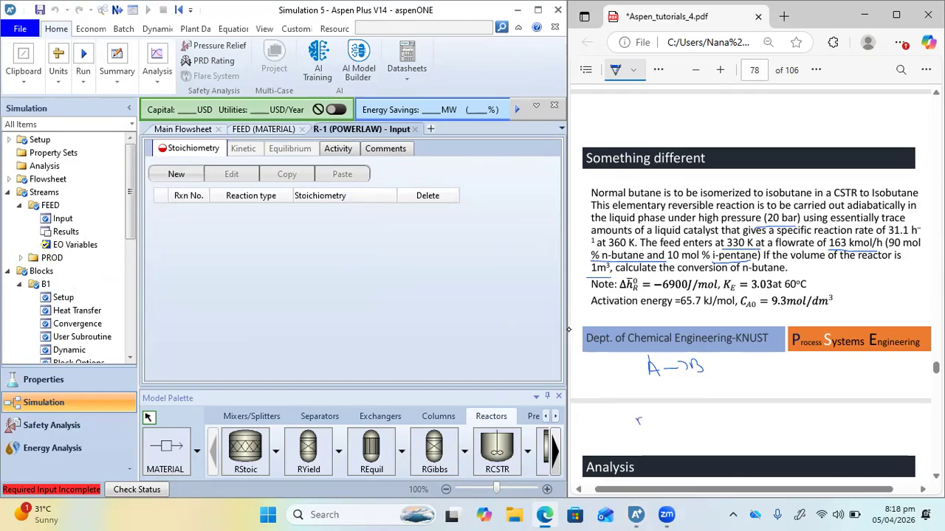
left_click_drag(703, 406, 710, 435)
left_click_drag(792, 432, 797, 439)
left_click_drag(808, 411, 817, 437)
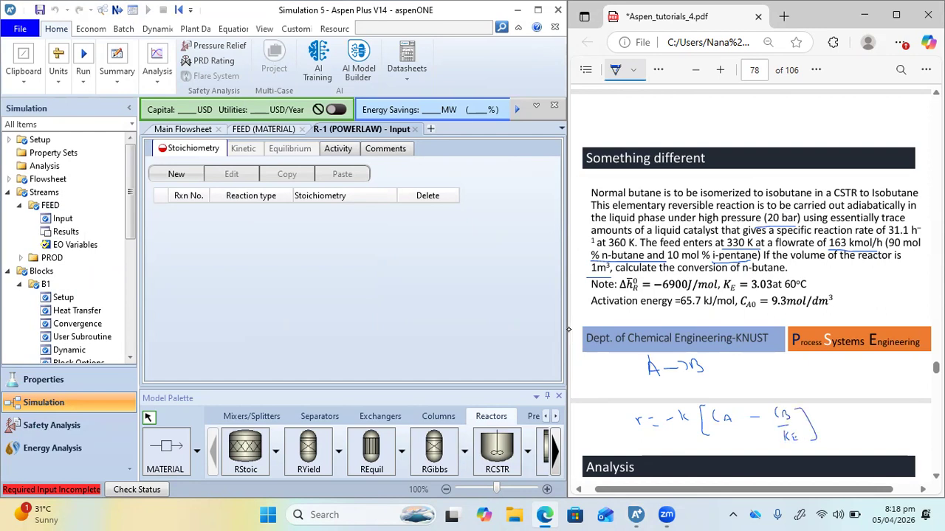
Underline the rate law on the PDF's Analysis page and handwrite the split rates -rf = kCA and -rB = (k/KE)CB beside it
scroll(701, 336, "down", 4)
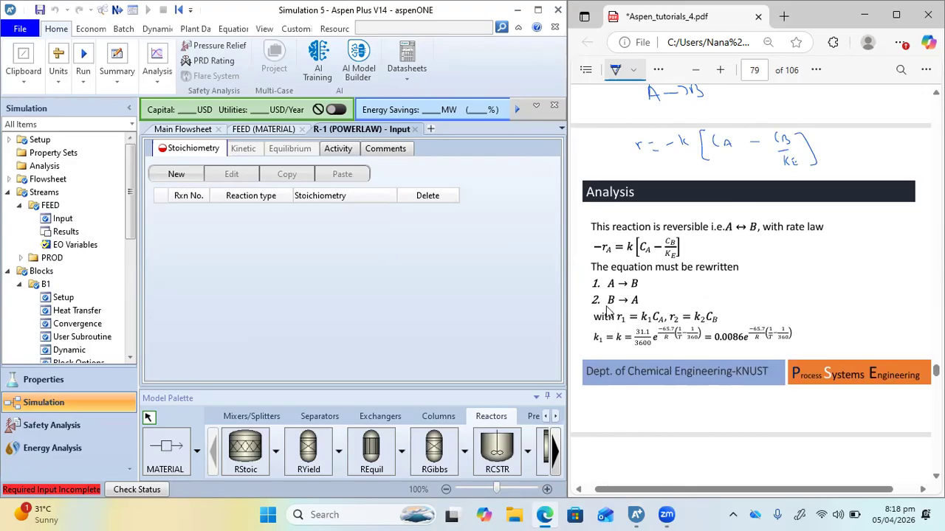
left_click_drag(625, 263, 658, 263)
mouse_move(823, 241)
left_mouse_down()
mouse_move(835, 254)
mouse_move(860, 255)
left_mouse_up()
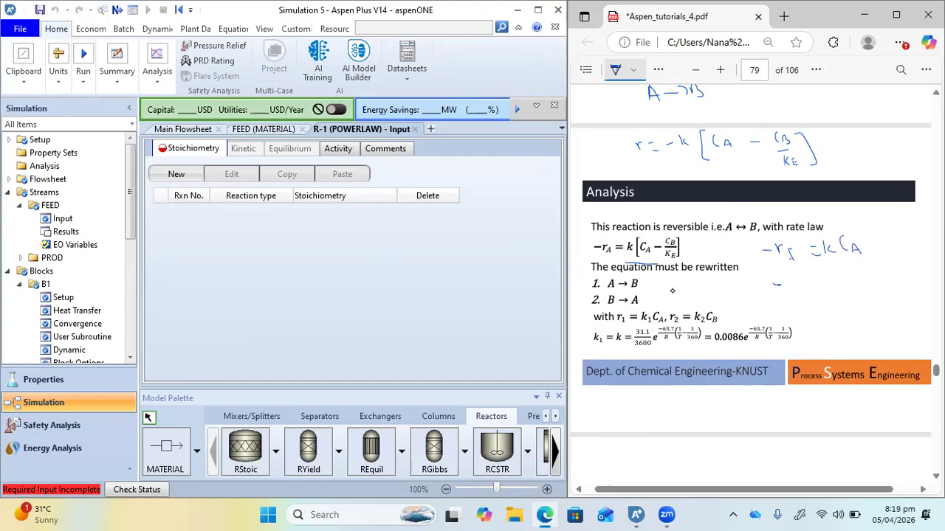
left_click_drag(808, 285, 809, 295)
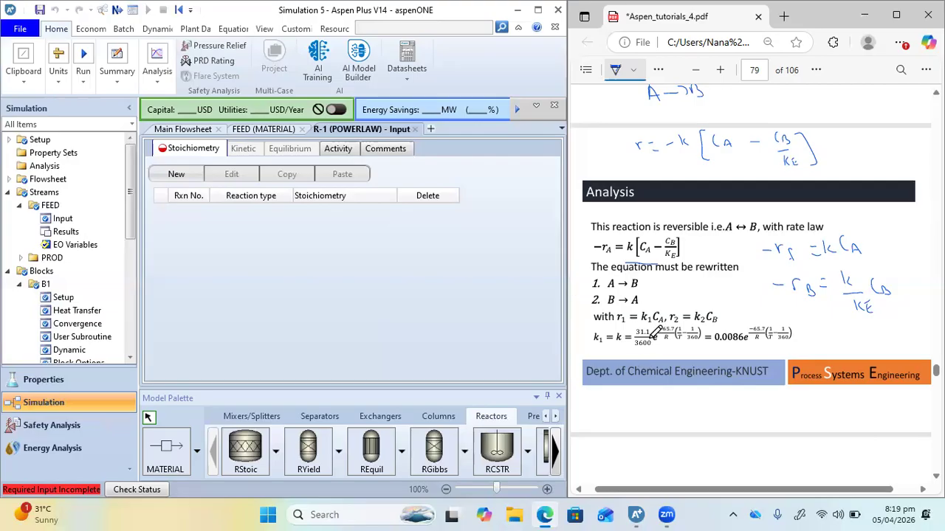
Mark 31.1/3600, 360, 0.0086 and -65.7 in the k1 expression and underline the 65.7 kJ/mol activation energy in the problem statement
scroll(648, 341, "up", 5)
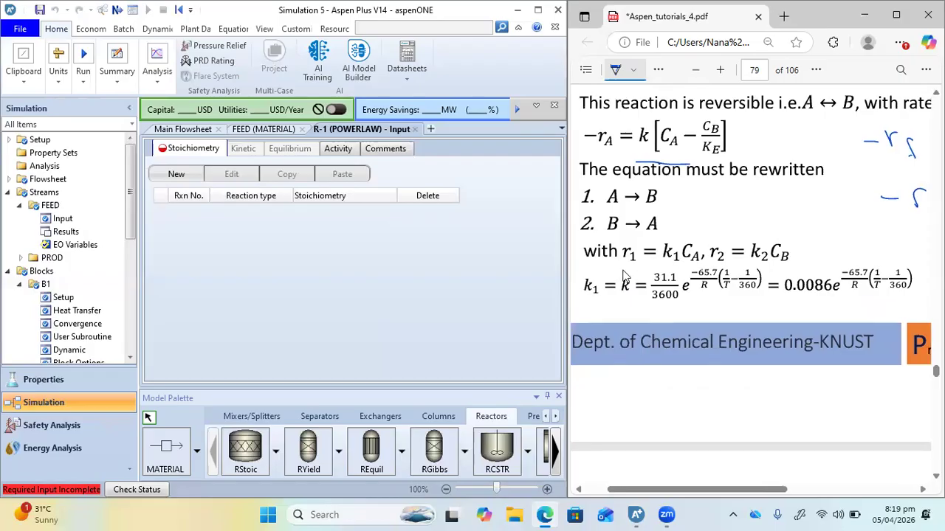
mouse_move(650, 291)
left_mouse_down()
mouse_move(680, 297)
mouse_move(684, 270)
mouse_move(650, 284)
mouse_move(677, 302)
left_mouse_up()
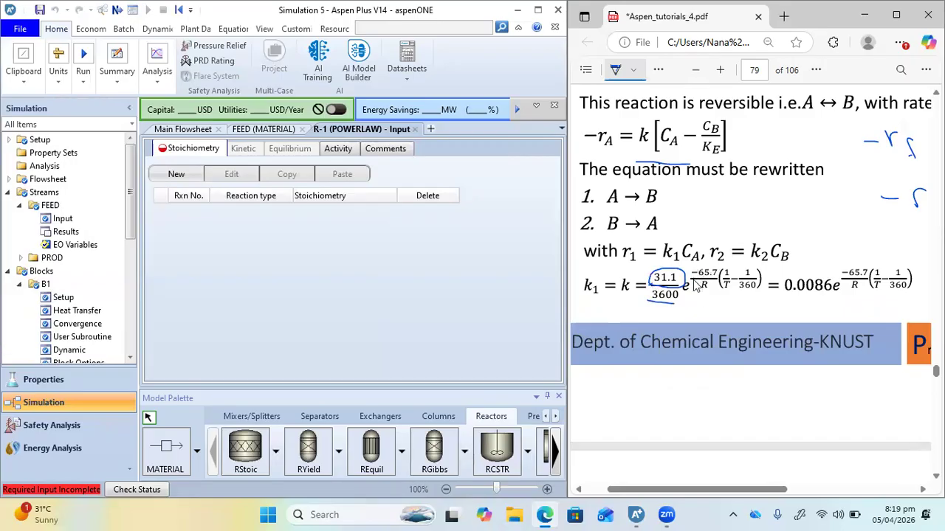
left_click_drag(740, 293, 757, 293)
scroll(665, 266, "right", 5)
scroll(664, 266, "up", 2)
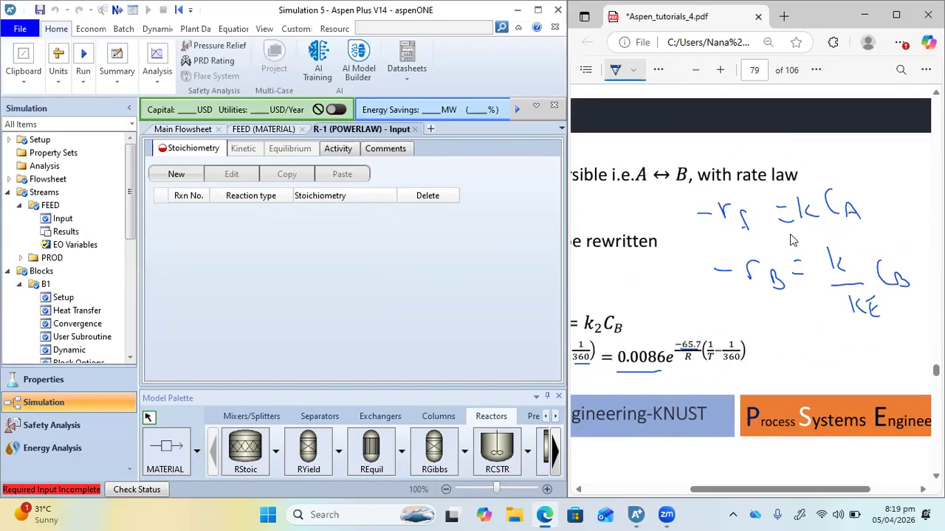
scroll(792, 240, "down", 3)
scroll(793, 233, "up", 4)
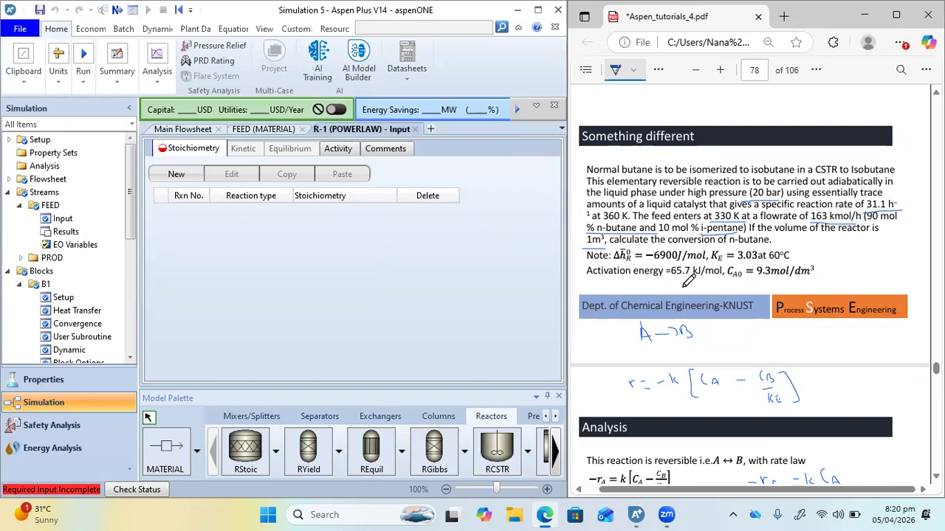
left_click_drag(670, 280, 729, 277)
Erase the ink marks around 31.1/3600 and under the other terms of the k1 expression in the PDF
scroll(735, 271, "down", 5)
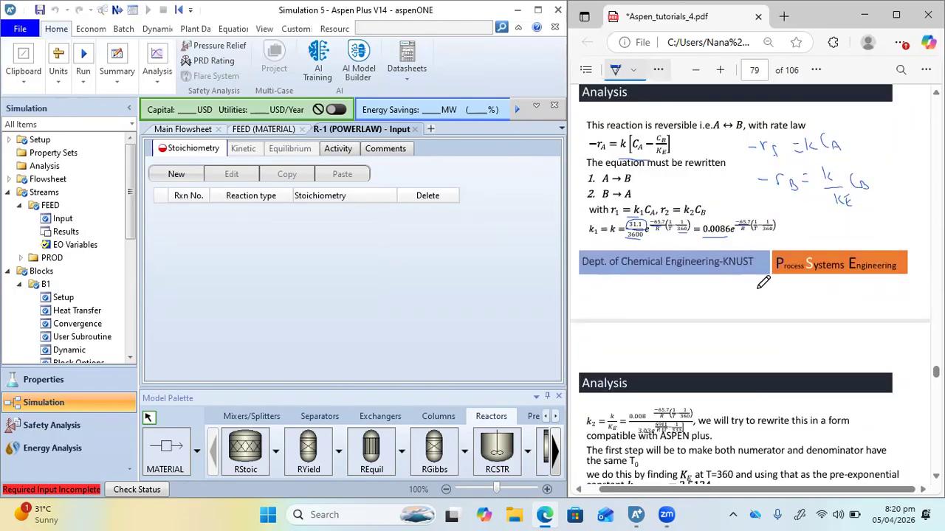
left_click(659, 69)
left_click(679, 117)
left_click_drag(627, 220, 642, 229)
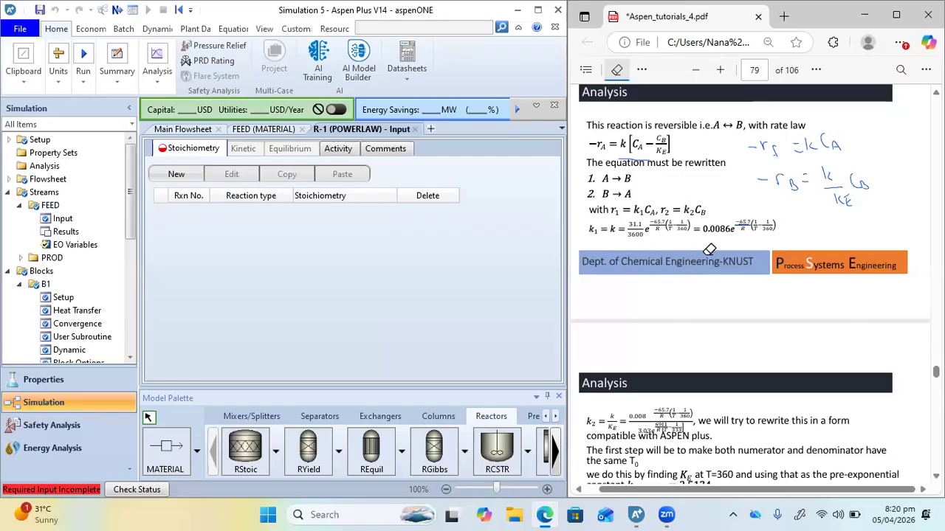
Switch back to the pen, underline k2 in the PDF's rate equations and circle the handwritten k/KE term
left_click(642, 69)
left_click(661, 118)
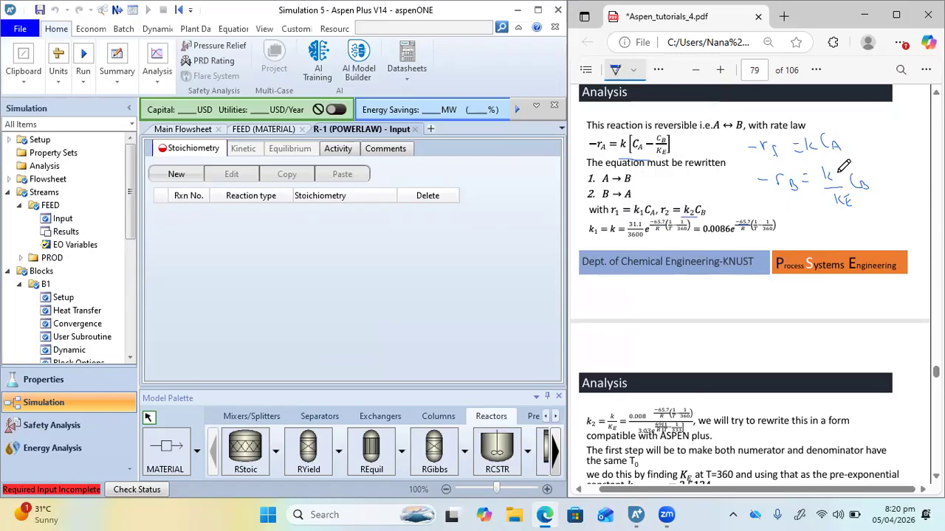
mouse_move(830, 164)
left_mouse_down()
mouse_move(816, 186)
mouse_move(855, 212)
mouse_move(862, 186)
mouse_move(843, 178)
left_mouse_up()
Underline 360, 333 and KE in the k2 = k/KE expression on the next Analysis page and circle the 360
scroll(743, 342, "down", 3)
scroll(650, 235, "up", 3)
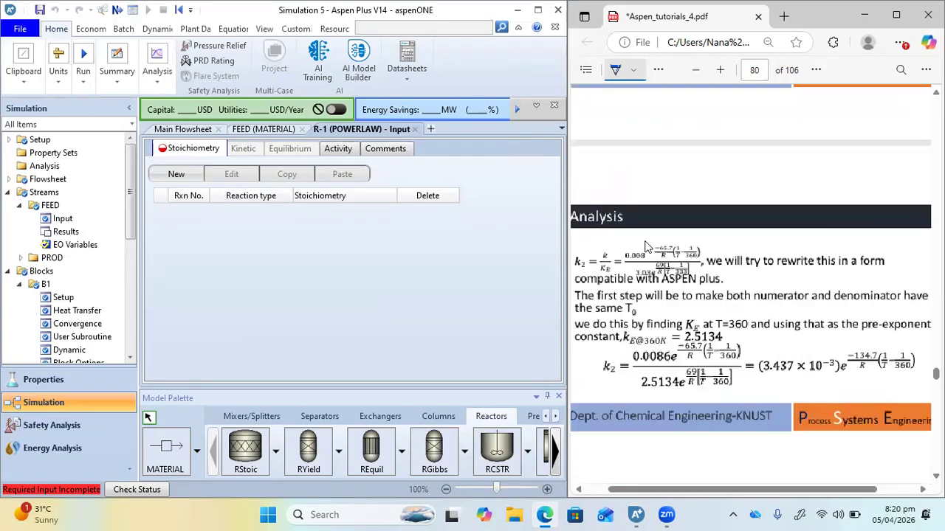
scroll(649, 235, "up", 1)
scroll(650, 235, "left", 1)
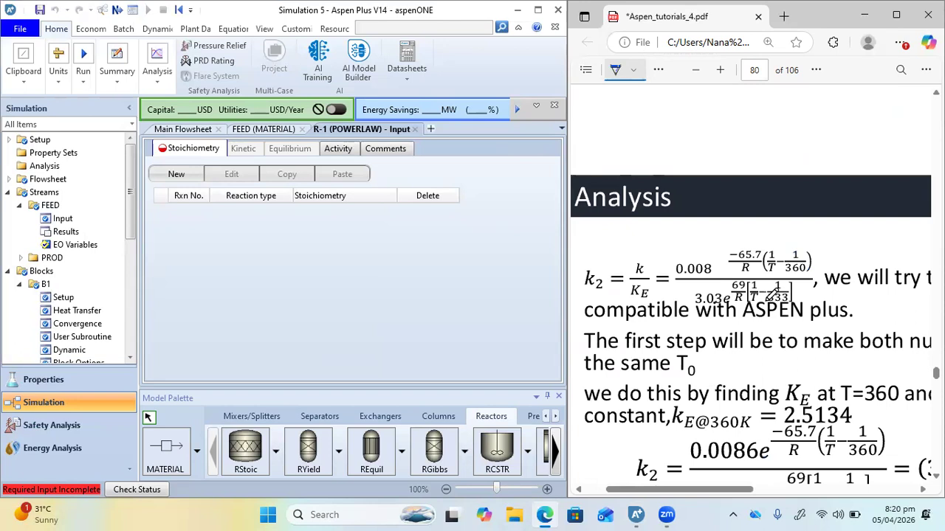
scroll(793, 266, "up", 3)
left_click_drag(790, 263, 819, 262)
left_click_drag(767, 301, 804, 302)
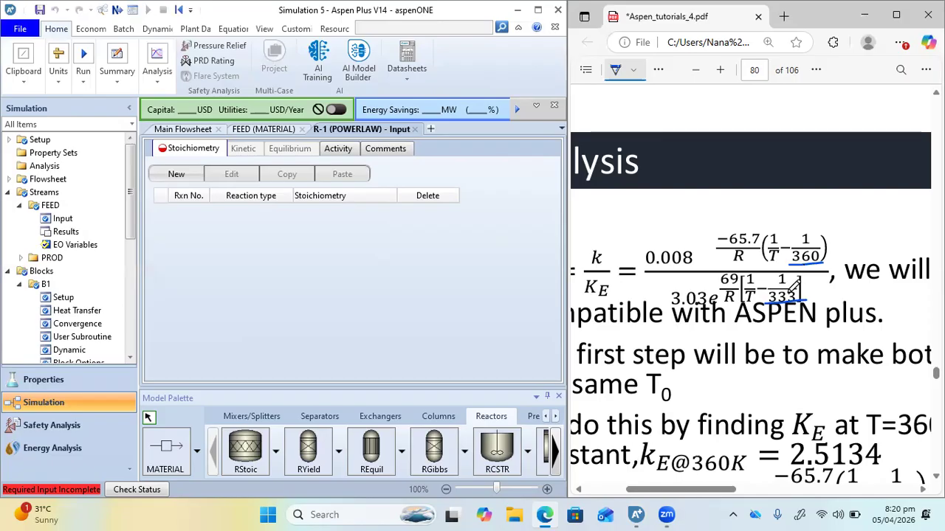
scroll(721, 345, "down", 1)
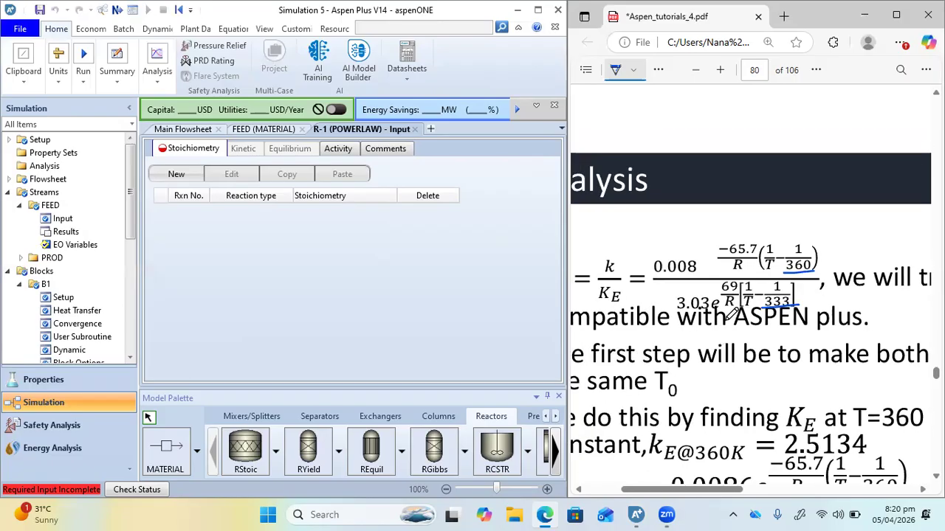
left_click_drag(600, 305, 624, 306)
mouse_move(794, 264)
left_mouse_down()
mouse_move(819, 271)
mouse_move(810, 250)
left_mouse_up()
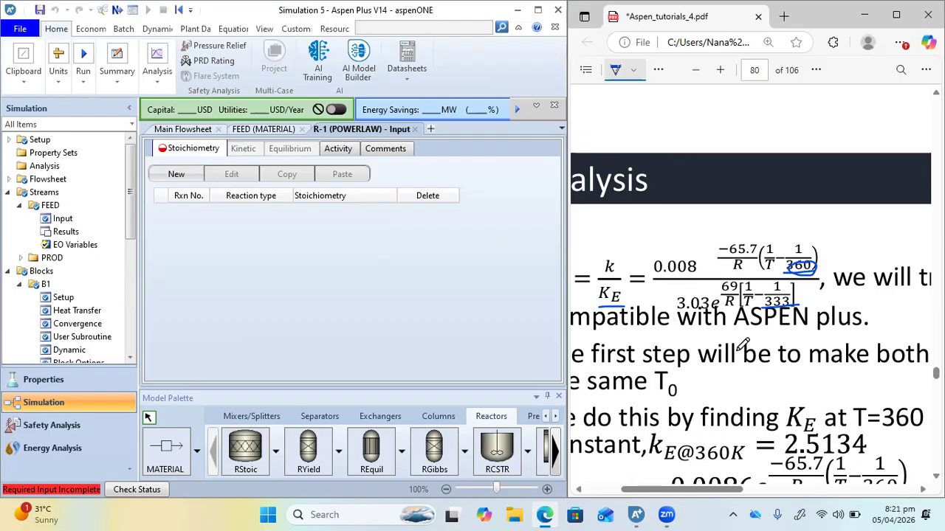
Underline 3.03, the equilibrium constant 2.5134 at 360 K and the denominator's 360 in the rewritten k2 derivation
scroll(741, 344, "down", 3)
scroll(742, 343, "down", 2, "ctrl")
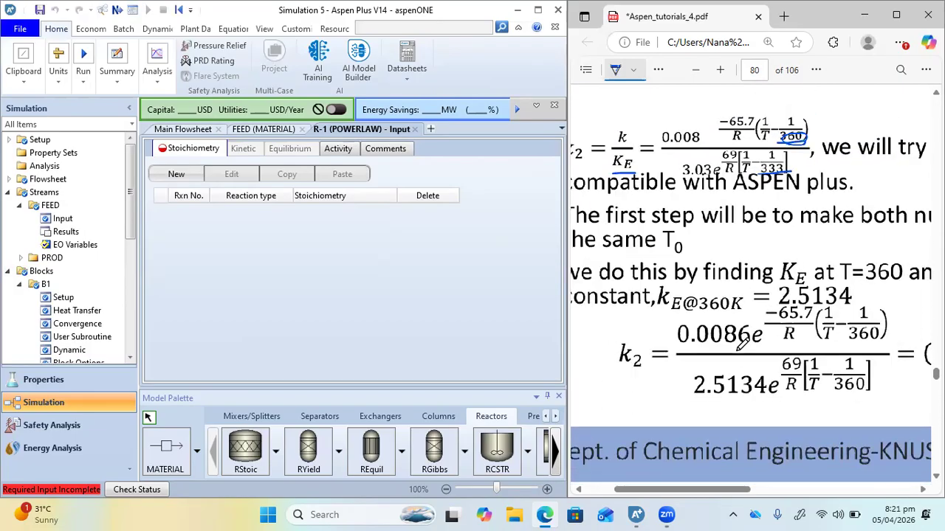
scroll(740, 347, "down", 1, "ctrl")
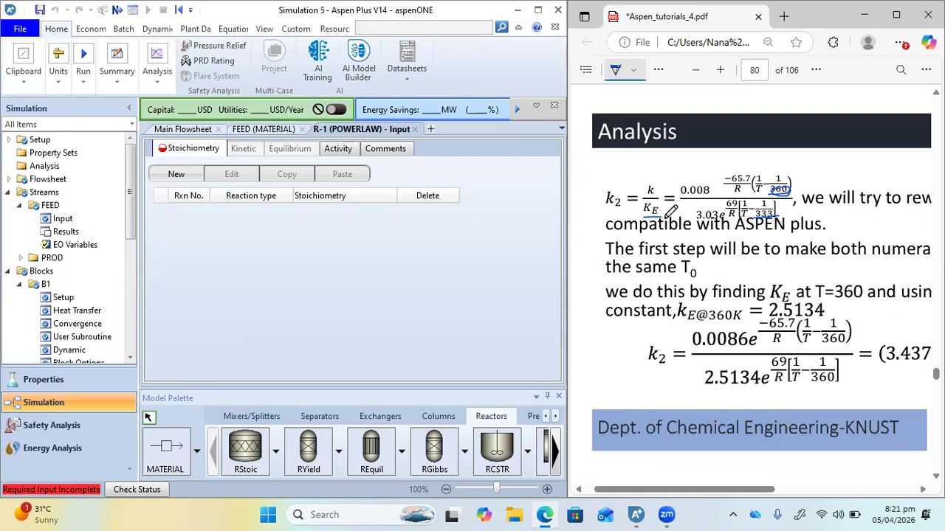
left_click_drag(694, 218, 725, 218)
scroll(757, 277, "right", 1)
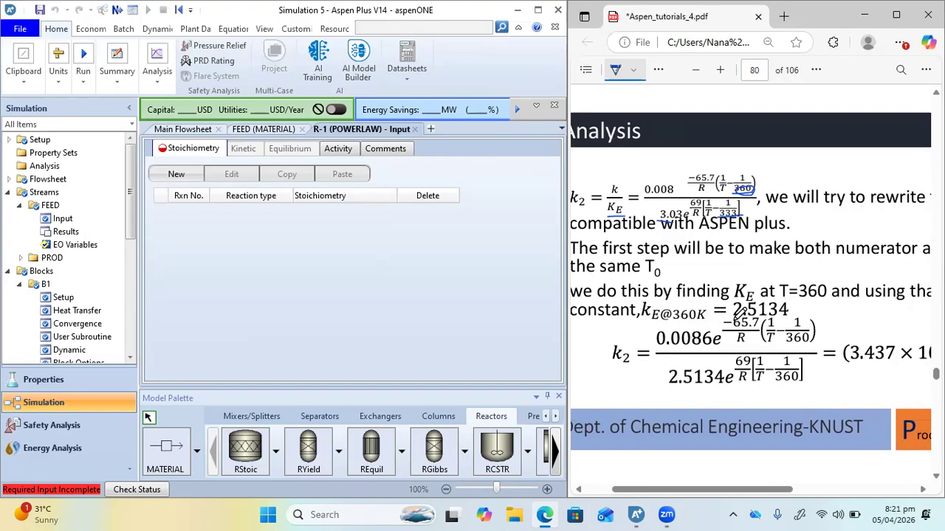
left_click_drag(734, 316, 788, 316)
left_click_drag(775, 379, 799, 379)
scroll(825, 325, "right", 5)
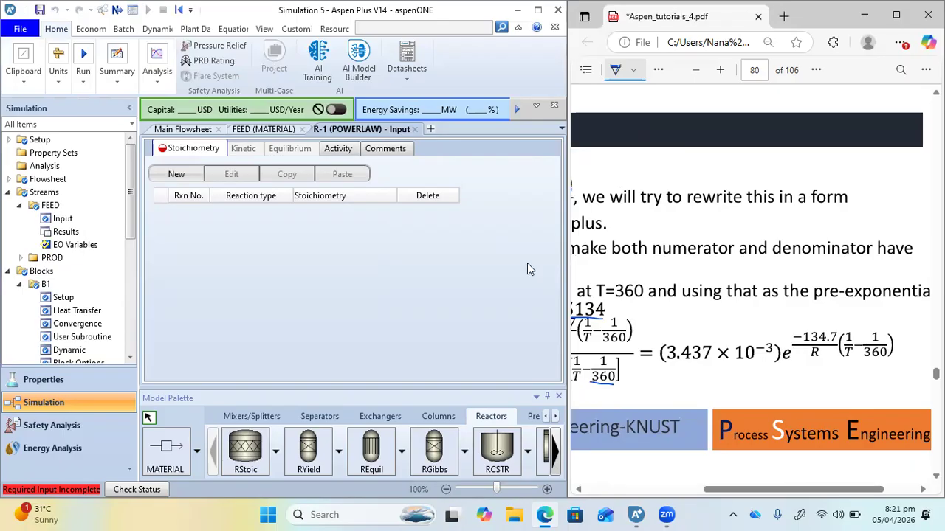
Create kinetic reaction 1 in R-1 with N-BUTANE as the reactant, coefficient -1 and exponent 1
left_click(175, 176)
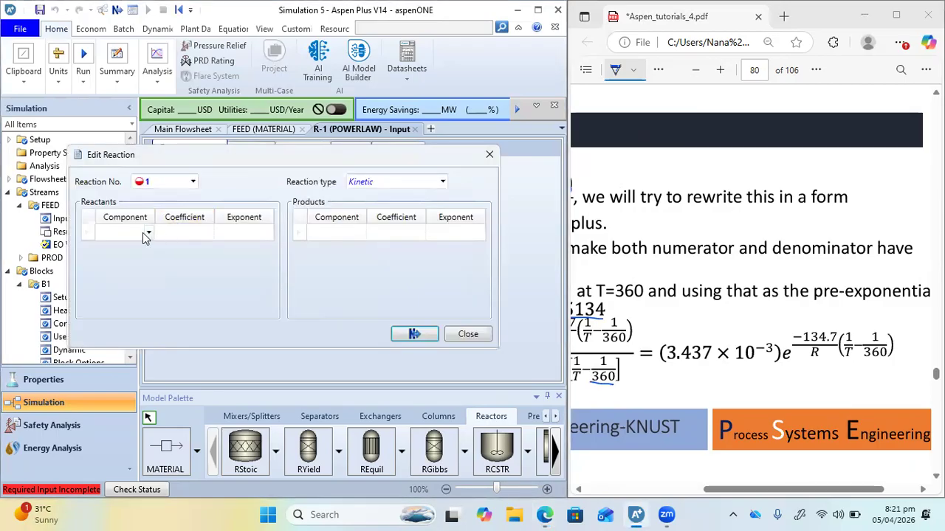
left_click(143, 233)
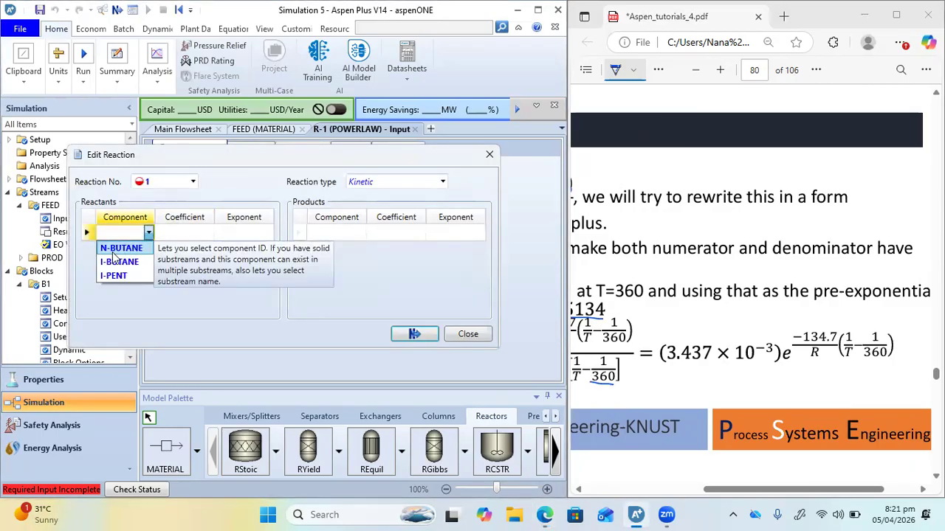
left_click(118, 249)
scroll(605, 215, "up", 8)
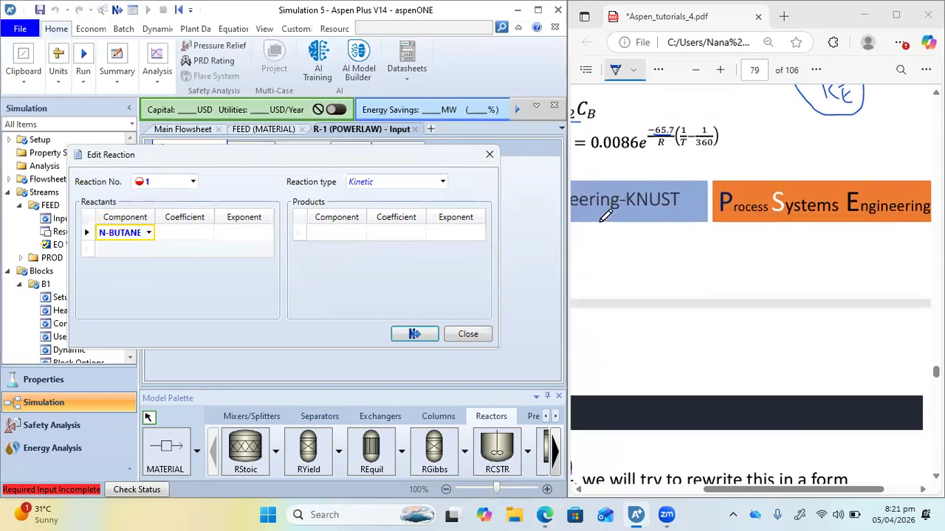
scroll(605, 214, "up", 10)
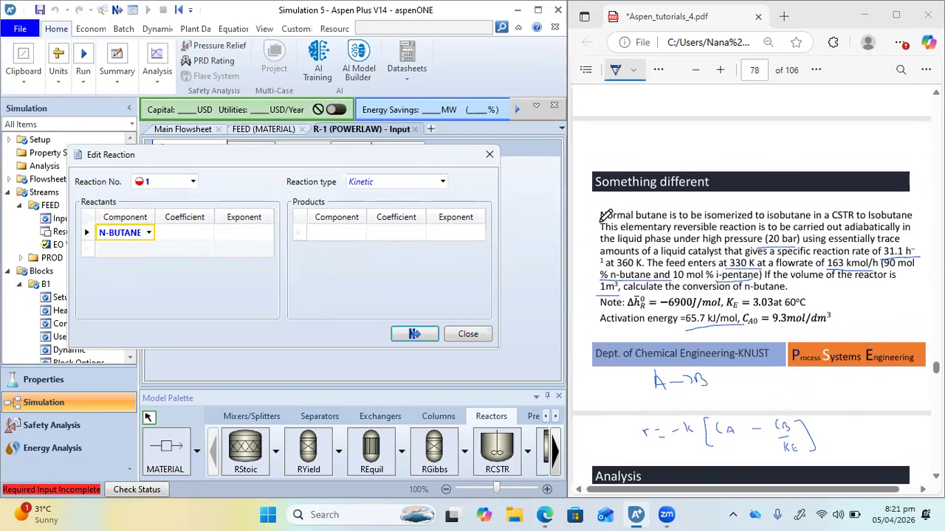
left_click(196, 234)
type("1")
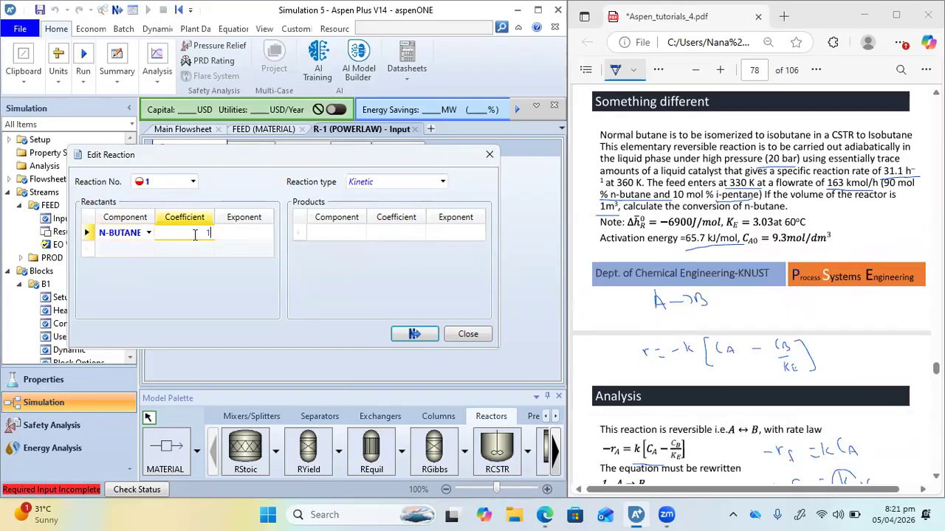
left_click(250, 235)
type("1")
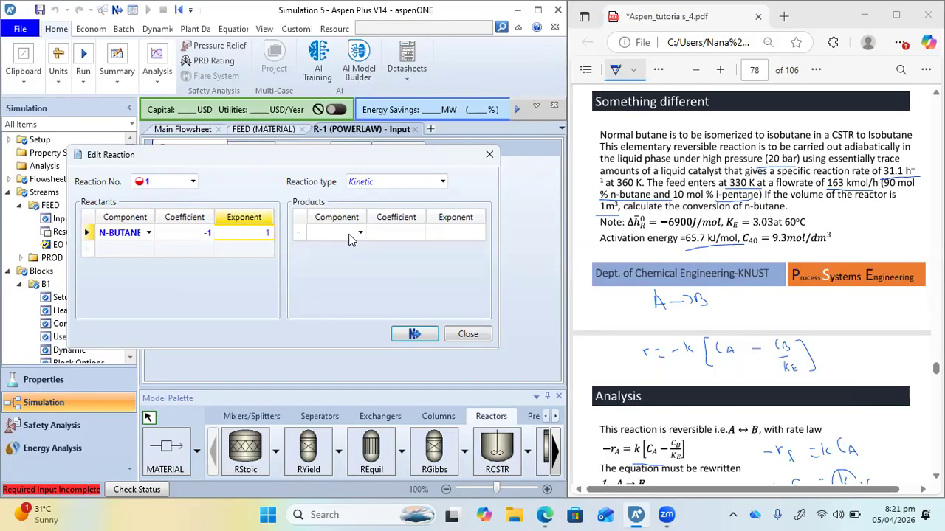
Add I-BUTANE as the product of reaction 1 with coefficient 1 and exponent 0, and finish the reaction
left_click(359, 233)
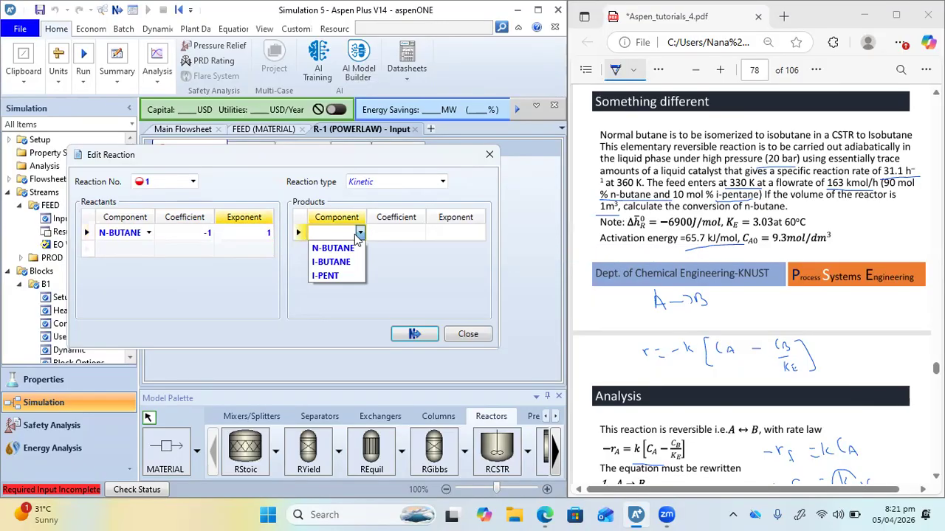
left_click(329, 264)
left_click(417, 233)
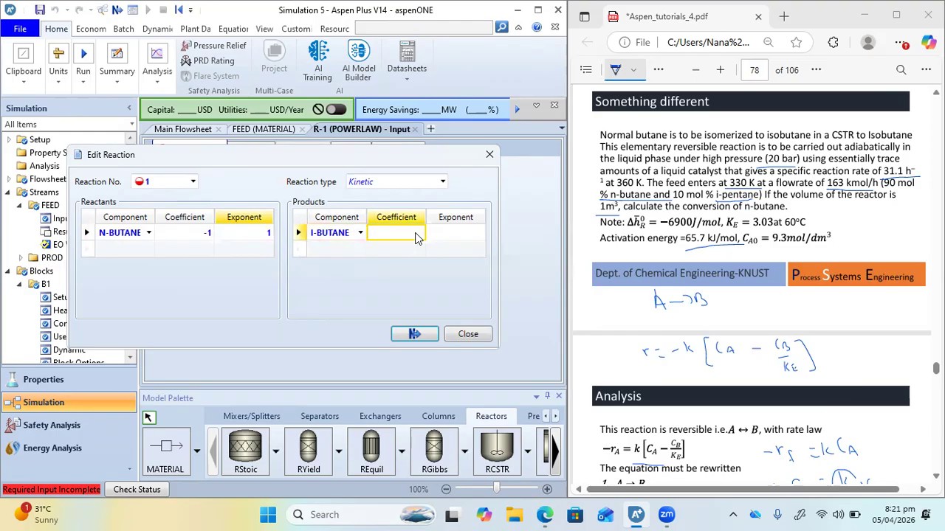
type("1")
left_click(455, 235)
type("0")
key("Return")
left_click(415, 335)
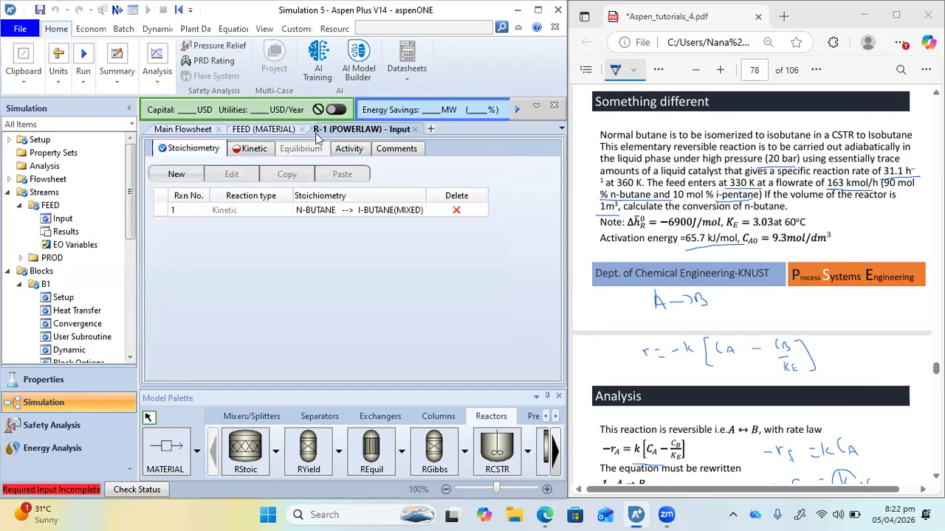
Create kinetic reaction 2 in R-1 with I-BUTANE as the reactant, coefficient -1 and exponent 1
left_click(175, 174)
left_click(147, 234)
left_click(148, 233)
left_click(115, 261)
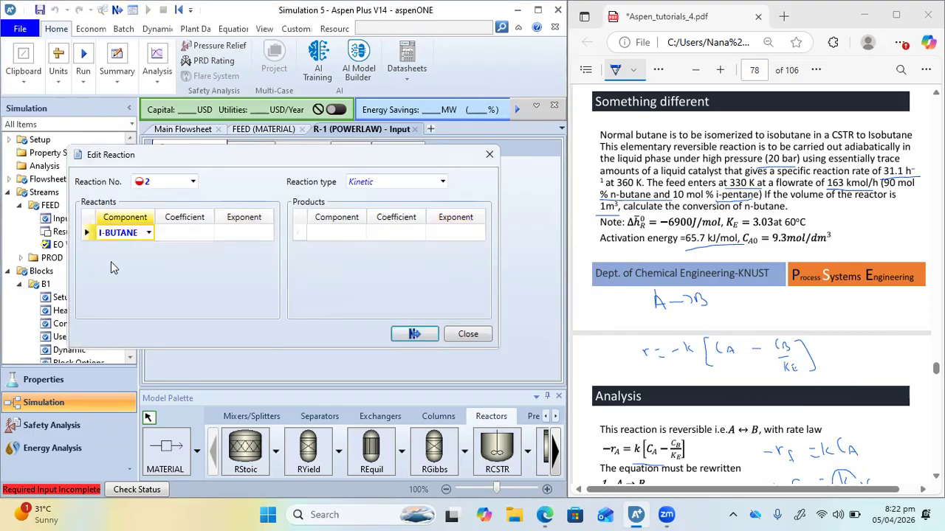
left_click(199, 235)
type("1")
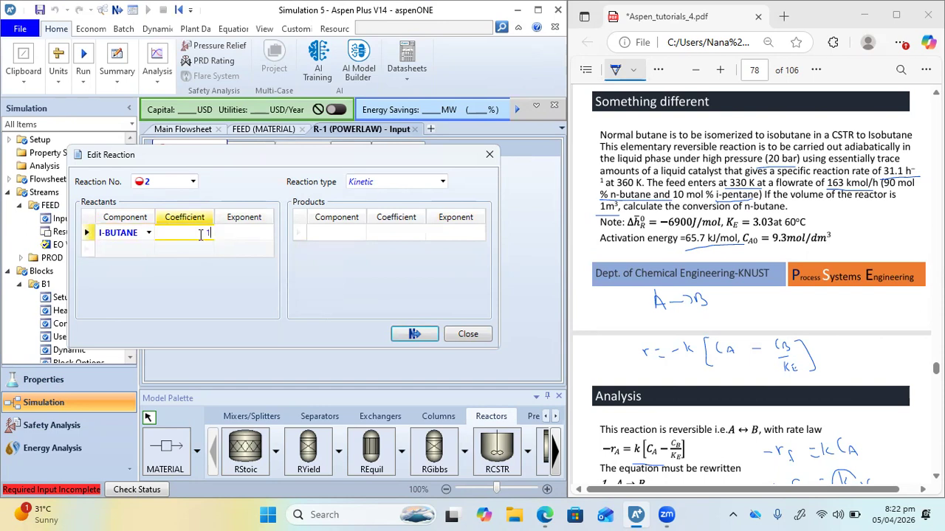
left_click(253, 233)
type("1")
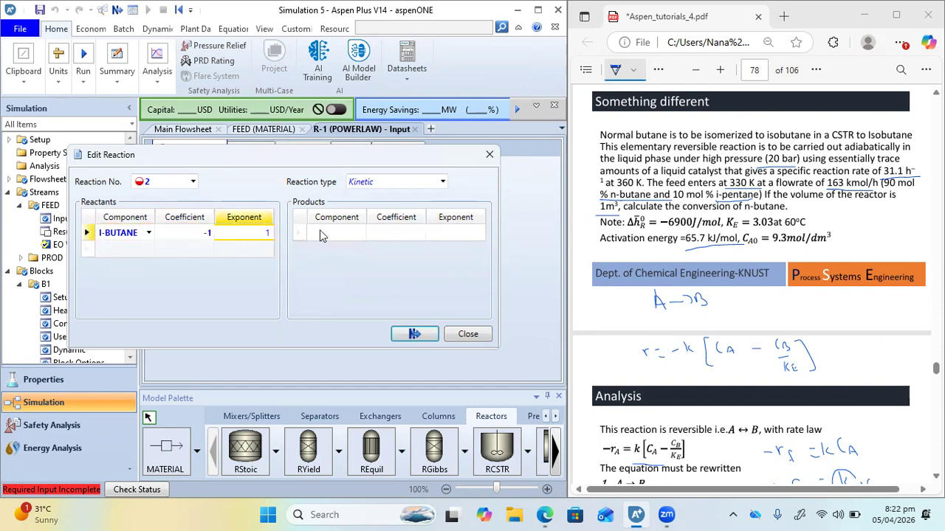
Add N-BUTANE as the product of reaction 2 with coefficient 1 and exponent 0, and finish the reaction
left_click(359, 233)
left_click(359, 232)
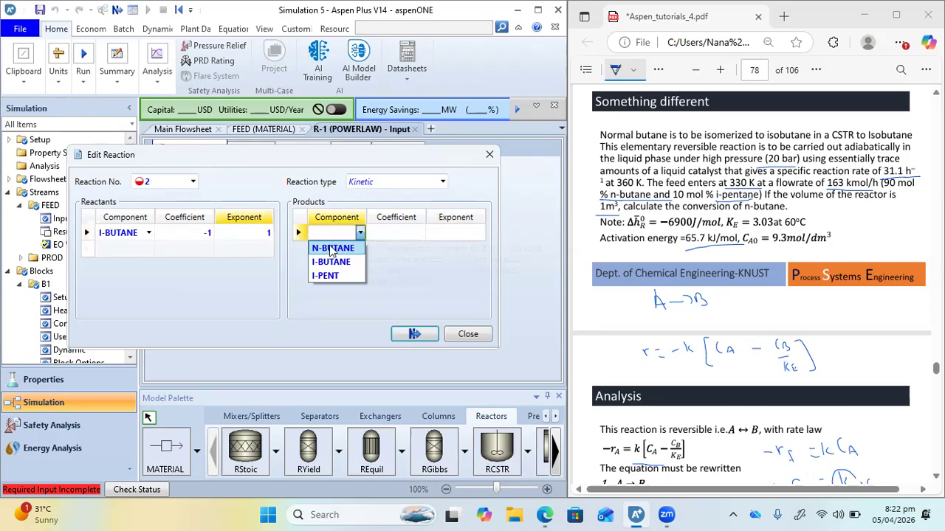
left_click(331, 248)
left_click(404, 236)
type("1")
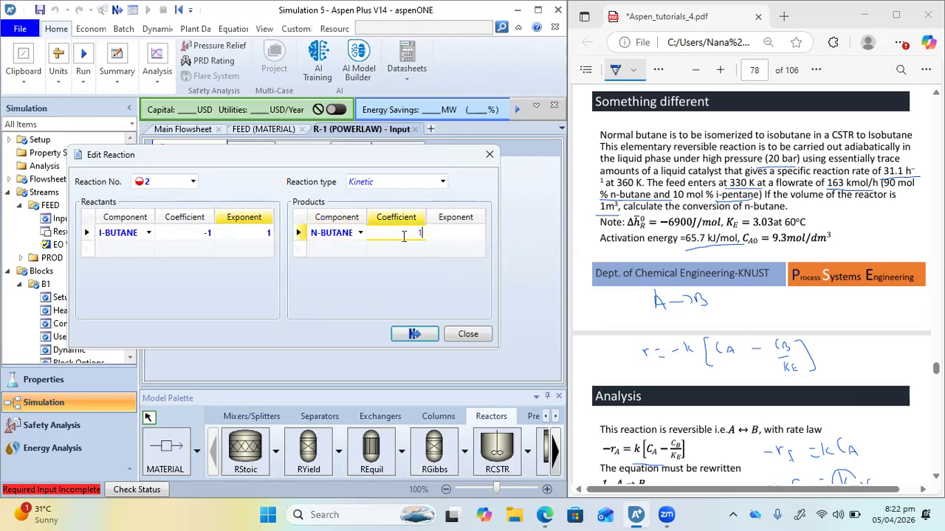
left_click(451, 233)
type("0")
key("Return")
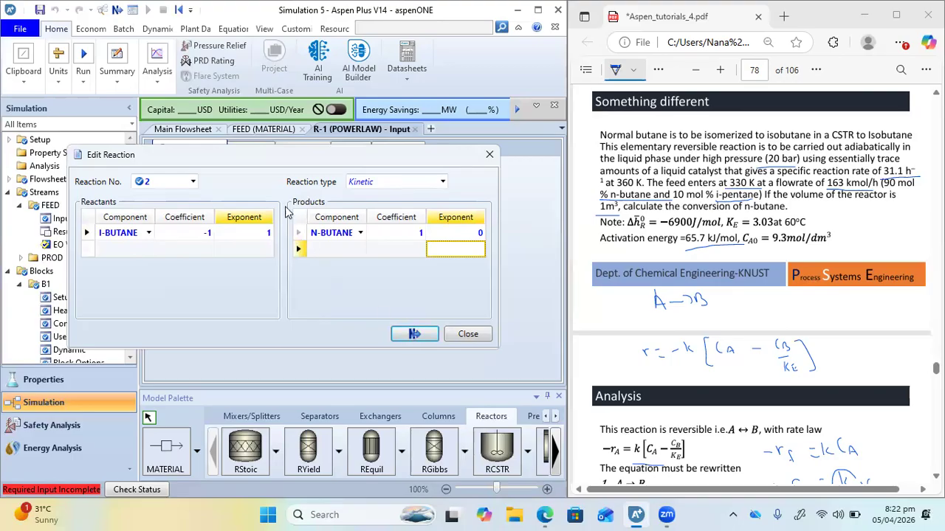
left_click(415, 334)
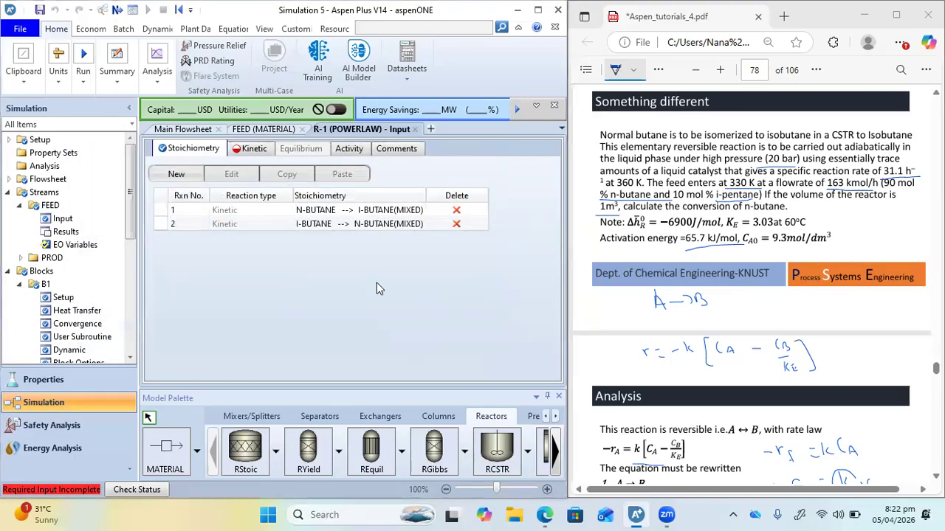
Set the kinetic constant k of reaction 1 (N-BUTANE to I-BUTANE) to 0.0086, following the k1 expression in the PDF
left_click(249, 151)
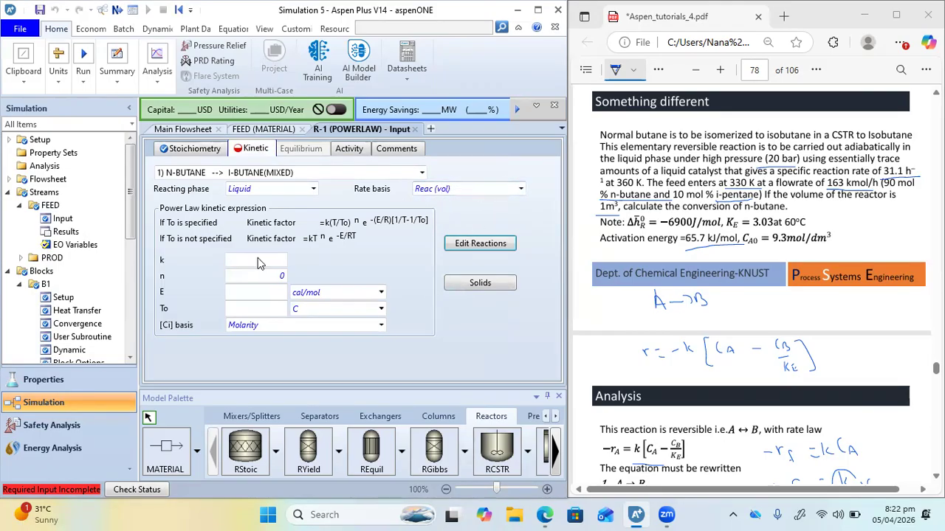
left_click(421, 172)
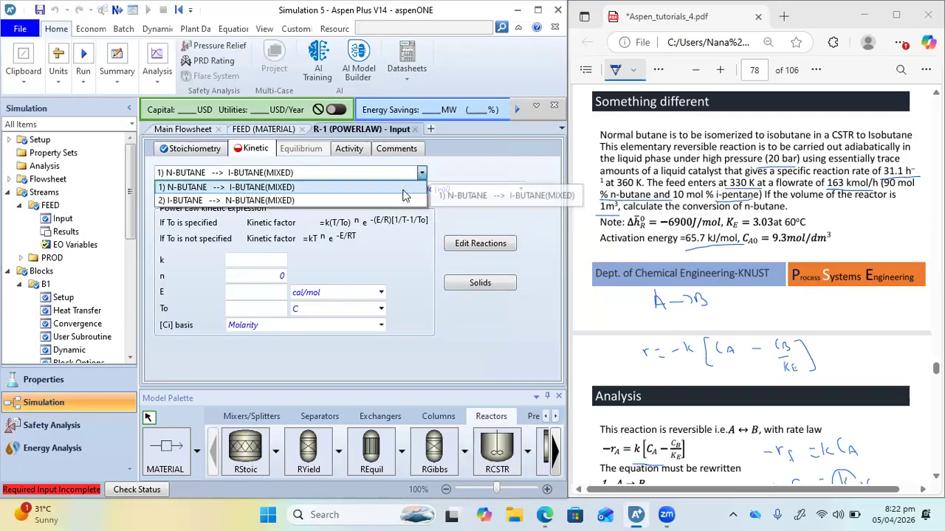
left_click(405, 190)
scroll(688, 310, "down", 3)
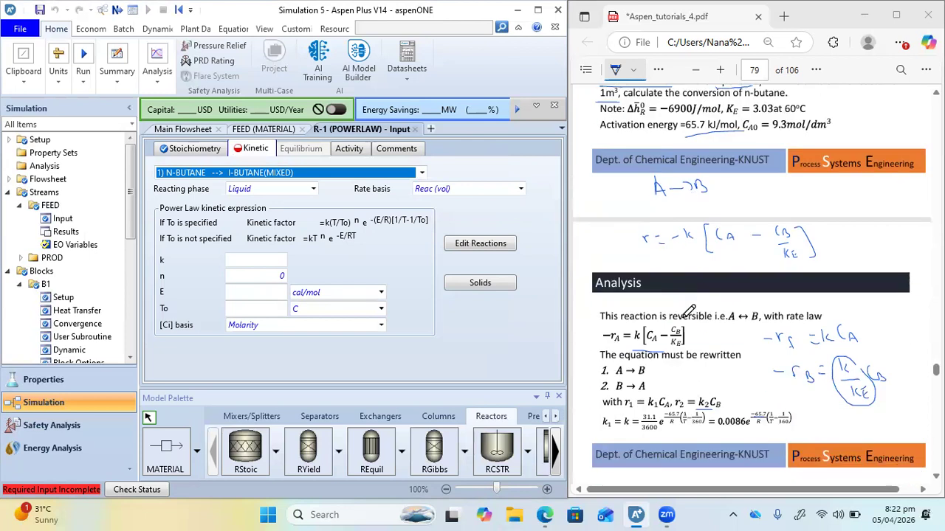
scroll(688, 311, "down", 5)
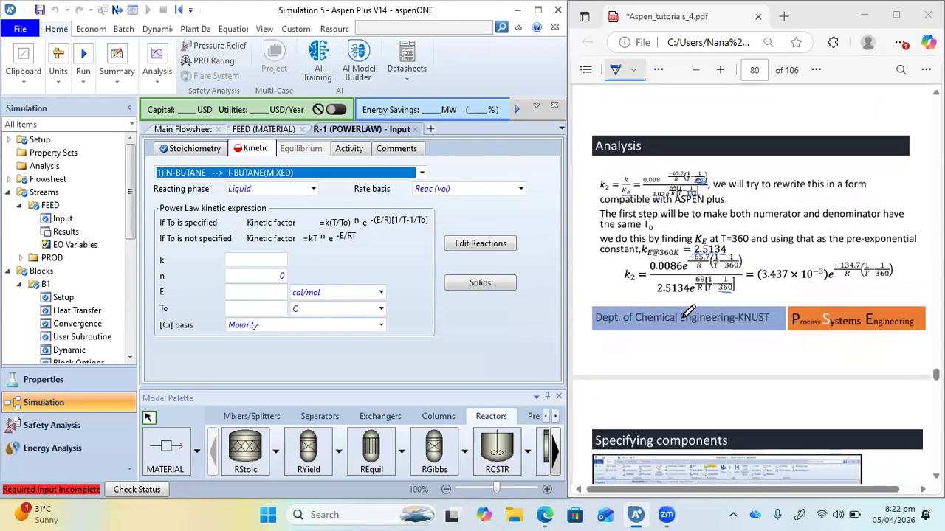
scroll(688, 311, "up", 5)
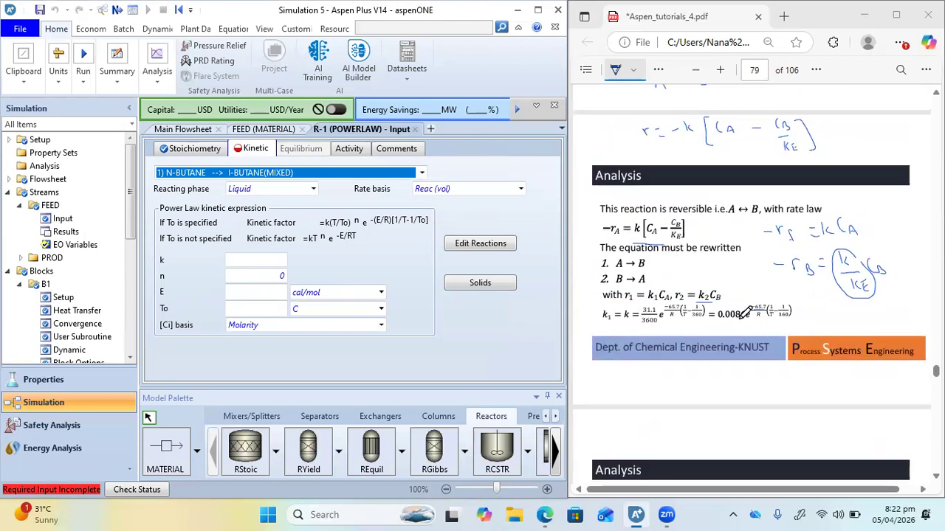
scroll(743, 314, "up", 3)
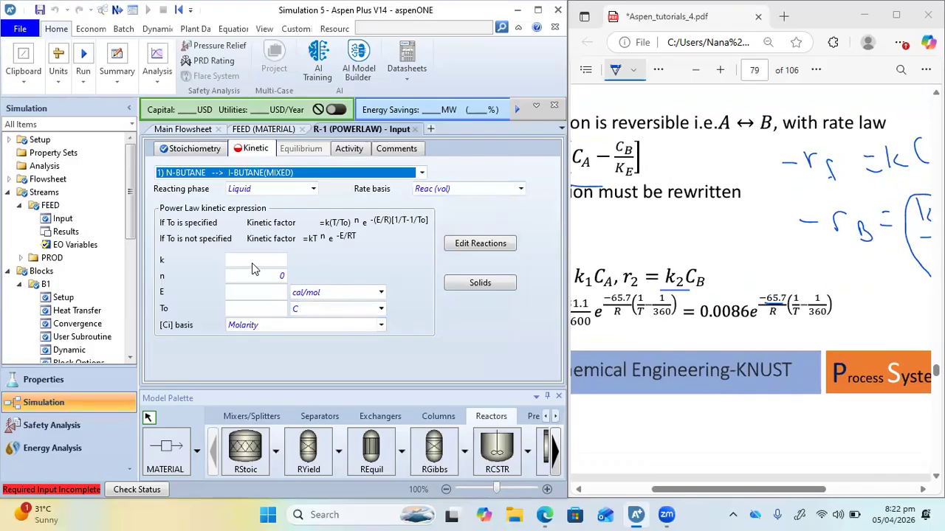
left_click(249, 261)
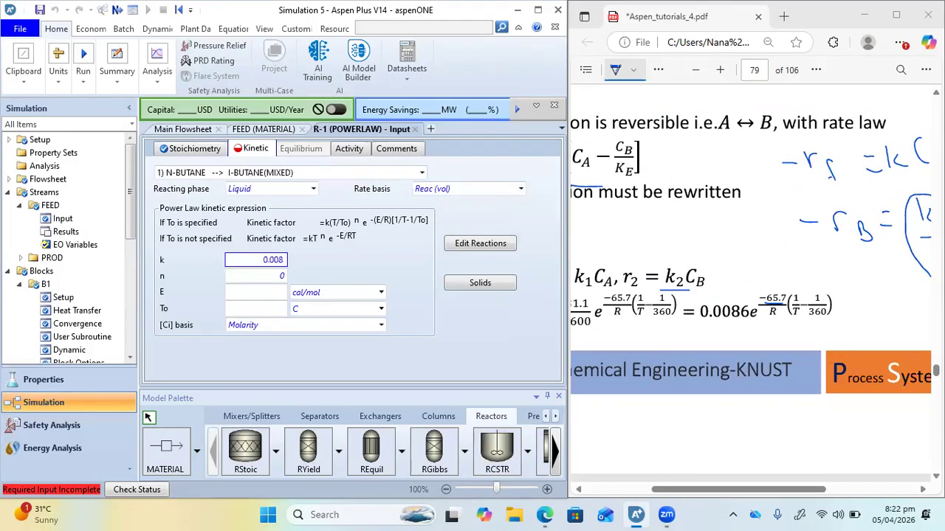
Set reaction 1's activation energy E to 65.7 and its reference temperature To to 360
left_click(255, 292)
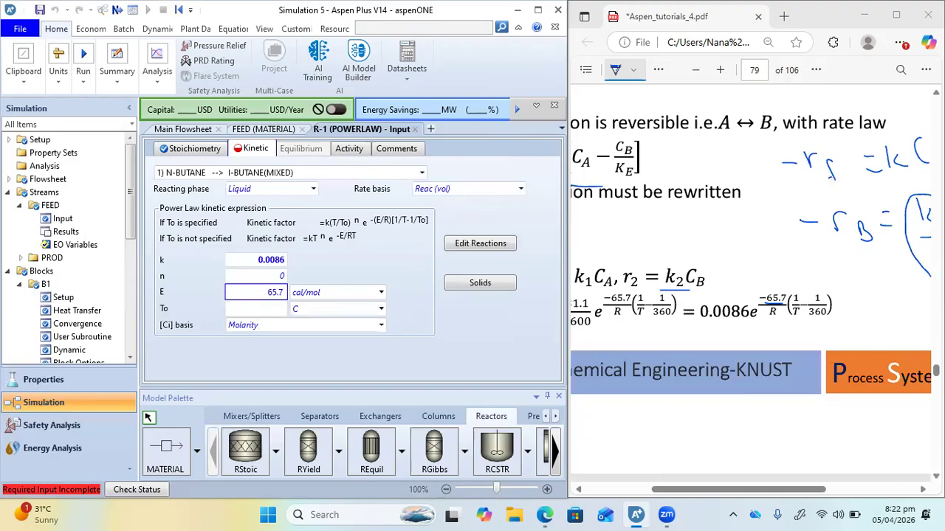
key("Return")
left_click(268, 293)
key("Return")
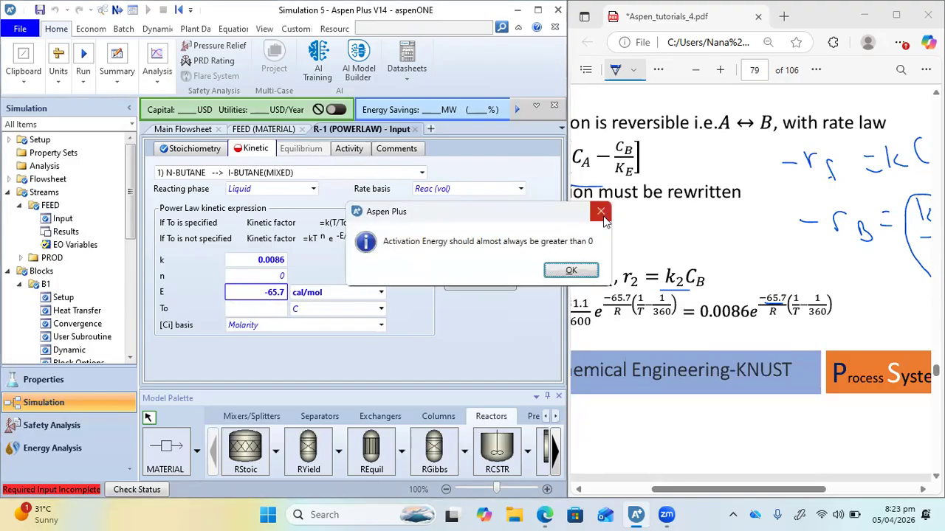
left_click(602, 216)
left_click(268, 293)
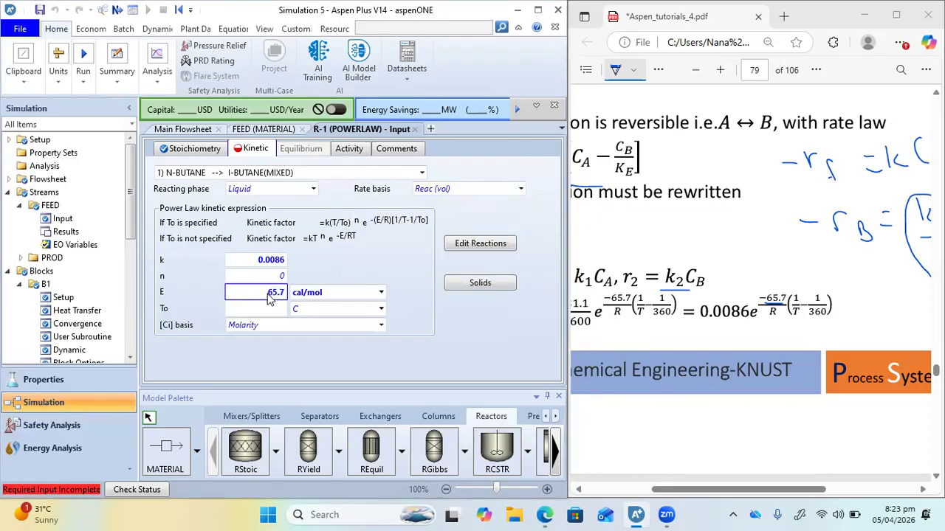
left_click(274, 309)
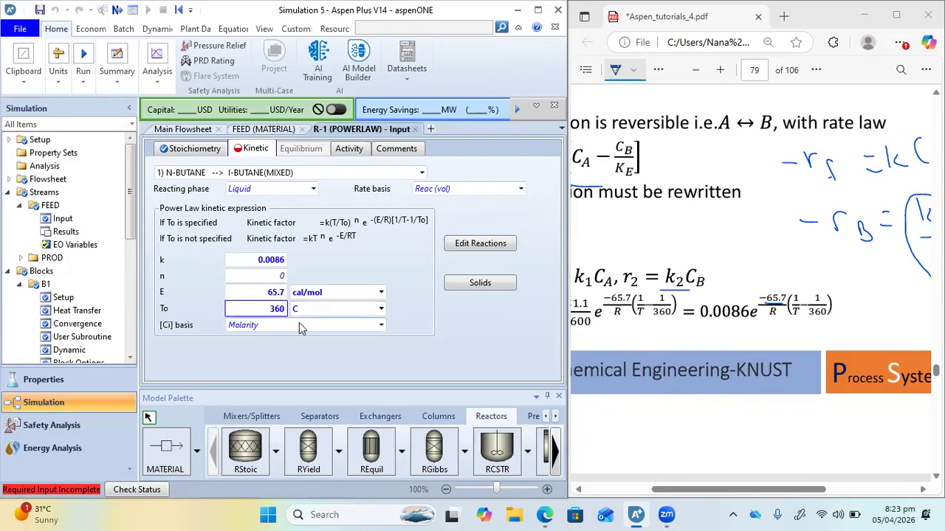
Set the kinetic constant k of reaction 2 (I-BUTANE to N-BUTANE) to 3.437e-3, following the k2 expression in the PDF
left_click(423, 175)
left_click(284, 200)
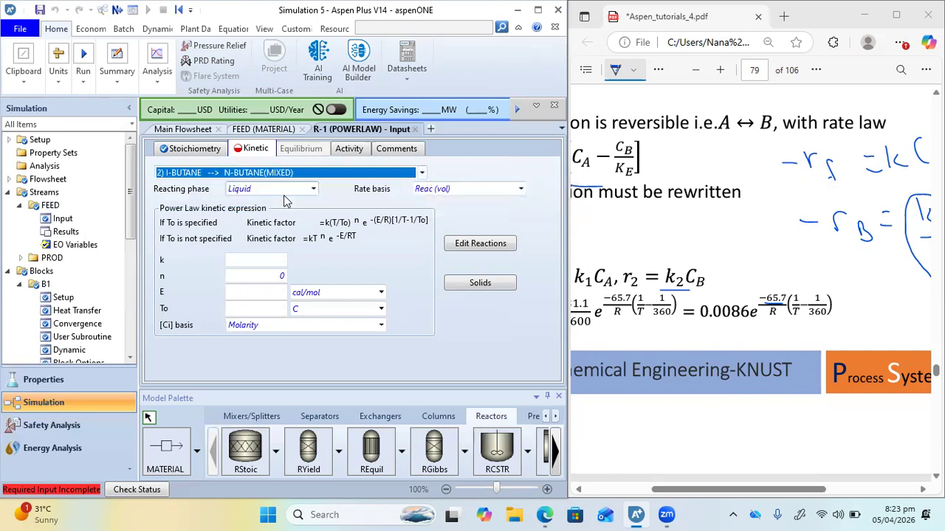
scroll(781, 333, "down", 5)
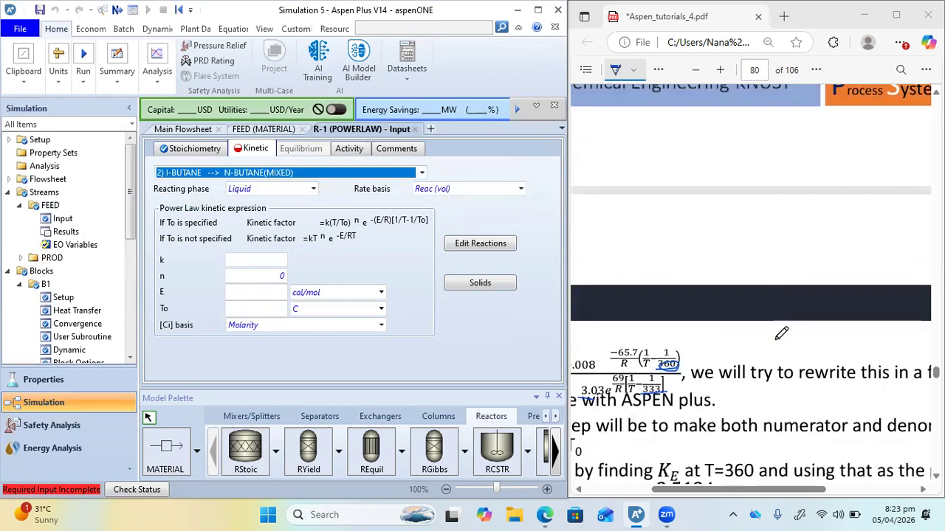
scroll(781, 334, "right", 2)
scroll(781, 332, "up", 3)
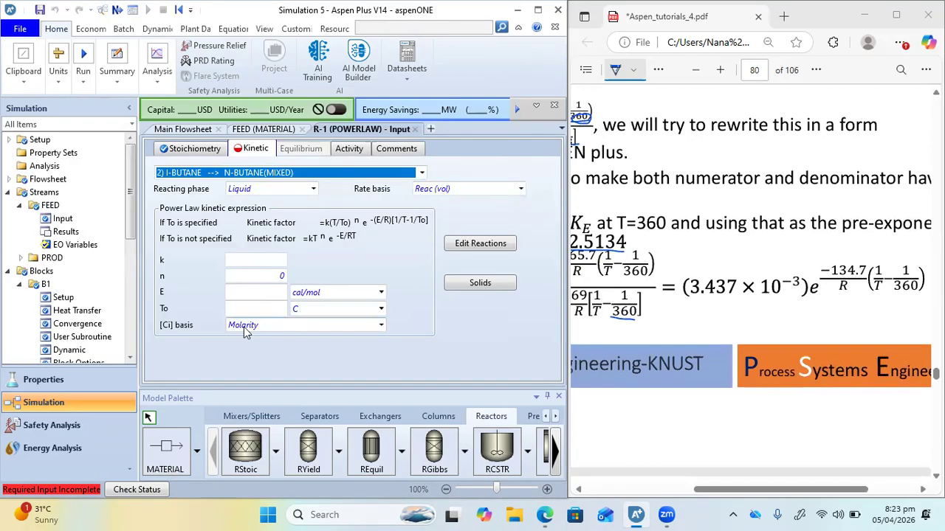
left_click(265, 255)
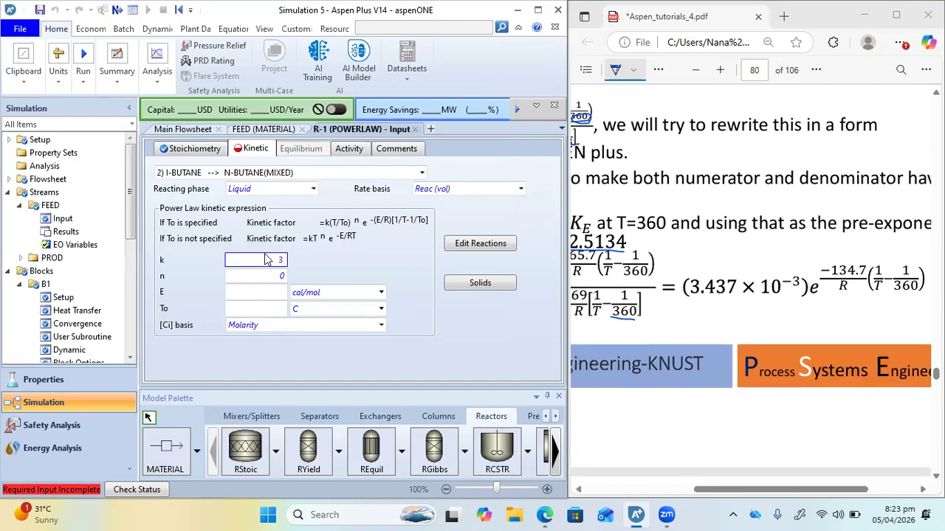
type("3.437e-3")
key("Return")
Set reaction 2's activation energy E to 134.7 kJ/mol and its reference temperature To to 360
left_click(245, 293)
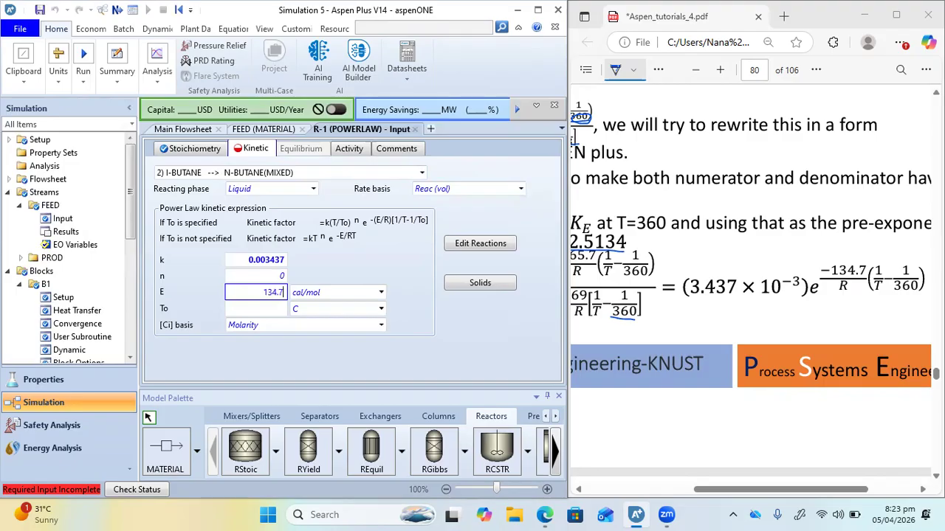
left_click(381, 292)
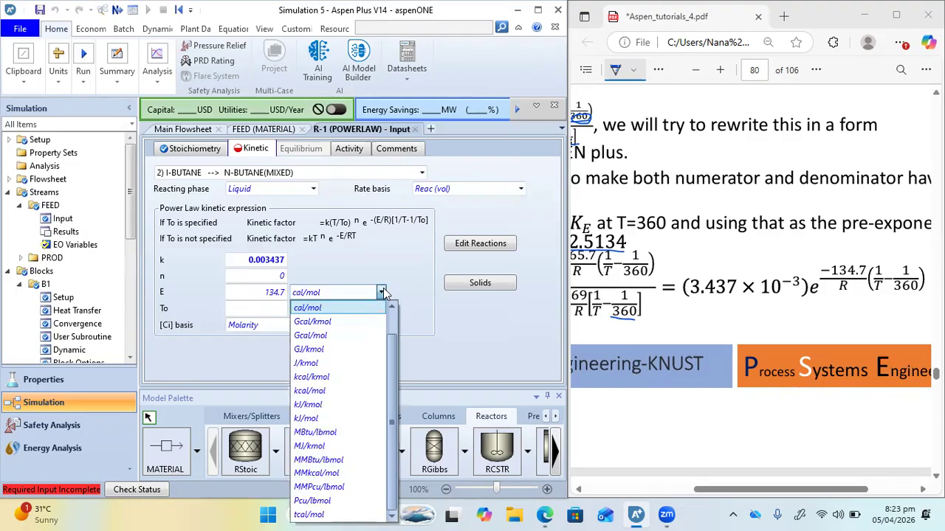
left_click(315, 418)
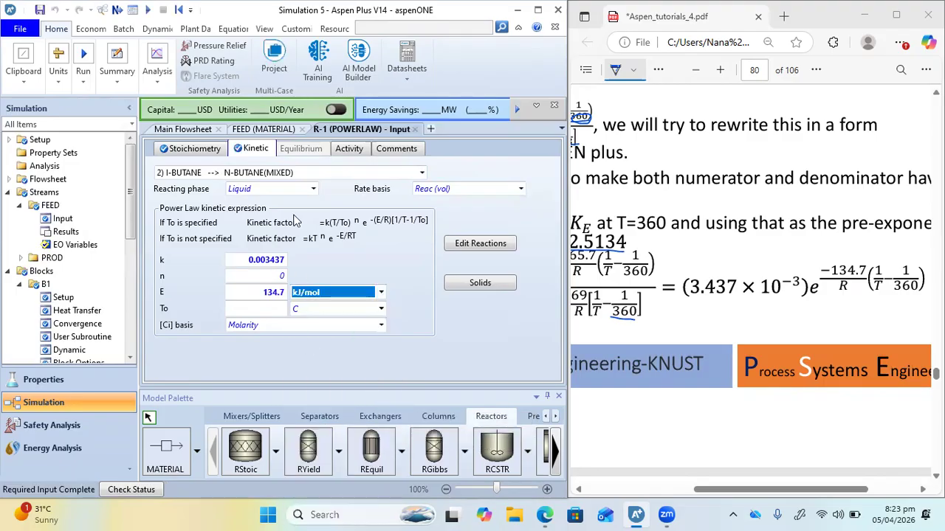
left_click(380, 174)
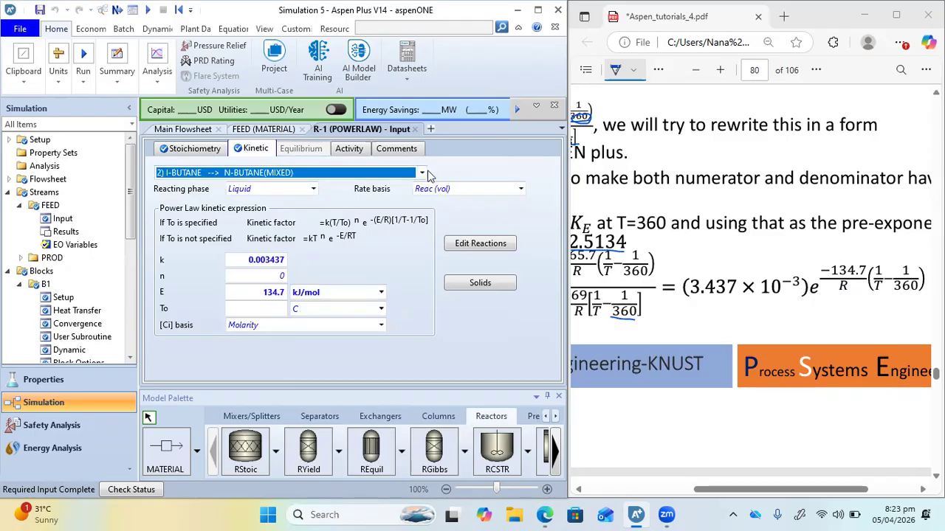
left_click(261, 310)
type("360")
Change the unit of reaction 1's activation energy to kJ/mol
left_click(422, 173)
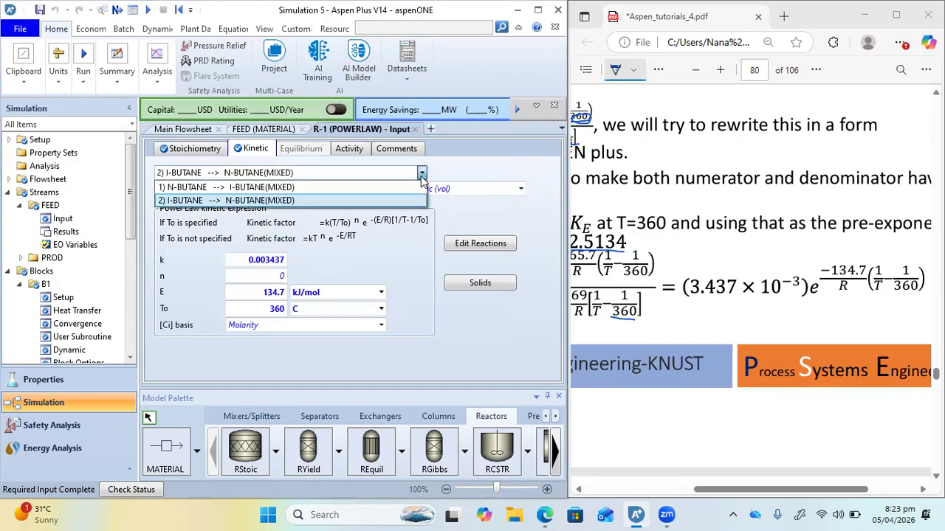
left_click(381, 292)
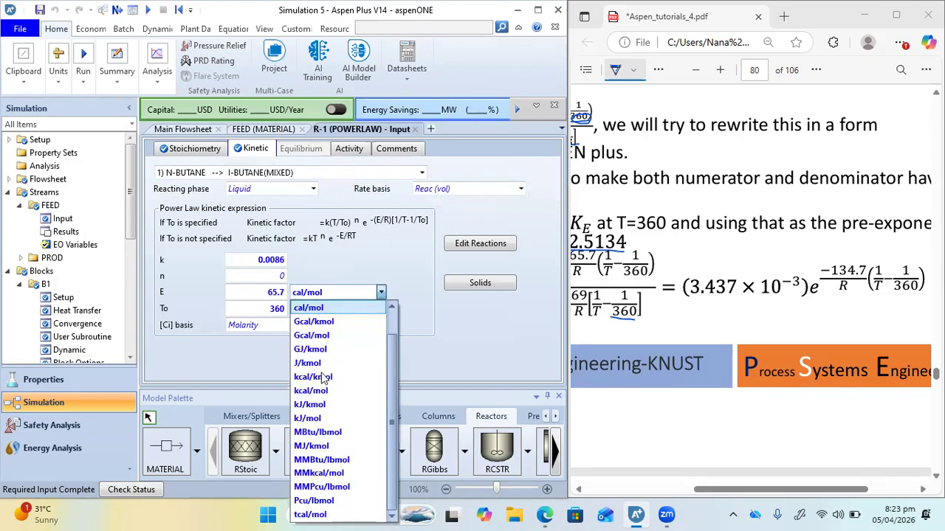
left_click(310, 418)
Underline the 65.7 kJ/mol activation energy in the PDF problem statement and return to the k2 derivation
scroll(852, 229, "up", 3)
scroll(851, 230, "up", 10)
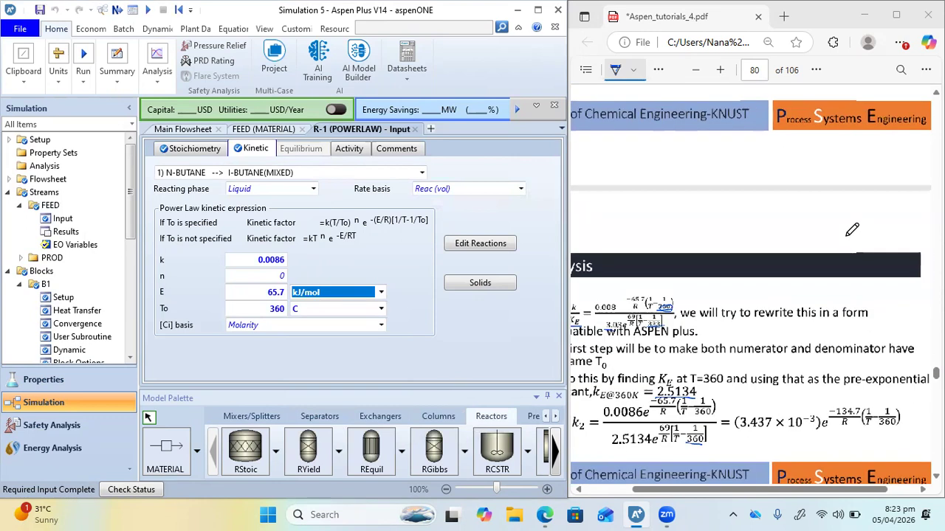
scroll(741, 255, "left", 1)
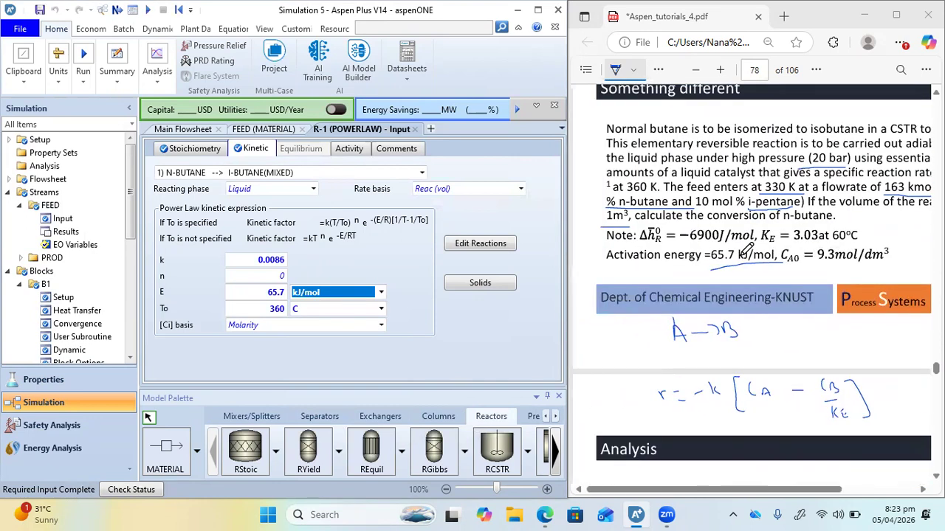
mouse_move(724, 266)
left_mouse_down()
mouse_move(760, 266)
mouse_move(748, 273)
left_mouse_up()
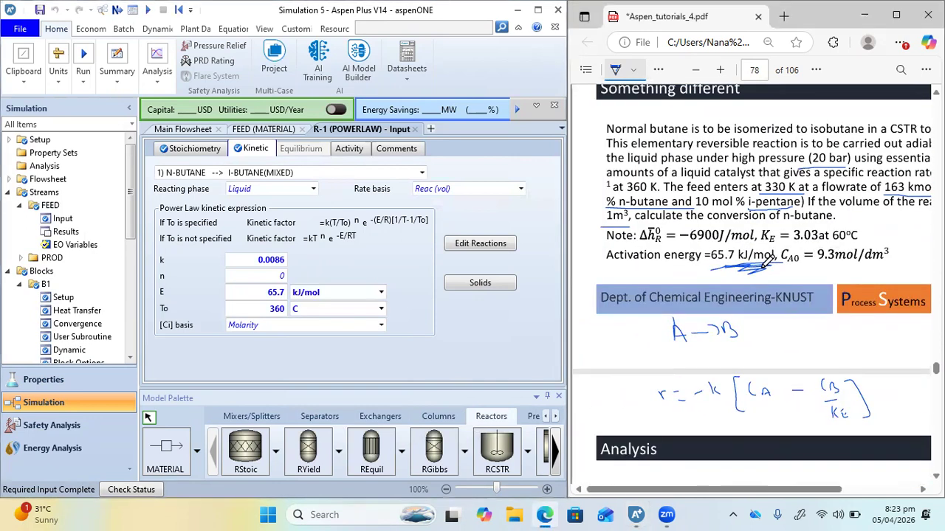
scroll(684, 377, "down", 10)
scroll(682, 377, "right", 1)
scroll(684, 377, "left", 1)
scroll(683, 377, "down", 5)
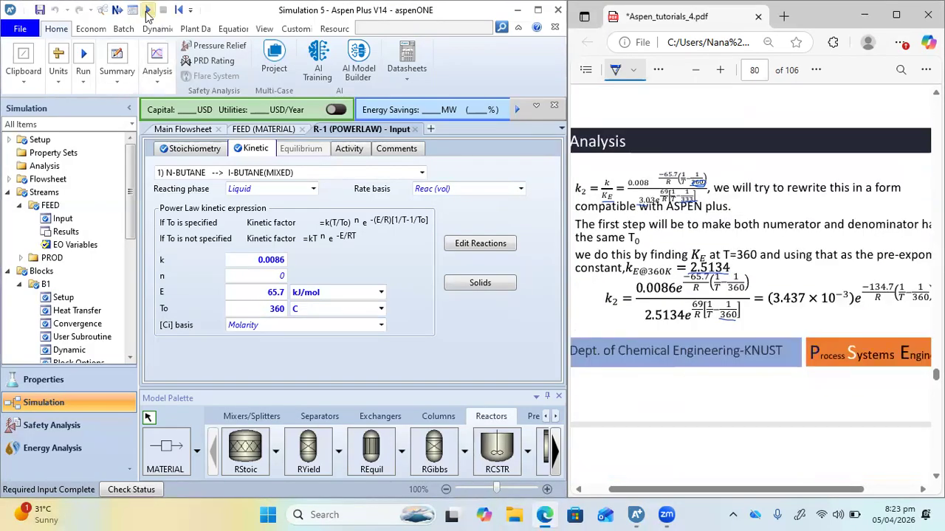
Run the simulation and open the results summary of reactor B1 from the main flowsheet
left_click(147, 10)
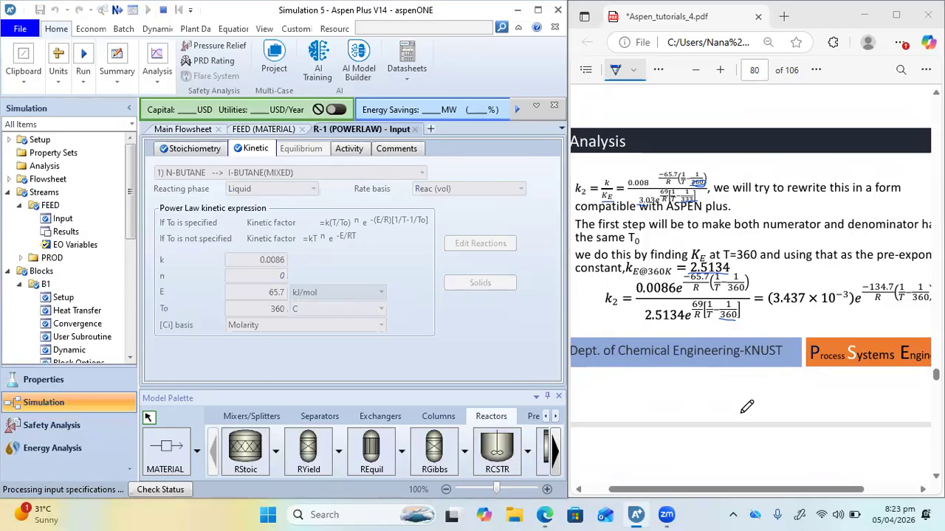
scroll(741, 398, "down", 5)
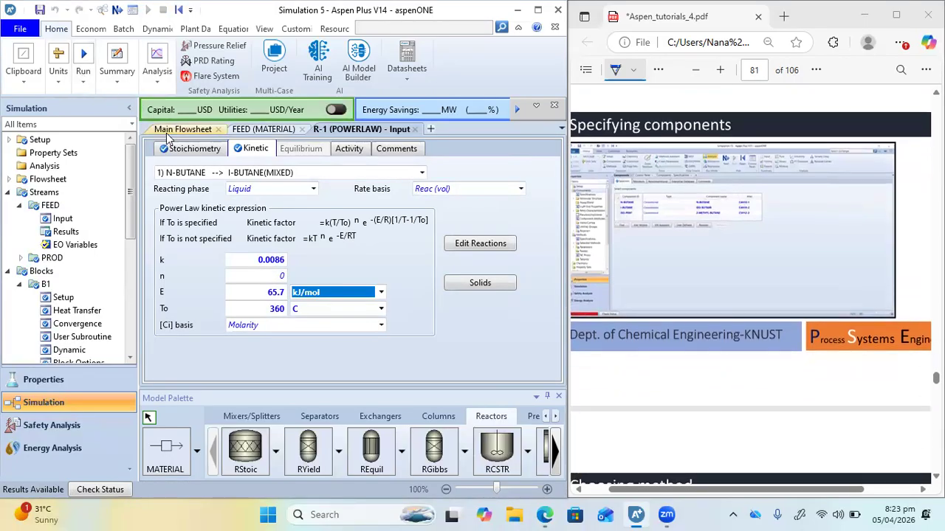
left_click(168, 131)
right_click(332, 290)
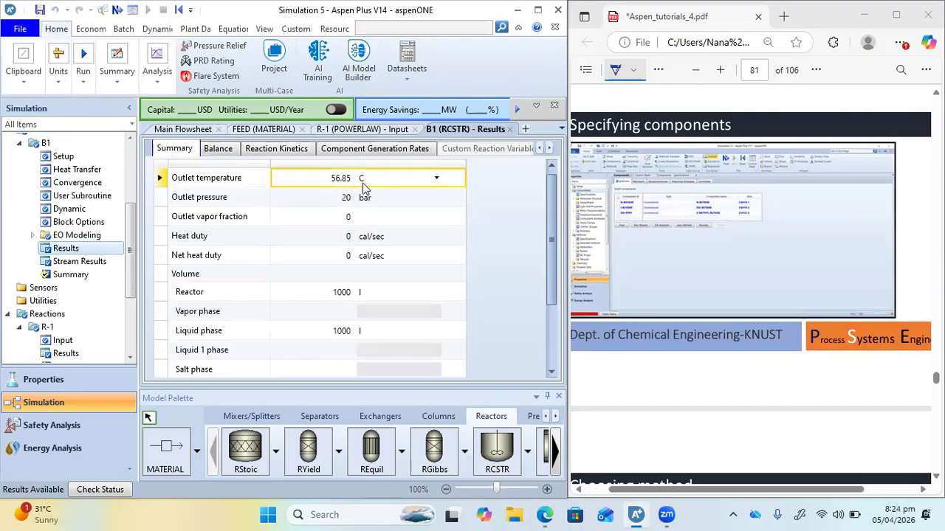
Show reactor B1's outlet temperature in K and compare it with the problem statement in the PDF
left_click(435, 180)
left_click(371, 217)
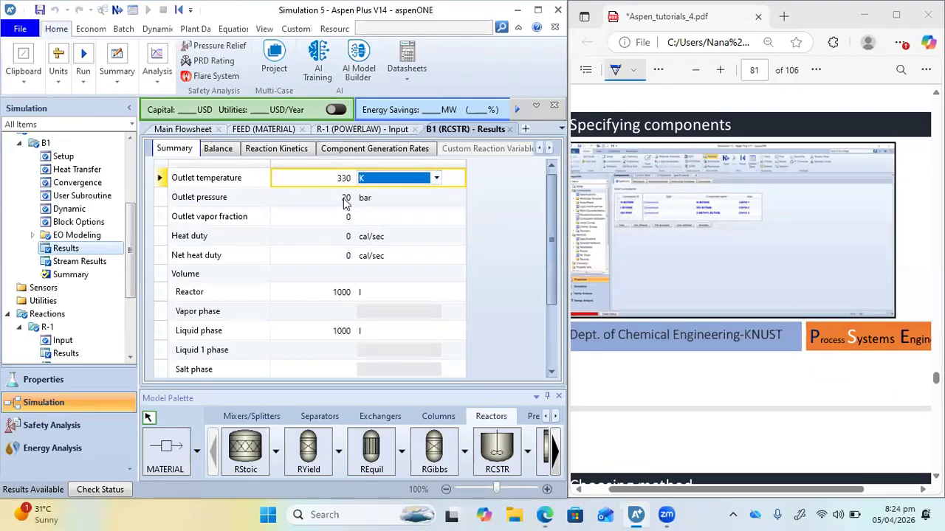
scroll(725, 265, "up", 10)
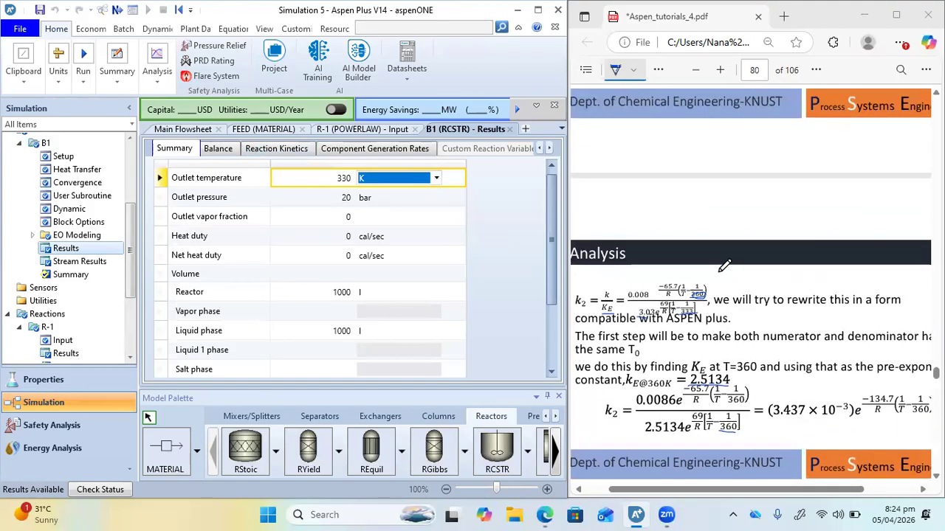
scroll(725, 266, "up", 5)
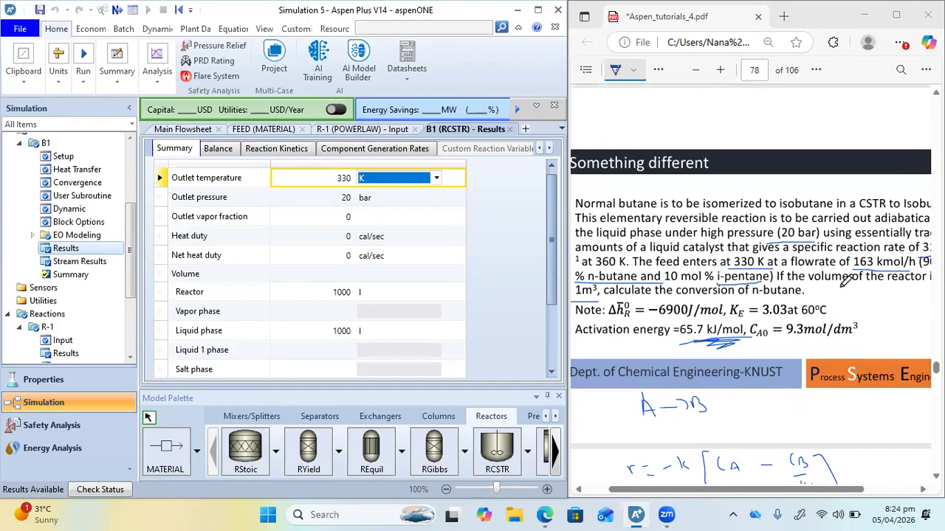
scroll(854, 279, "up", 1)
scroll(853, 279, "right", 1)
scroll(854, 279, "left", 2)
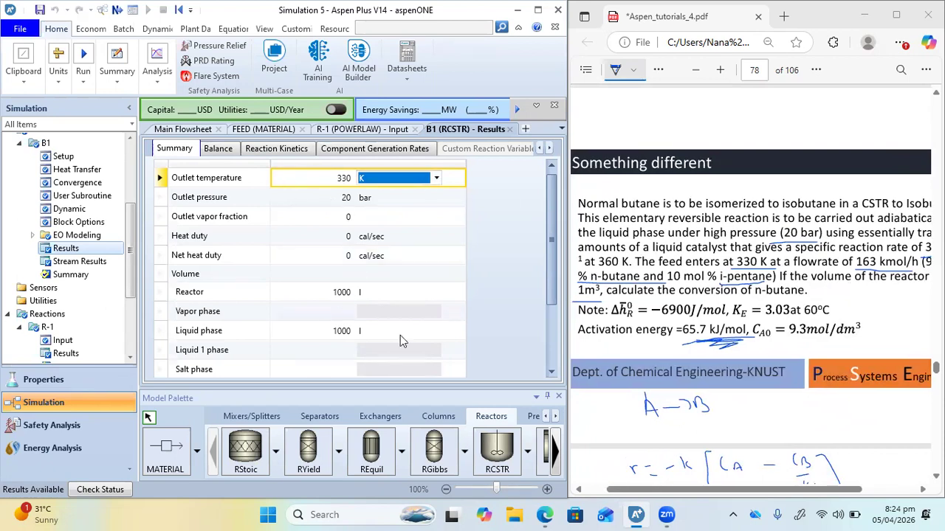
Open reactor B1's stream results from the main flowsheet and narrow the label column so both FEED and PROD show
left_click(181, 129)
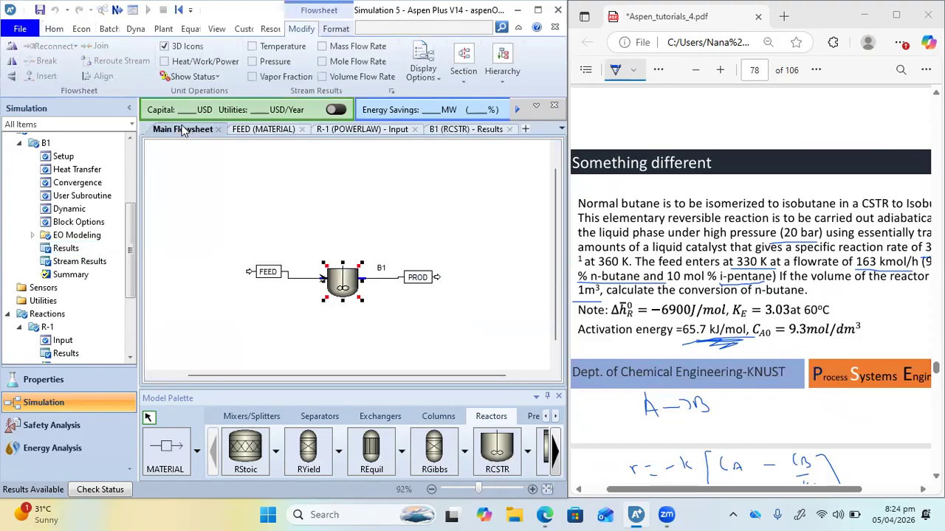
right_click(341, 288)
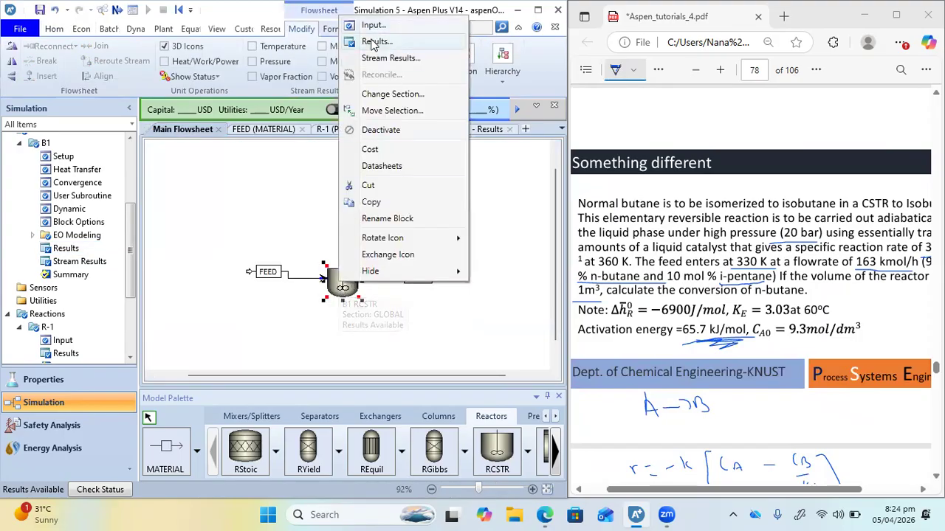
left_click(377, 59)
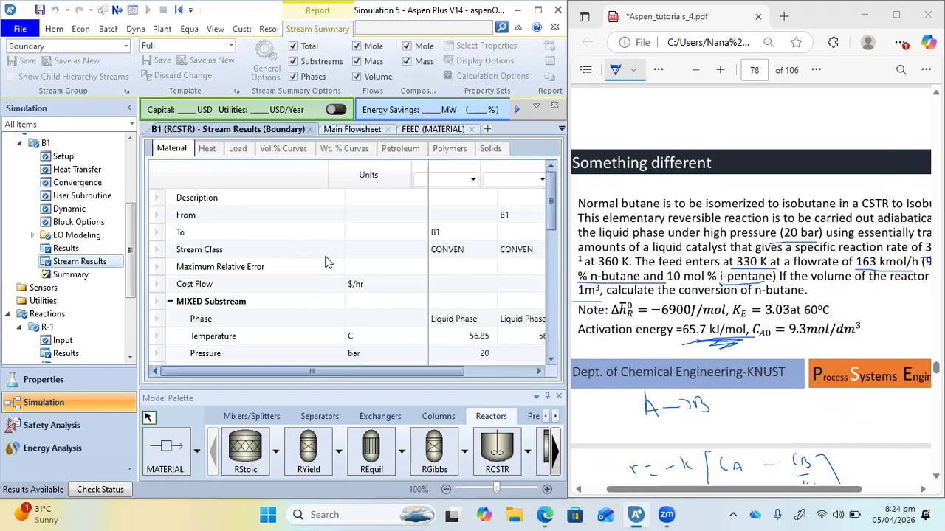
left_click_drag(555, 211, 565, 334)
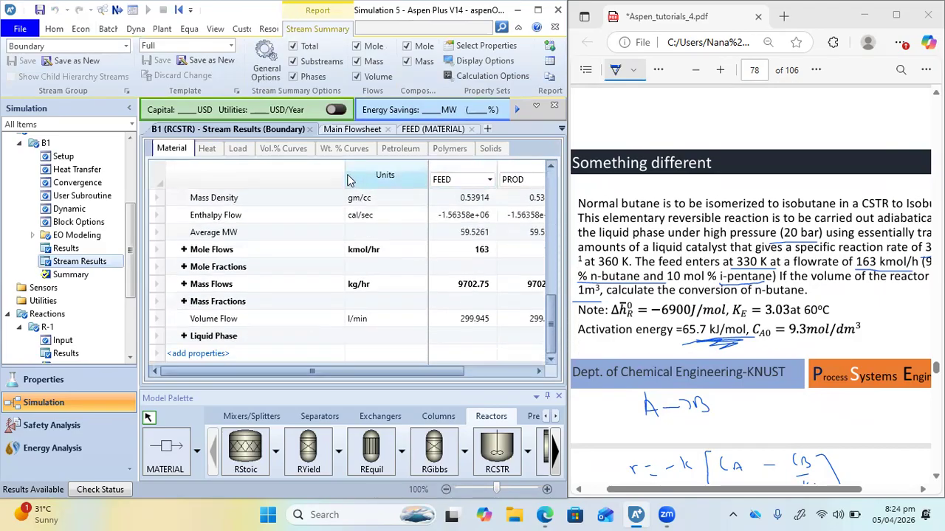
left_click_drag(310, 173, 304, 174)
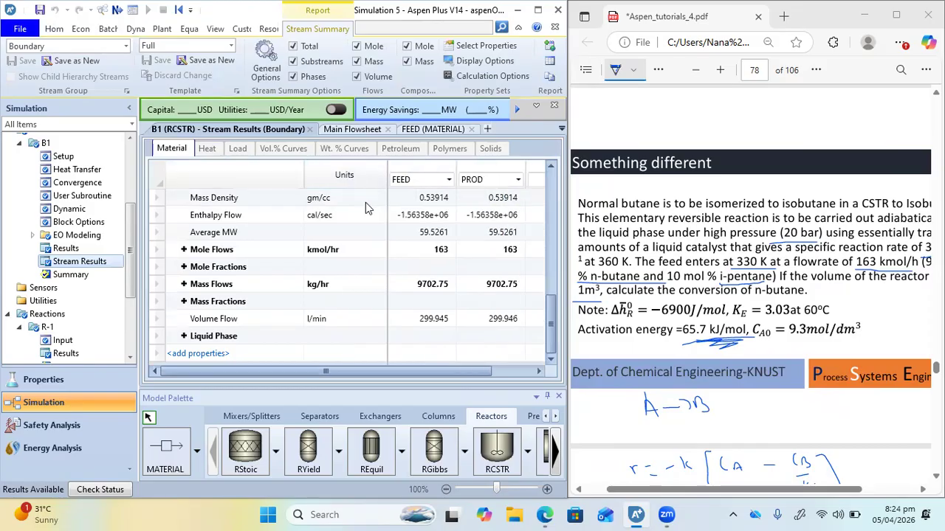
Expand the mole flows in the stream results and check the I-BUTANE flow in PROD against the problem statement
left_click(183, 250)
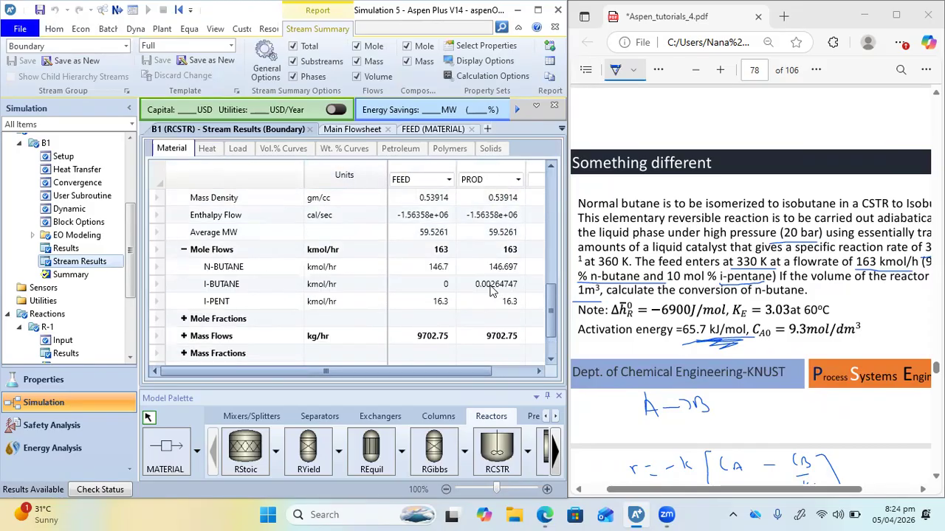
left_click(488, 290)
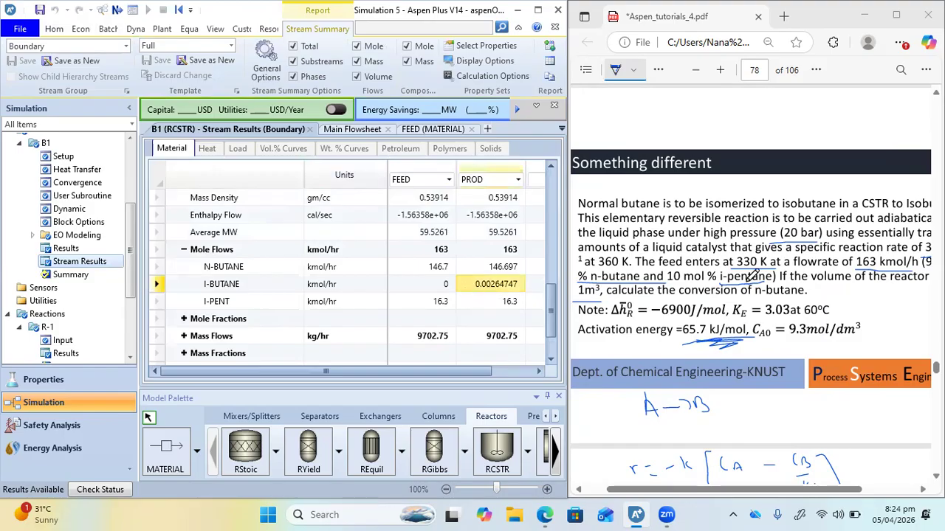
scroll(747, 287, "right", 1)
scroll(747, 286, "left", 1)
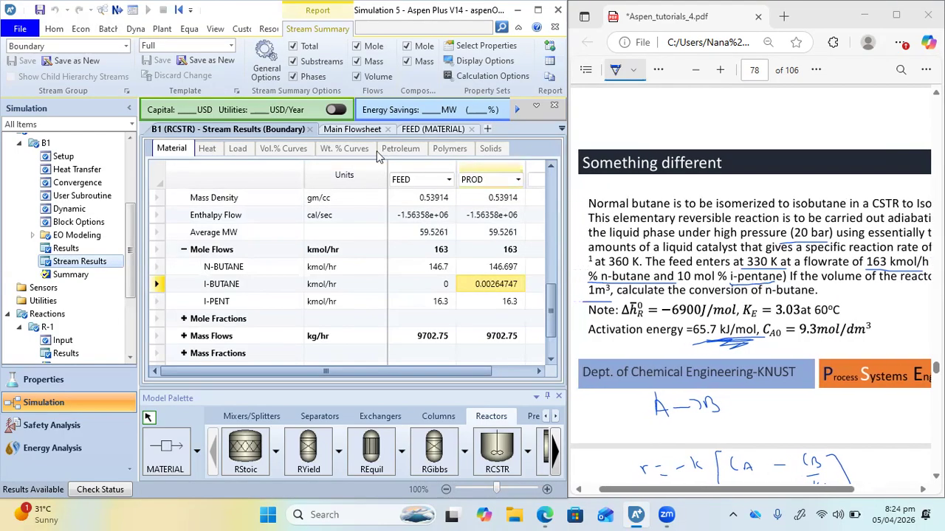
Open reactor B1's specifications from the main flowsheet and review the k2 derivation in the PDF
left_click(342, 131)
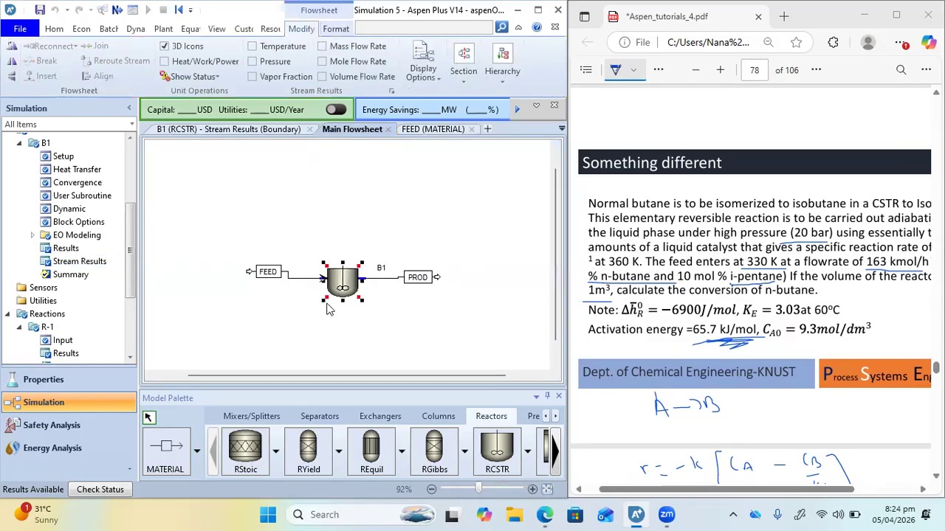
double_click(343, 289)
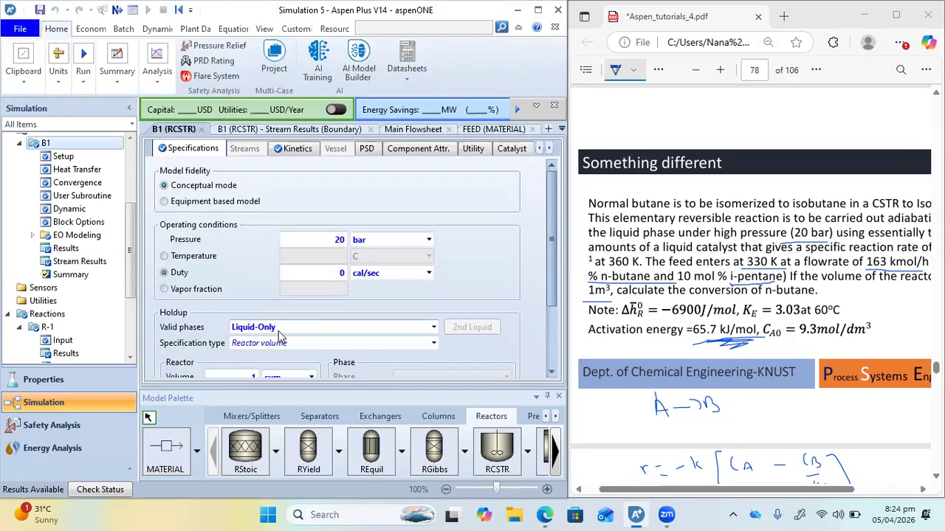
scroll(278, 331, "down", 3)
scroll(278, 331, "up", 3)
scroll(603, 334, "down", 10)
scroll(602, 333, "down", 5)
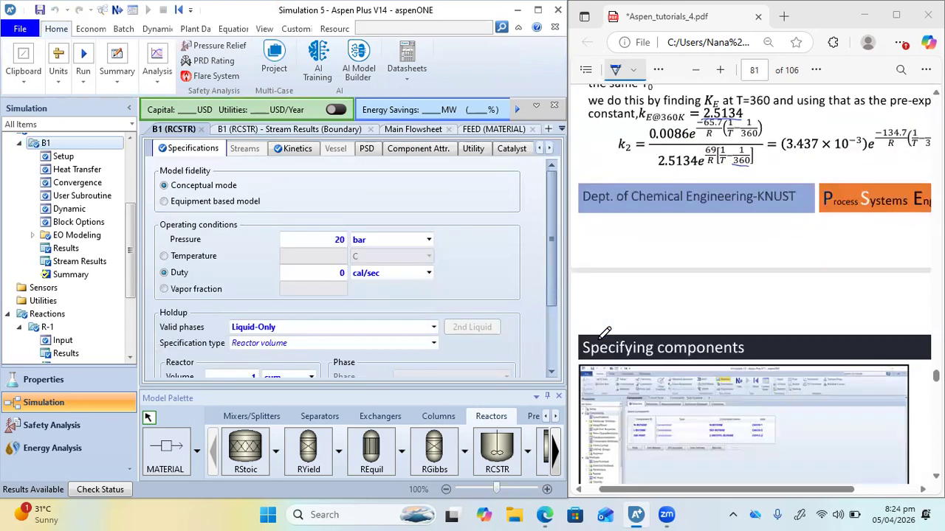
scroll(604, 333, "right", 2)
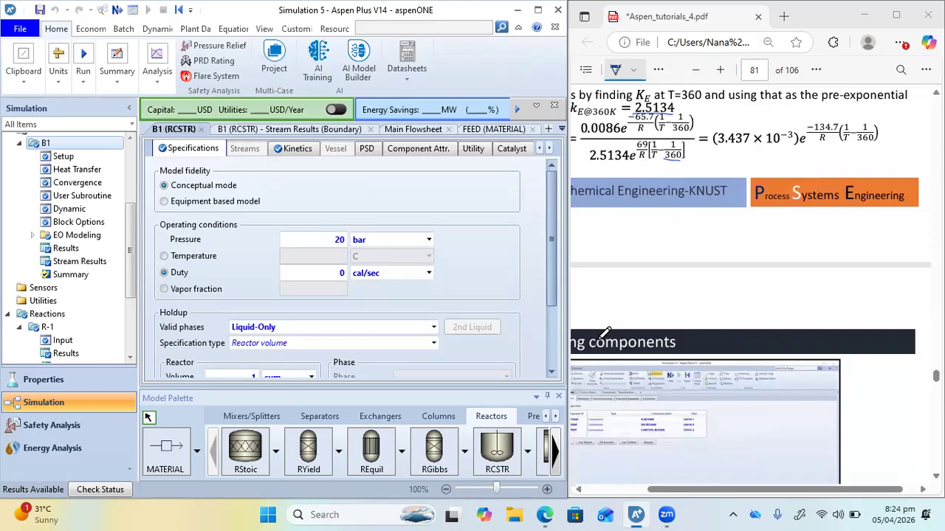
Look through the PDF's Aspen setup and kinetics slides up to the reference CSTR results with the outlet temperature
scroll(604, 334, "down", 10)
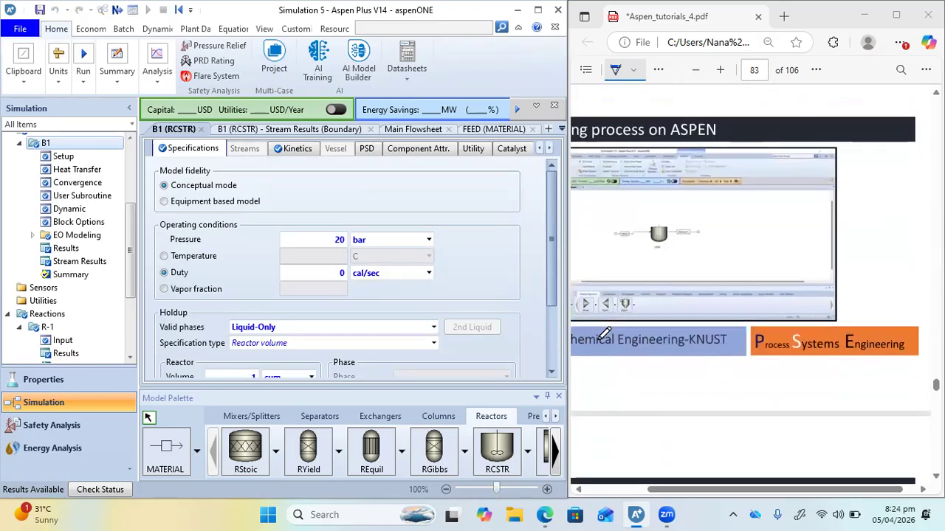
scroll(604, 334, "down", 15)
scroll(603, 333, "left", 2)
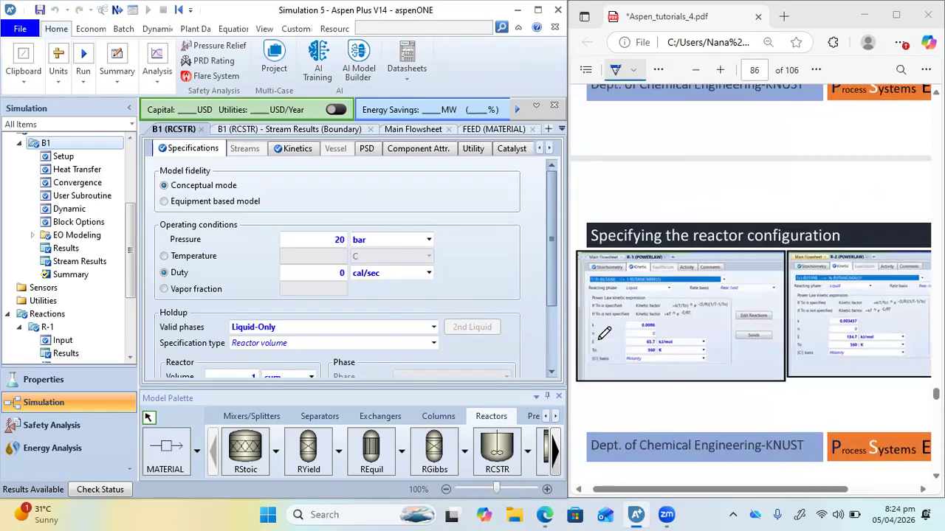
scroll(736, 339, "up", 5)
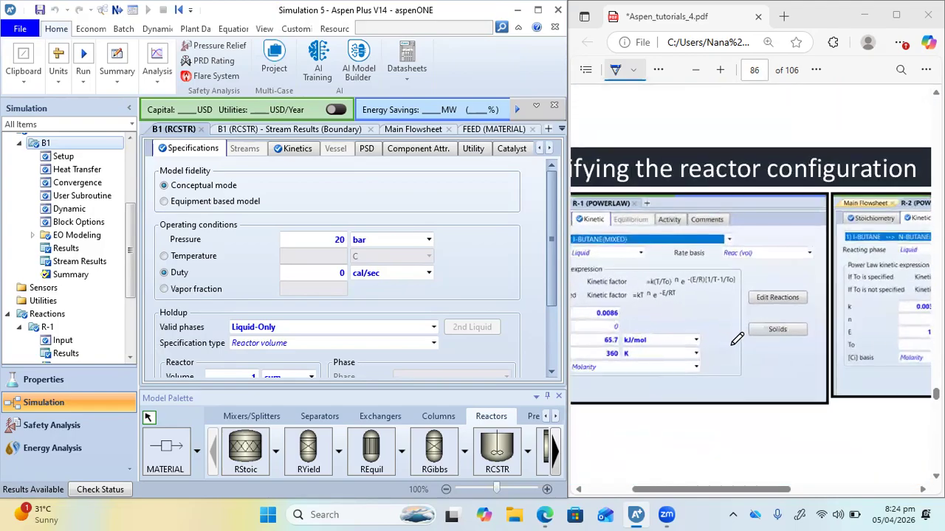
scroll(737, 339, "down", 3)
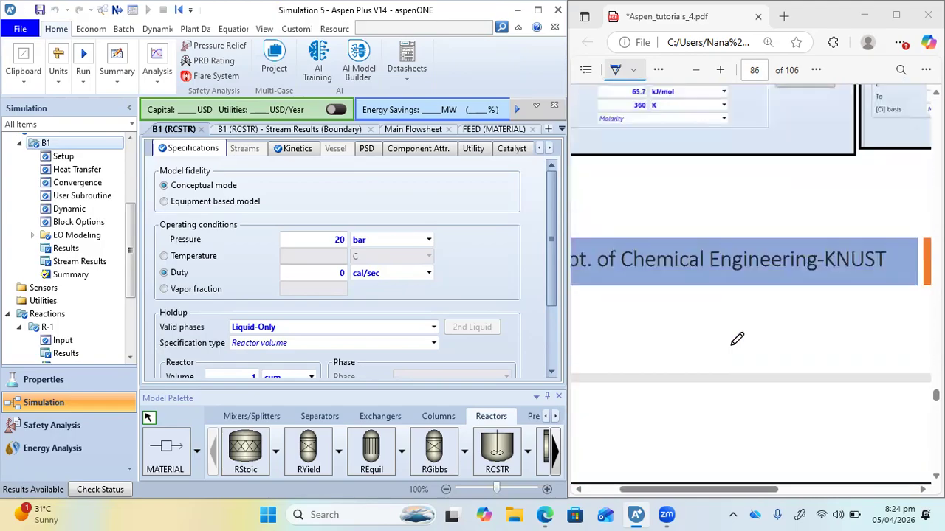
scroll(736, 339, "down", 12)
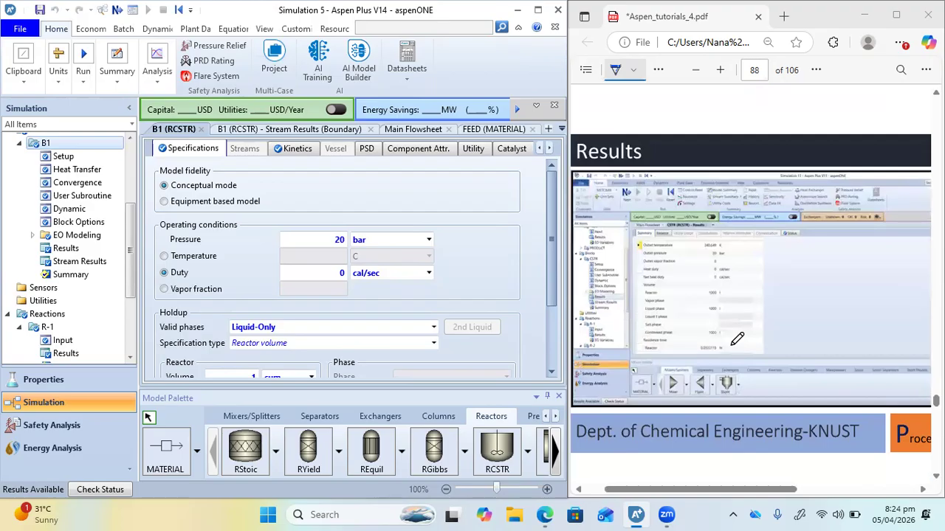
scroll(737, 339, "down", 1)
scroll(743, 171, "up", 3)
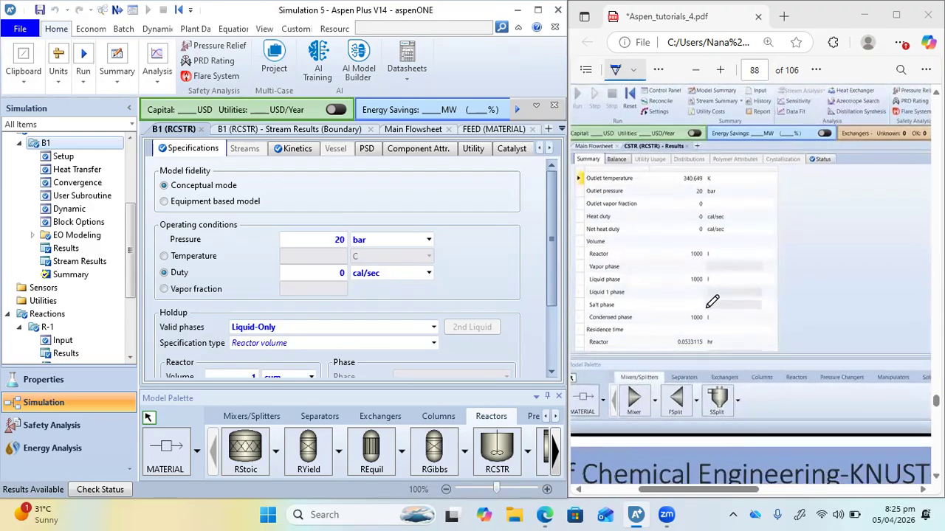
scroll(712, 302, "down", 1)
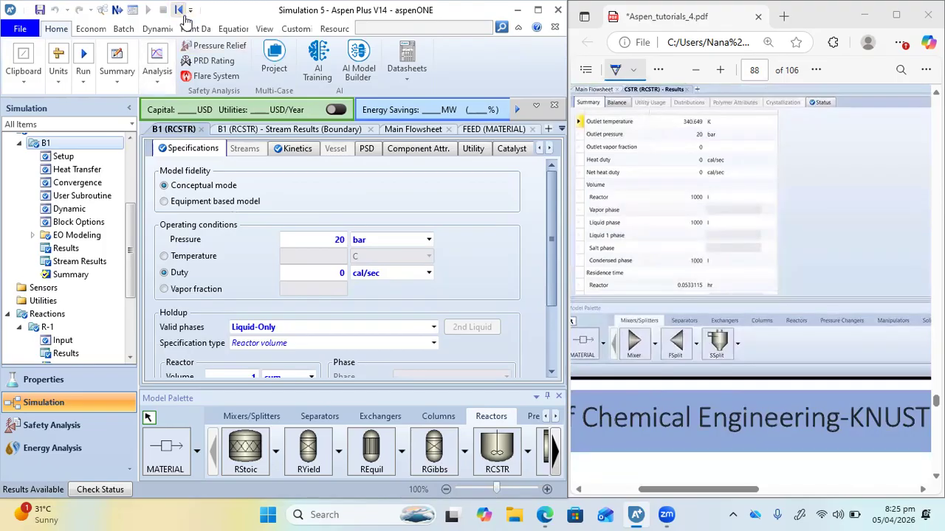
Reset the simulation, confirm the reinitialization, and run it again
left_click(181, 11)
key("Return")
left_click(149, 11)
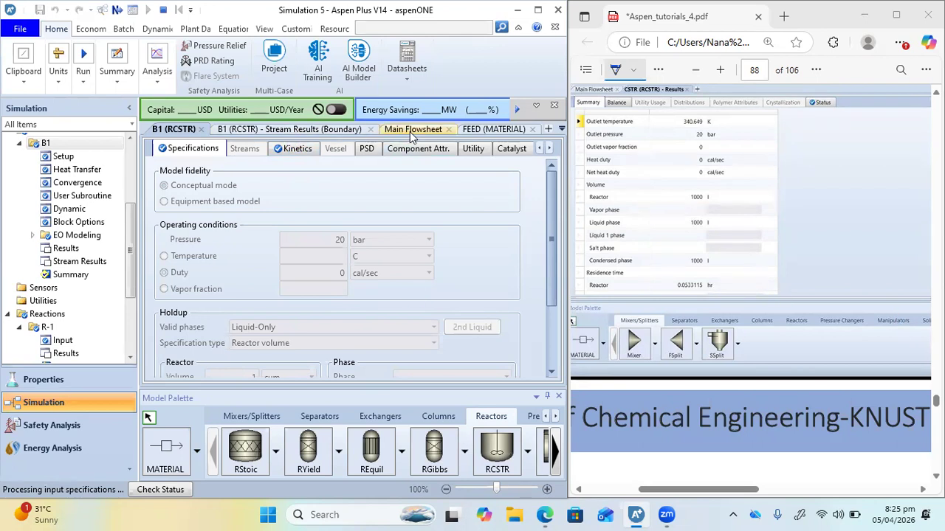
Check the FEED and B1 input forms, and review the PDF's reaction set selection and R-1 and R-2 kinetic parameters
left_click(494, 130)
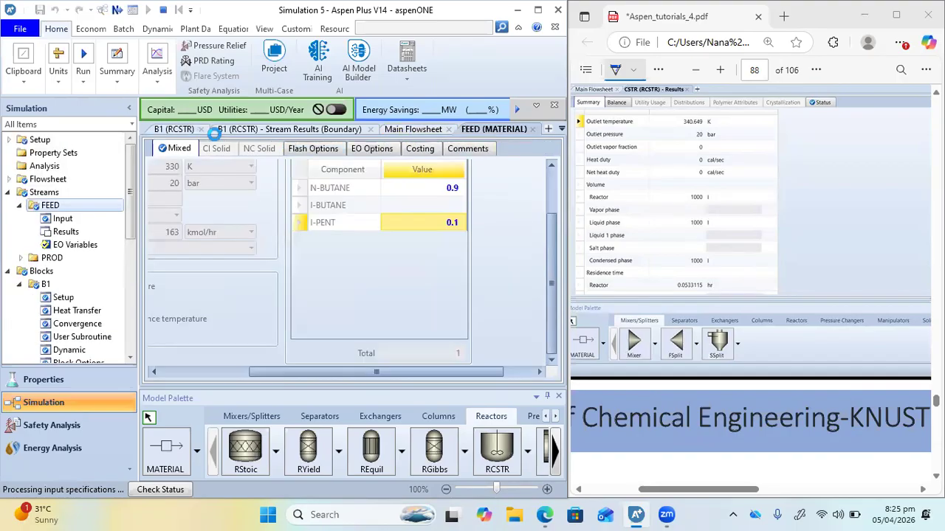
left_click(174, 130)
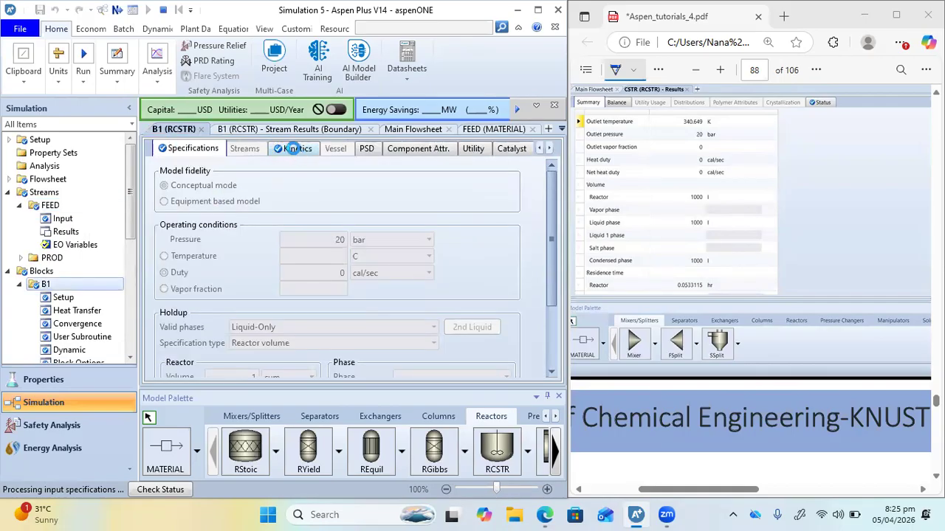
scroll(692, 267, "up", 3)
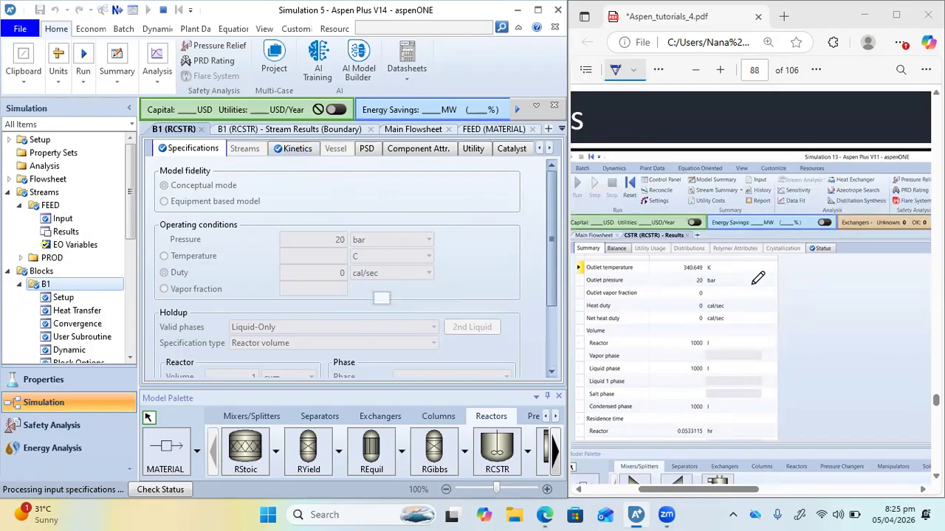
scroll(766, 285, "down", 10)
scroll(766, 284, "up", 15)
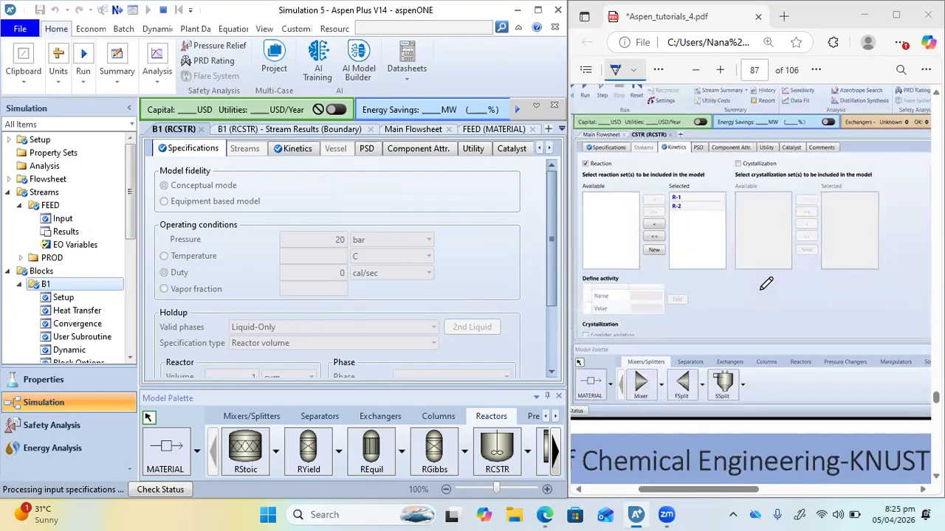
scroll(766, 284, "up", 2)
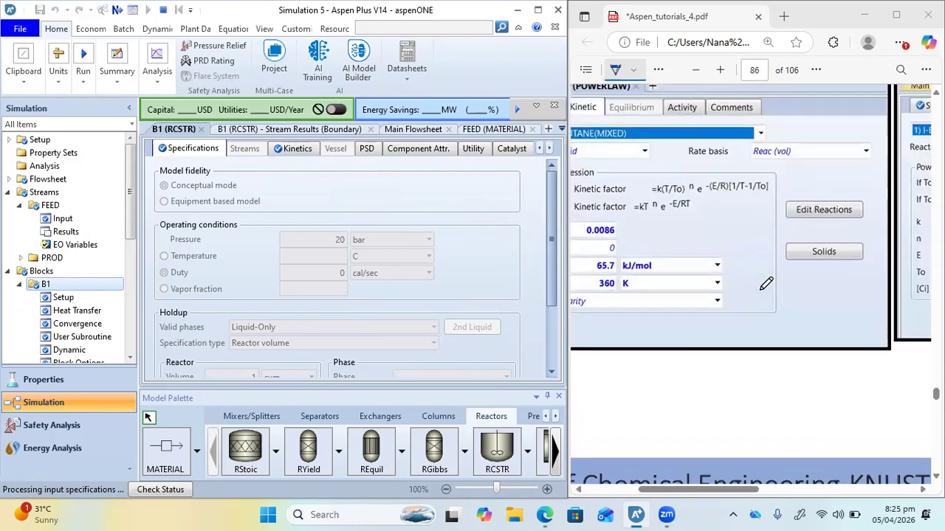
scroll(766, 285, "right", 4)
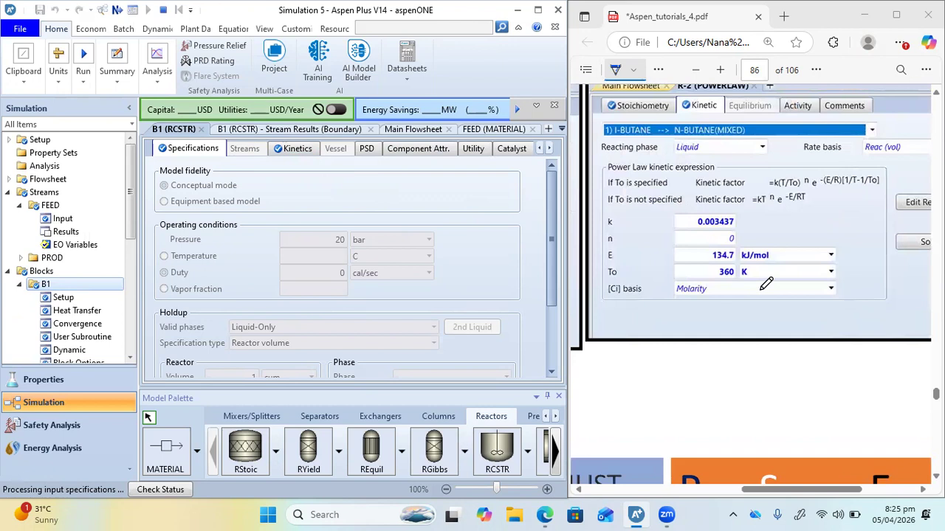
scroll(766, 284, "left", 6)
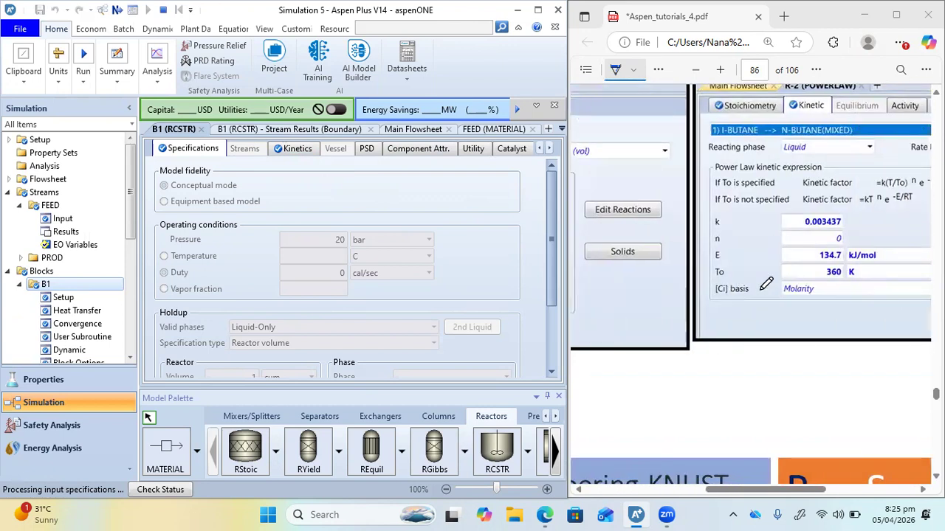
Examine the PDF's reactor operating conditions, holdup volume and feed stream specifications for comparison with the simulation inputs
scroll(766, 284, "up", 10)
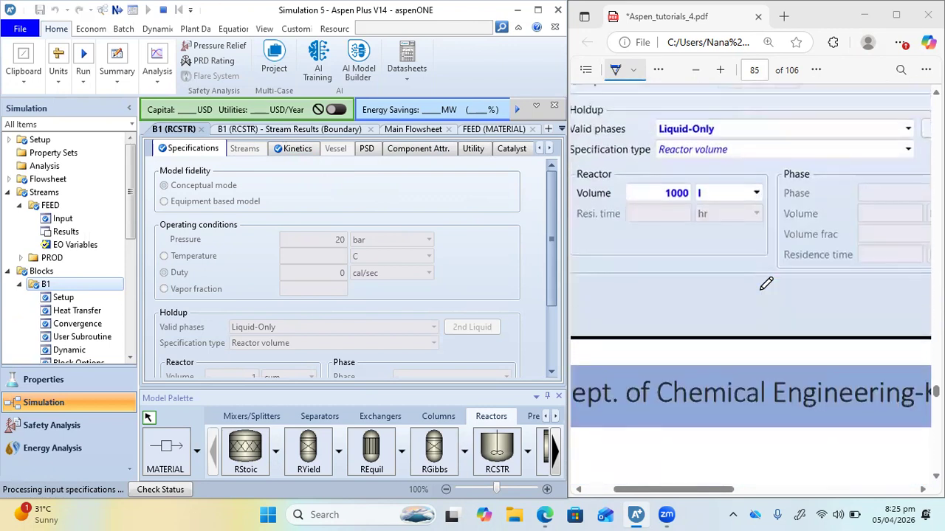
scroll(766, 284, "up", 2)
scroll(766, 284, "left", 1)
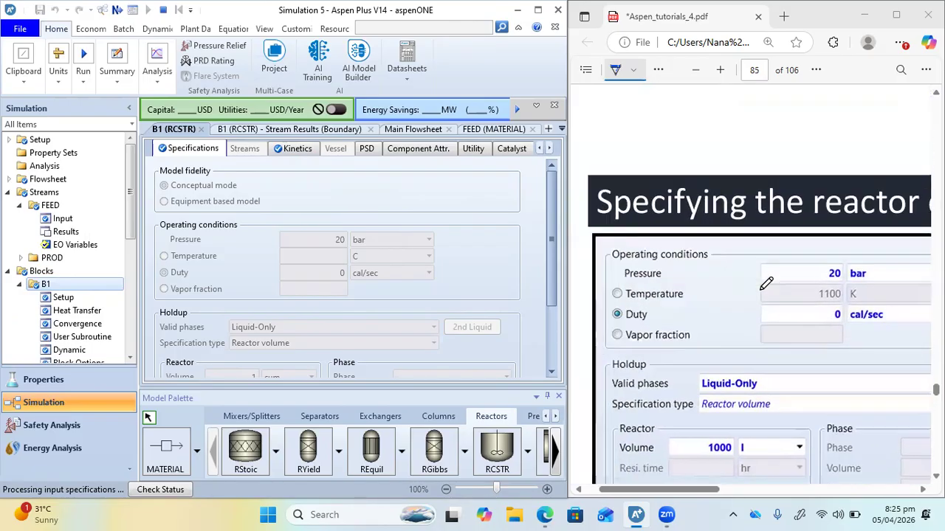
scroll(766, 284, "up", 10)
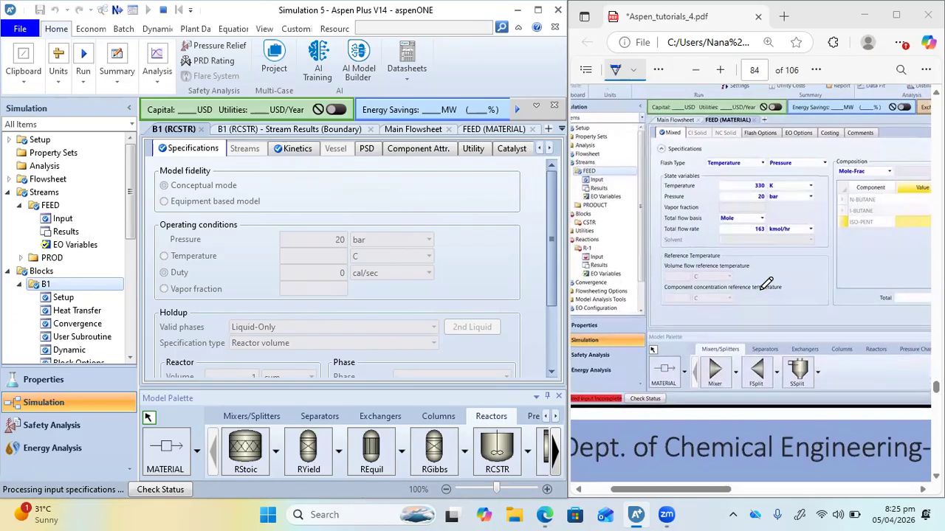
scroll(766, 284, "right", 1)
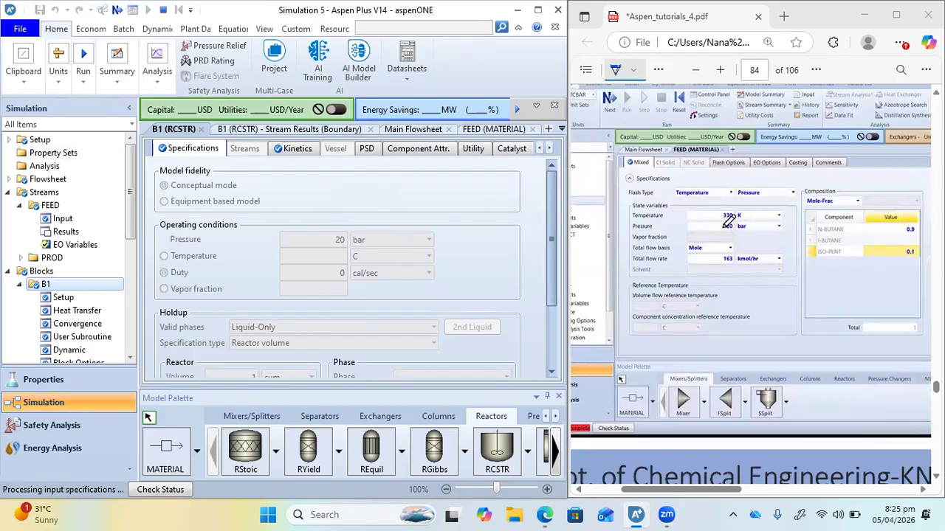
Review the PDF's CSTR flowsheet, property method, feed specification and reaction kinetics slides for comparison with the simulation
scroll(729, 220, "up", 10)
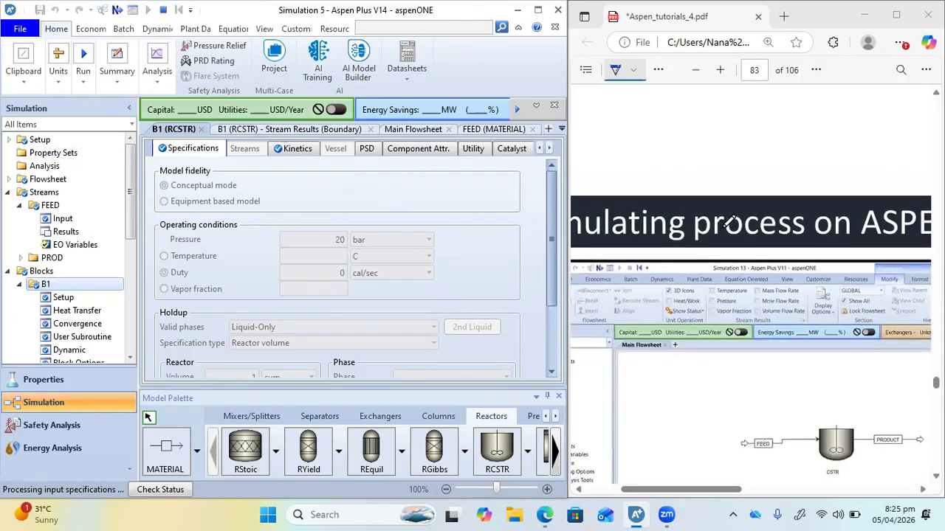
scroll(728, 220, "up", 10)
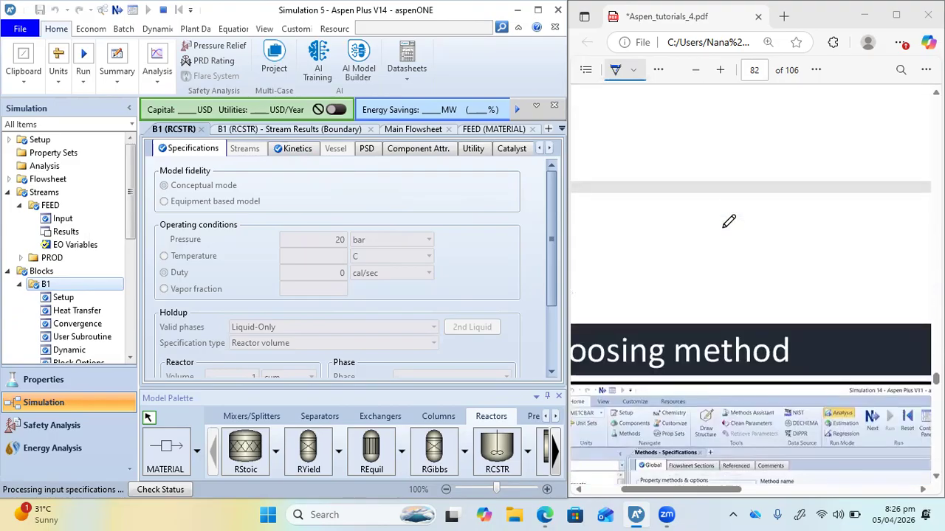
scroll(728, 220, "down", 15)
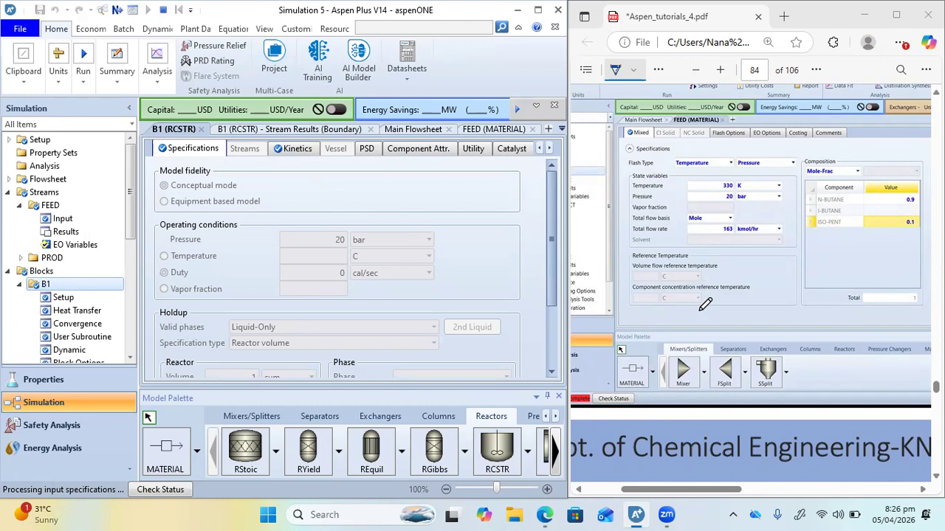
scroll(705, 304, "down", 10)
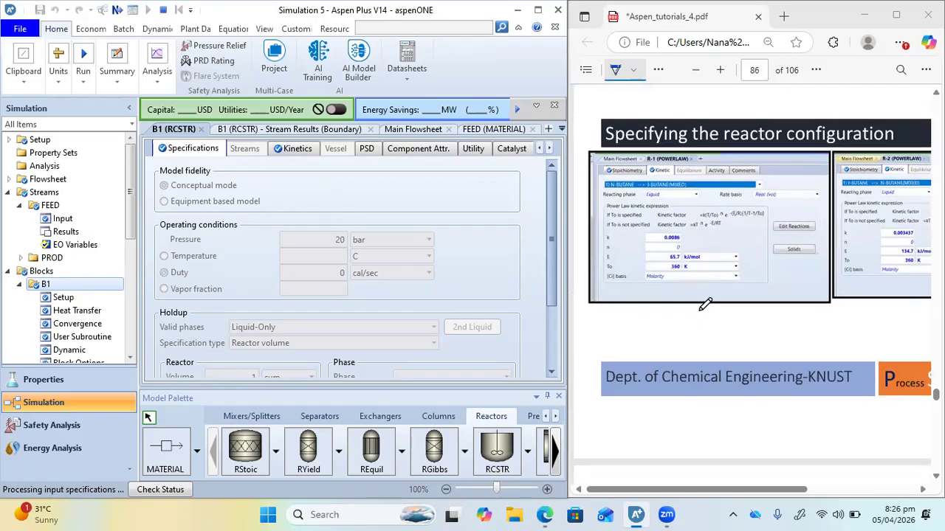
Go to the PDF's PBR example and fit the full ethylene oxide packed-bed problem statement in view for reading
scroll(705, 304, "down", 20)
scroll(704, 318, "right", 1)
scroll(706, 320, "up", 1)
scroll(705, 321, "down", 1)
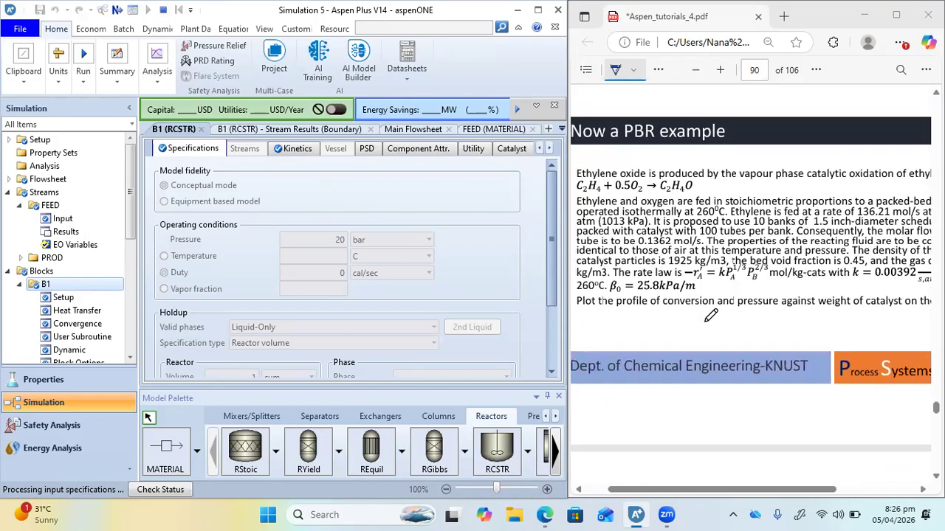
scroll(711, 316, "down", 3, "ctrl")
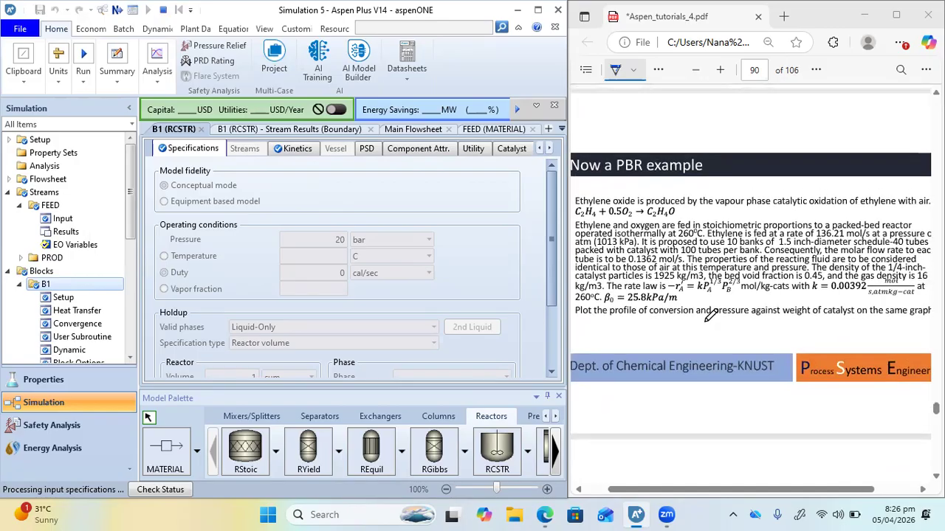
scroll(704, 324, "down", 2, "ctrl")
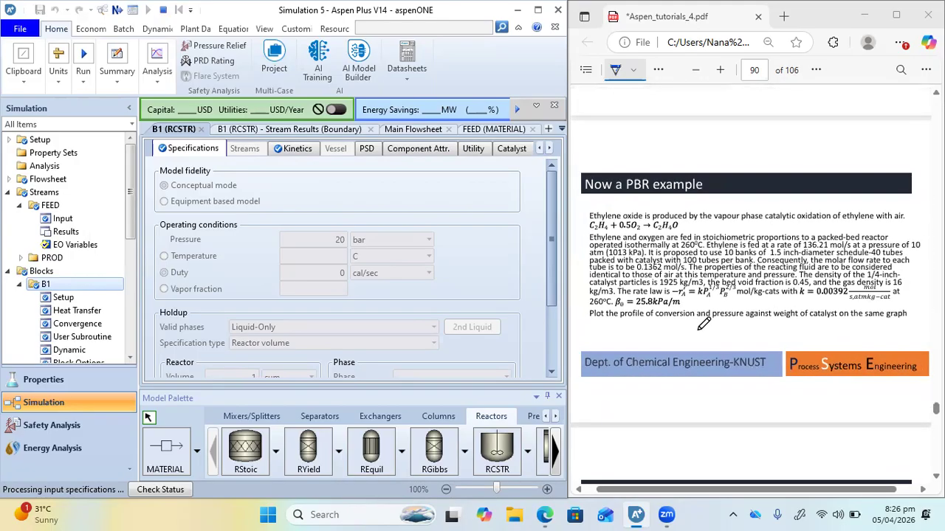
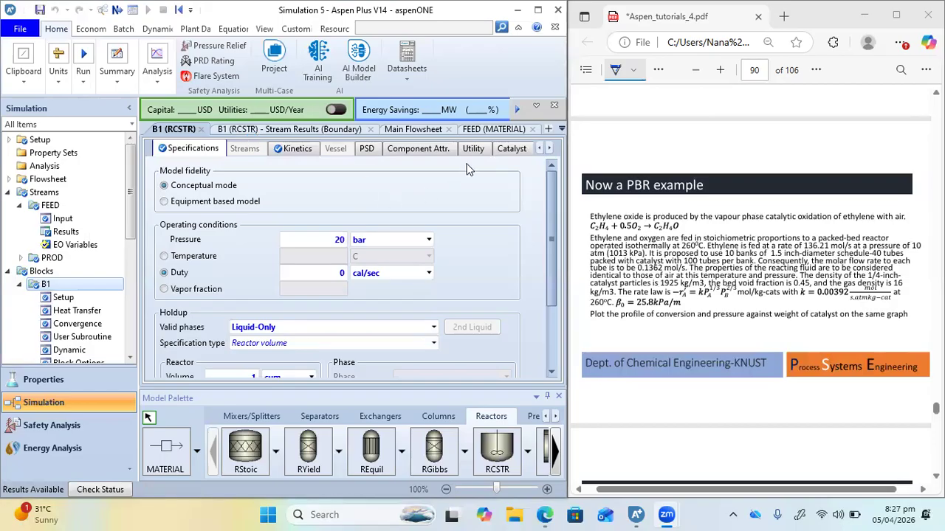
Open B1's stream results and expand the component mole flows
left_click(302, 132)
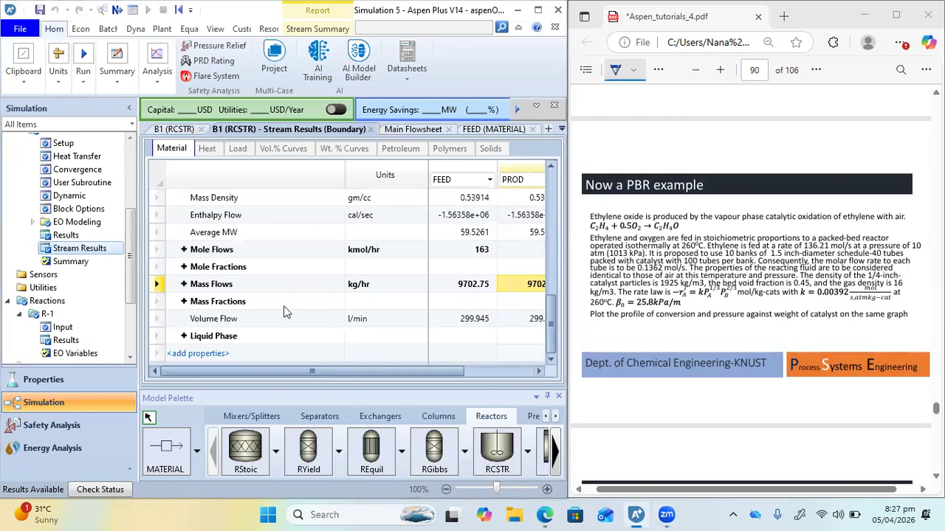
left_click(184, 250)
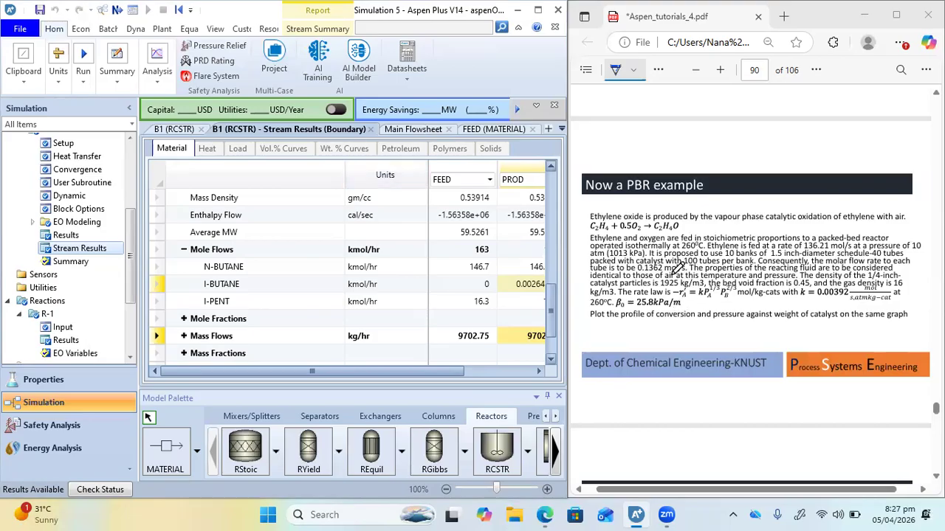
Compare the FEED stream's temperature, pressure, total flow rate and mole fractions with the PDF's feed specification slide
scroll(684, 209, "up", 5)
scroll(684, 209, "up", 10)
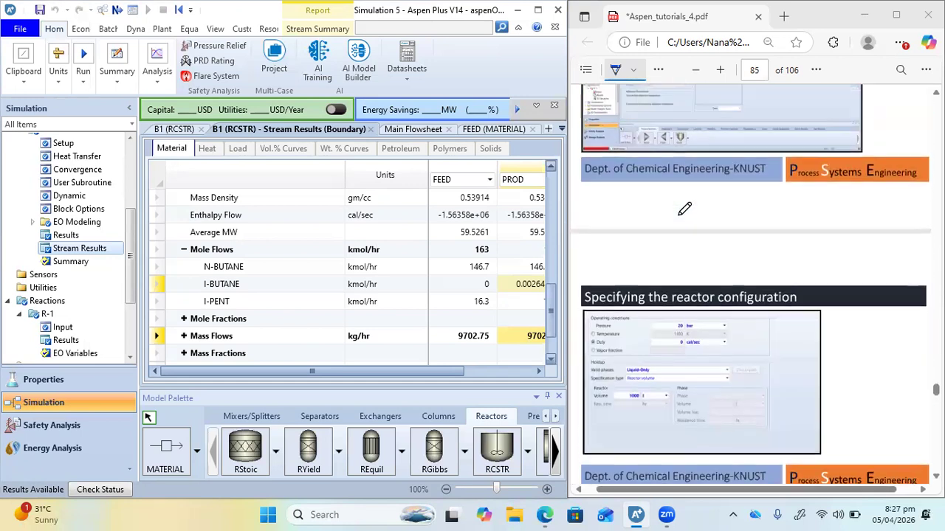
left_click(469, 130)
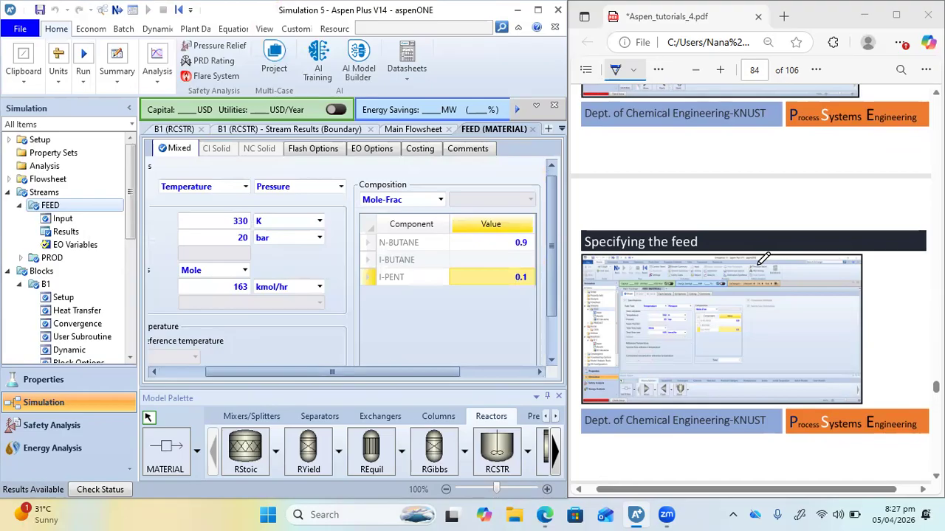
scroll(762, 259, "up", 15)
scroll(762, 258, "down", 9)
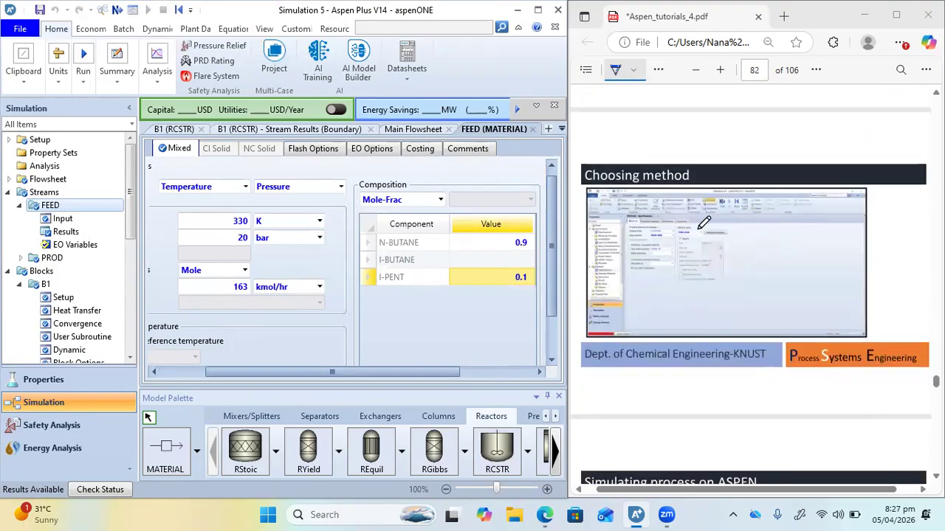
scroll(703, 222, "up", 2, "ctrl")
scroll(704, 222, "down", 6)
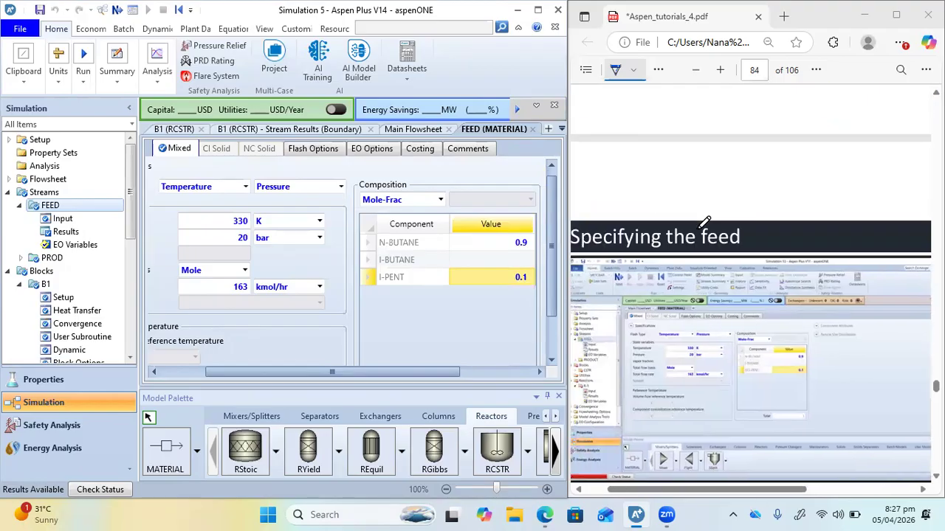
scroll(704, 223, "down", 4)
scroll(706, 118, "up", 2)
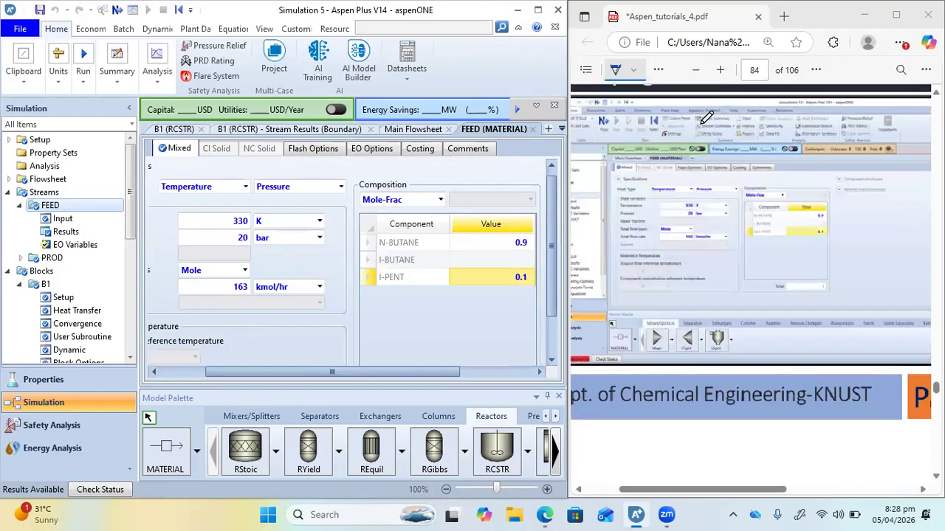
scroll(693, 184, "up", 2, "ctrl")
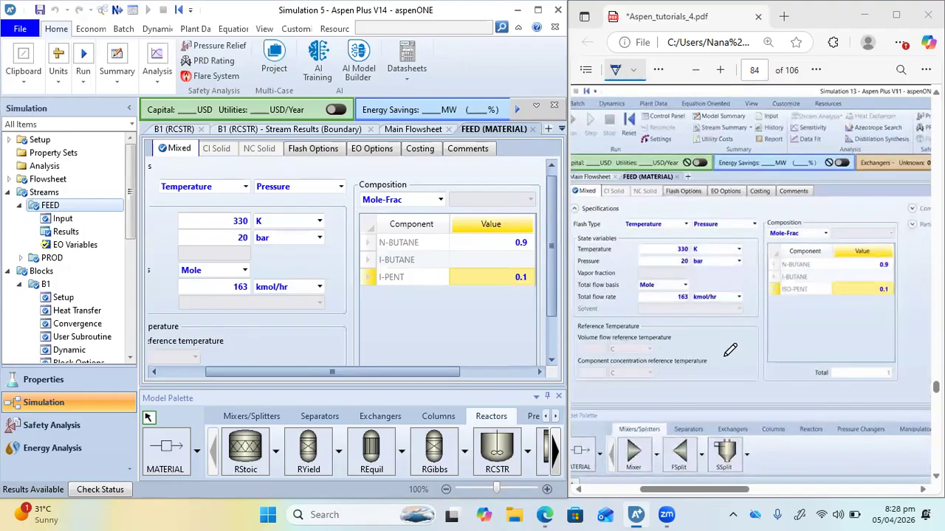
scroll(758, 326, "down", 2)
scroll(759, 326, "up", 1)
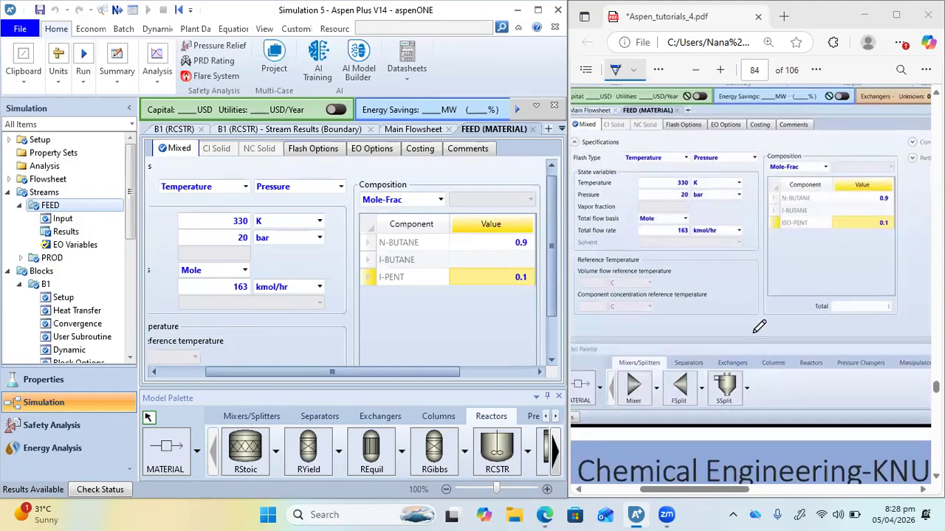
Compare B1's operating conditions, valid phases and reactor volume with the PDF's reactor configuration slide
scroll(759, 327, "down", 6)
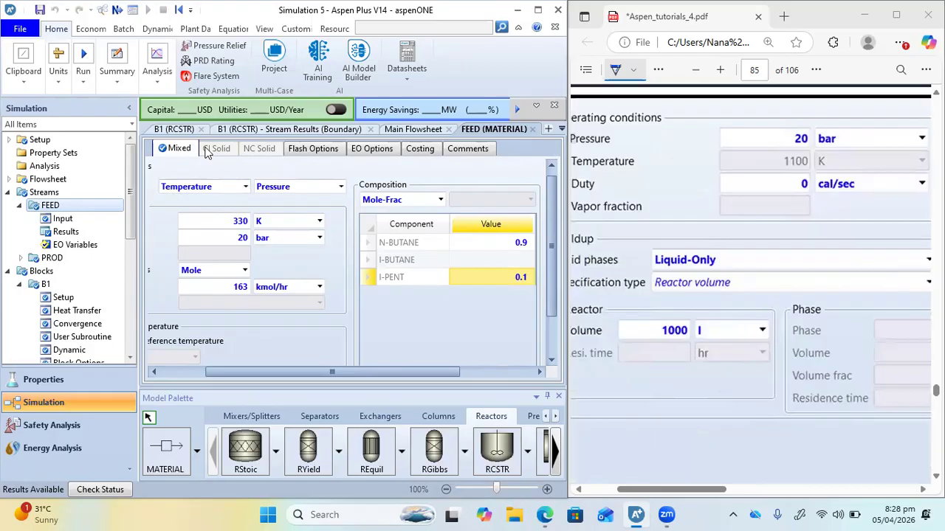
left_click(177, 136)
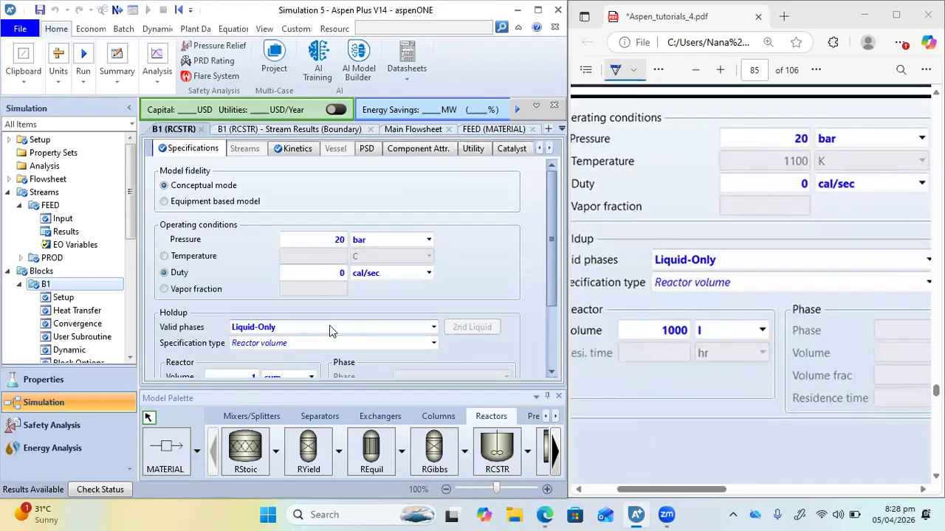
scroll(329, 331, "down", 3)
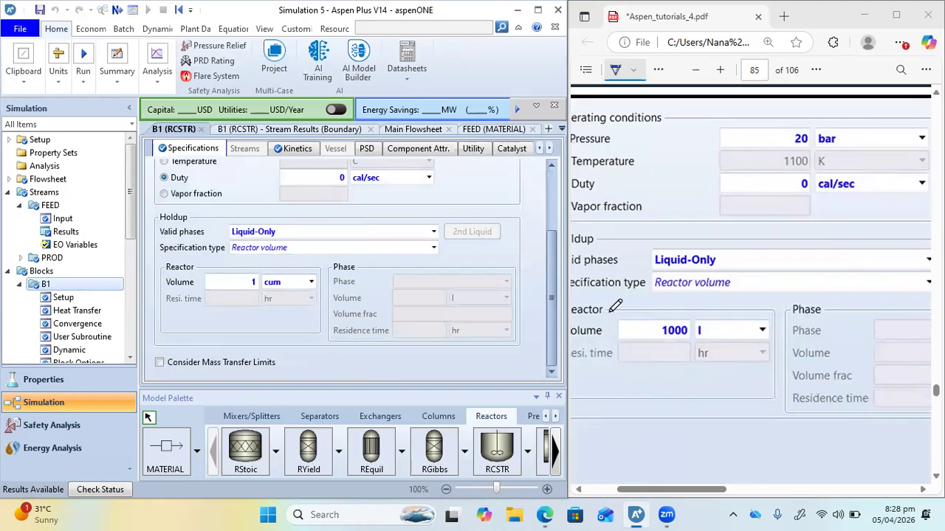
Check B1's selected reaction set and the components, coefficients and exponents of reaction 1 in R-1
scroll(758, 351, "down", 5)
scroll(758, 352, "down", 5)
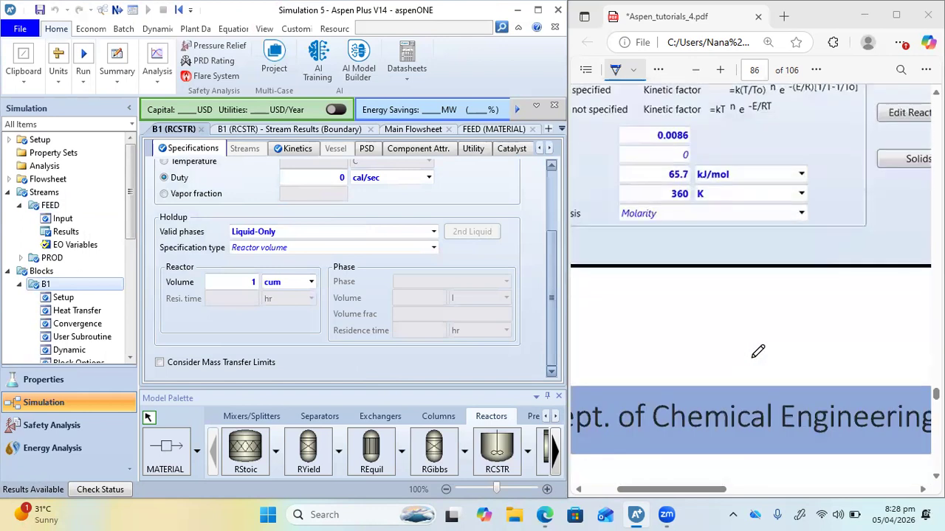
scroll(758, 347, "up", 2)
left_click(281, 149)
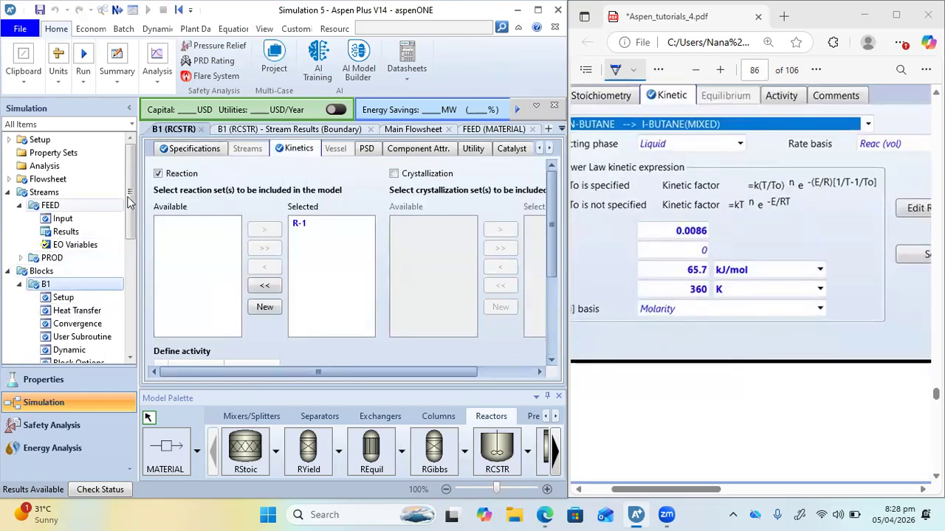
scroll(74, 295, "down", 5)
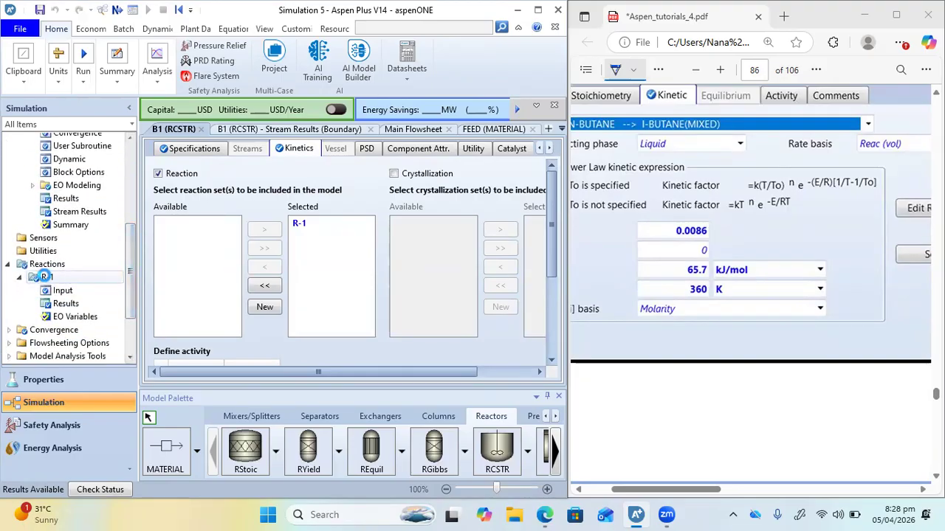
double_click(47, 277)
double_click(254, 212)
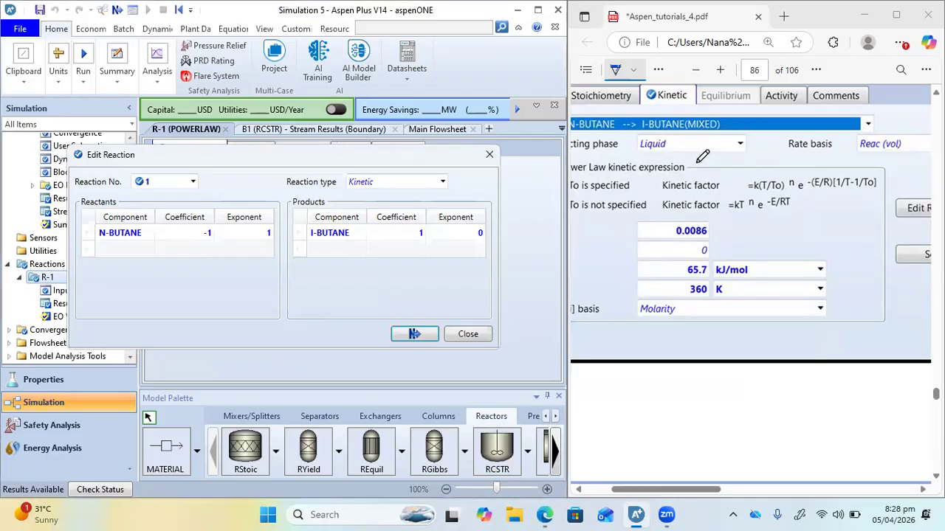
left_click(487, 157)
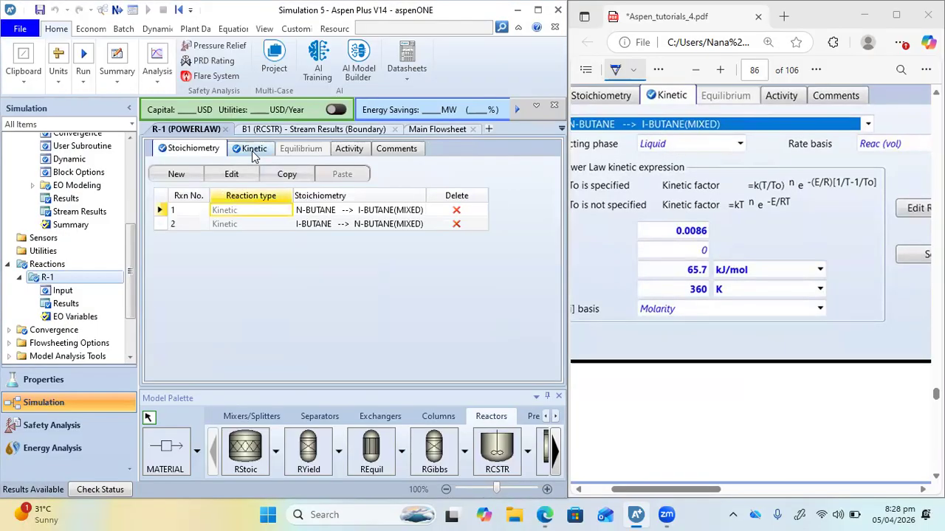
Compare R-1's kinetic parameters for N-BUTANE to I-BUTANE with the PDF's reaction kinetics slide
left_click(253, 151)
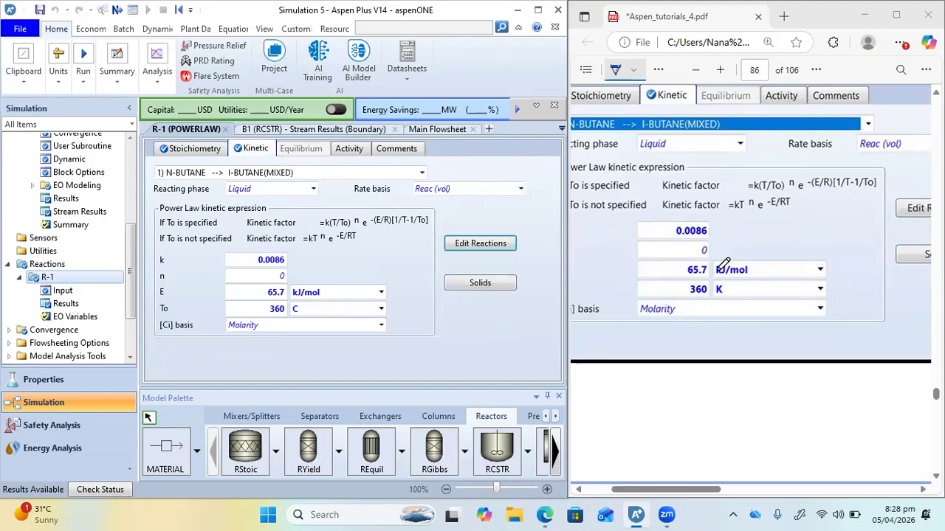
scroll(727, 295, "right", 3)
scroll(727, 299, "left", 2)
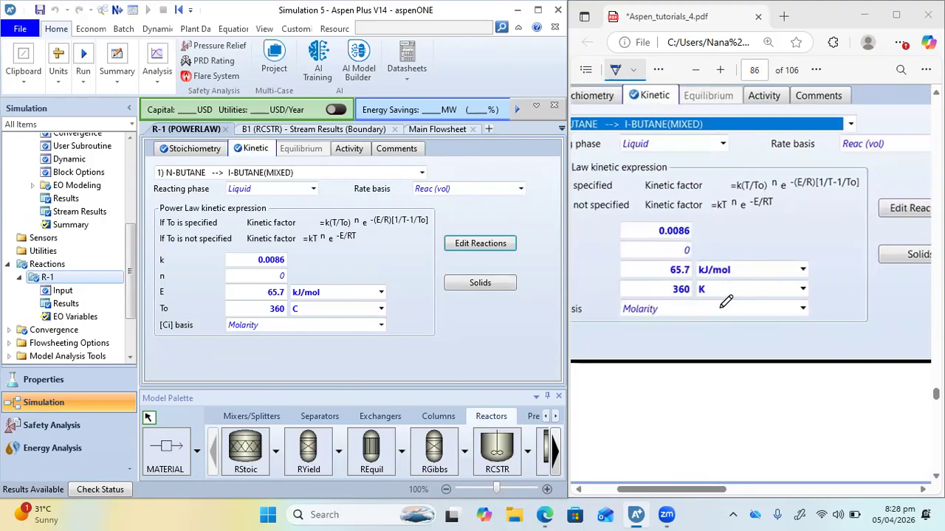
scroll(726, 301, "down", 6)
scroll(726, 301, "up", 5)
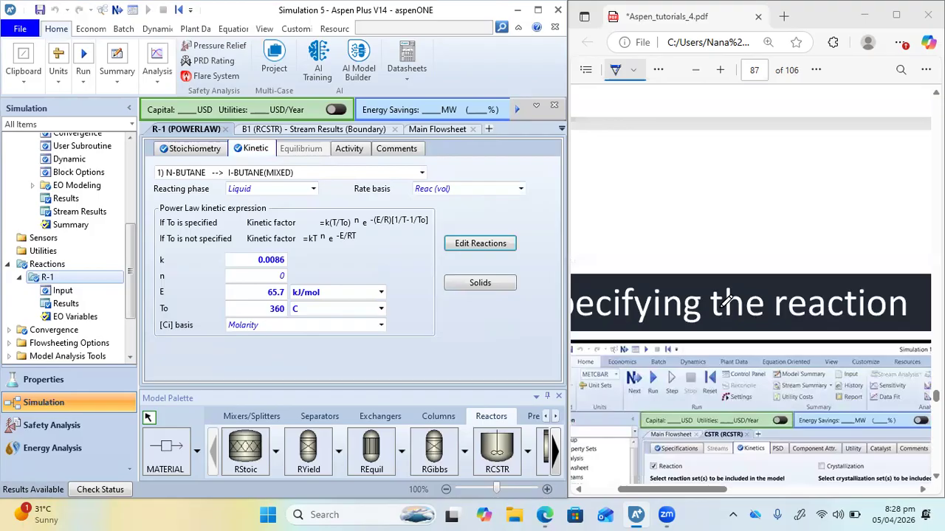
scroll(726, 301, "down", 8)
scroll(726, 301, "up", 3)
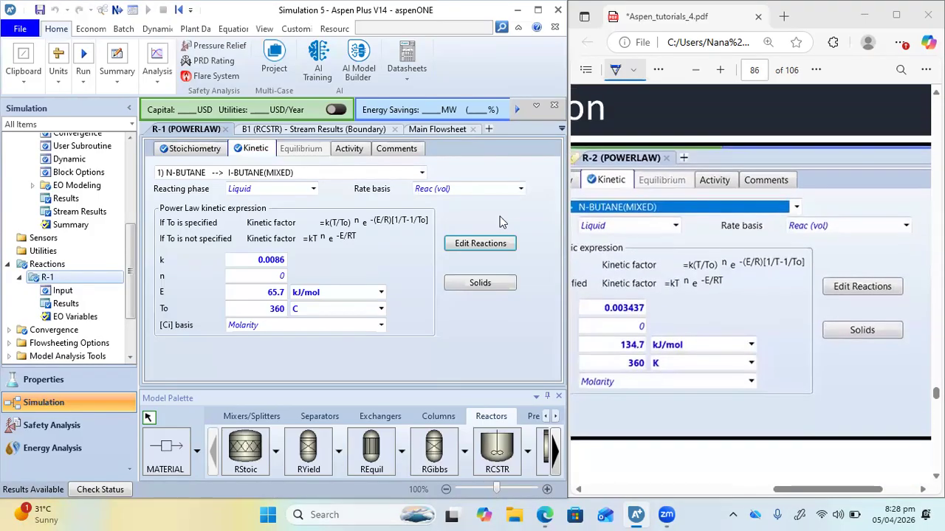
Compare the I-BUTANE to N-BUTANE kinetics in R-1 with the PDF and set its reference temperature unit to K
left_click(421, 172)
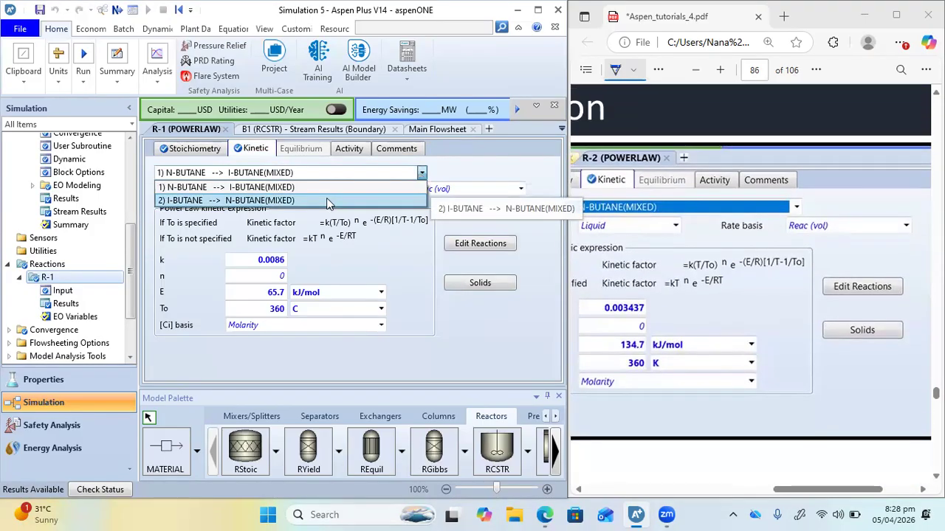
left_click(328, 193)
scroll(715, 272, "left", 1)
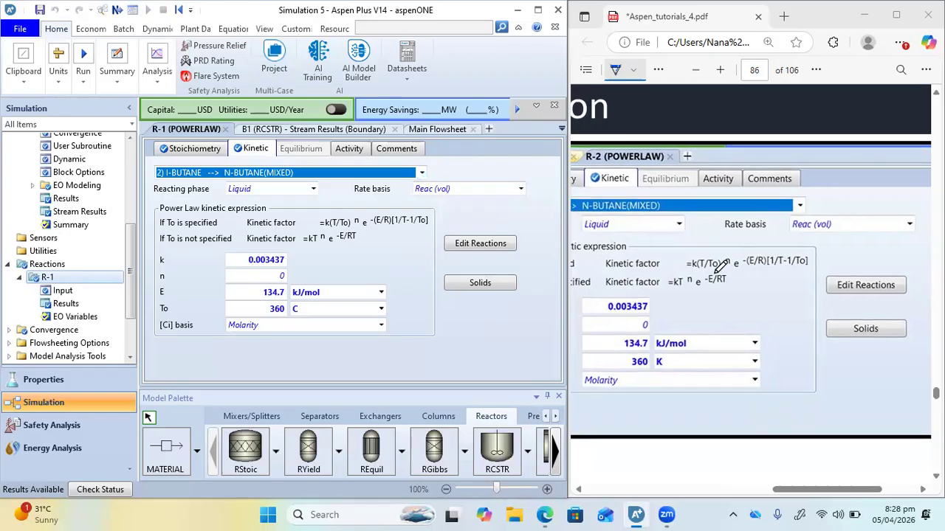
scroll(719, 267, "down", 1)
scroll(719, 267, "left", 1)
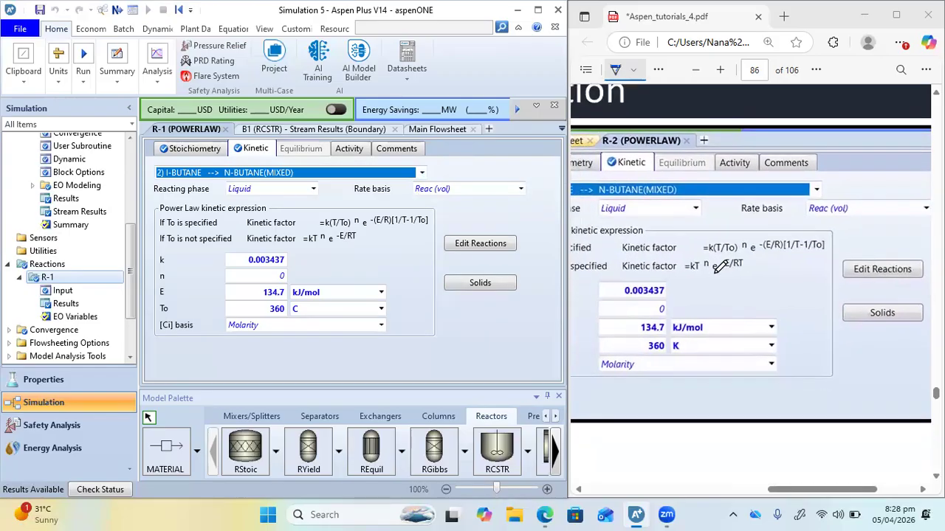
left_click(379, 311)
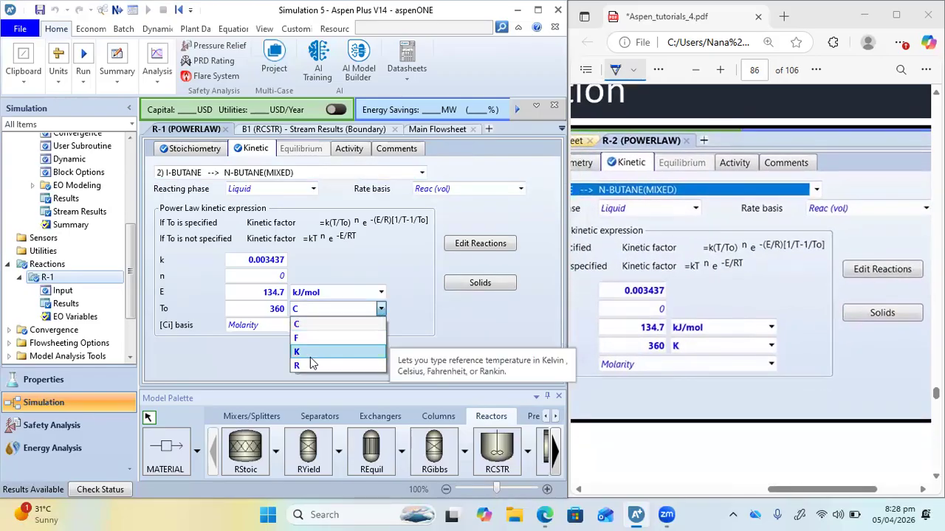
left_click(310, 354)
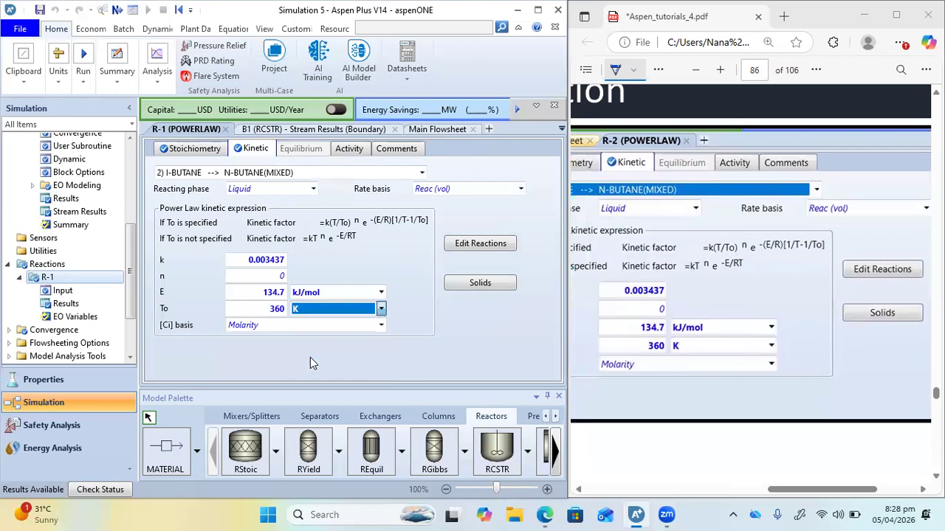
Set the reference temperature unit to K for N-BUTANE to I-BUTANE and recheck the reverse reaction's kinetics
left_click(380, 308)
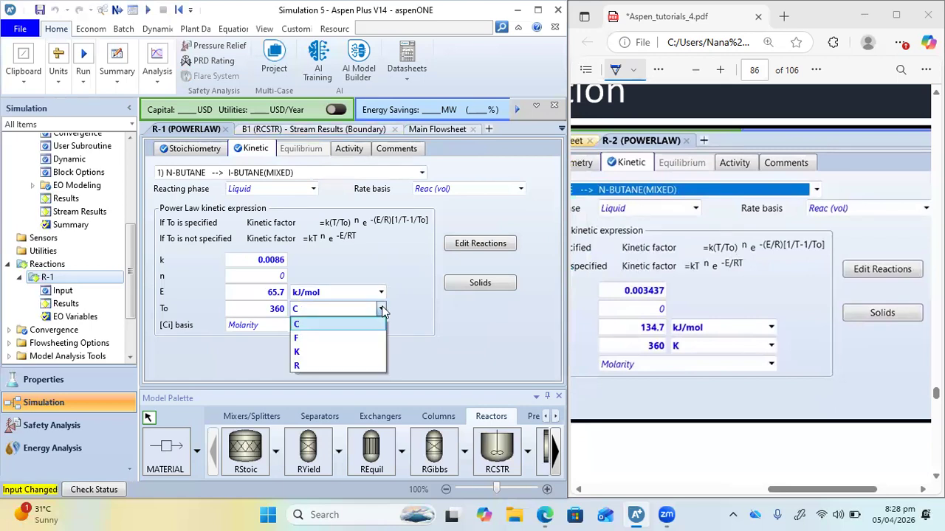
left_click(332, 353)
left_click(421, 174)
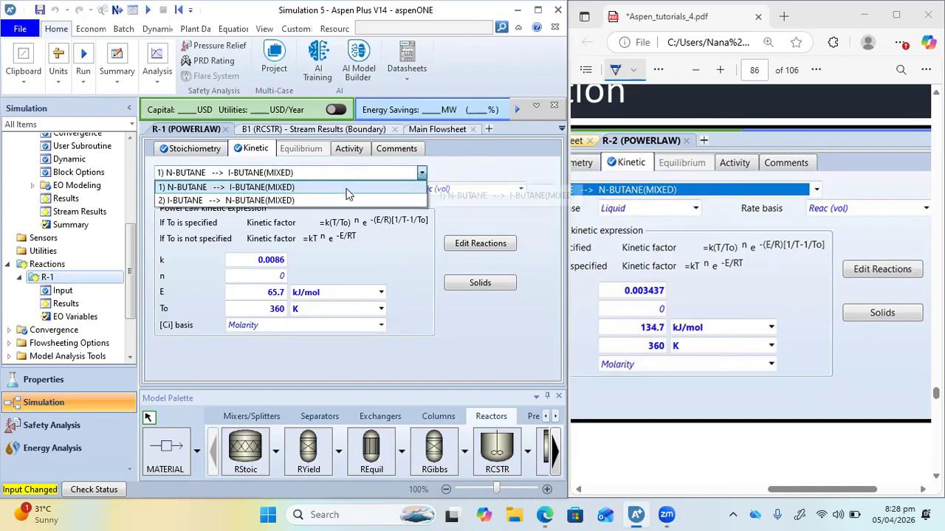
left_click(307, 196)
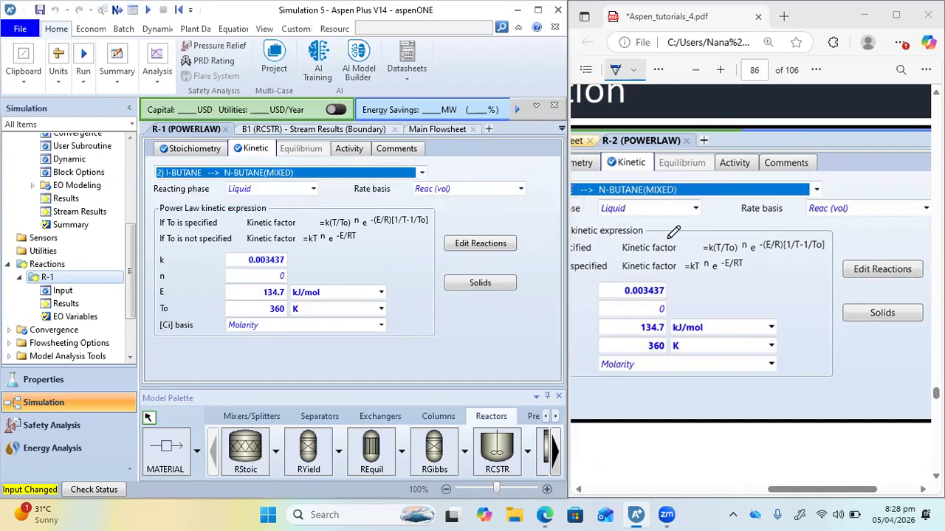
Review the PDF's reaction set selection slide and rerun the simulation with the corrected kinetics
scroll(673, 232, "down", 5)
scroll(673, 233, "down", 5)
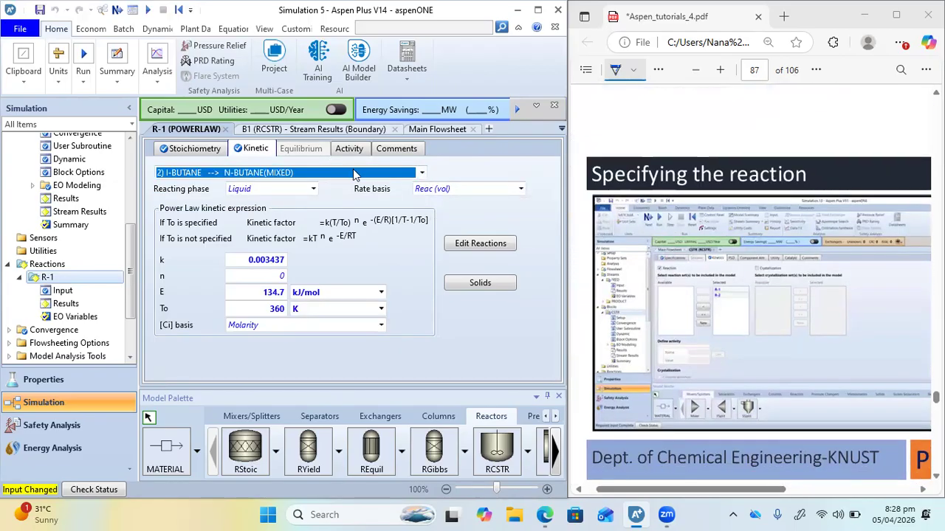
left_click(148, 11)
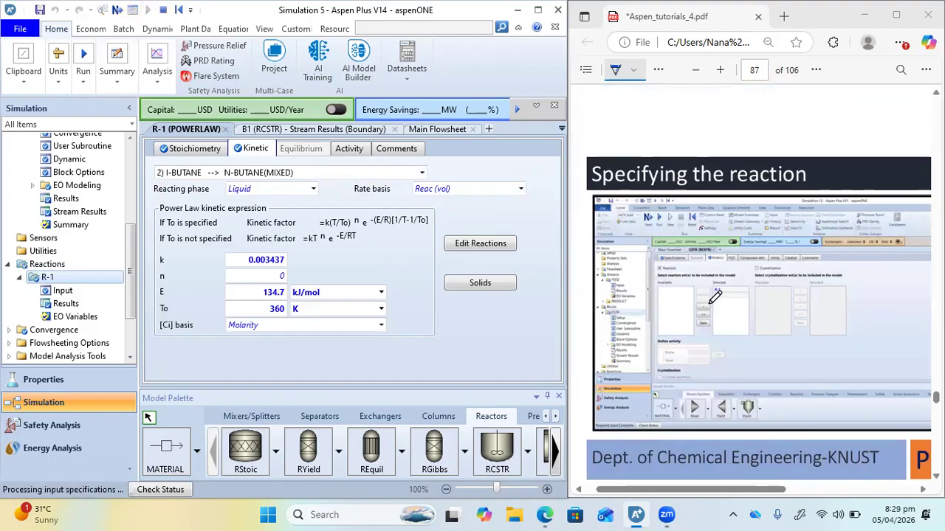
Compare the PROD component mole flows in B1's stream results with the PDF's results slide
left_click(301, 133)
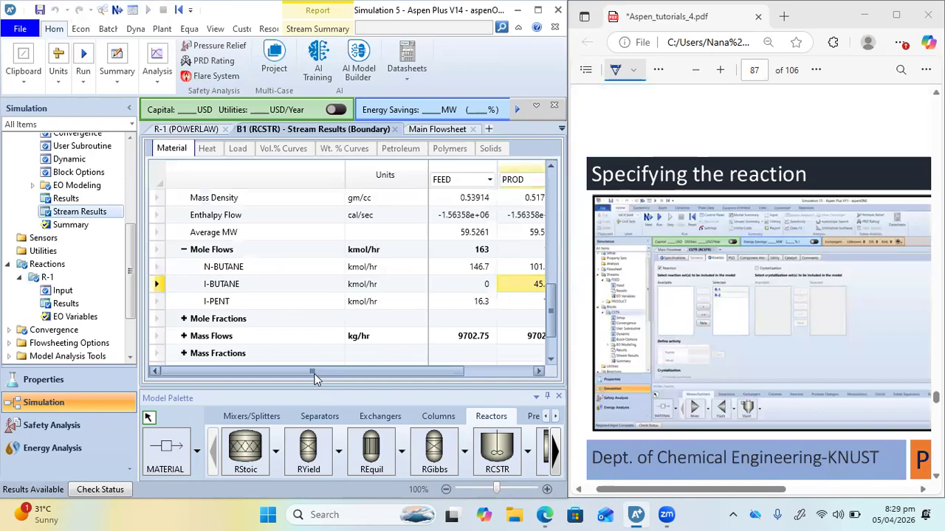
left_click_drag(372, 378, 343, 382)
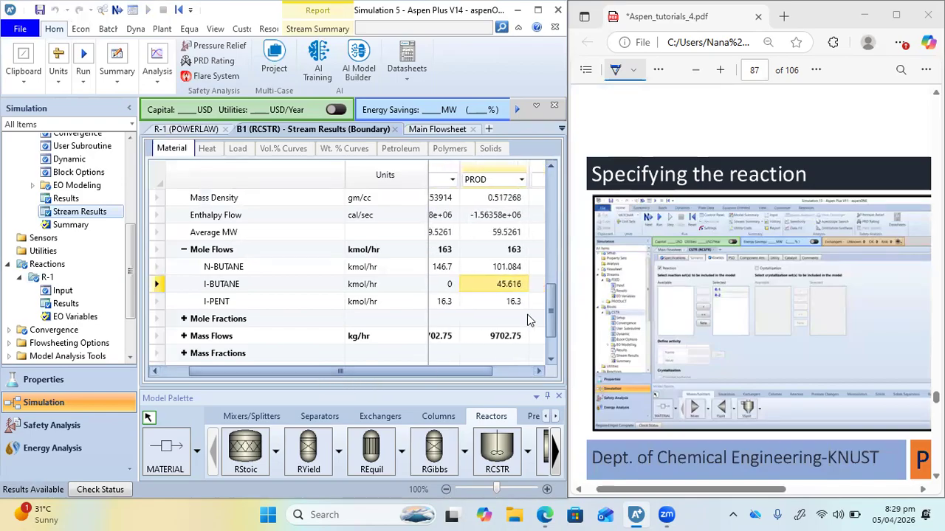
scroll(764, 352, "down", 5)
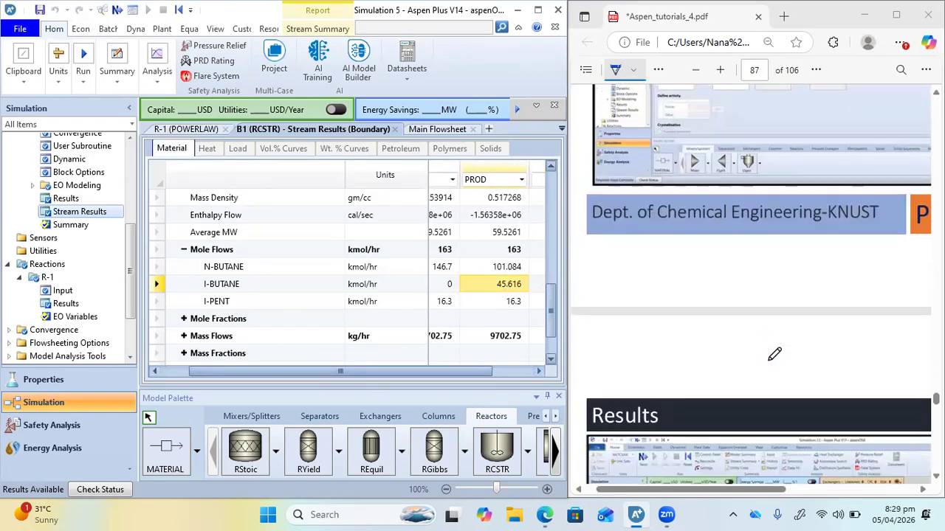
scroll(774, 352, "down", 10)
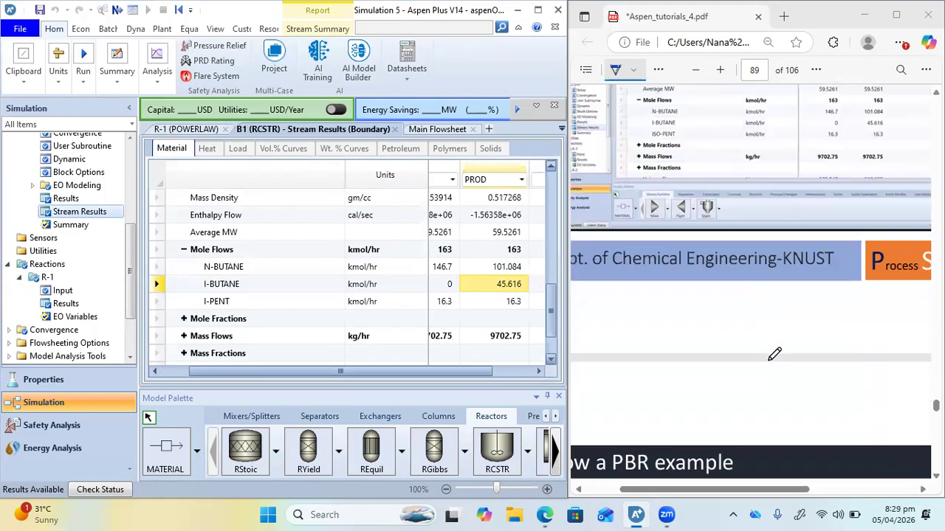
Read the PDF's packed-bed reactor example on ethylene oxide production and the feed composition analysis that follows it
scroll(774, 353, "down", 3)
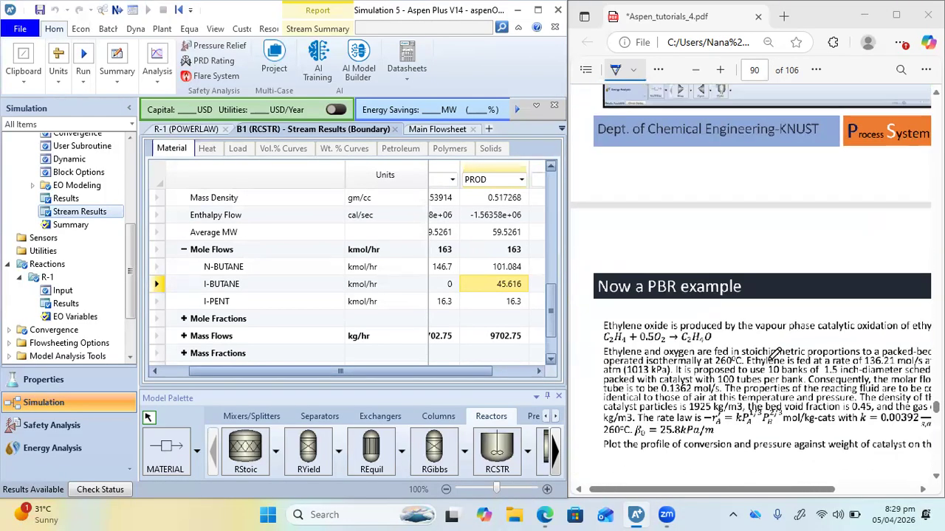
scroll(775, 354, "up", 2)
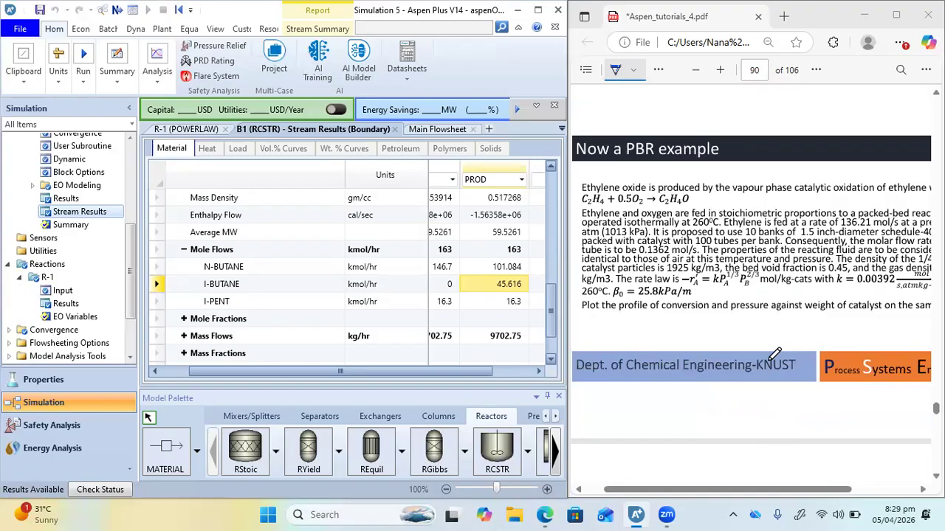
scroll(774, 353, "down", 2)
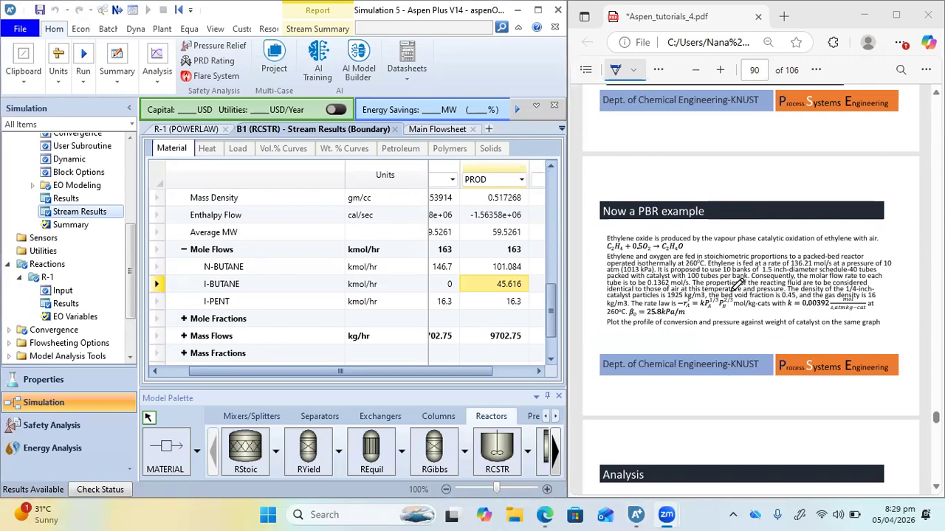
scroll(737, 284, "up", 3, "ctrl")
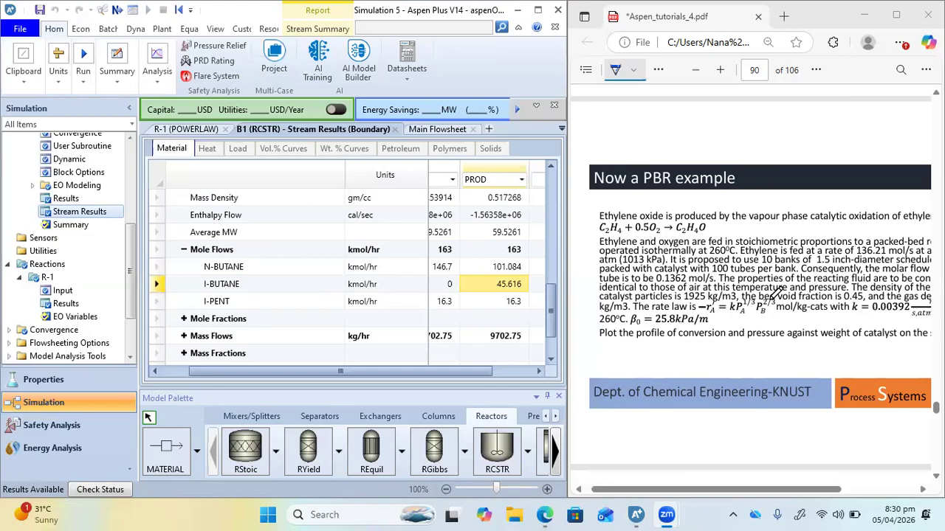
scroll(775, 292, "down", 10)
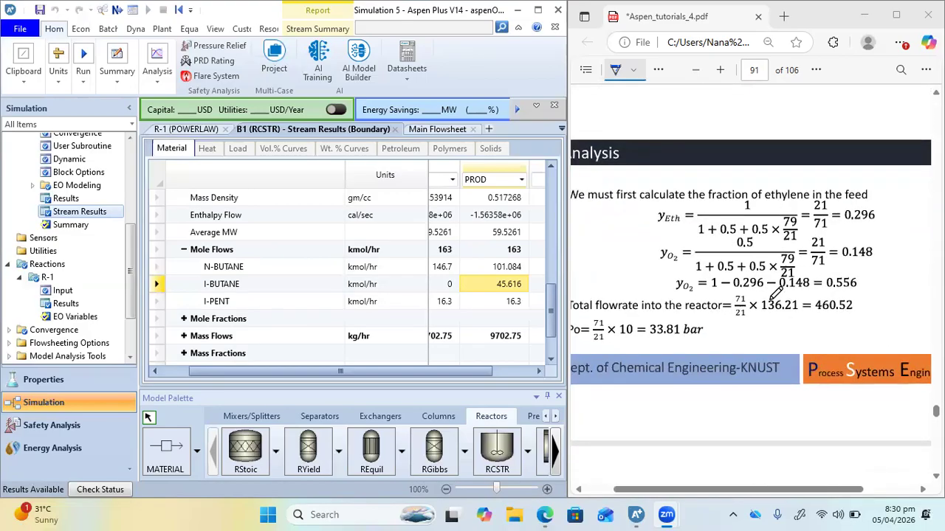
scroll(775, 292, "down", 20)
scroll(775, 292, "up", 20)
scroll(775, 292, "down", 4)
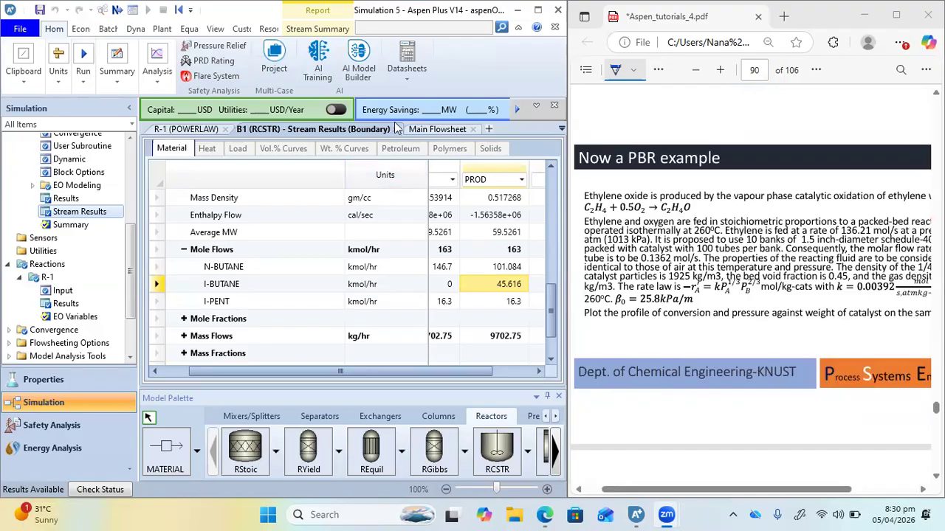